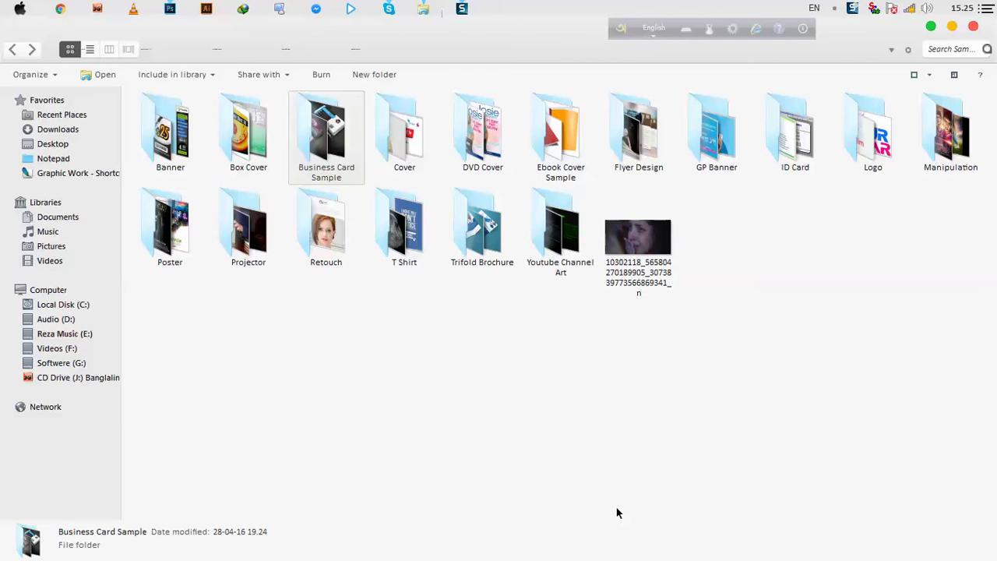
# Bring Photoshop to the front over Windows Explorer.
pyautogui.click(169, 8)
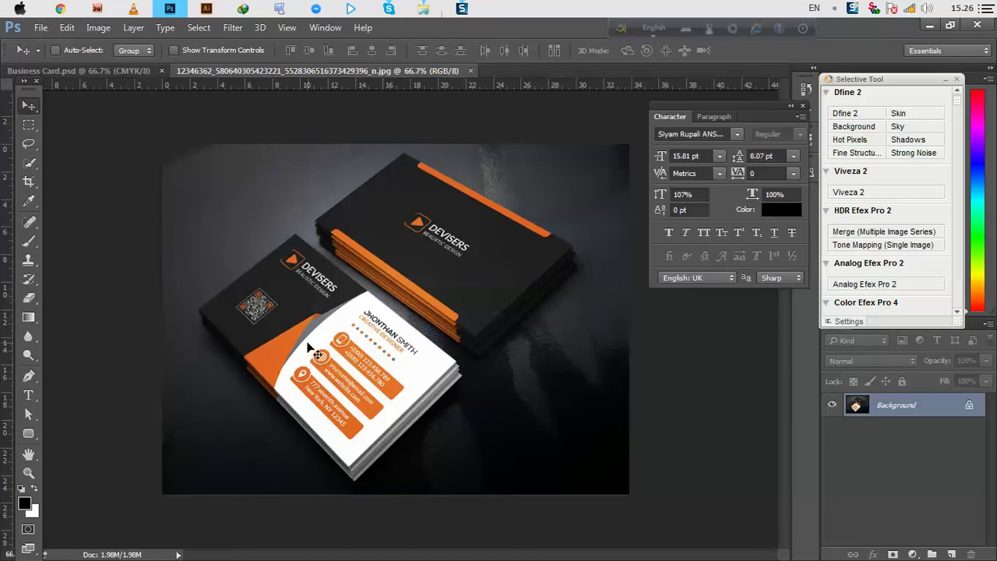
# Study the reference card photo by zooming, then show the blank Business Card.psd canvas.
pyautogui.scroll(1, 291, 287)
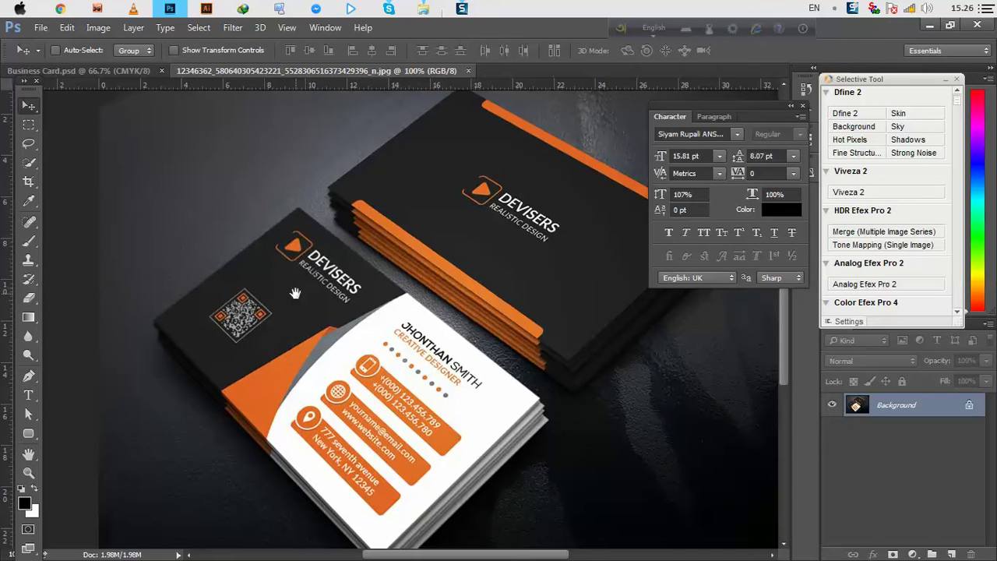
pyautogui.scroll(-1, 294, 294)
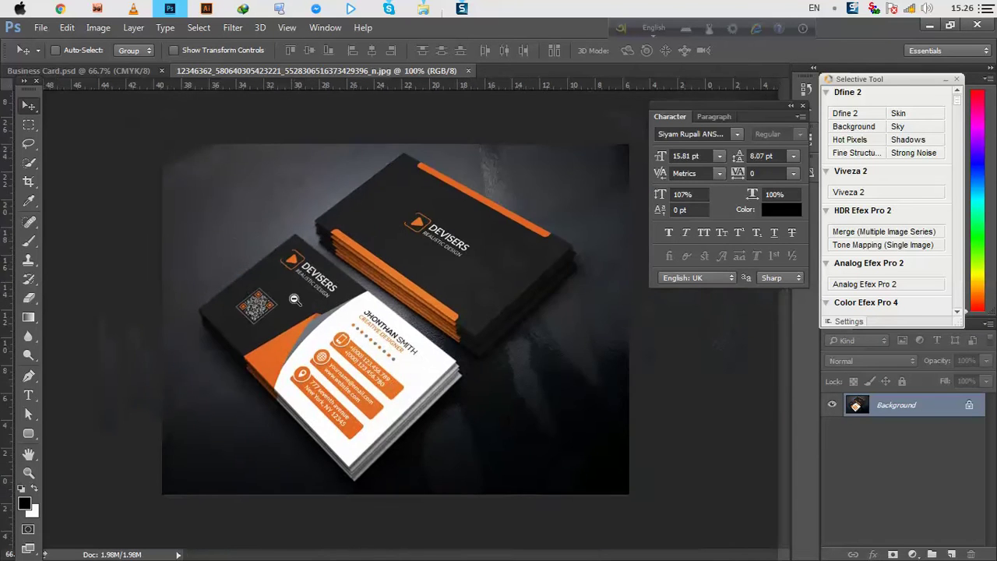
pyautogui.scroll(1, 304, 295)
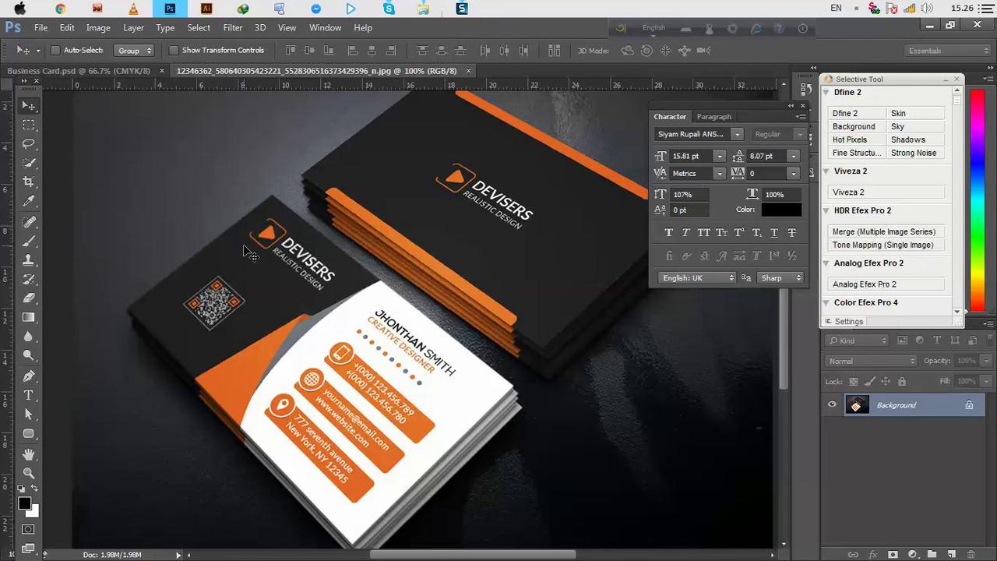
pyautogui.click(100, 71)
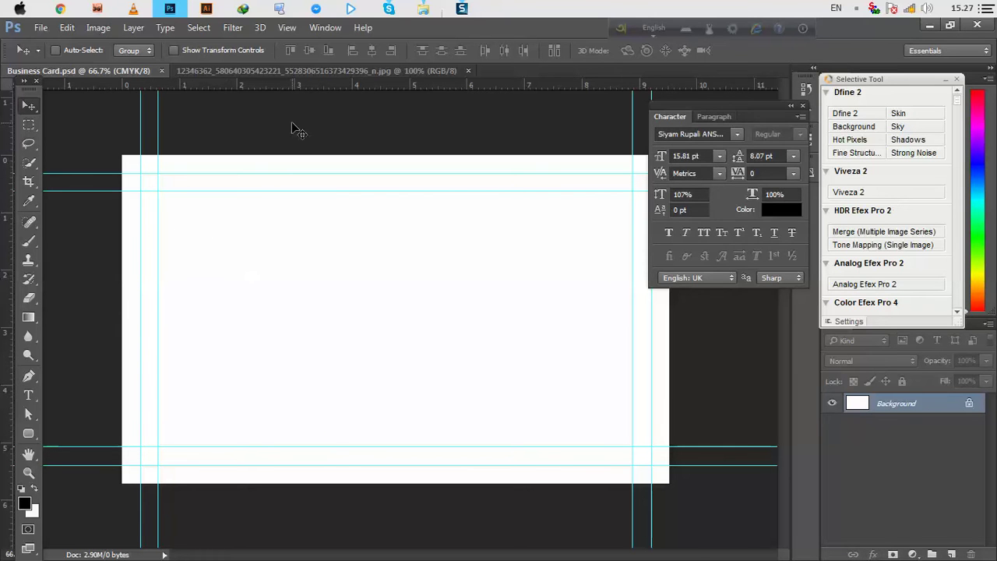
# Set the Pen tool to Shape mode and add a vertical guide at about 4.76 cm.
pyautogui.click(259, 71)
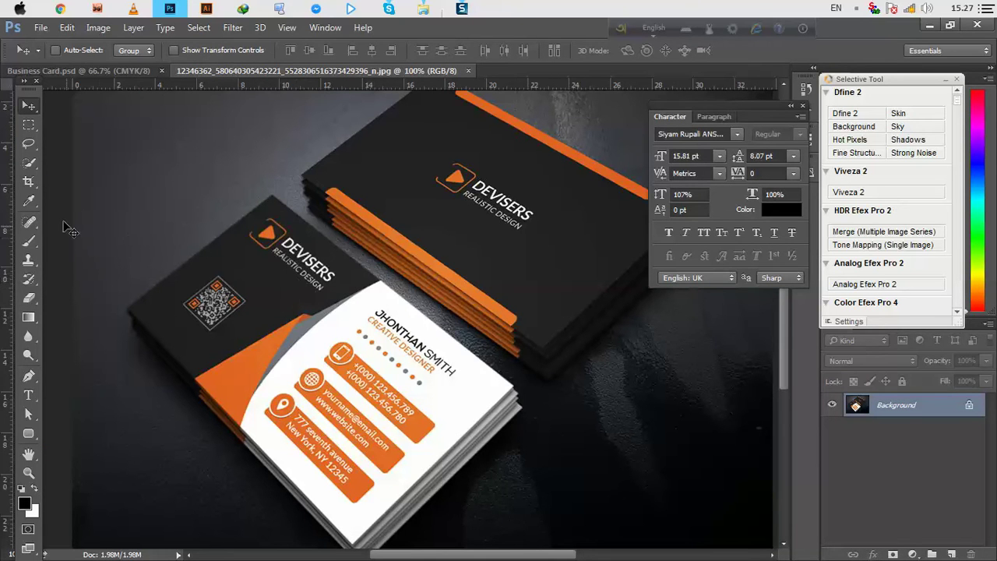
pyautogui.click(83, 71)
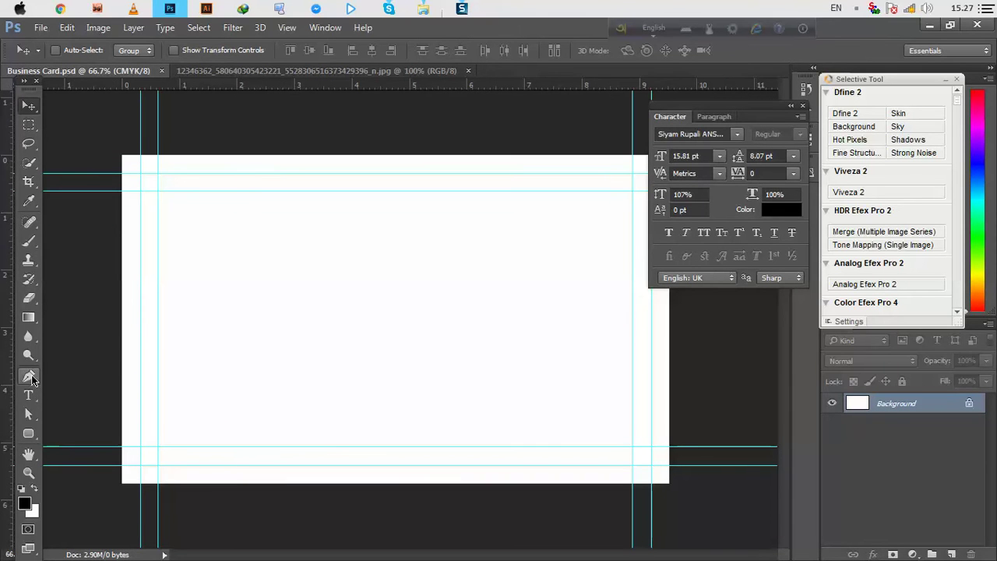
pyautogui.click(29, 377)
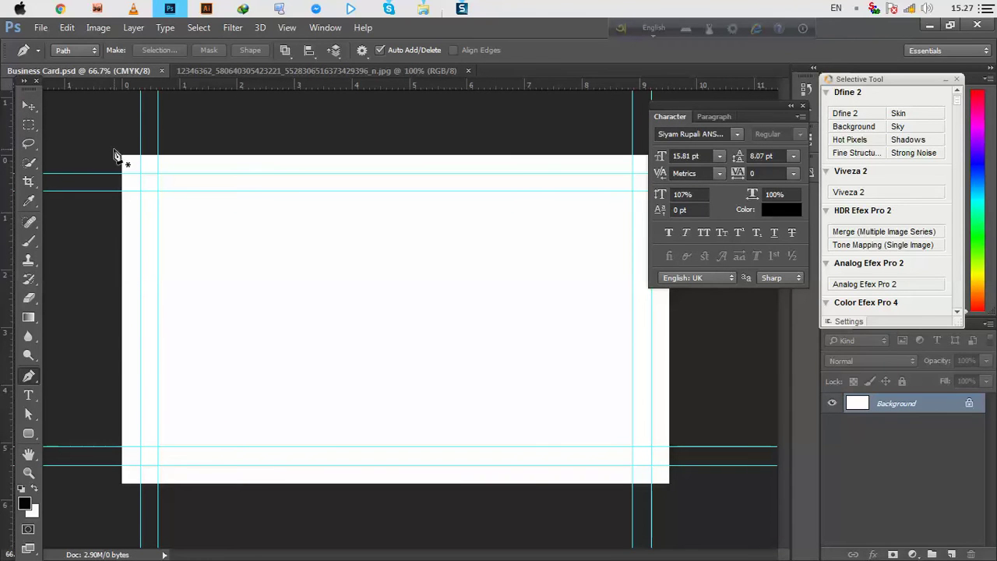
pyautogui.click(80, 51)
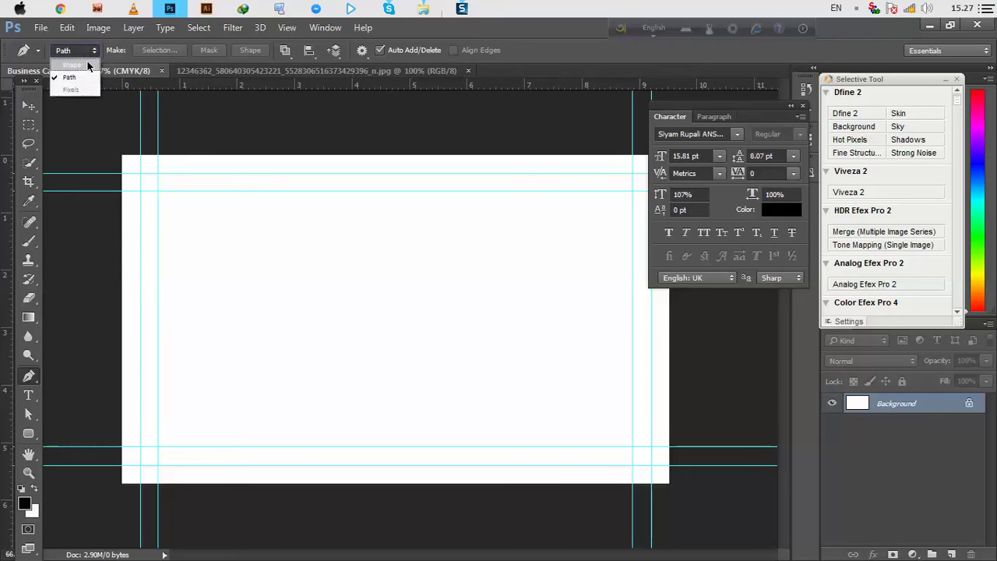
pyautogui.click(83, 63)
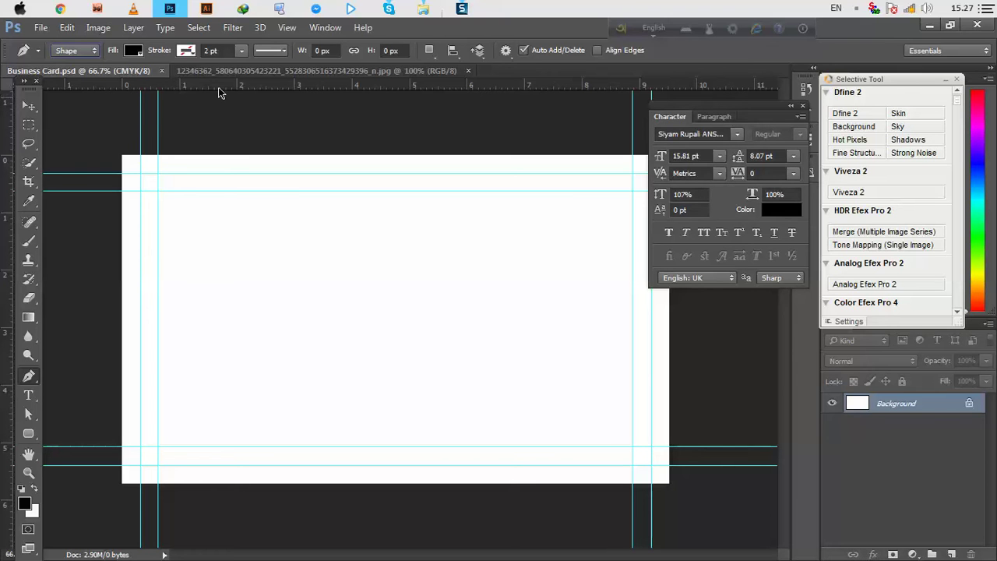
pyautogui.moveTo(4, 219)
pyautogui.mouseDown()
pyautogui.moveTo(414, 208)
pyautogui.moveTo(395, 208)
pyautogui.mouseUp()
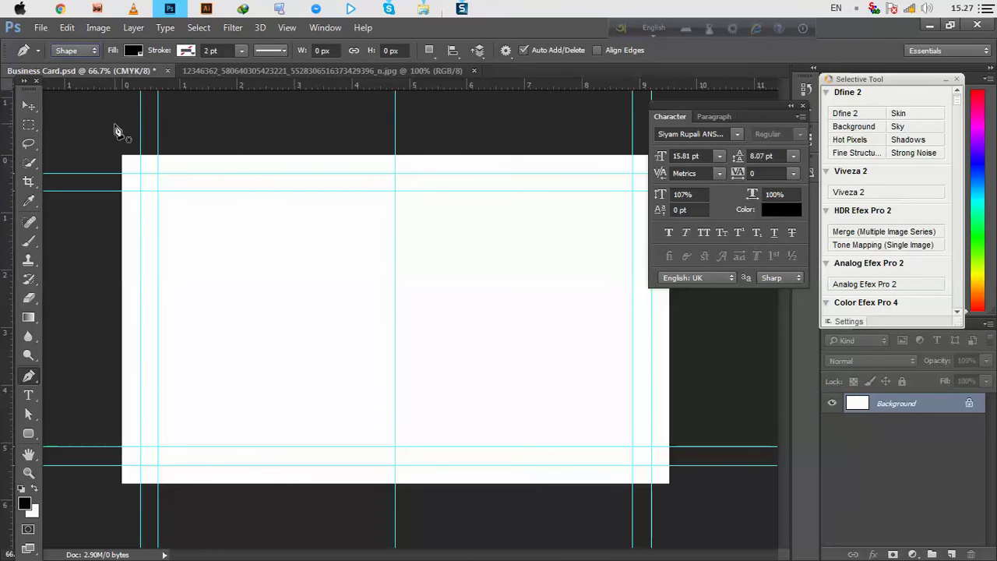
# Draw a black four-point panel over the card's left side, slanting down from the guide.
pyautogui.click(111, 147)
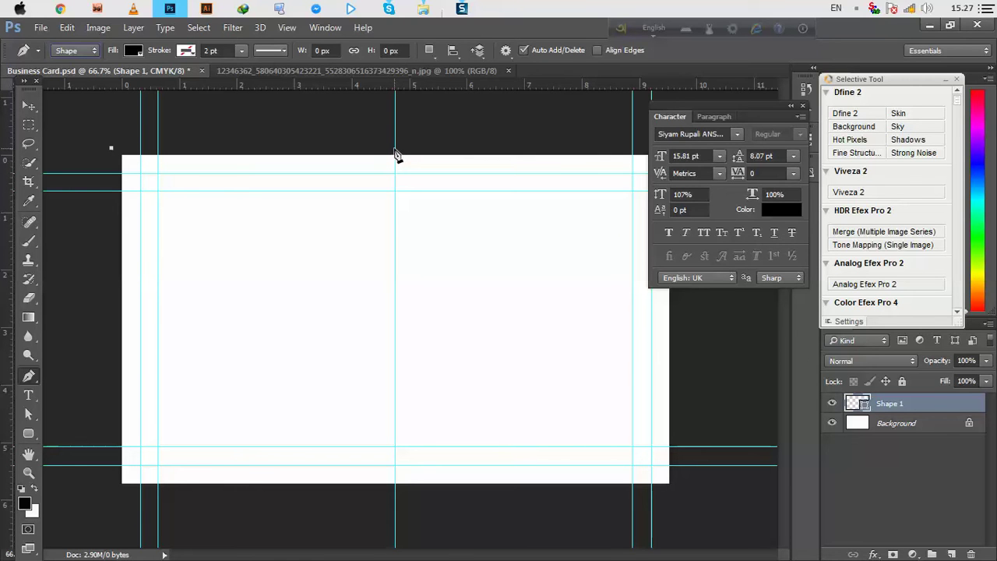
pyautogui.click(396, 148)
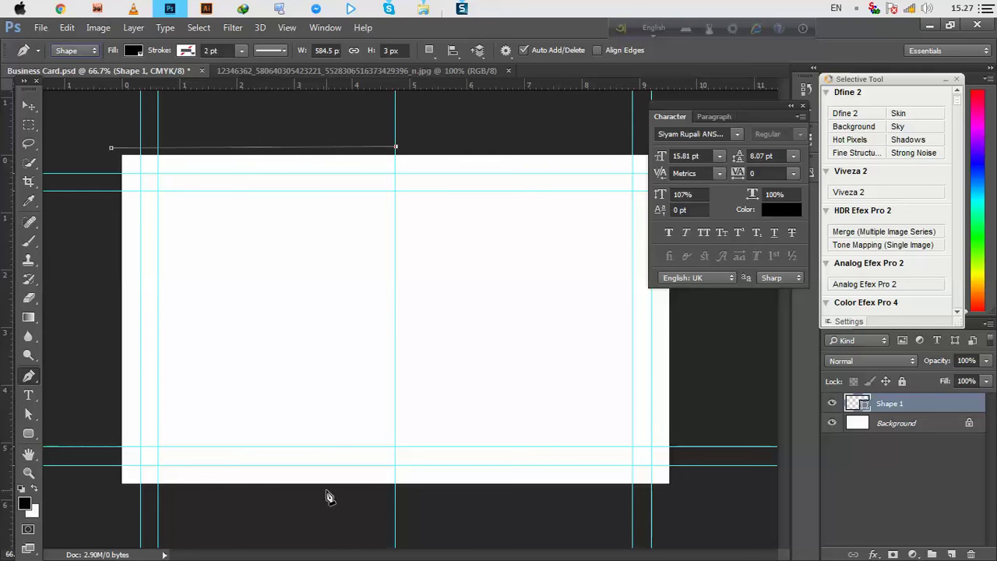
pyautogui.click(327, 490)
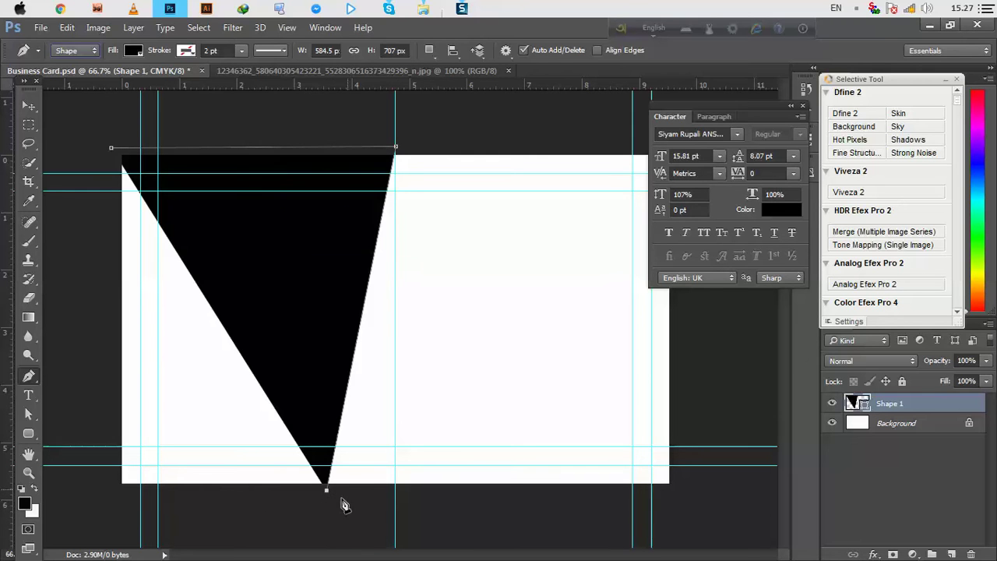
pyautogui.click(99, 496)
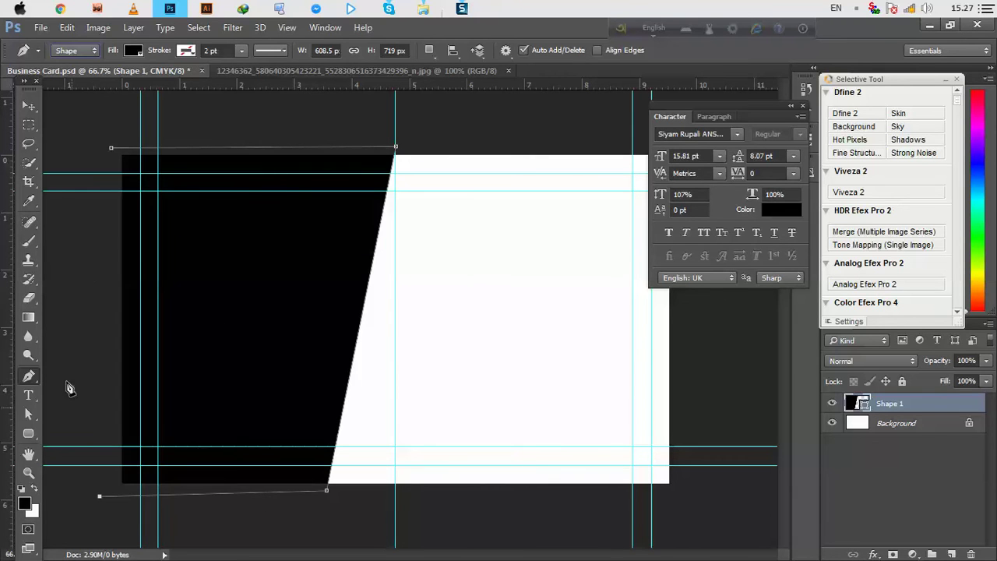
pyautogui.click(111, 149)
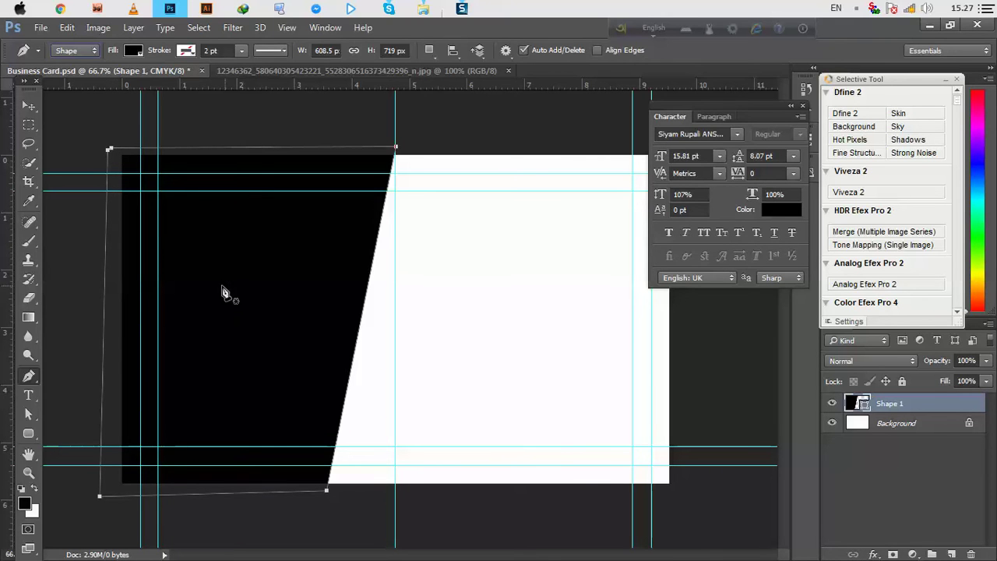
pyautogui.click(29, 106)
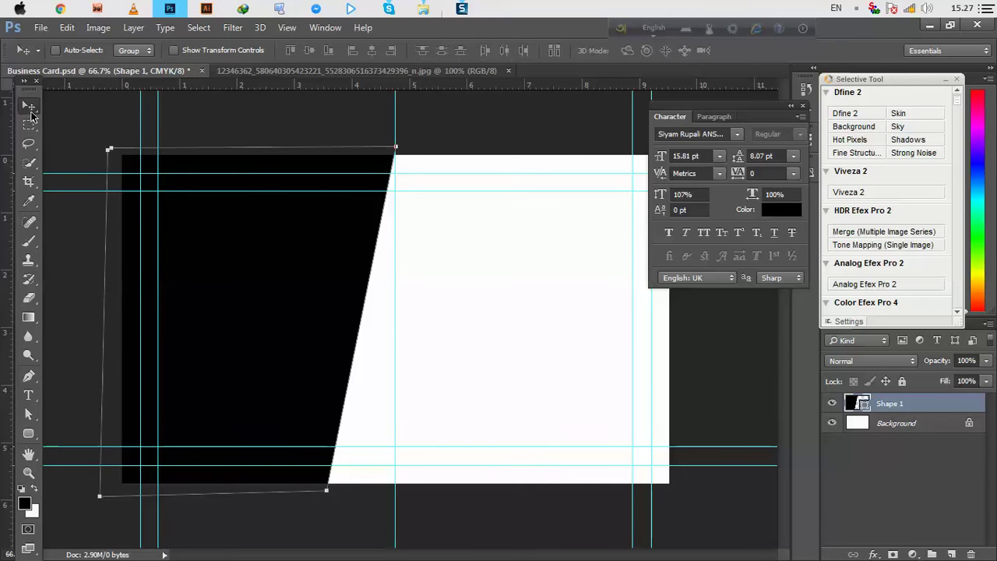
pyautogui.click(68, 143)
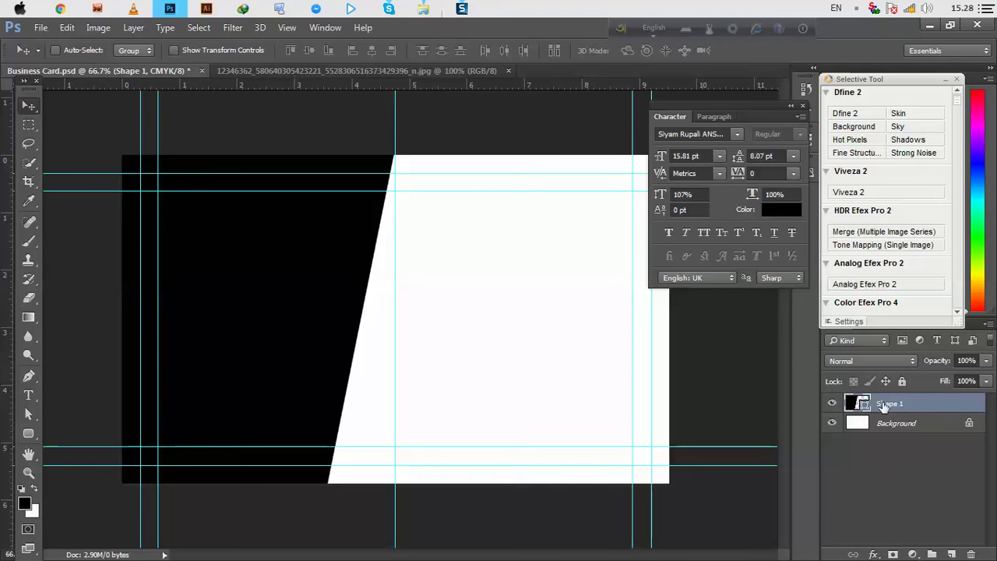
# Enable a Pattern Overlay on Shape 1 and choose the dot pattern.
pyautogui.press('h')
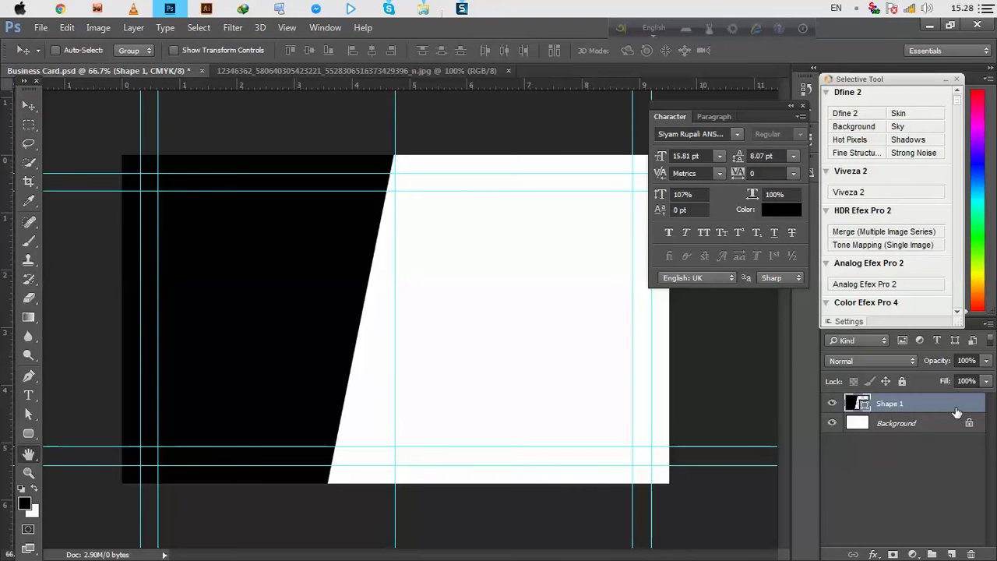
pyautogui.doubleClick(957, 412)
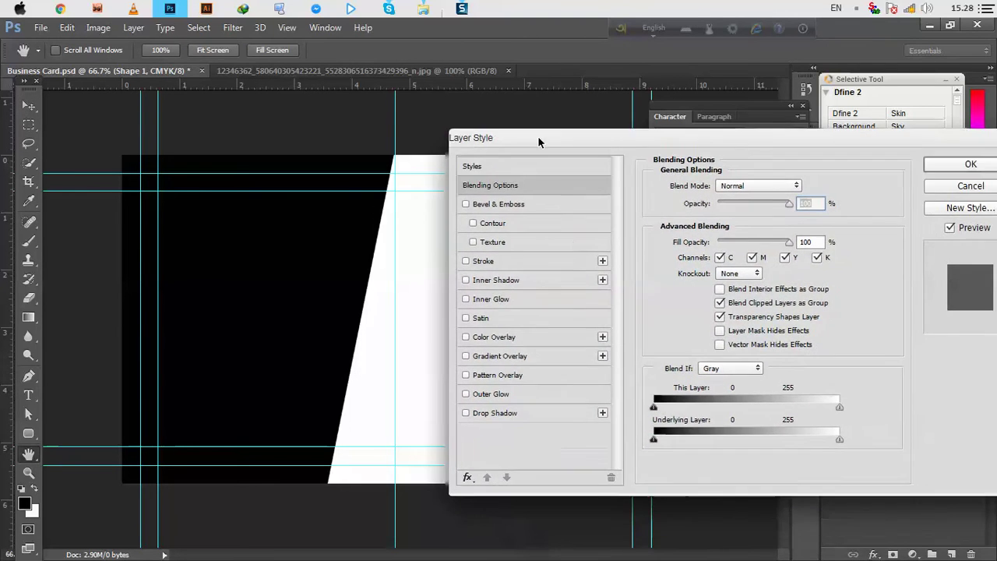
pyautogui.moveTo(468, 160); pyautogui.dragTo(536, 140)
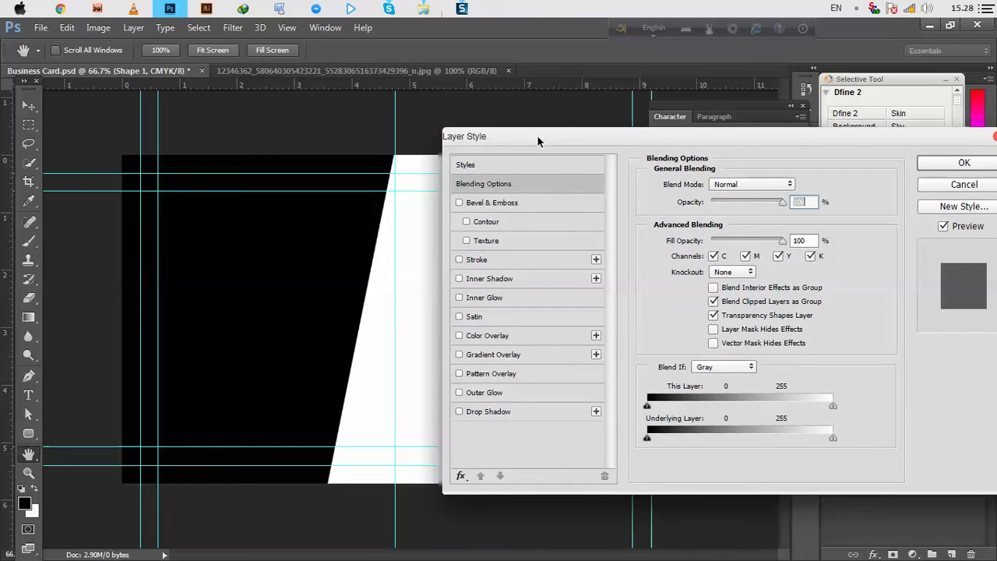
pyautogui.click(459, 373)
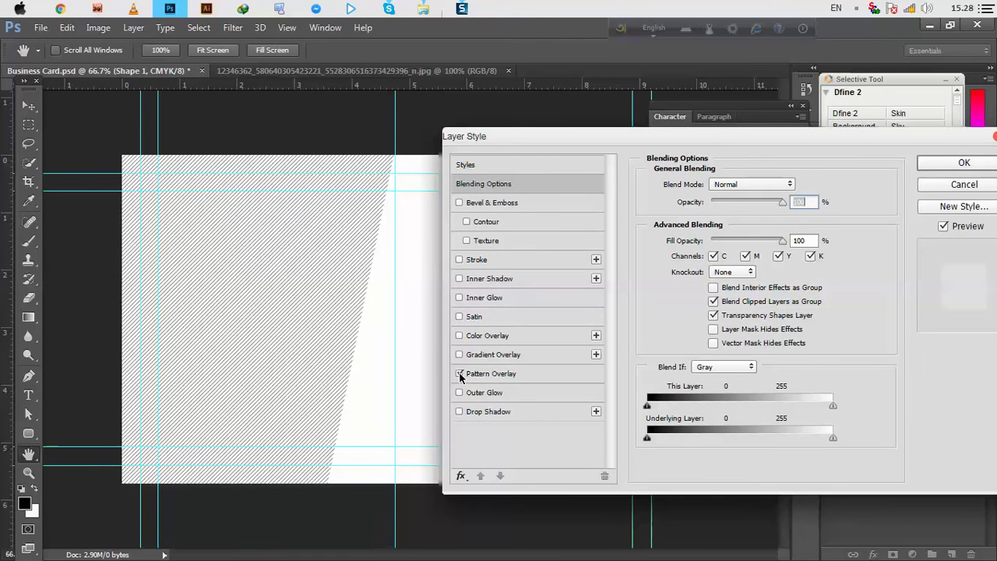
pyautogui.click(487, 376)
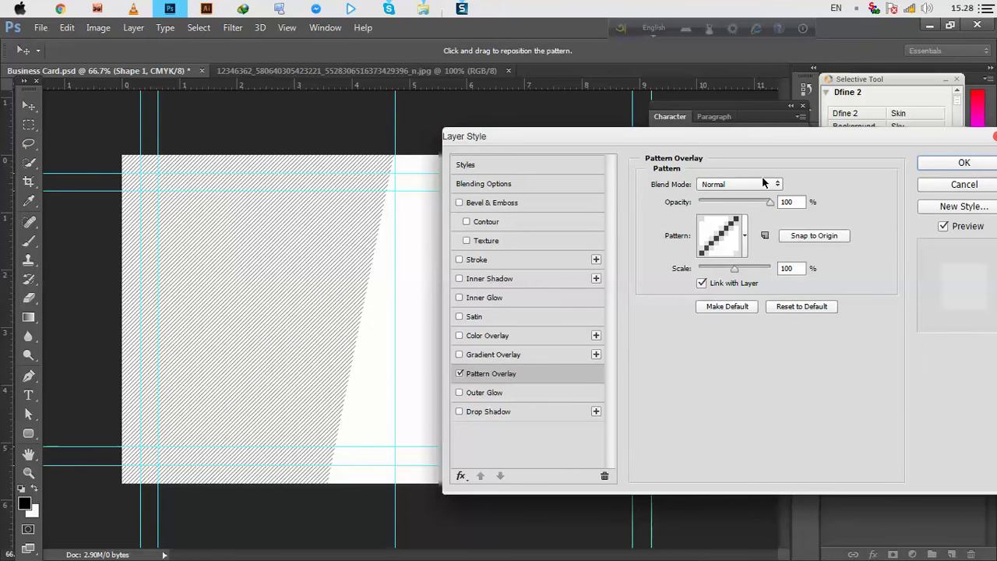
pyautogui.moveTo(749, 140)
pyautogui.mouseDown()
pyautogui.moveTo(865, 224)
pyautogui.moveTo(839, 240)
pyautogui.mouseUp()
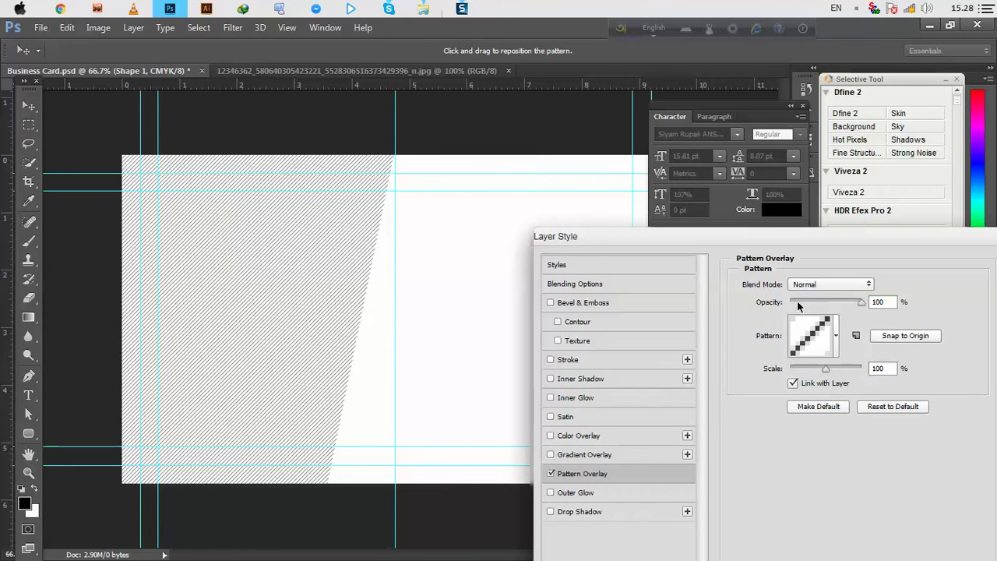
pyautogui.click(836, 335)
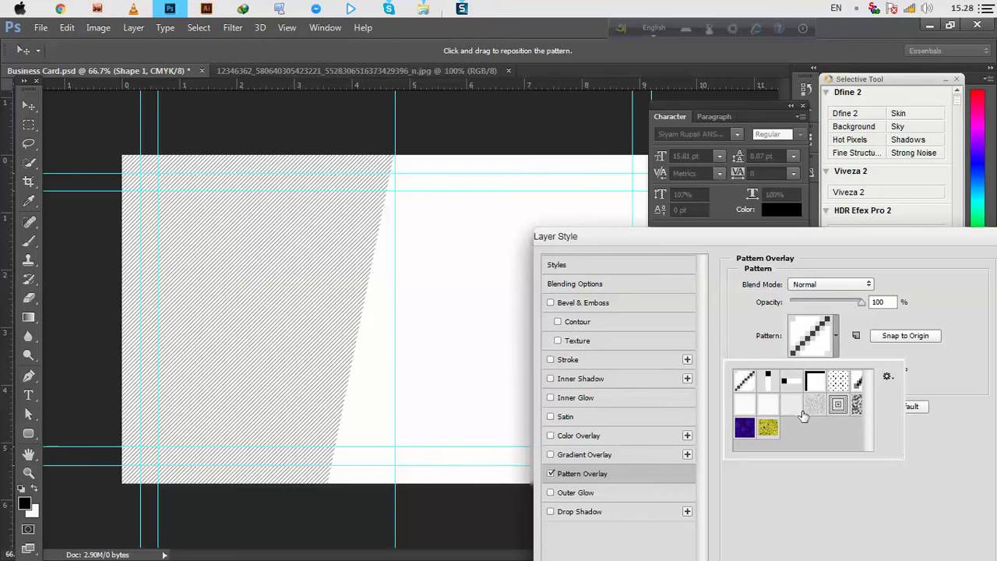
pyautogui.click(814, 405)
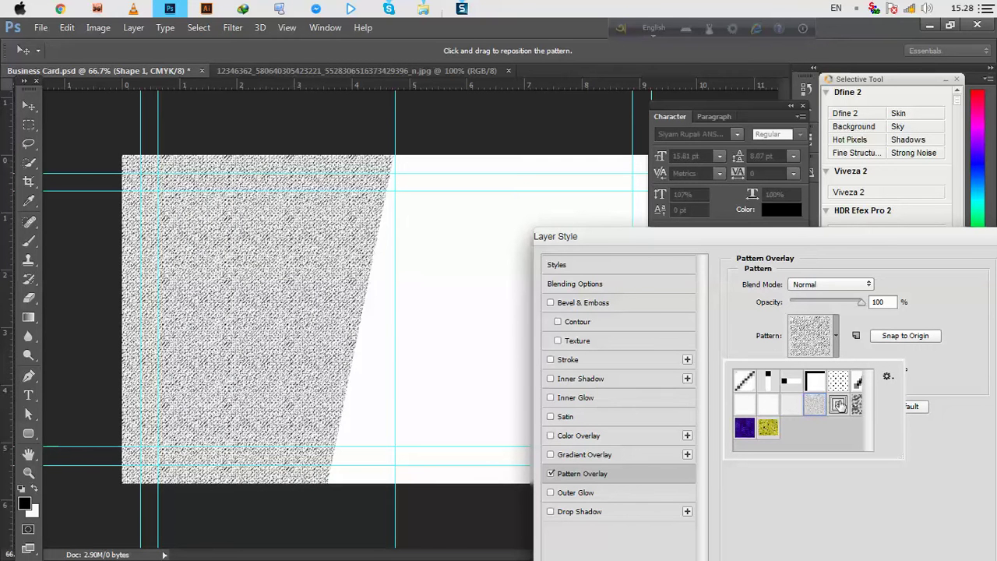
pyautogui.click(838, 404)
pyautogui.click(857, 404)
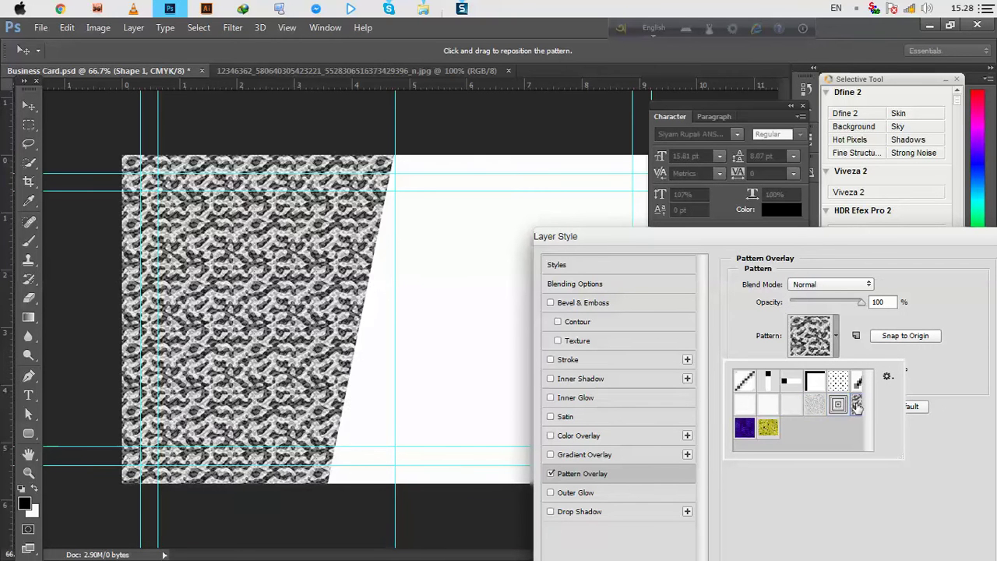
pyautogui.click(838, 386)
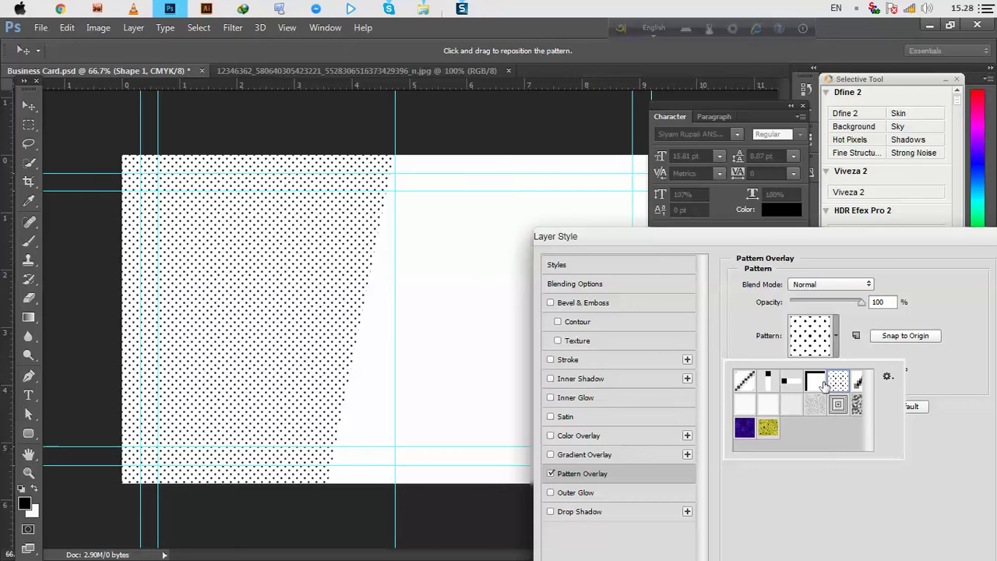
# Fade the dot pattern to about 1% opacity at 65% scale and confirm it.
pyautogui.moveTo(808, 304); pyautogui.dragTo(800, 303)
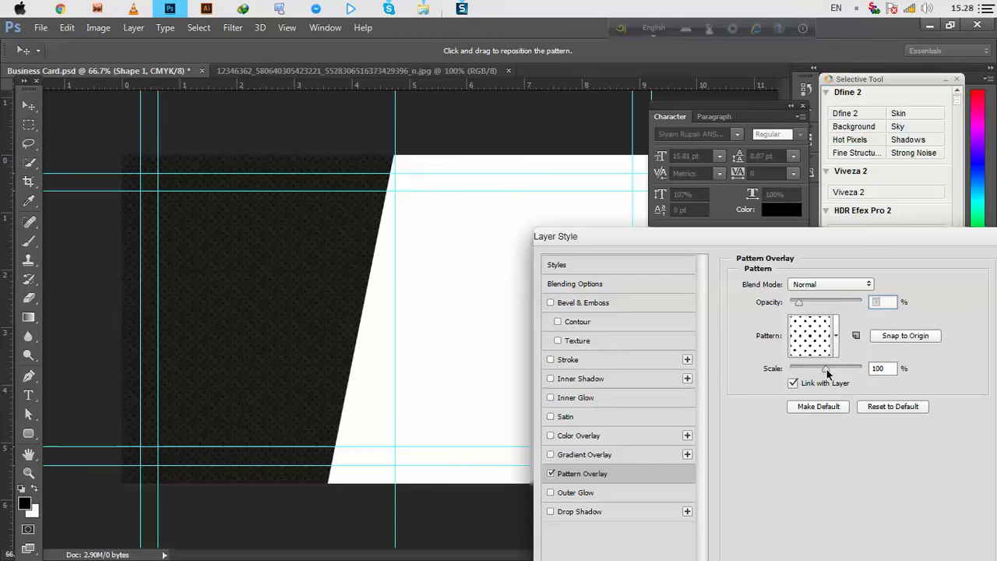
pyautogui.moveTo(826, 369)
pyautogui.mouseDown()
pyautogui.moveTo(855, 367)
pyautogui.moveTo(806, 363)
pyautogui.mouseUp()
pyautogui.moveTo(797, 306); pyautogui.dragTo(796, 307)
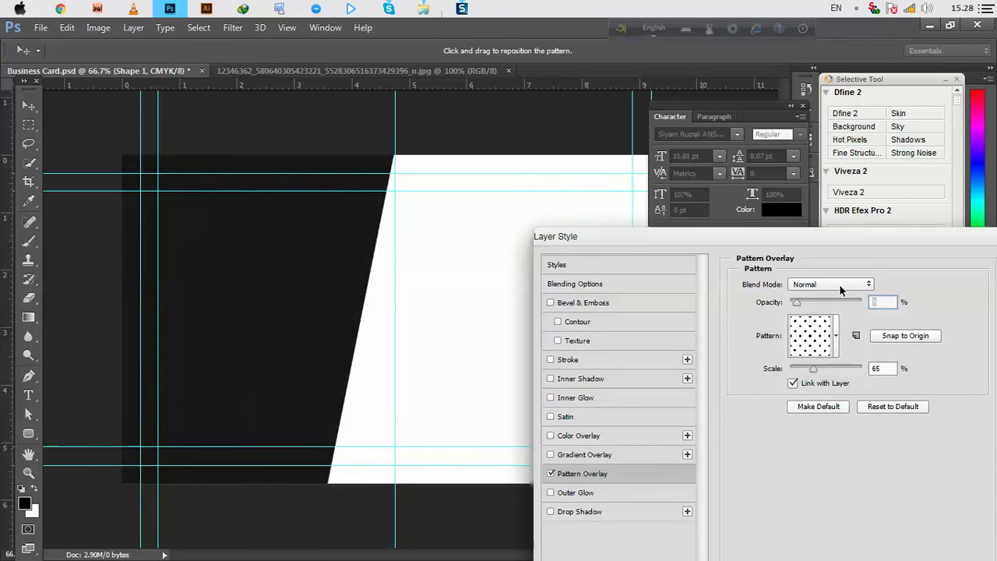
pyautogui.moveTo(823, 241); pyautogui.dragTo(674, 244)
pyautogui.click(916, 272)
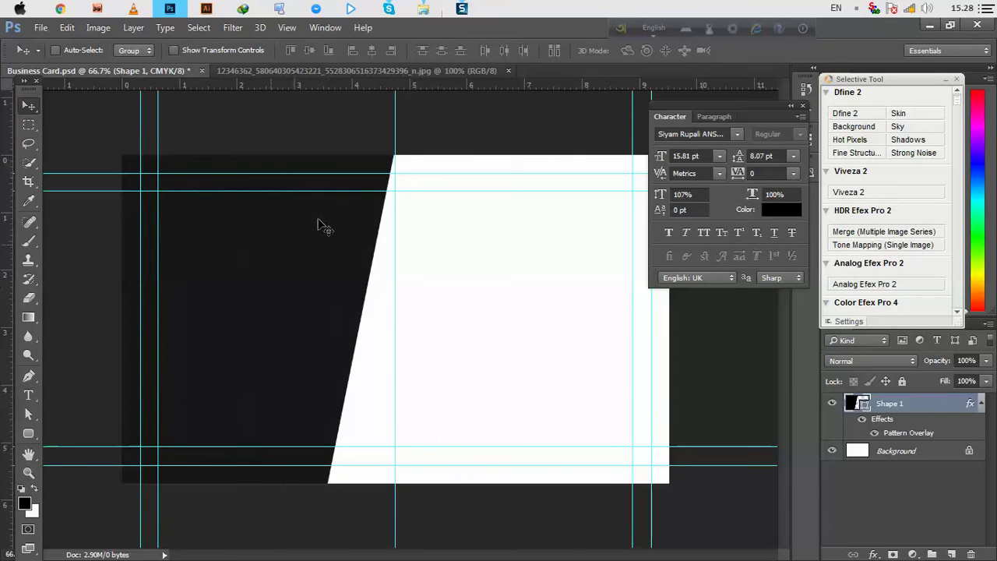
pyautogui.click(308, 71)
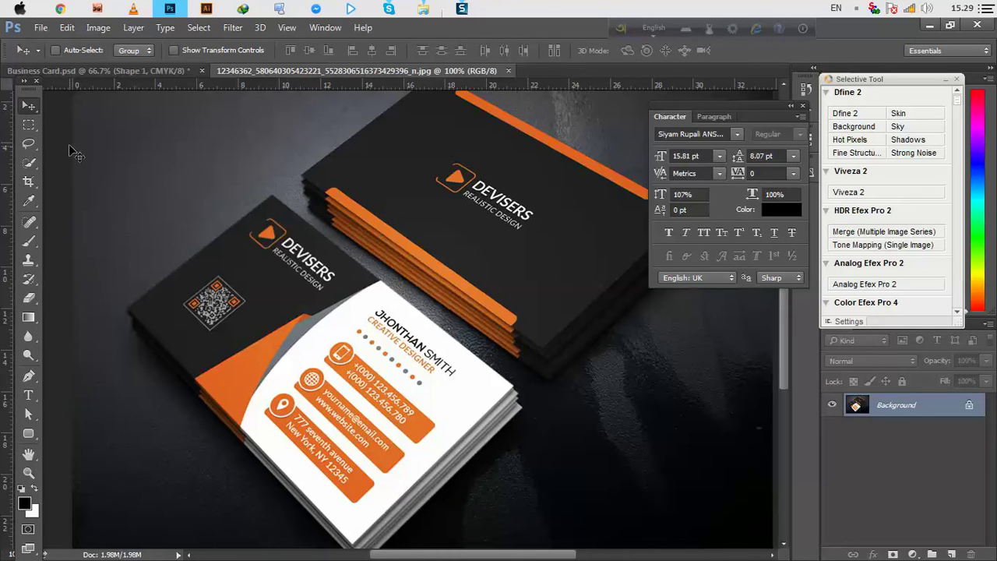
# Select the Pen tool and undo a stray anchor placed on the reference photo.
pyautogui.click(75, 72)
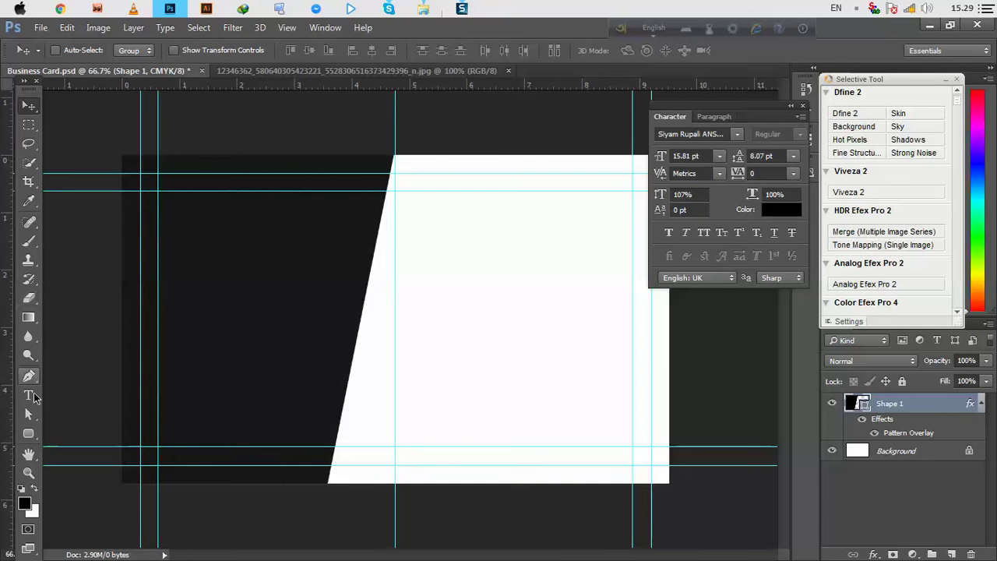
pyautogui.click(29, 376)
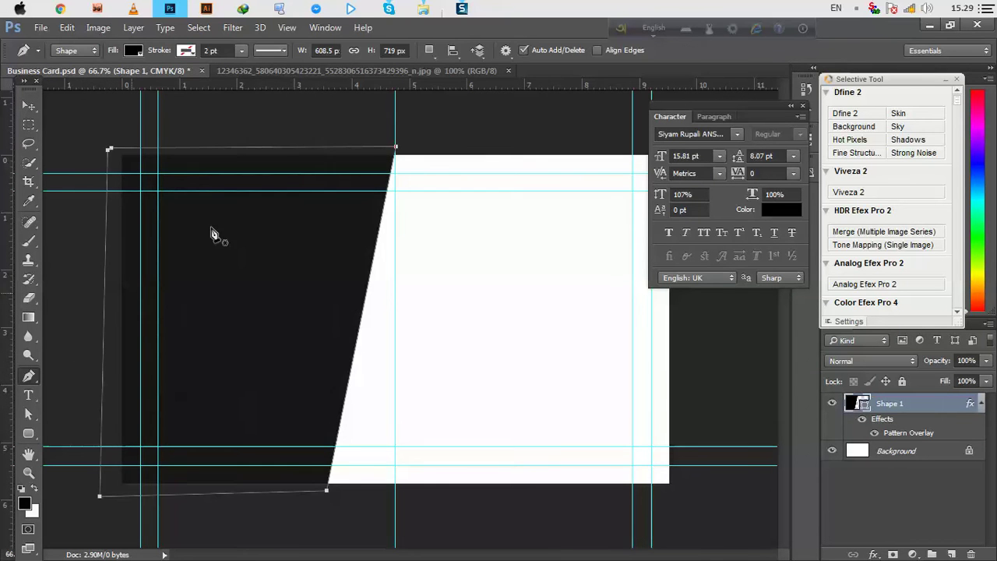
pyautogui.click(328, 71)
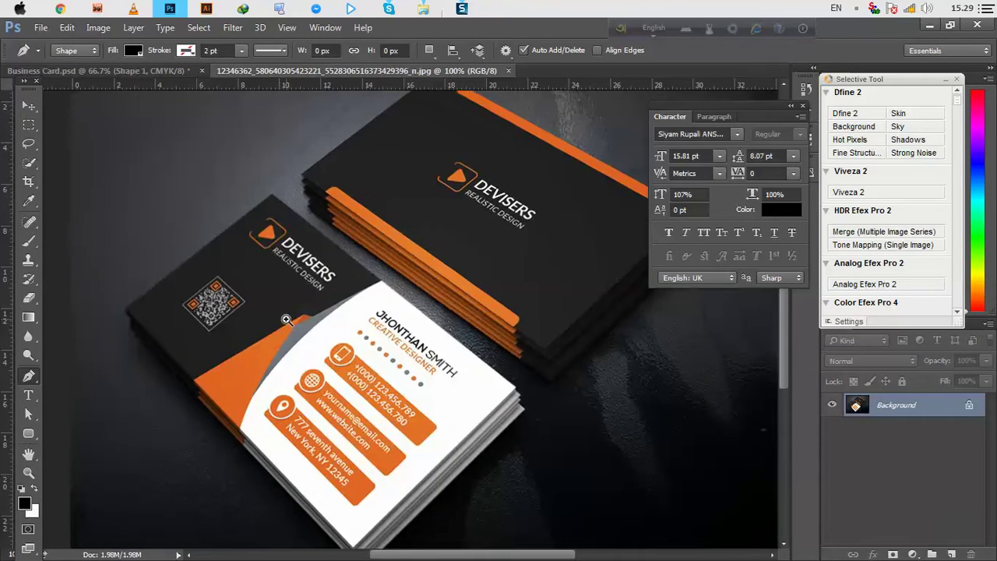
pyautogui.scroll(2, 286, 337)
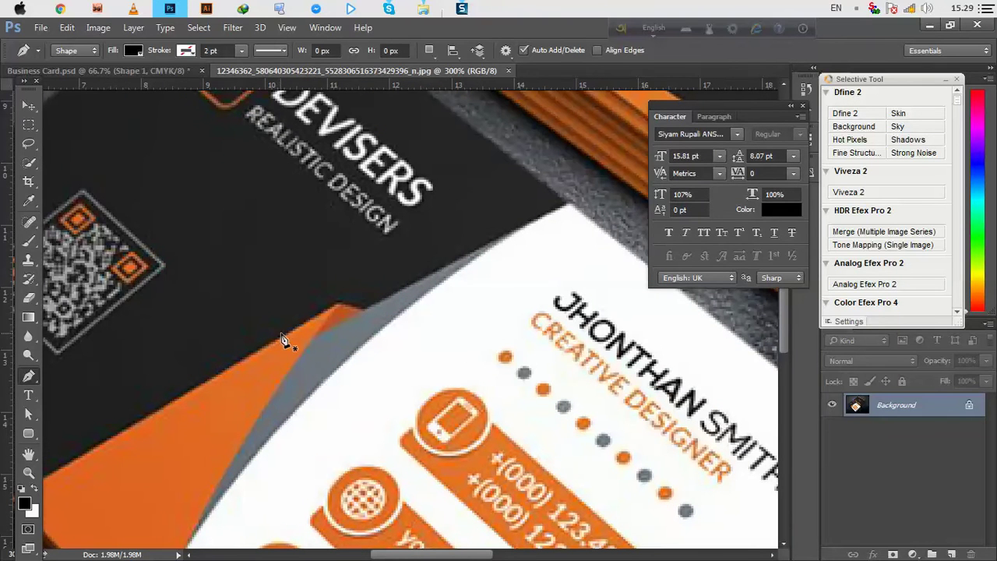
pyautogui.click(355, 325)
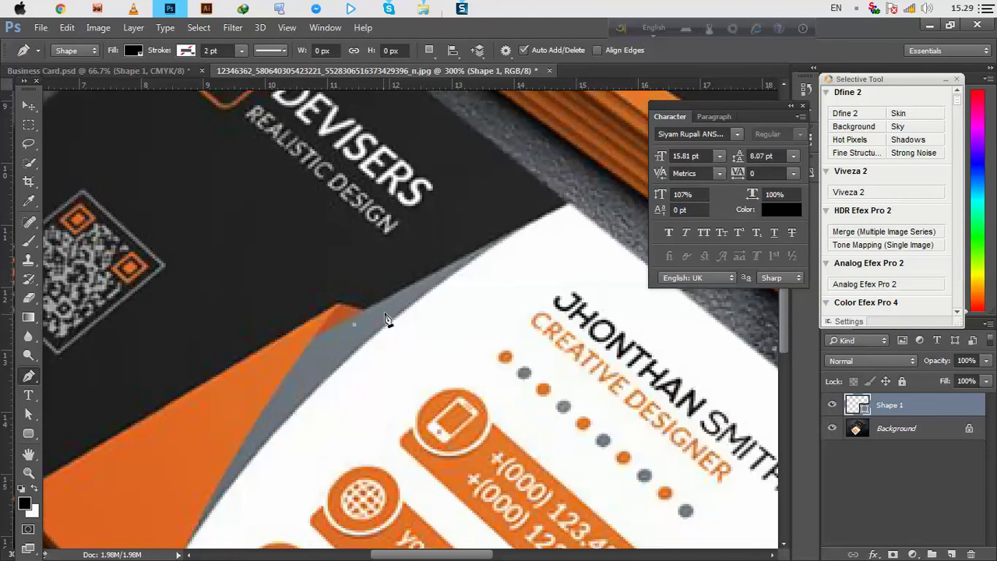
pyautogui.hotkey('ctrl', 'z')
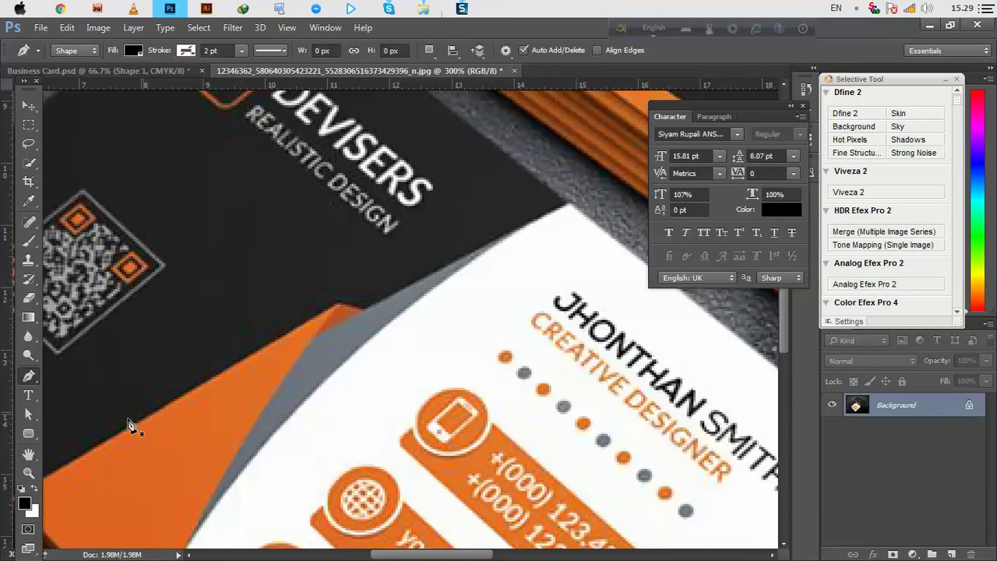
# Sample slate grey #677786 from the reference card's curve as the foreground colour.
pyautogui.click(30, 500)
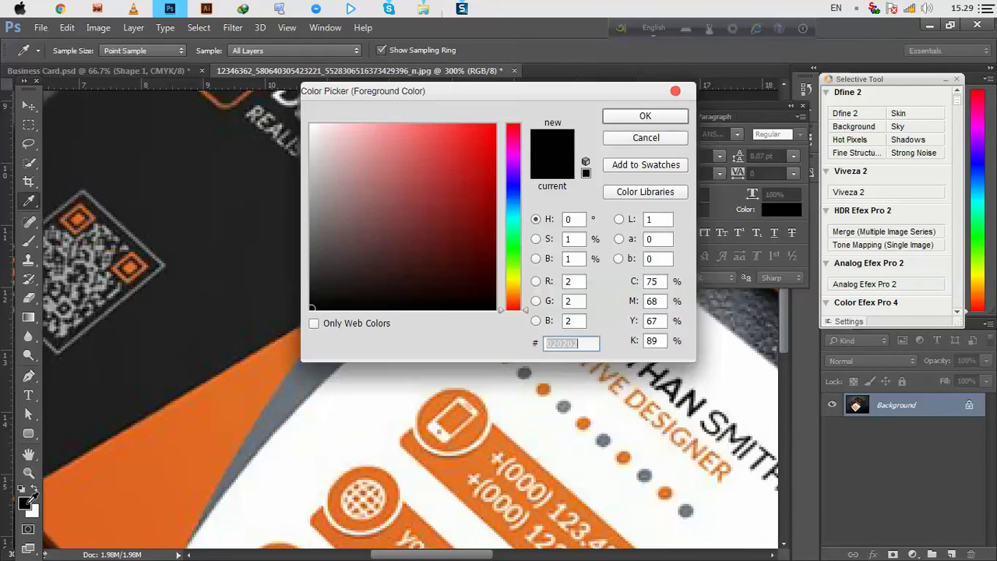
pyautogui.click(303, 370)
pyautogui.click(301, 381)
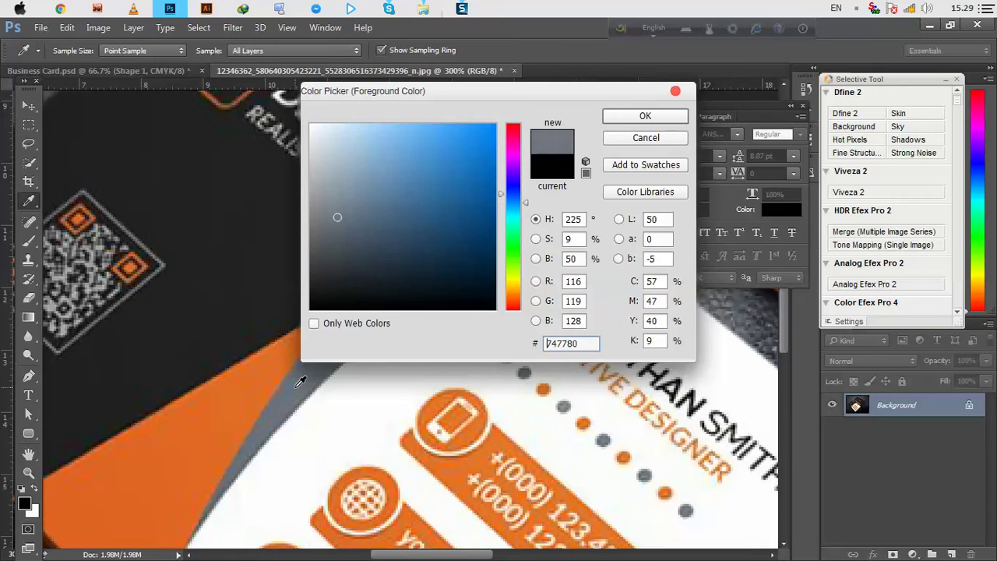
pyautogui.click(293, 390)
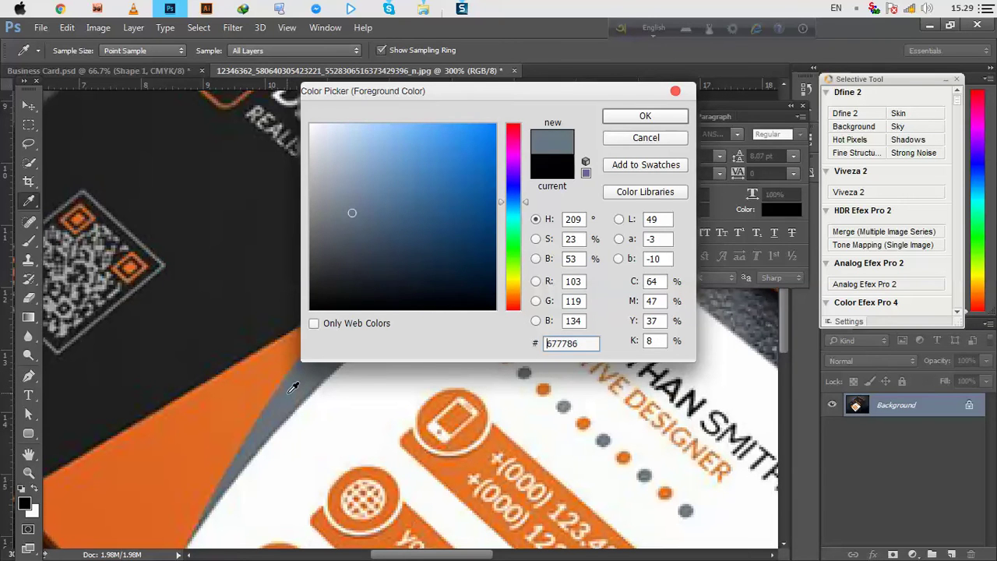
pyautogui.click(645, 117)
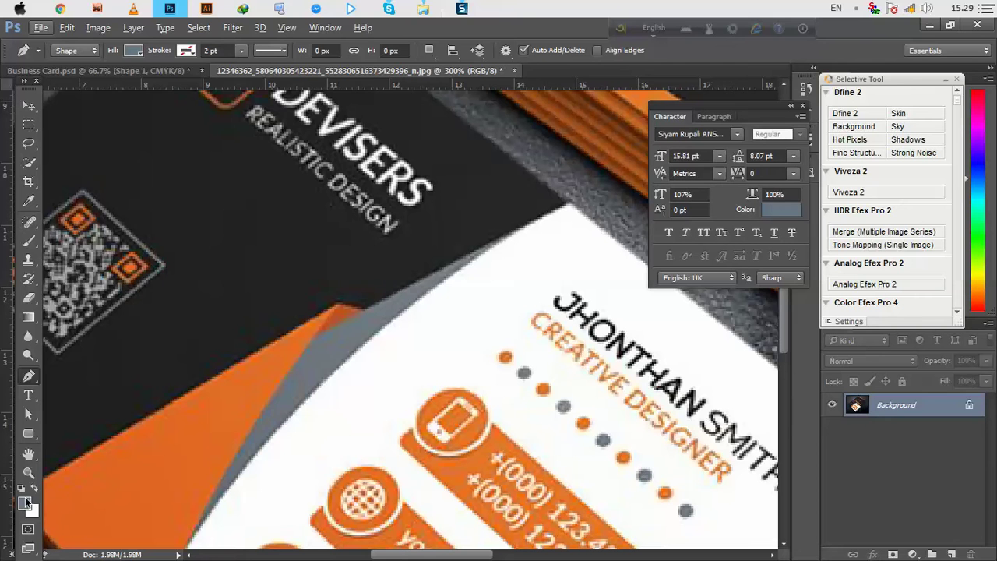
# Pan the reference photo to study the grey curve, then return to Business Card.psd.
pyautogui.click(119, 75)
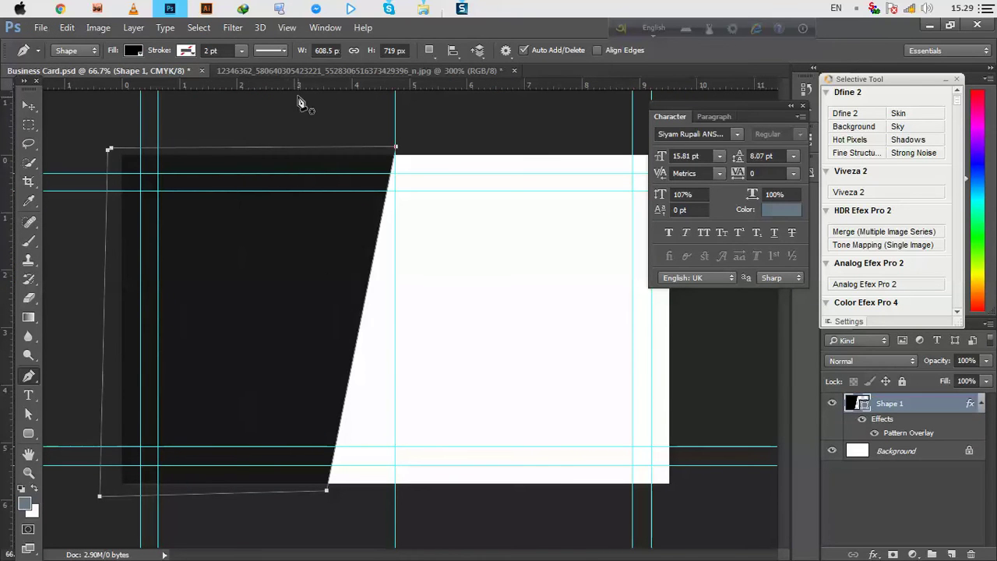
pyautogui.click(312, 71)
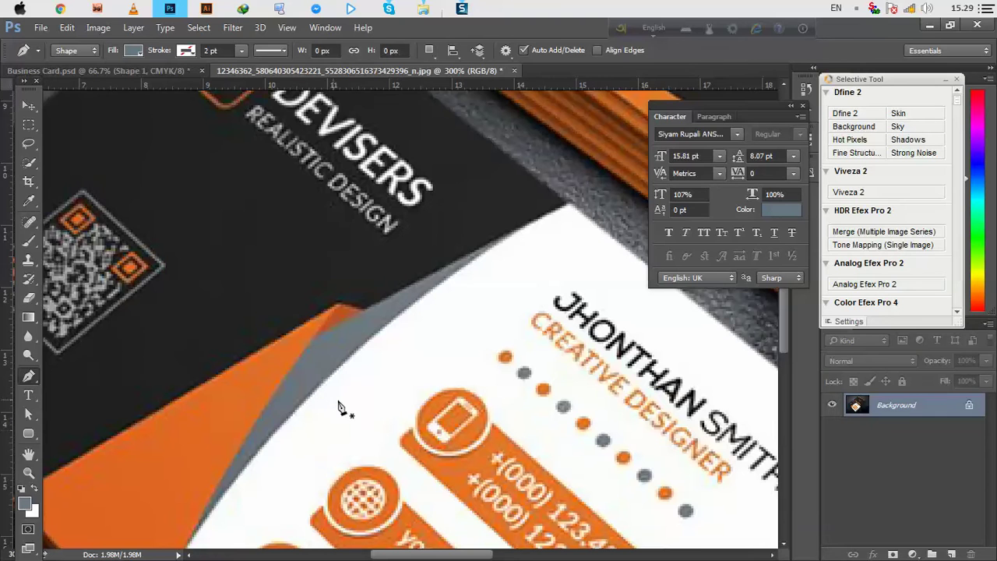
pyautogui.moveTo(372, 441)
pyautogui.mouseDown()
pyautogui.moveTo(383, 303)
pyautogui.moveTo(352, 351)
pyautogui.mouseUp()
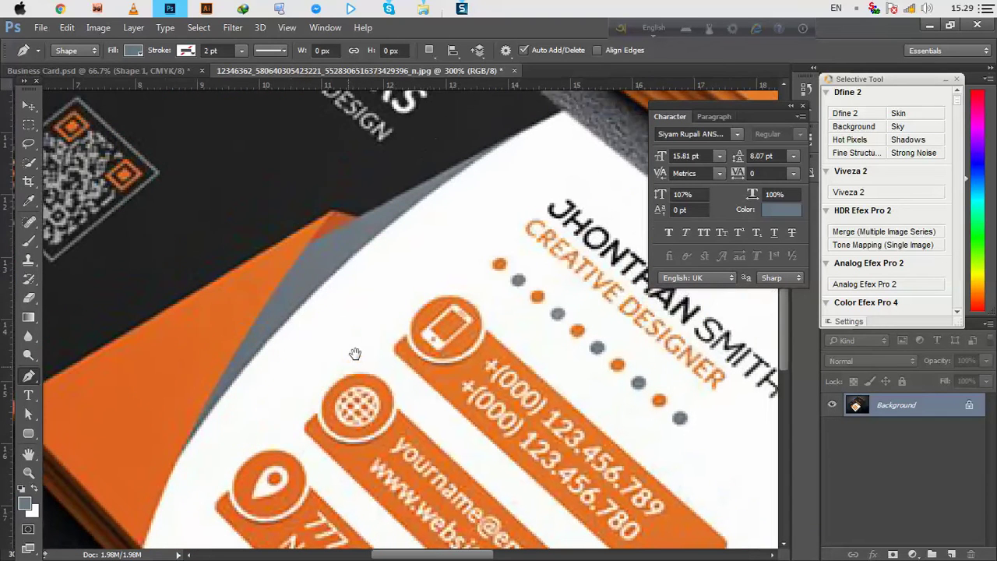
pyautogui.click(149, 72)
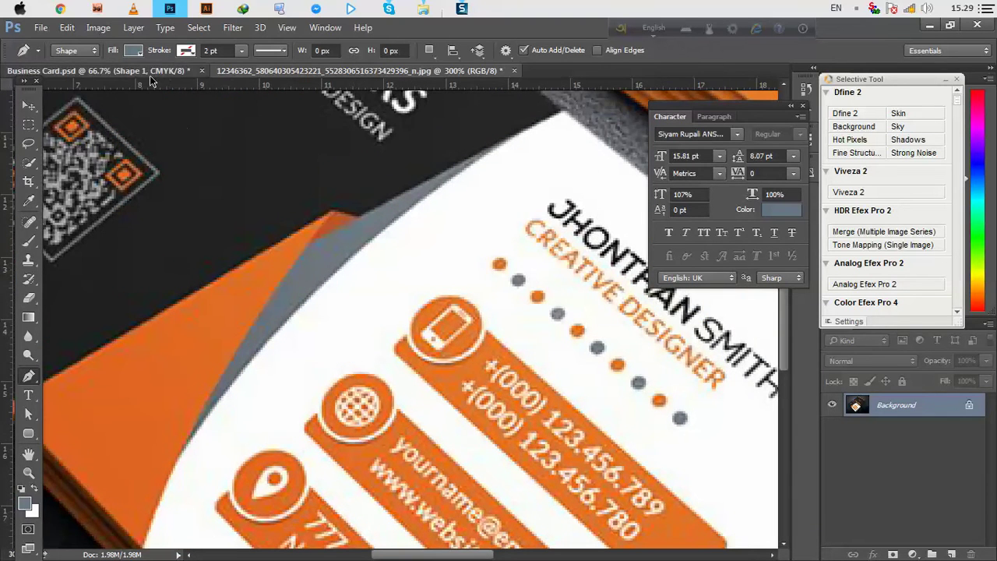
# Rasterize the Shape 1 panel layer.
pyautogui.click(31, 376)
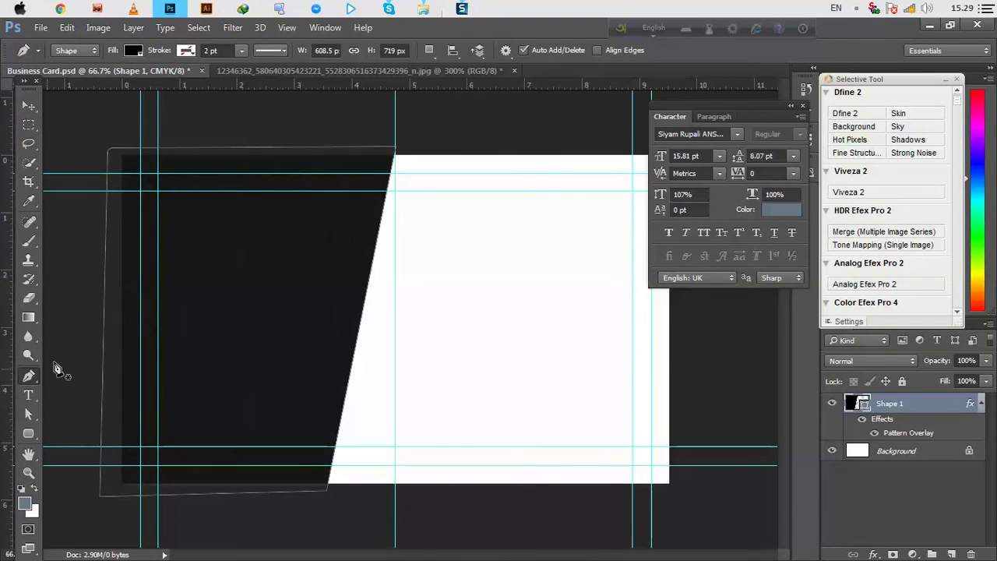
pyautogui.rightClick(904, 407)
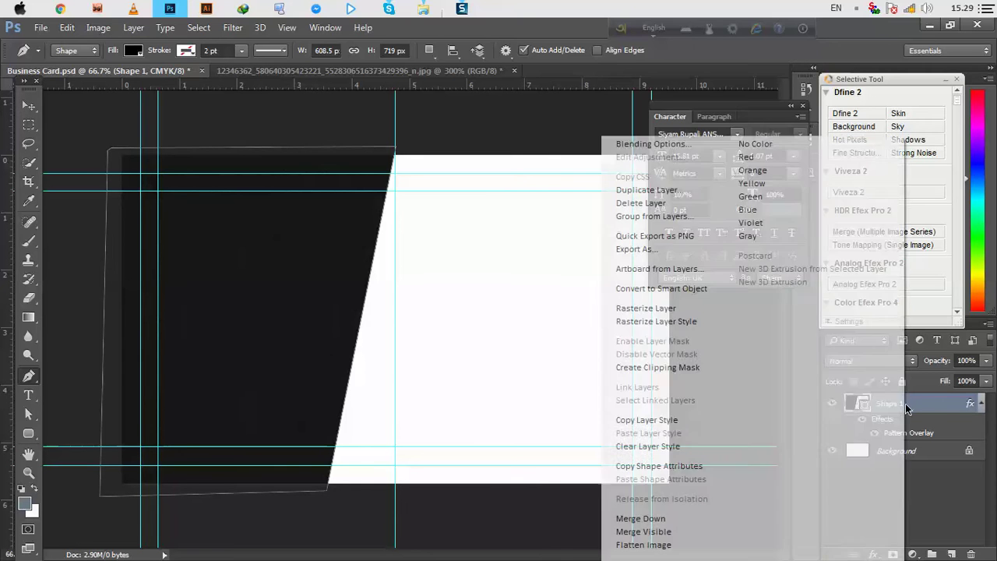
pyautogui.click(659, 313)
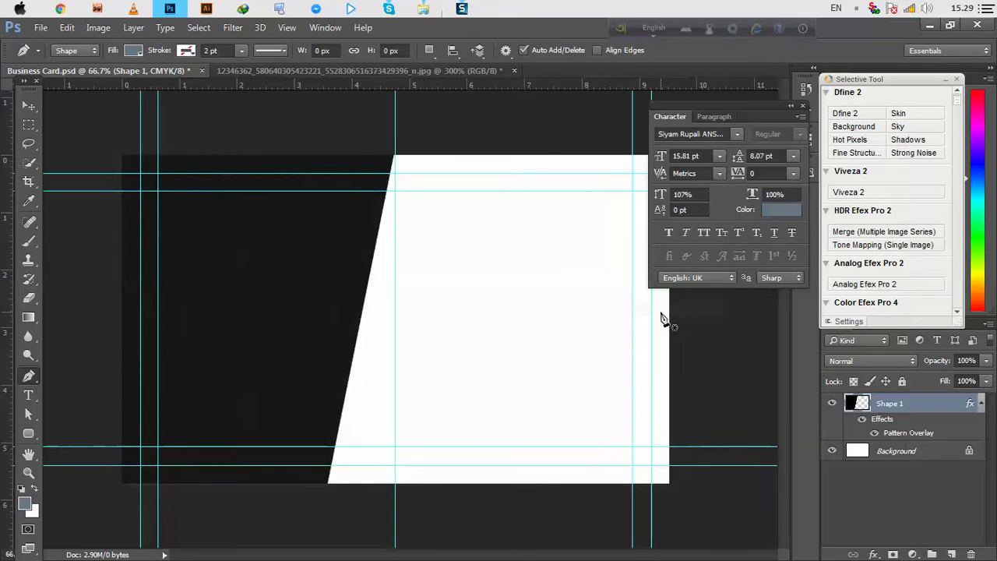
# Start a Shape 2 pen path with anchors at the slanted edge's top and bottom corners.
pyautogui.click(394, 158)
pyautogui.click(393, 156)
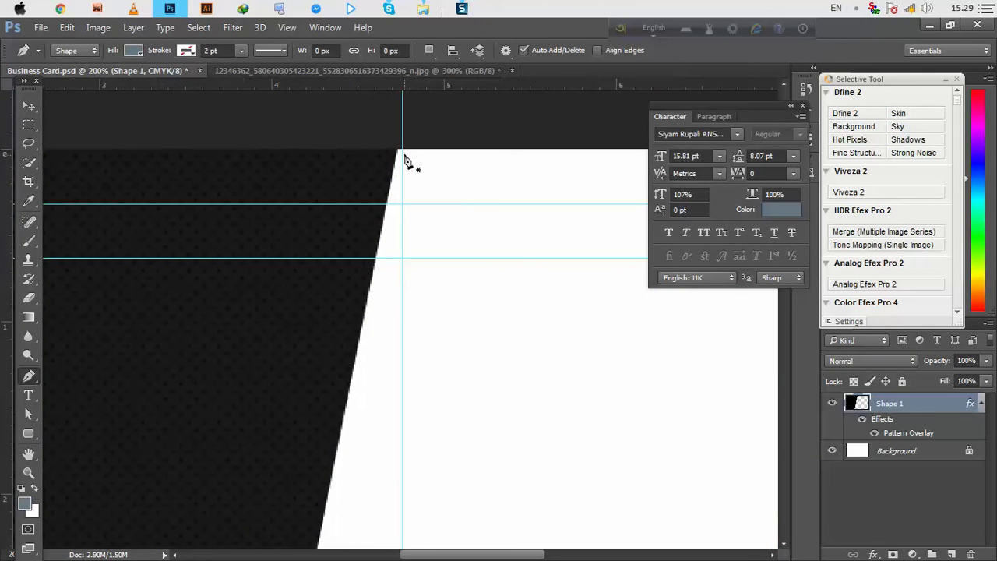
pyautogui.click(400, 152)
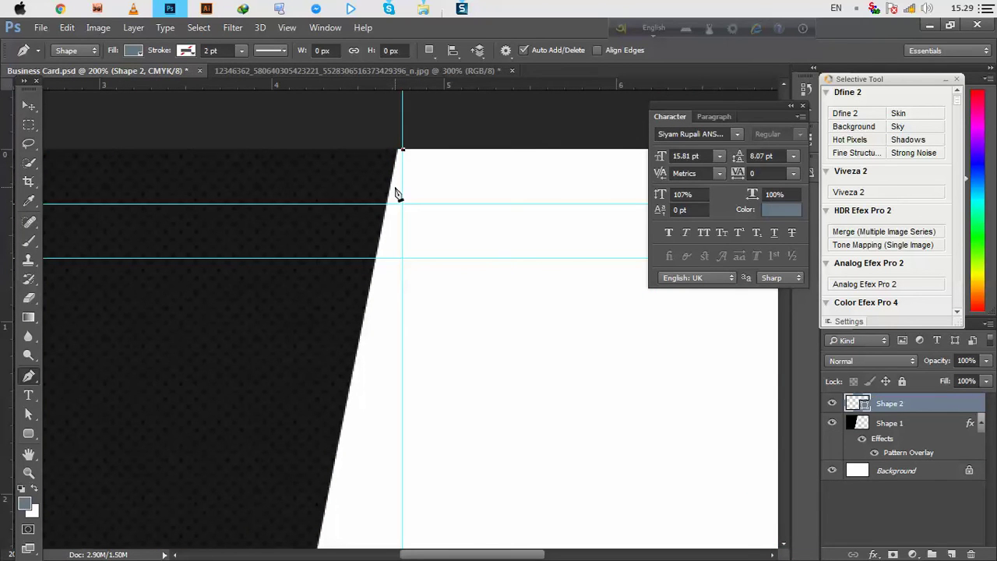
pyautogui.hotkey('ctrl', 'z')
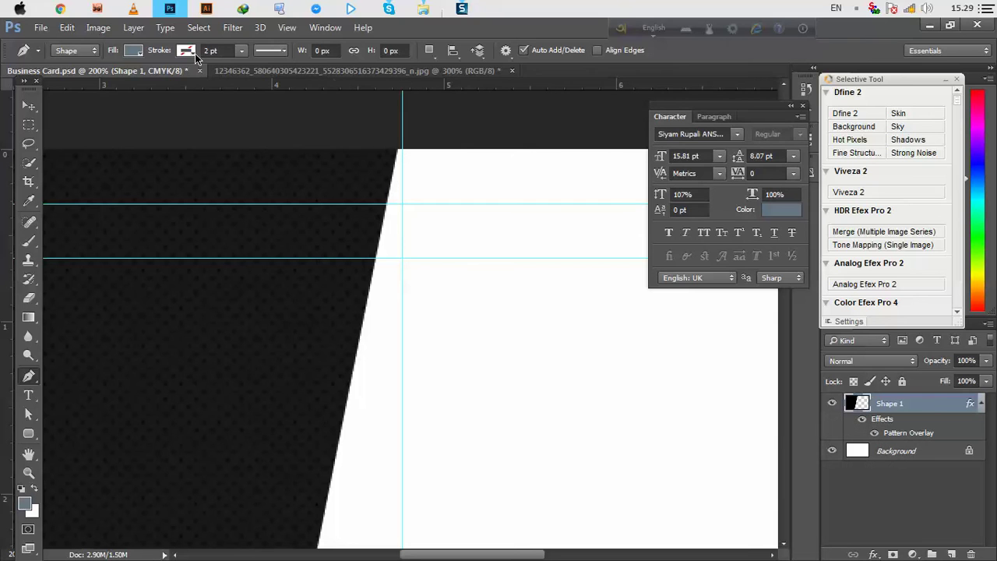
pyautogui.click(193, 53)
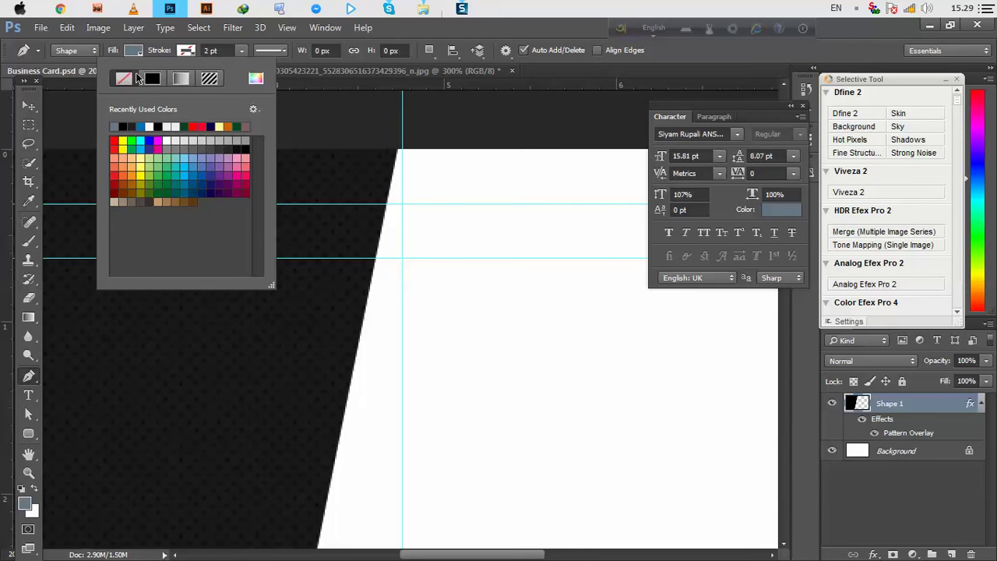
pyautogui.click(197, 53)
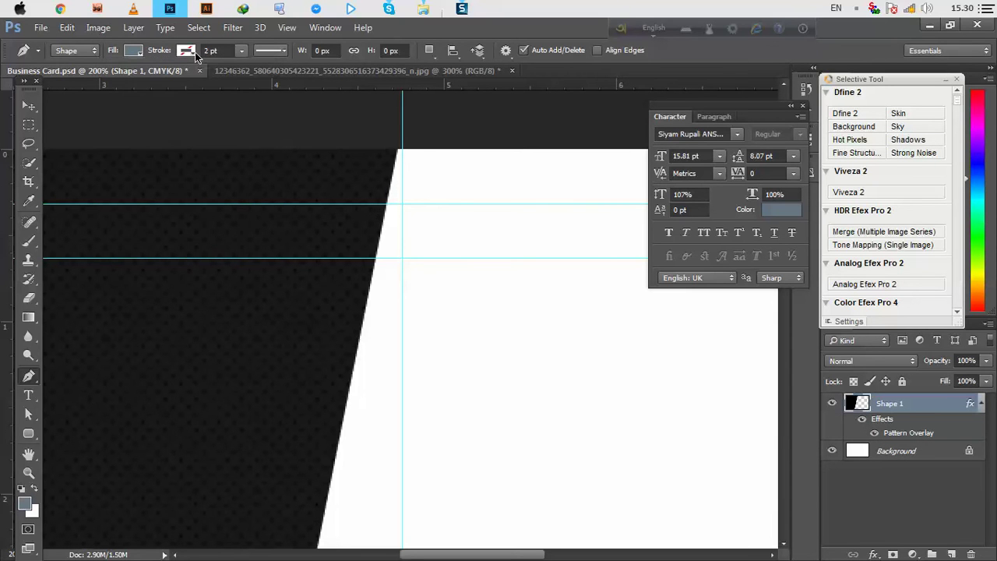
pyautogui.click(399, 152)
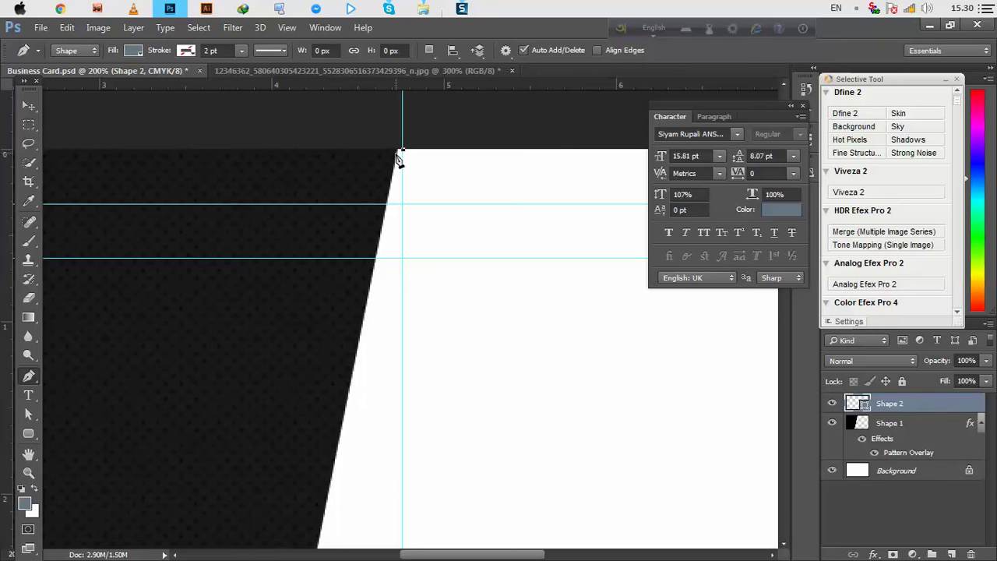
pyautogui.hotkey('ctrl', 'z')
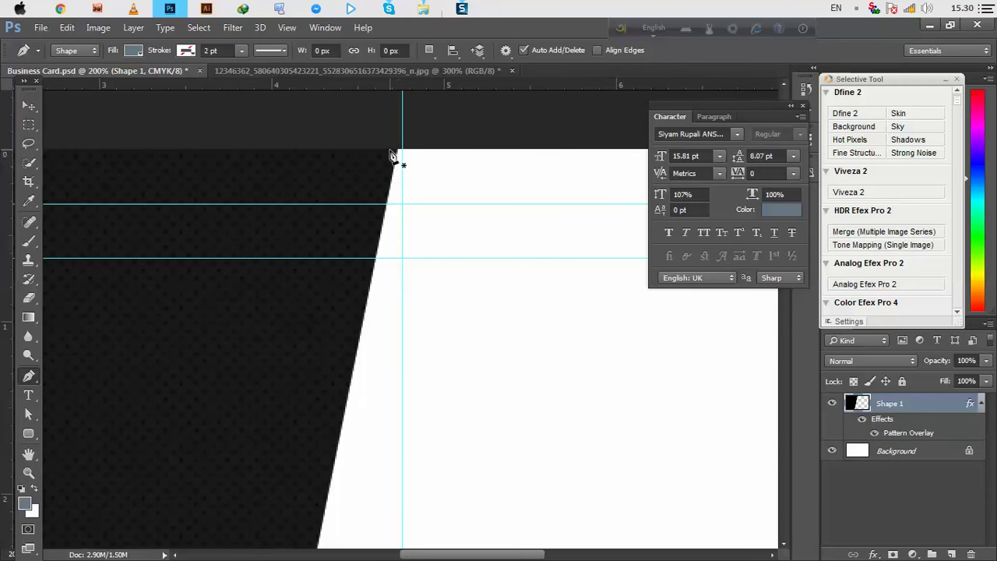
pyautogui.click(391, 150)
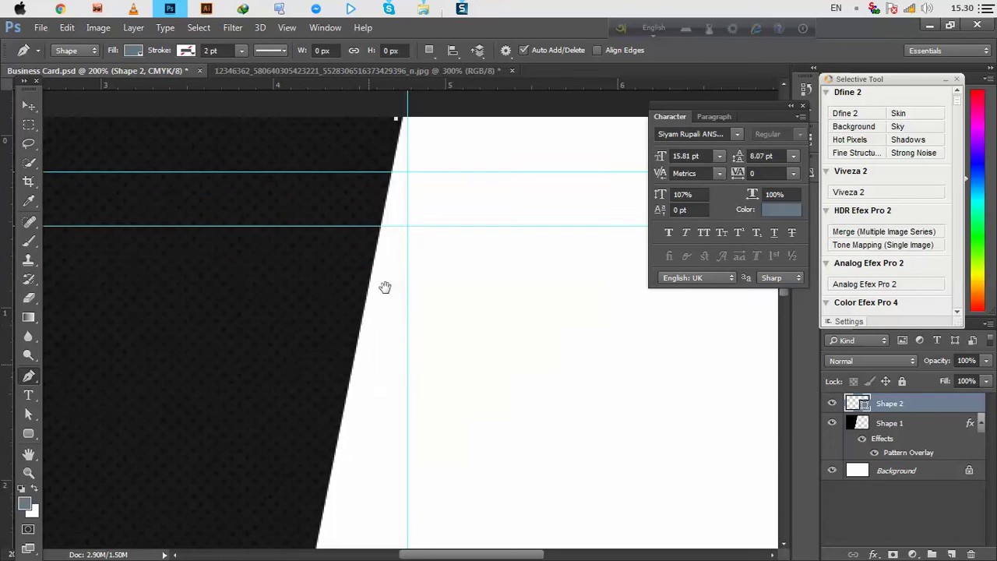
pyautogui.keyDown('alt'); pyautogui.click(385, 340); pyautogui.keyUp('alt')
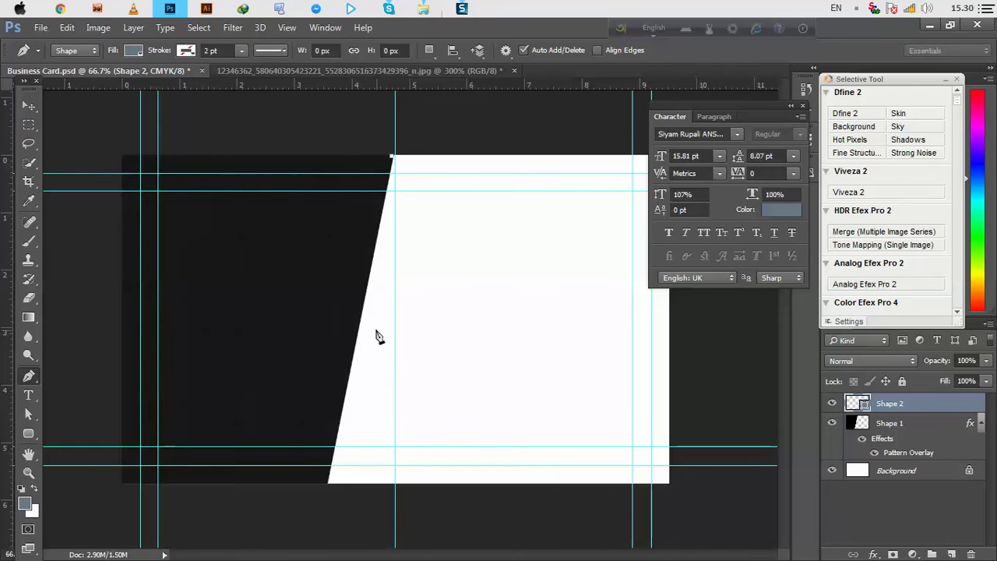
pyautogui.click(326, 489)
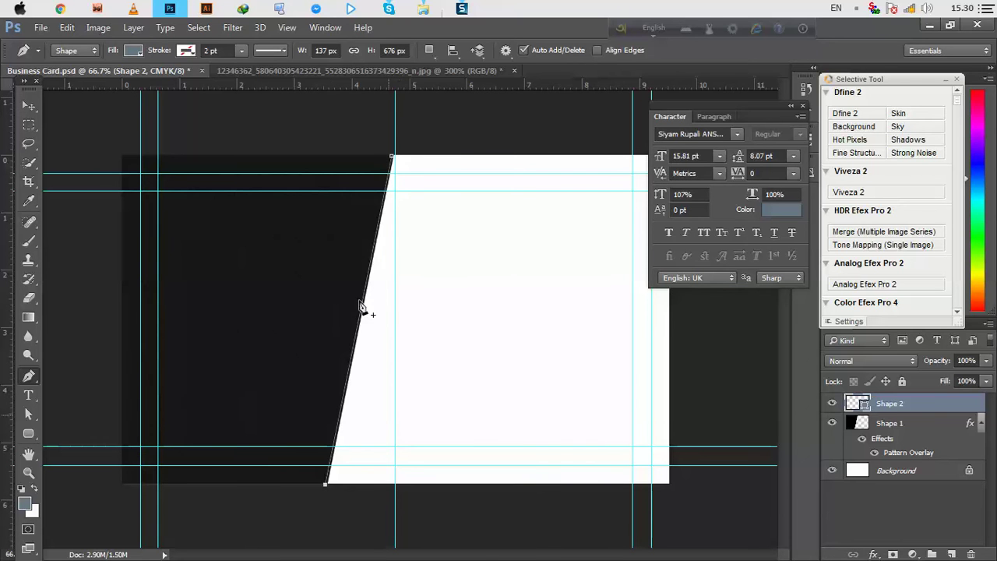
pyautogui.press('Return')
# Compare against the reference photo, then return to Business Card.psd.
pyautogui.click(331, 73)
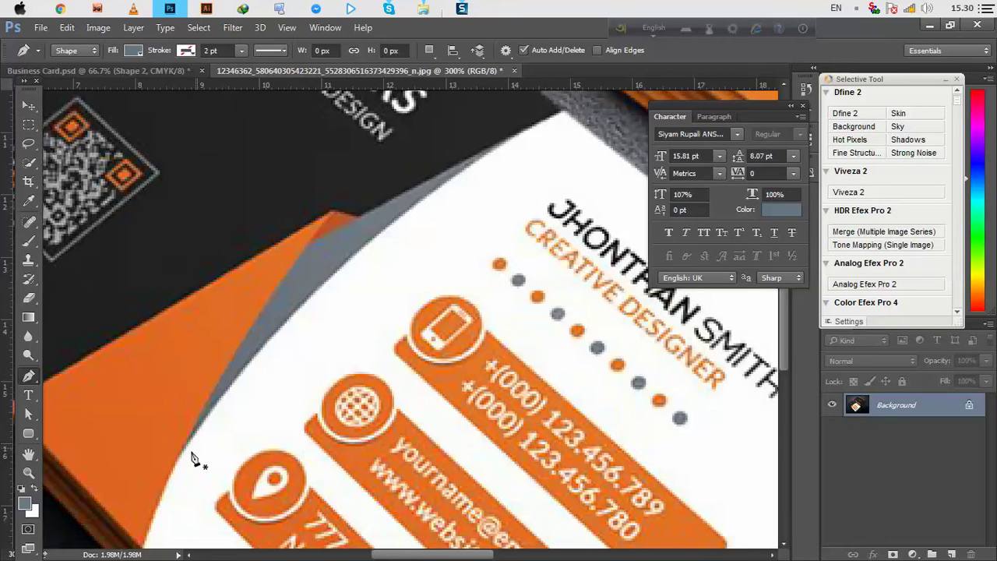
pyautogui.keyDown('alt'); pyautogui.click(255, 385); pyautogui.keyUp('alt')
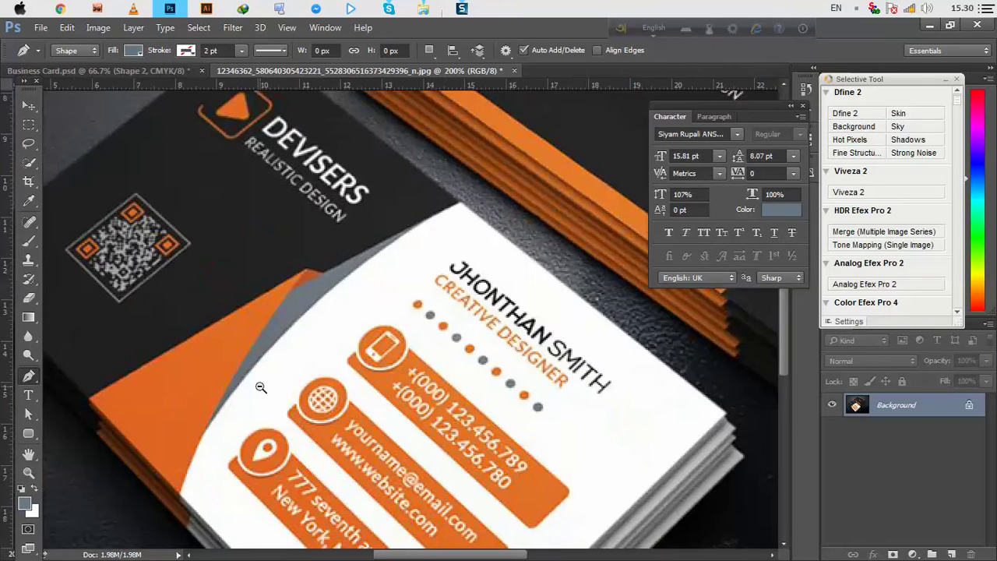
pyautogui.click(102, 71)
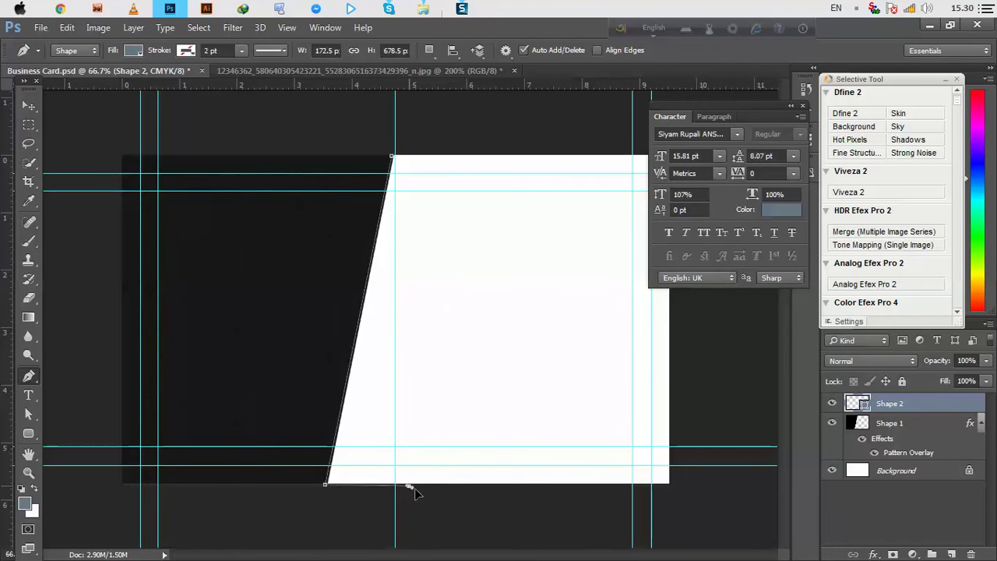
# Close Shape 2 into a slate-grey wedge along the slant, curving its right edge.
pyautogui.moveTo(408, 486); pyautogui.dragTo(437, 522)
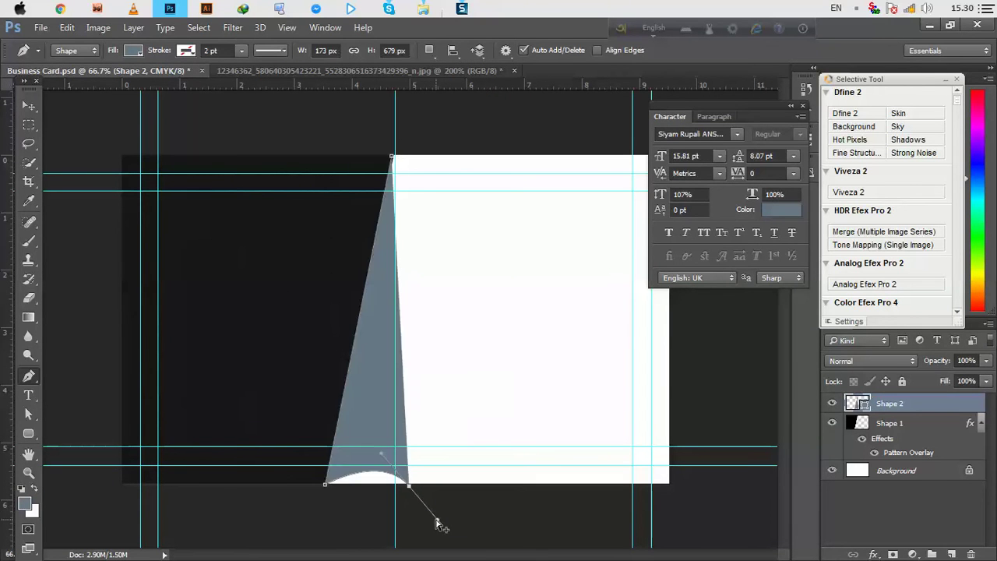
pyautogui.hotkey('ctrl', 'z')
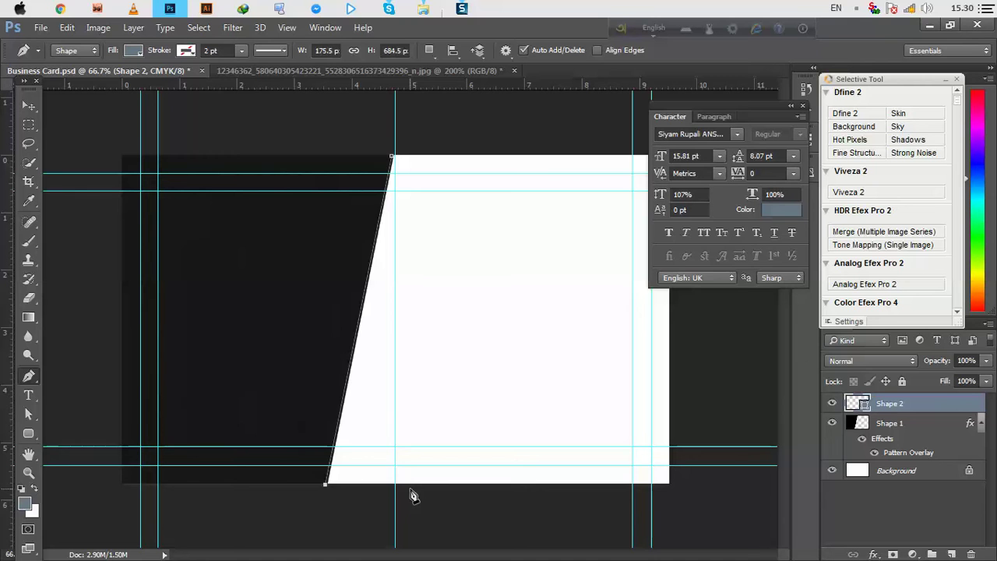
pyautogui.click(410, 489)
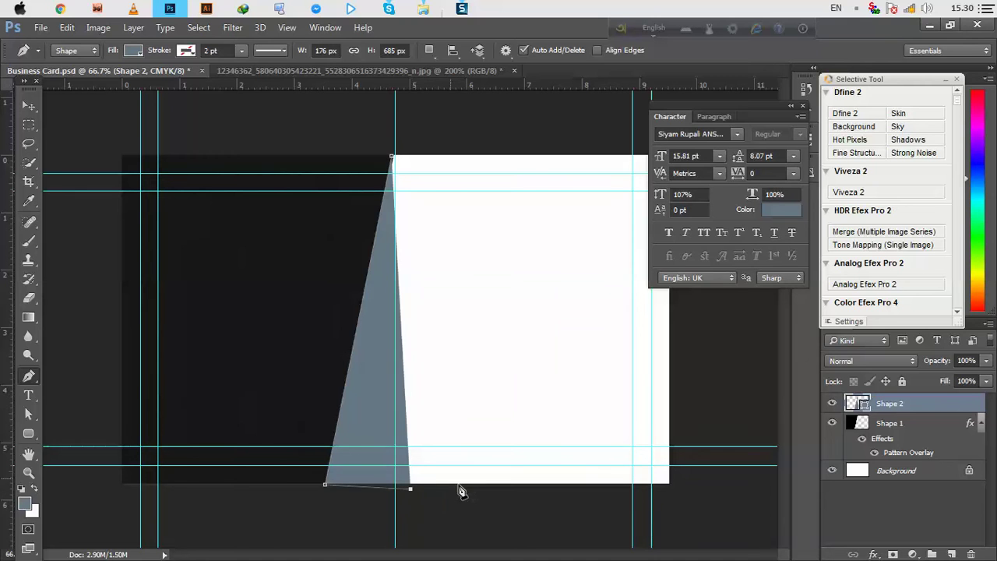
pyautogui.click(393, 159)
pyautogui.moveTo(399, 100); pyautogui.dragTo(411, 78)
pyautogui.moveTo(406, 52); pyautogui.dragTo(408, 63)
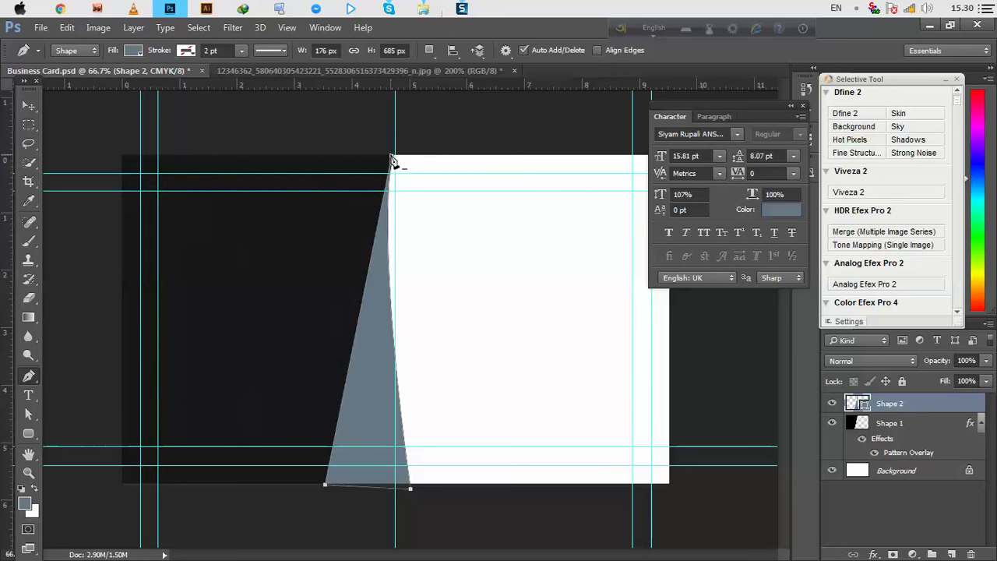
pyautogui.click(392, 157)
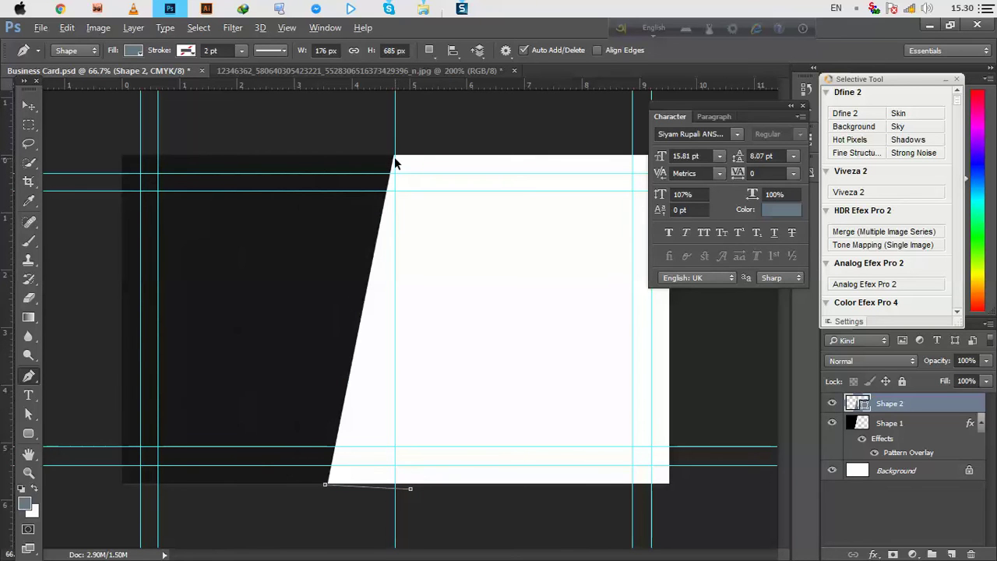
pyautogui.click(393, 156)
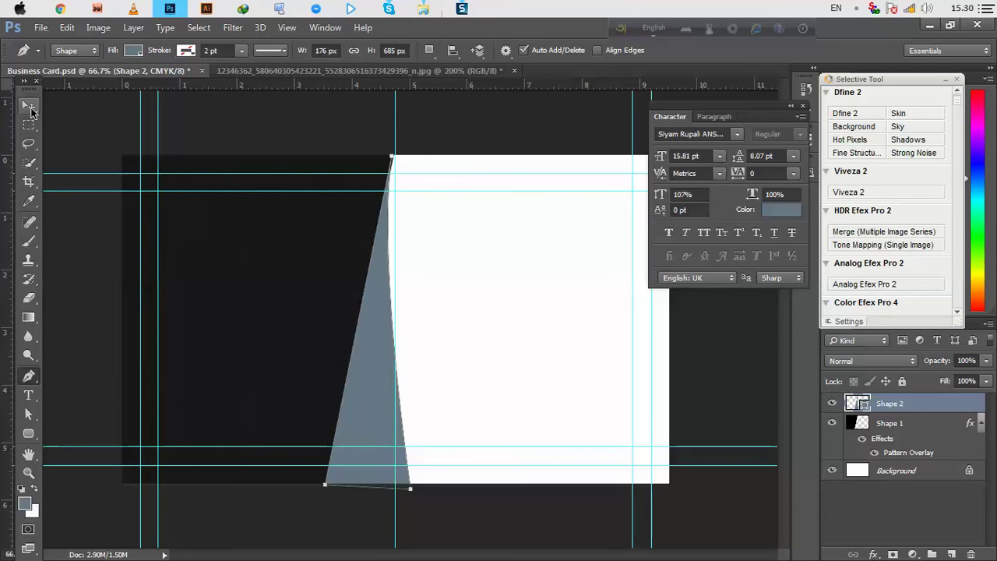
pyautogui.click(28, 106)
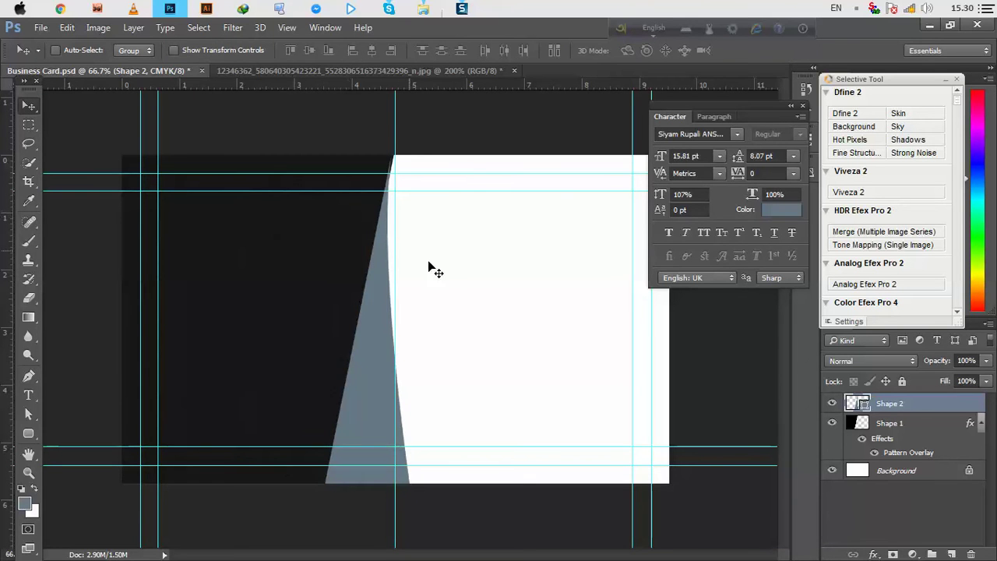
# Nudge the grey wedge slightly right with the arrow keys while zoomed in.
pyautogui.keyDown('ctrl'); pyautogui.click(439, 178); pyautogui.keyUp('ctrl')
pyautogui.moveTo(409, 192); pyautogui.dragTo(393, 189)
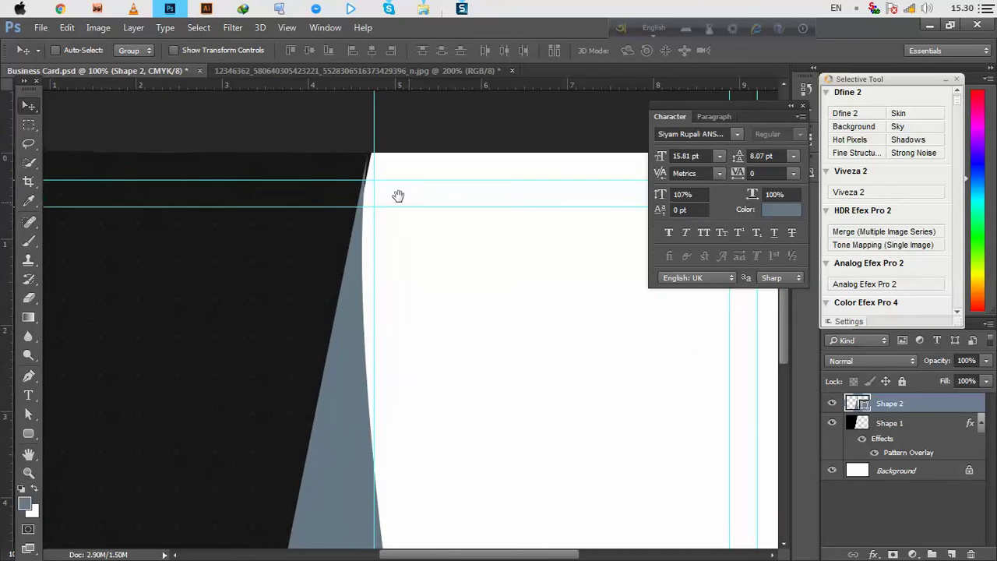
pyautogui.press('Right')
pyautogui.press('Right')
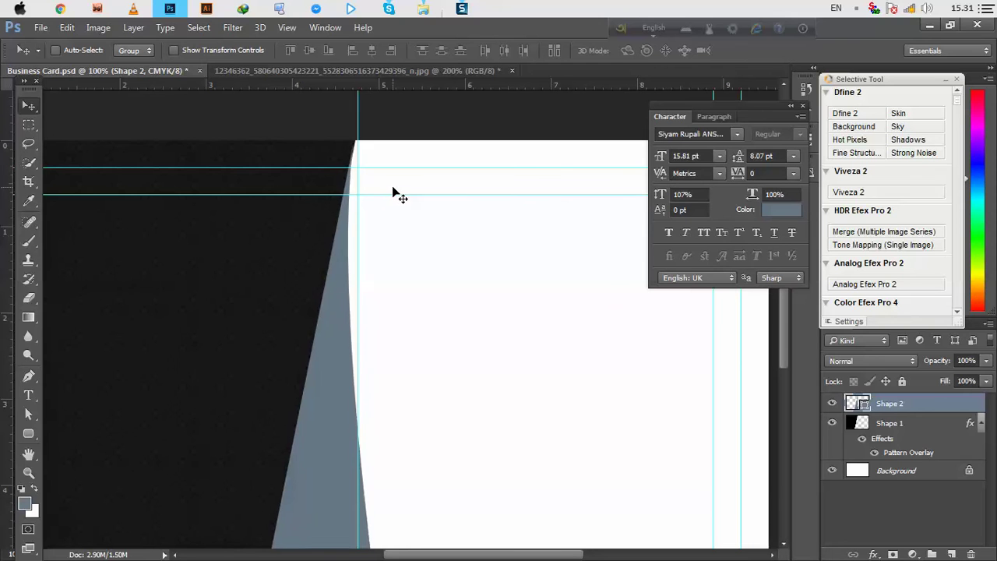
pyautogui.press('Right')
pyautogui.press('Right')
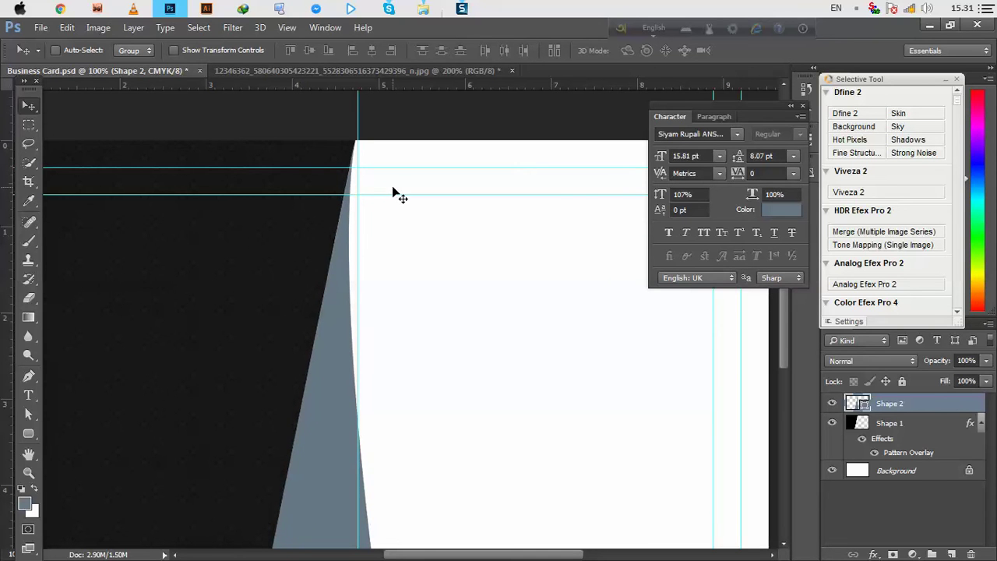
pyautogui.press('Left')
pyautogui.keyDown('alt'); pyautogui.click(394, 282); pyautogui.keyUp('alt')
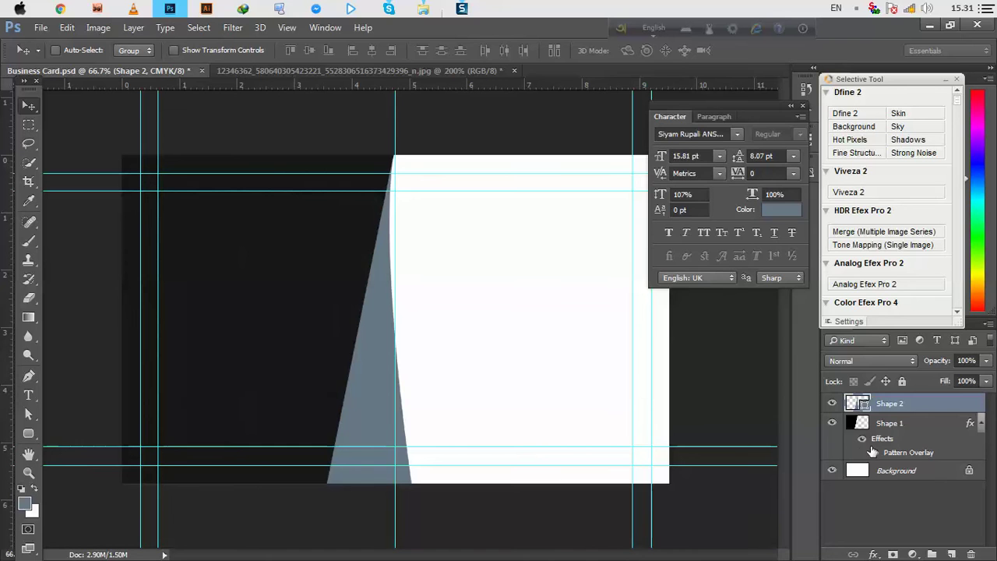
# Load the black Shape 1 panel's outline as a selection.
pyautogui.rightClick(909, 402)
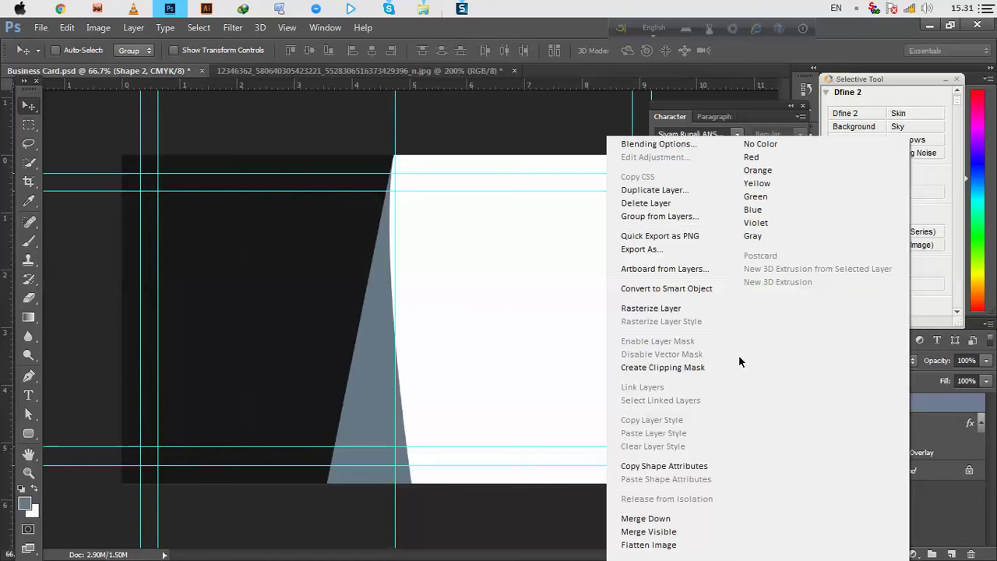
pyautogui.click(673, 308)
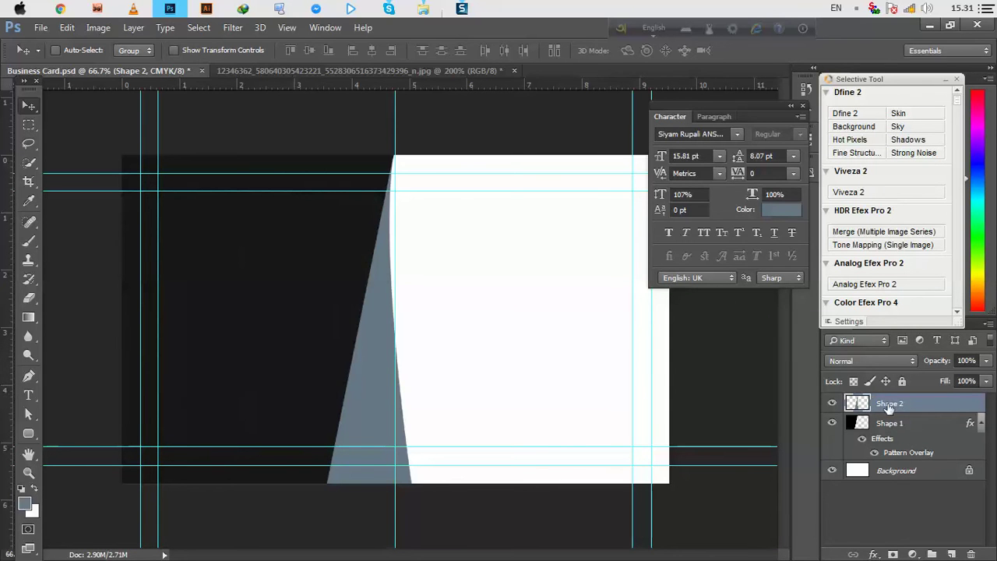
pyautogui.keyDown('ctrl'); pyautogui.click(861, 425); pyautogui.keyUp('ctrl')
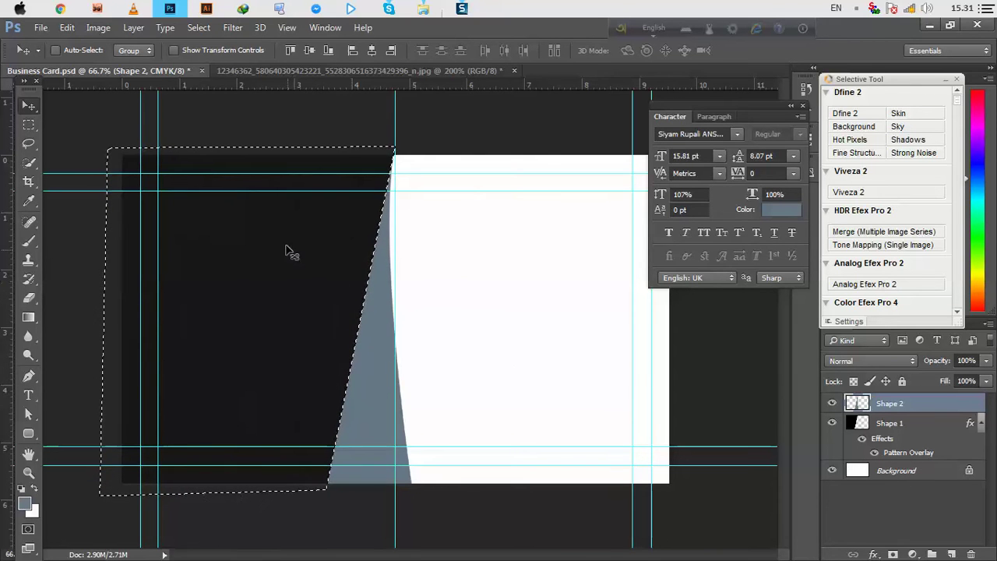
# Deselect, toggle Shape 1's visibility to check the wedge, then view the reference photo.
pyautogui.click(198, 27)
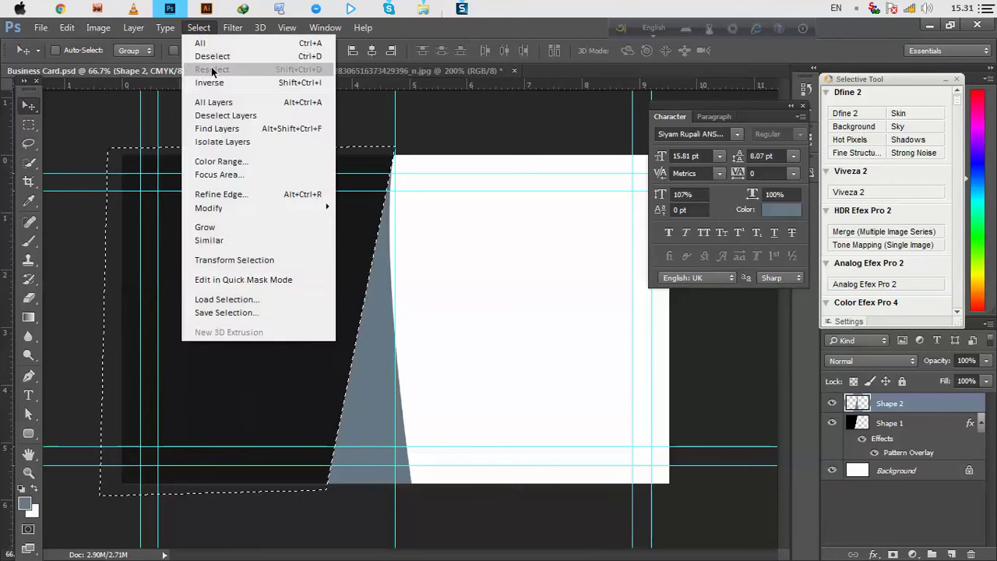
pyautogui.click(211, 56)
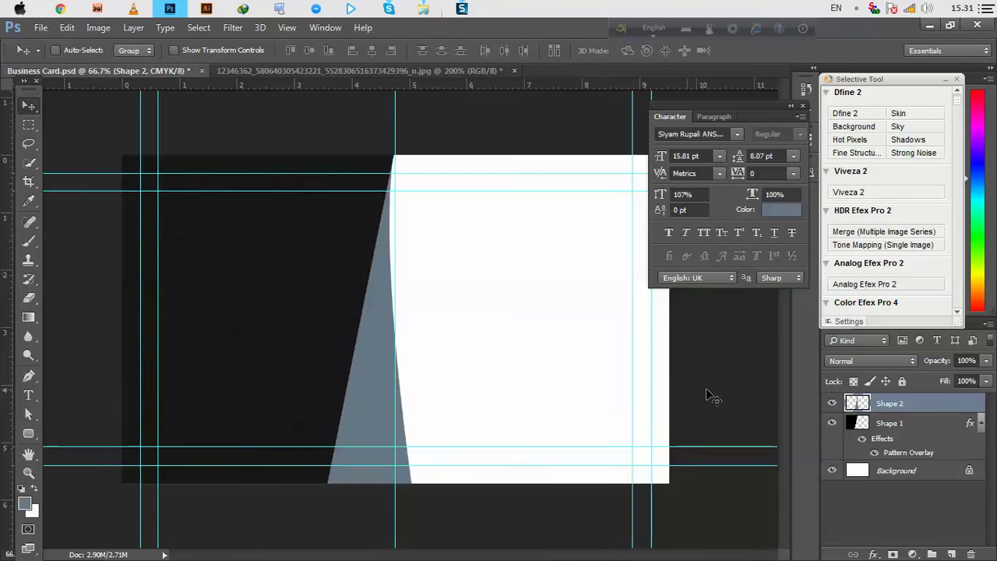
pyautogui.click(832, 423)
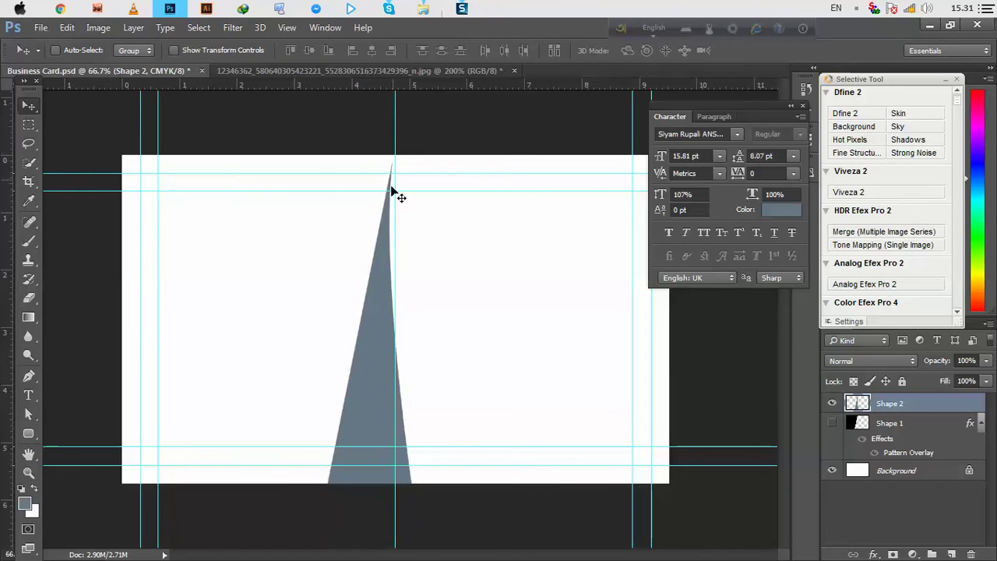
pyautogui.click(832, 423)
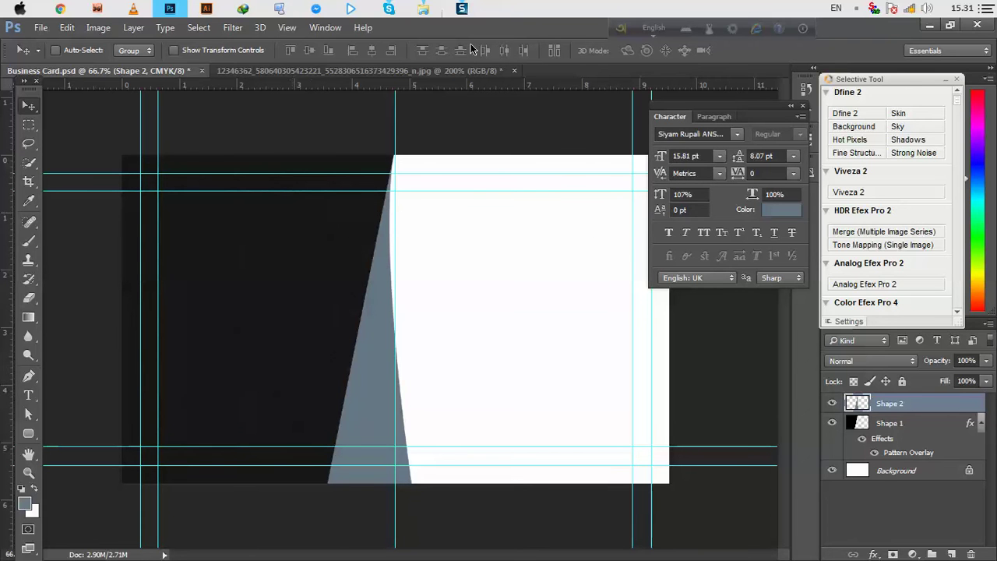
pyautogui.click(284, 71)
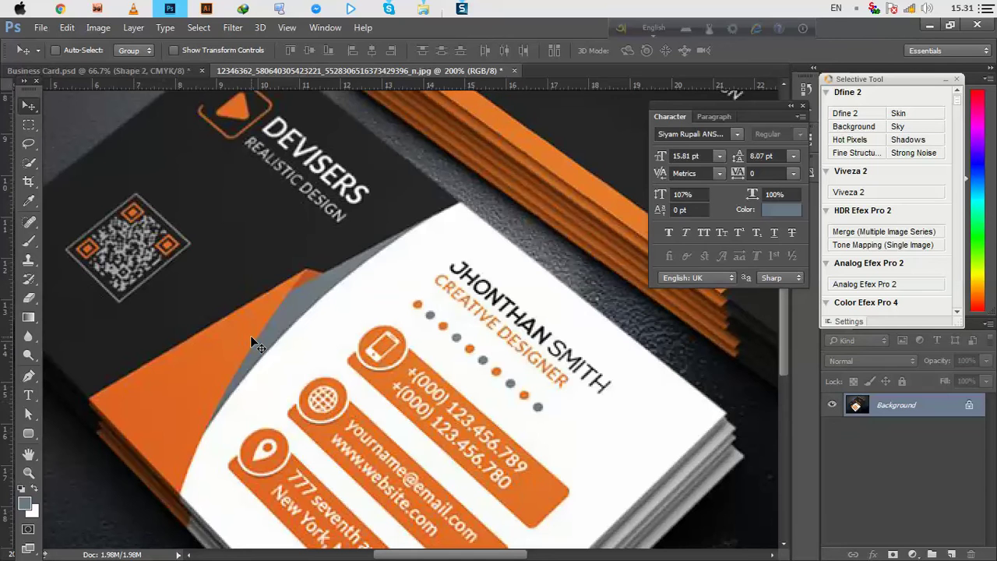
# Sample the reference card's orange #e26724 as the foreground colour and return to Business Card.psd.
pyautogui.press('alt')
pyautogui.click(33, 511)
pyautogui.click(188, 371)
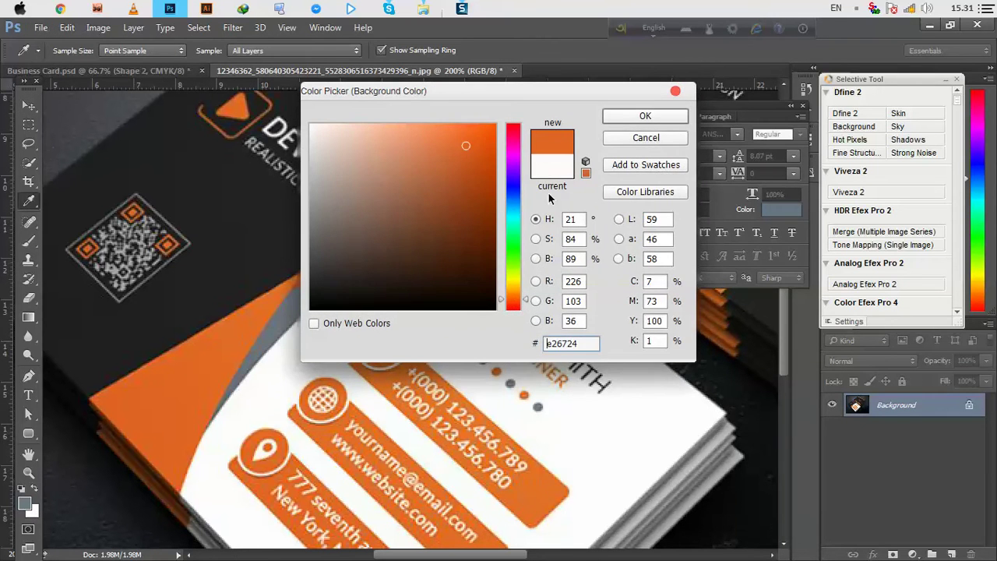
pyautogui.click(621, 116)
pyautogui.press('v')
pyautogui.click(37, 489)
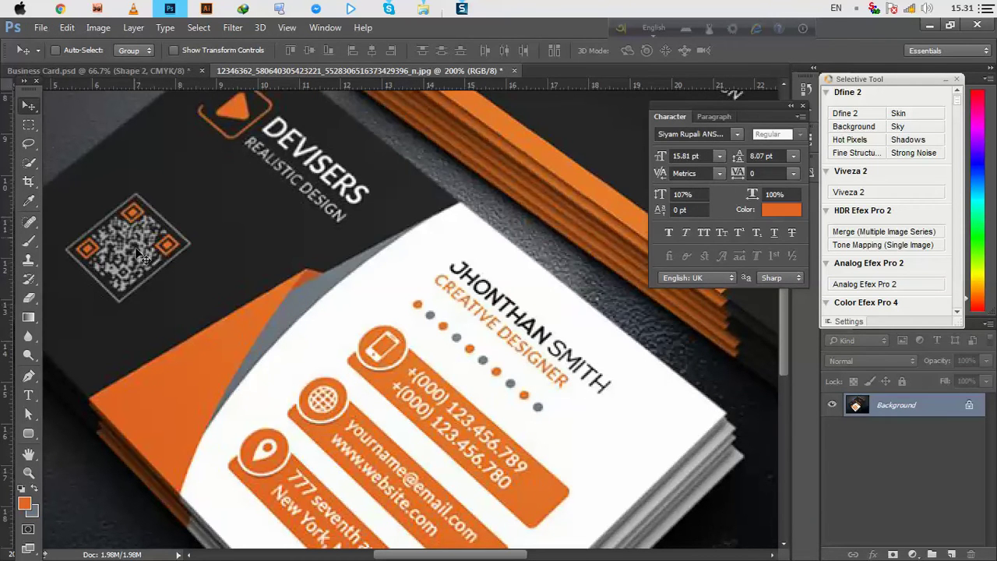
pyautogui.click(116, 71)
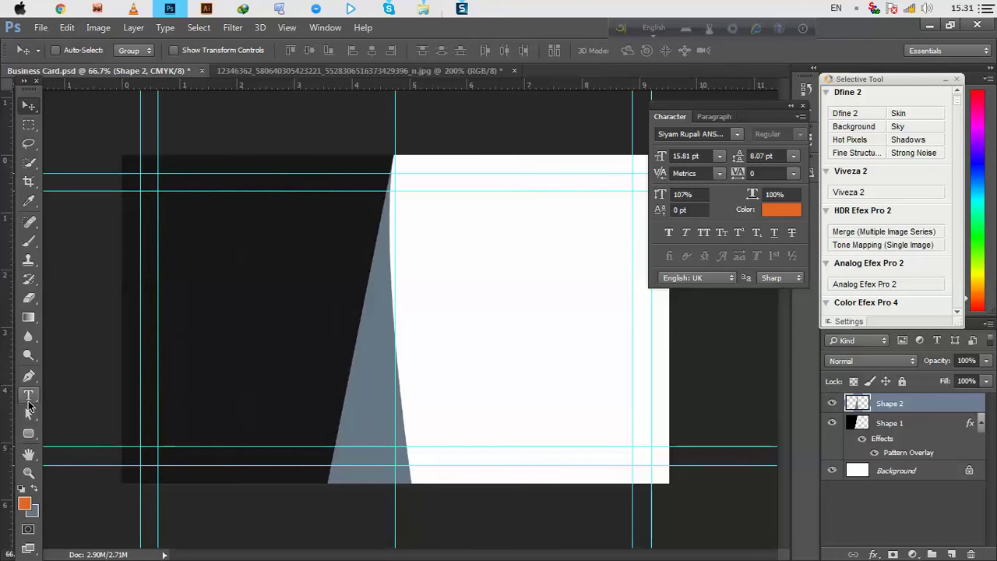
# Draw an orange Shape 3 triangle with a curved bottom-right edge using the Pen tool.
pyautogui.click(29, 414)
pyautogui.click(29, 377)
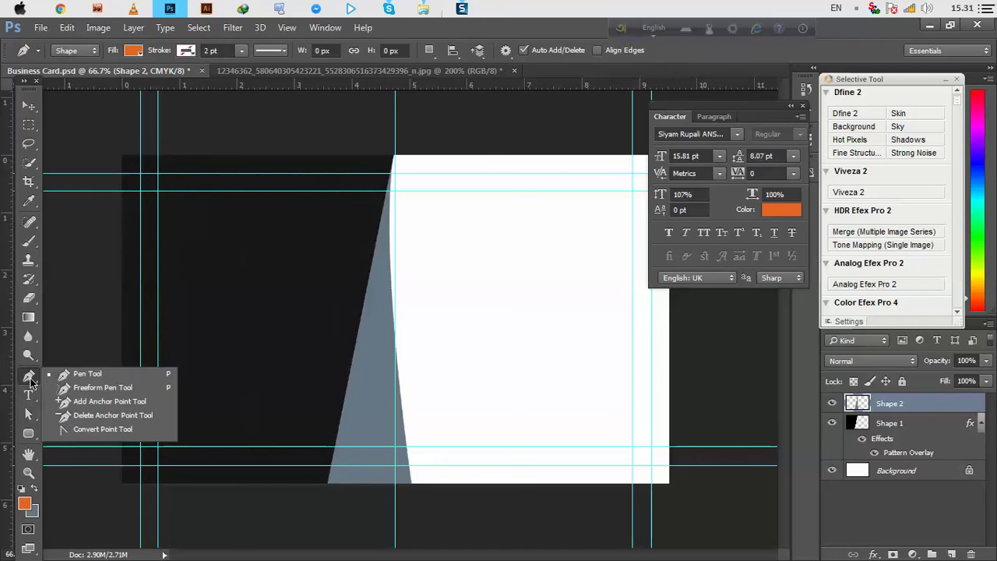
pyautogui.click(72, 377)
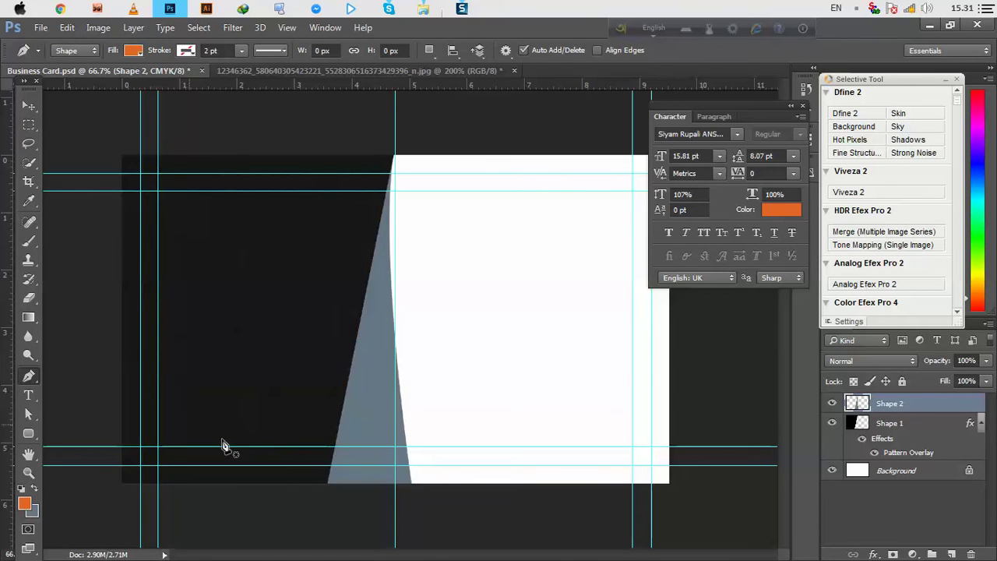
pyautogui.click(307, 488)
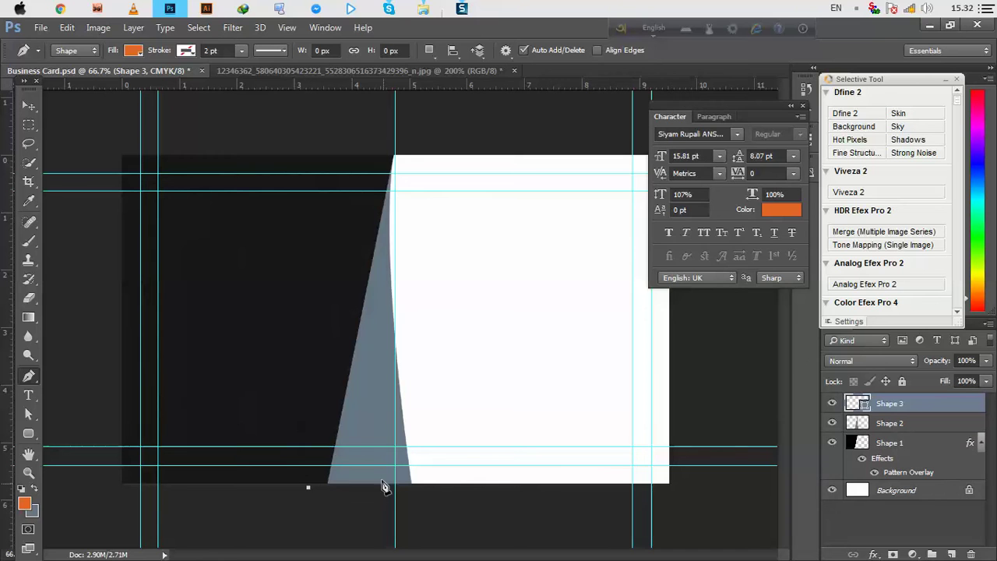
pyautogui.click(365, 246)
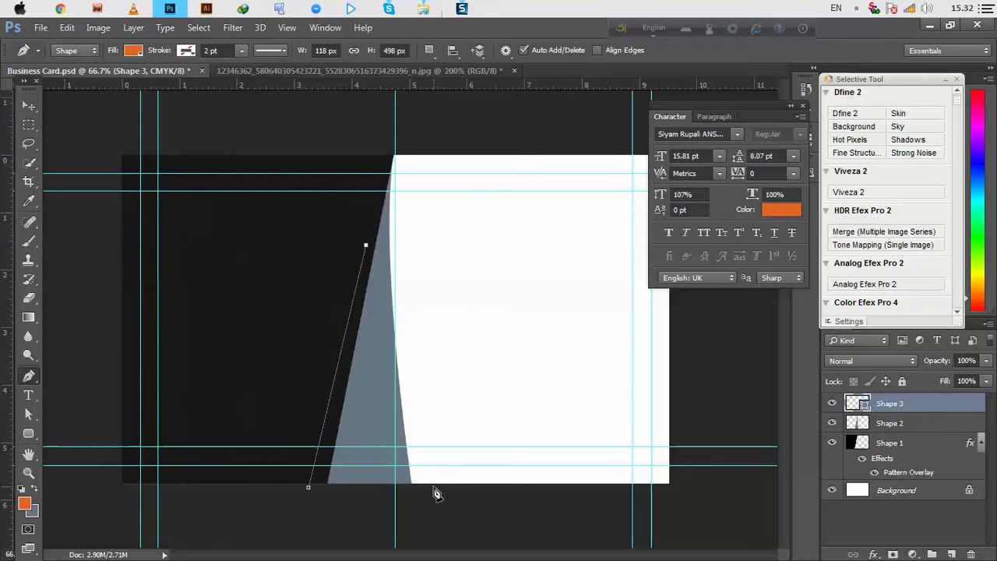
pyautogui.moveTo(428, 487); pyautogui.dragTo(470, 532)
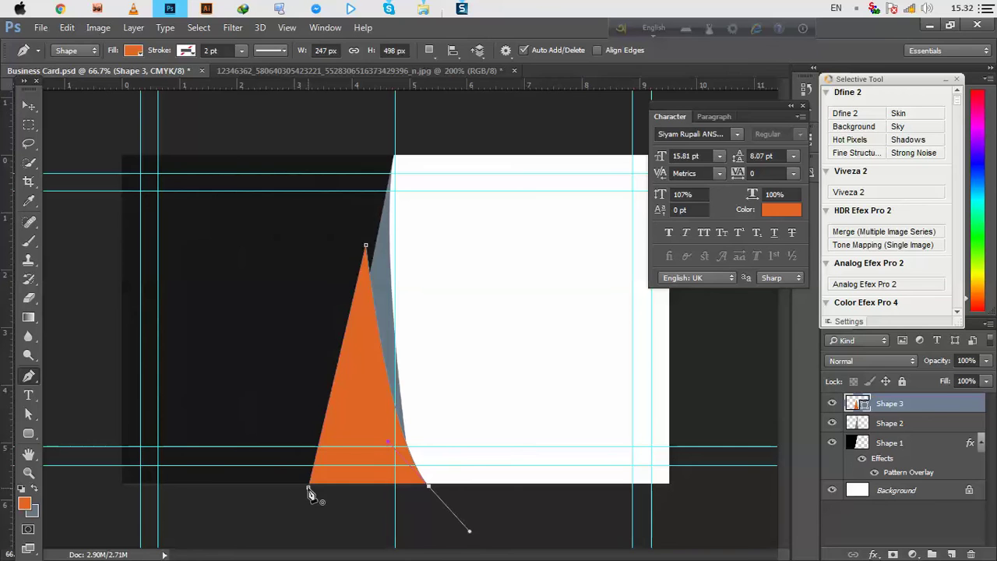
pyautogui.click(309, 489)
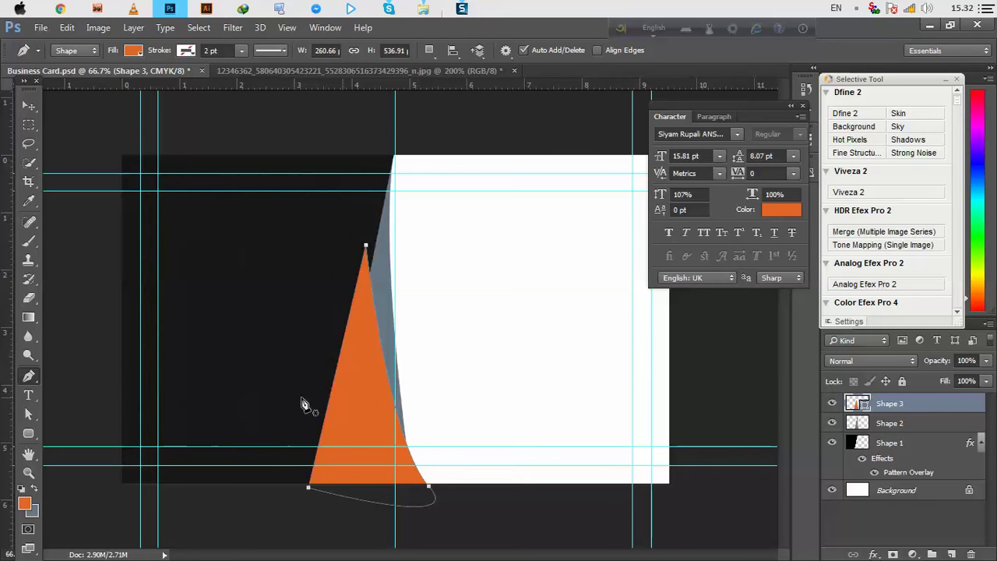
pyautogui.click(29, 106)
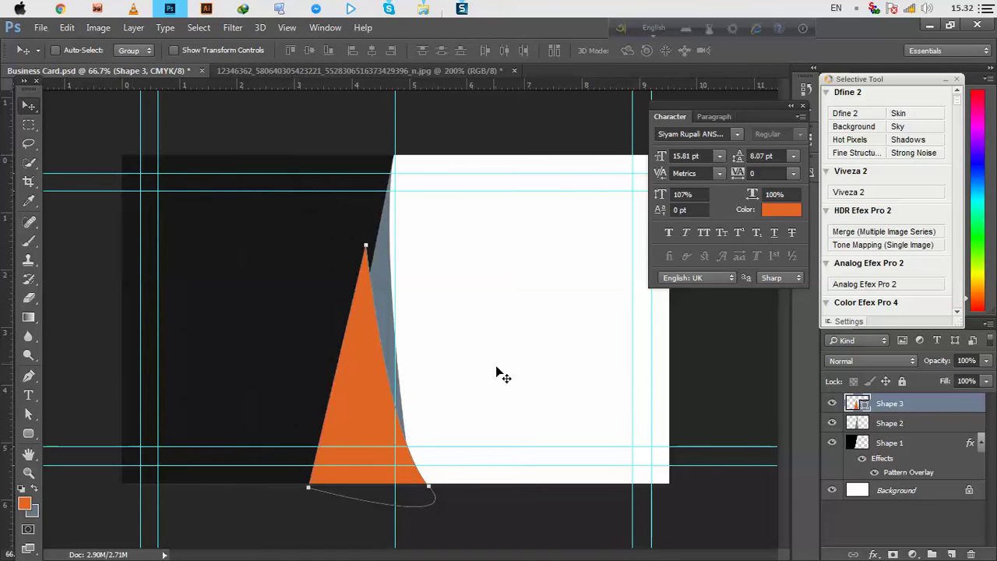
# Finish the triangle and set the foreground colour to burnt orange #a9450f.
pyautogui.press('Return')
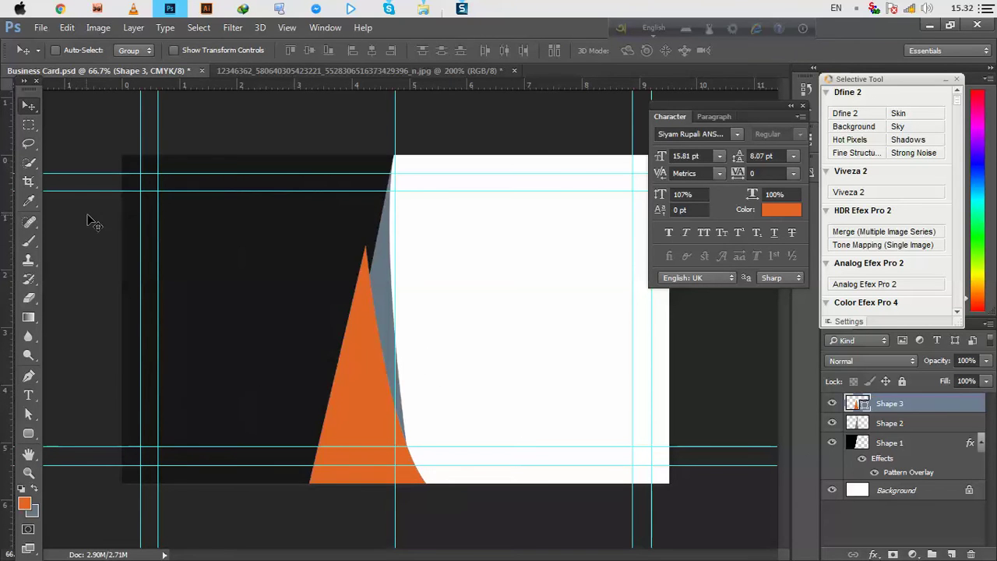
pyautogui.moveTo(347, 274); pyautogui.dragTo(376, 248)
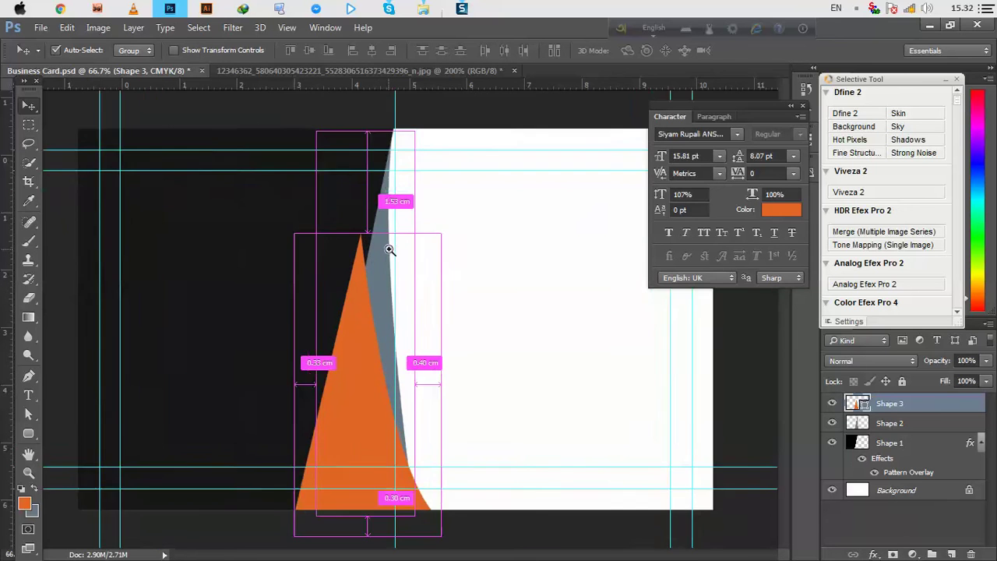
pyautogui.click(373, 253)
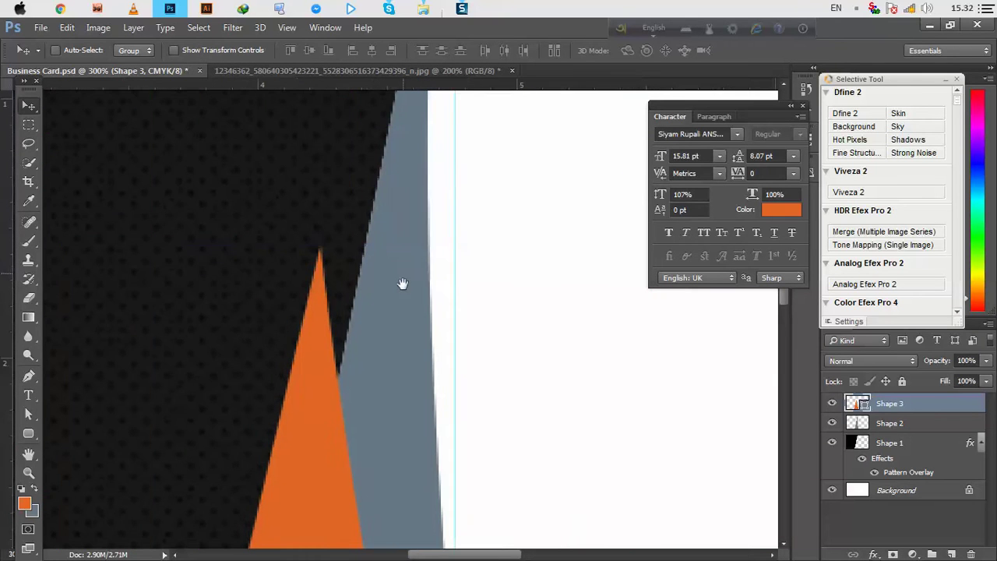
pyautogui.moveTo(403, 285); pyautogui.dragTo(391, 329)
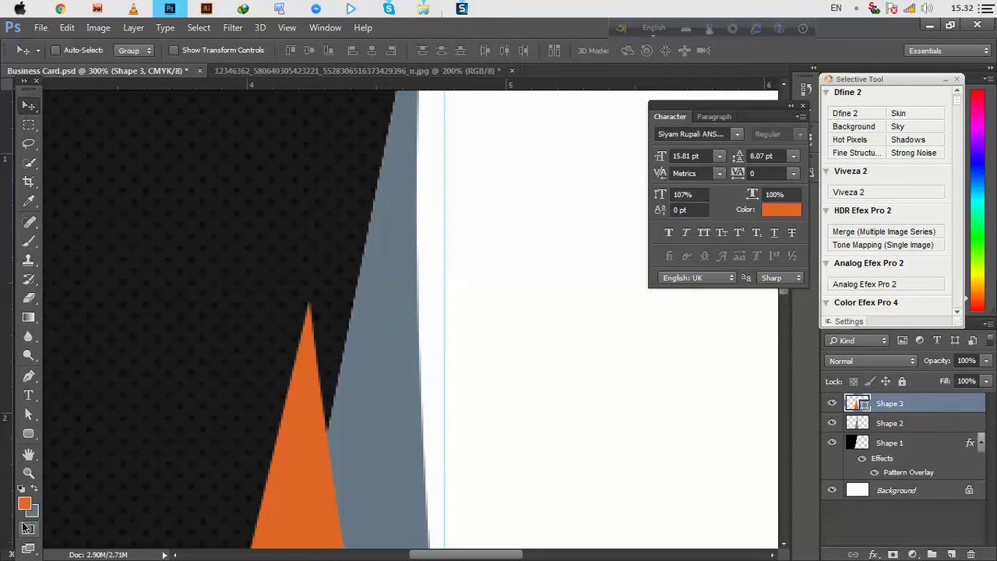
pyautogui.click(25, 505)
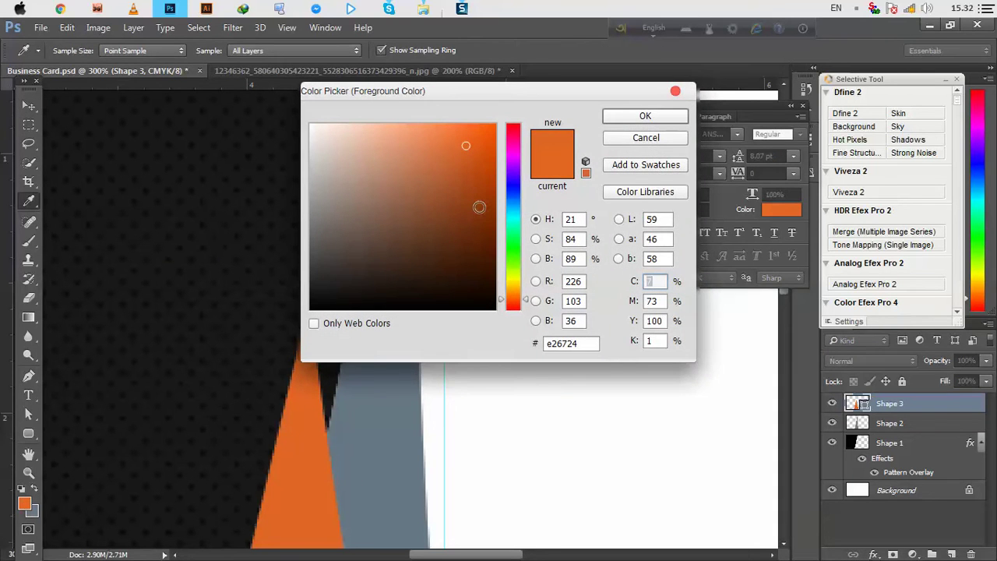
pyautogui.click(480, 187)
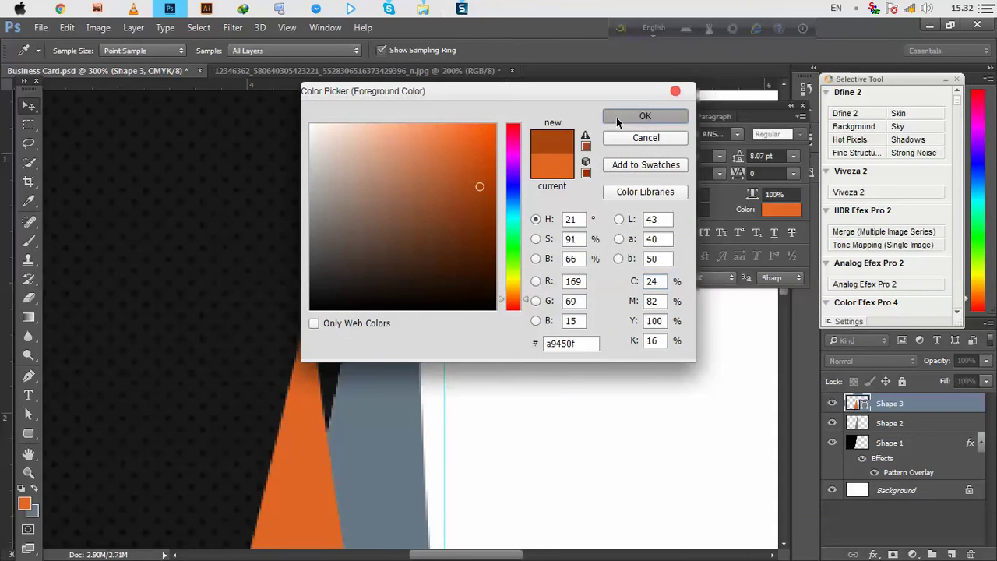
pyautogui.click(616, 117)
# Rasterize the Shape 3 triangle layer.
pyautogui.click(28, 376)
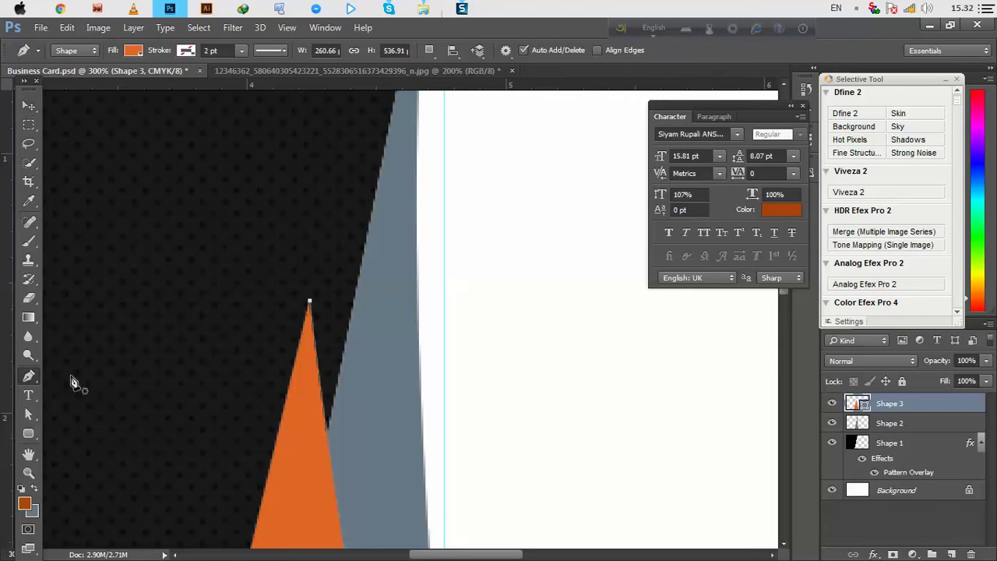
pyautogui.click(310, 303)
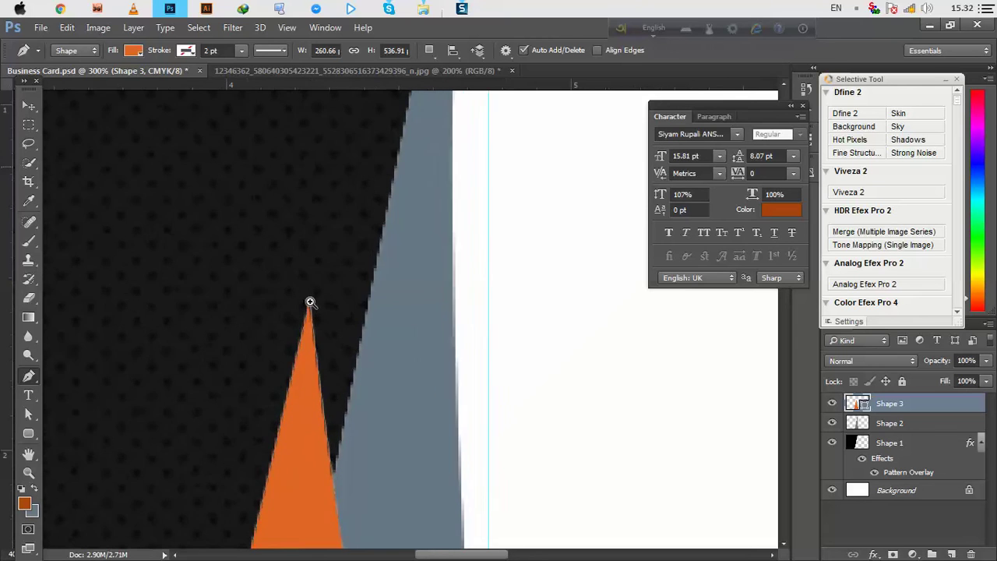
pyautogui.rightClick(894, 407)
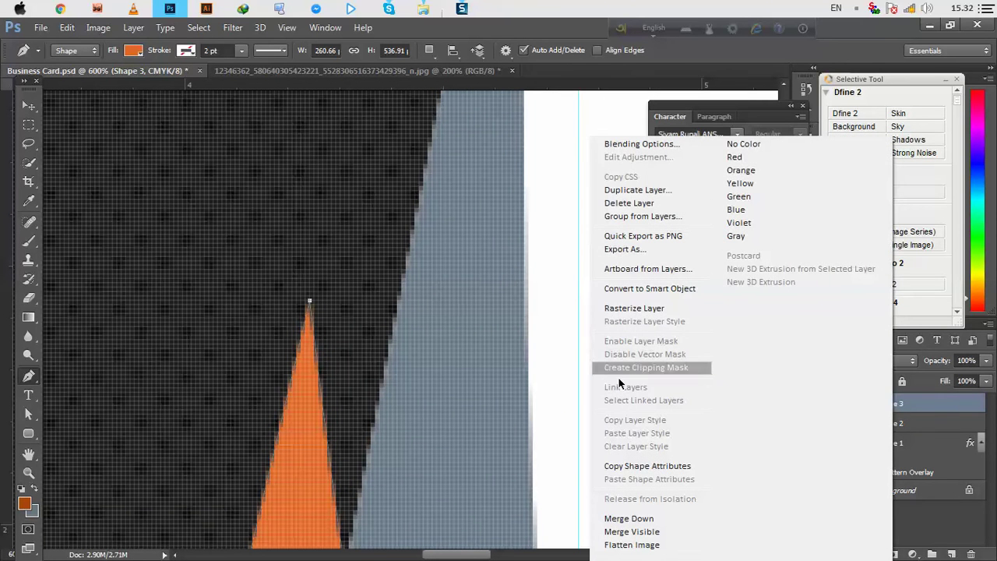
pyautogui.click(624, 309)
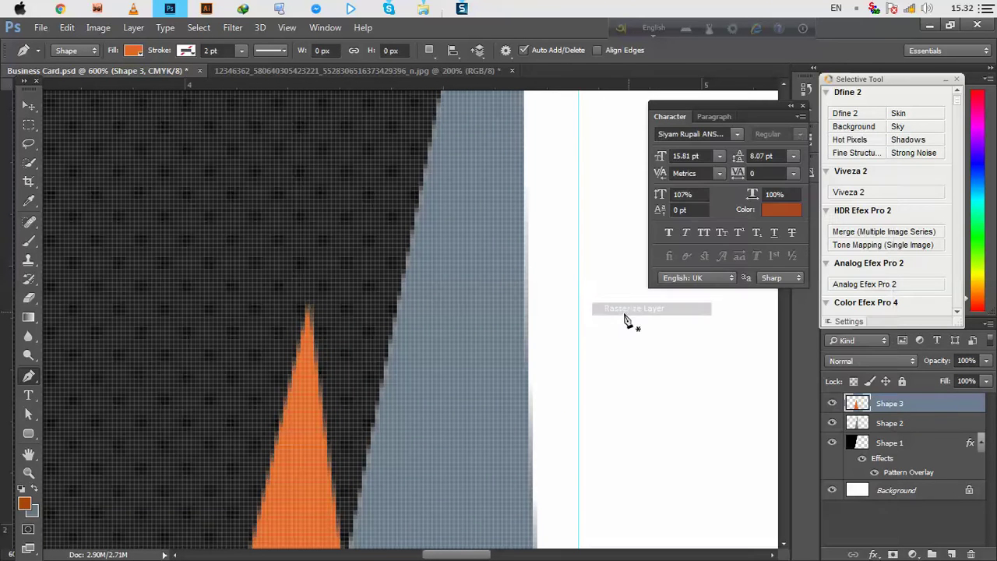
# Trace a closed Shape 4 from the orange tip up along the grey edge, then zoom out.
pyautogui.click(306, 310)
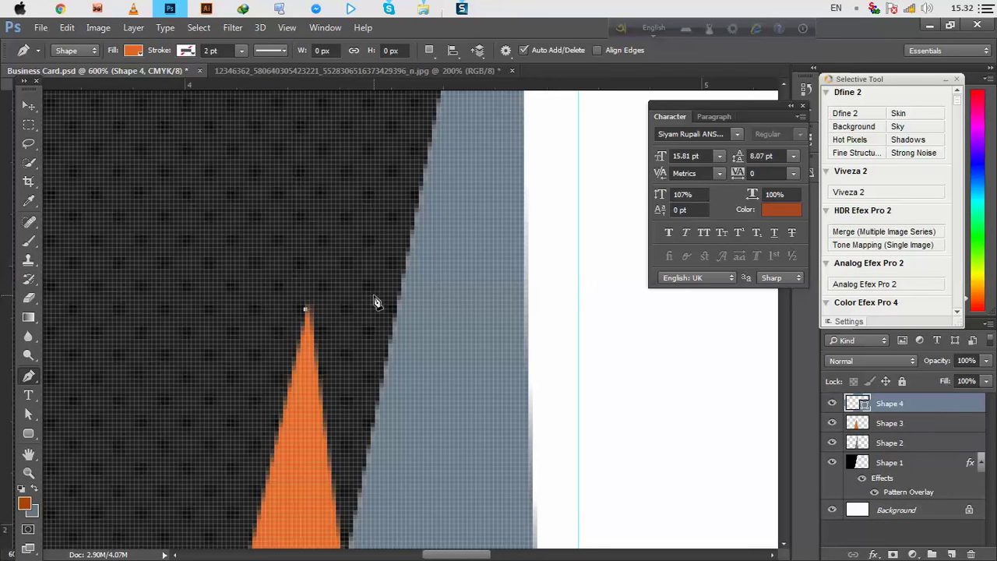
pyautogui.click(436, 114)
pyautogui.moveTo(395, 371); pyautogui.dragTo(395, 214)
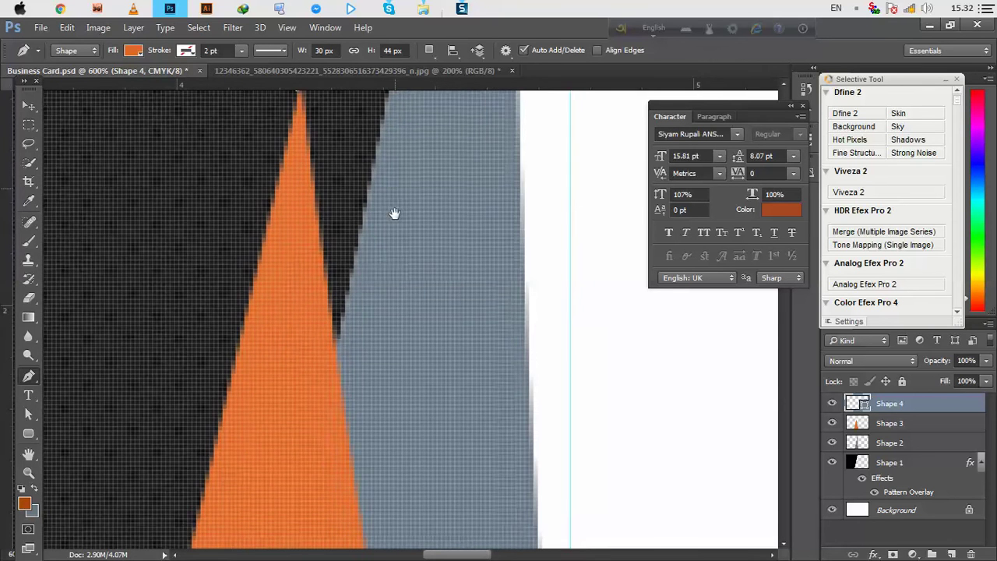
pyautogui.click(353, 396)
pyautogui.click(315, 388)
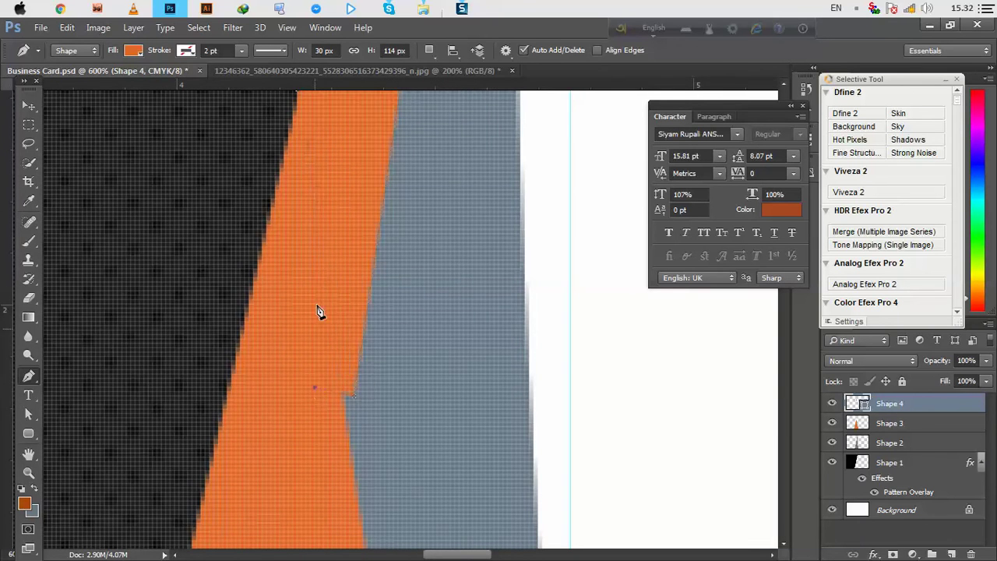
pyautogui.moveTo(315, 246); pyautogui.dragTo(318, 388)
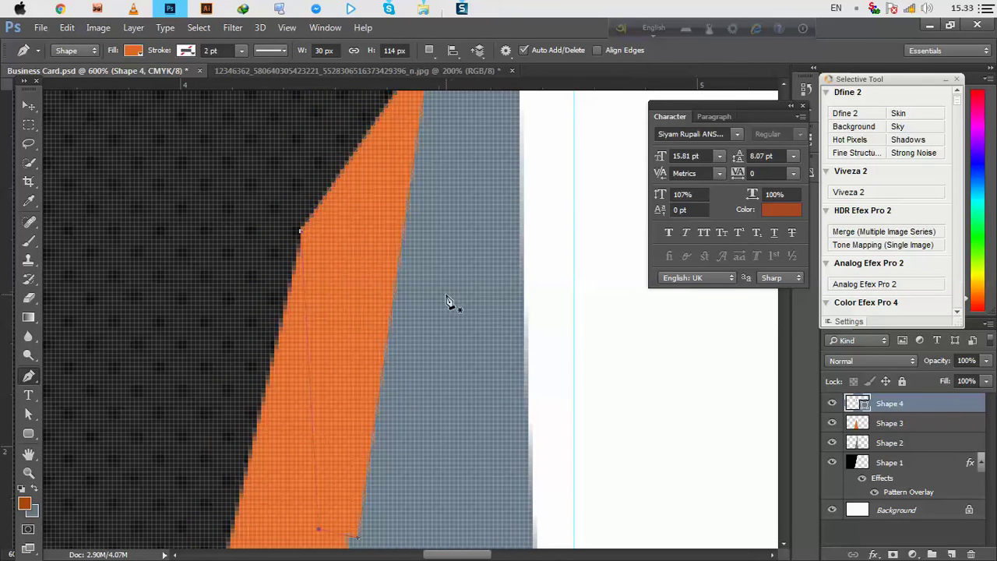
pyautogui.keyDown('alt'); pyautogui.click(350, 286); pyautogui.keyUp('alt')
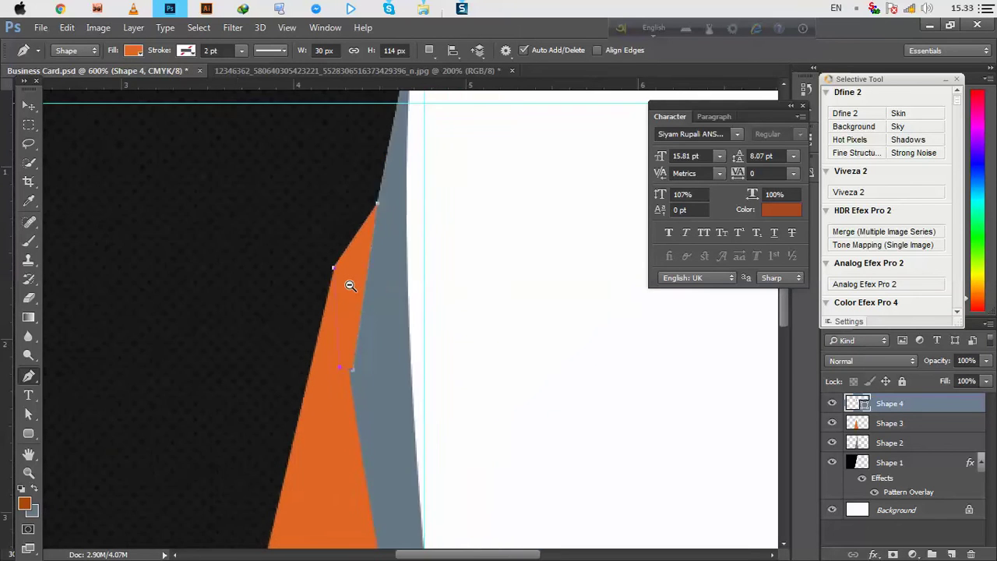
pyautogui.keyDown('alt'); pyautogui.click(351, 287); pyautogui.keyUp('alt')
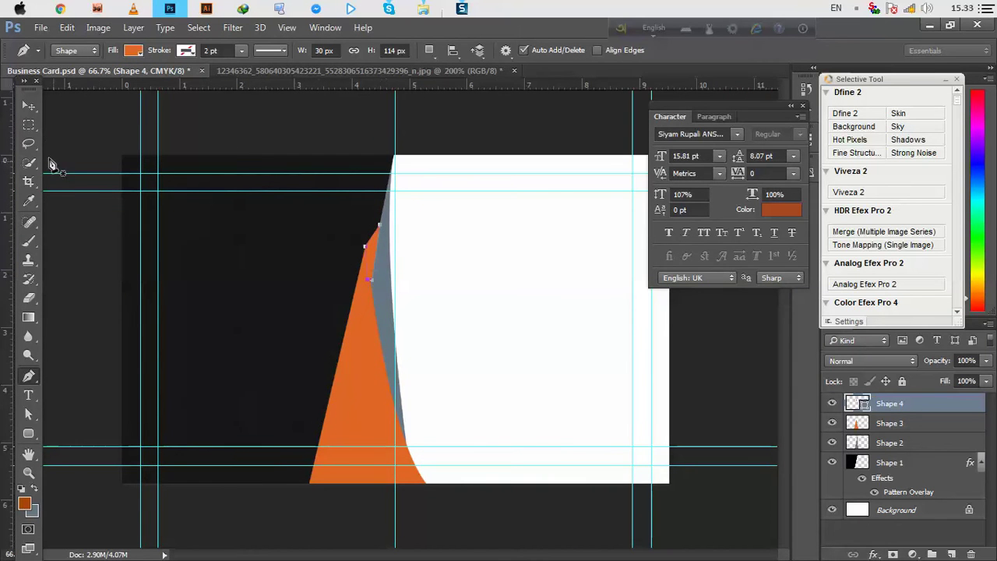
pyautogui.click(29, 109)
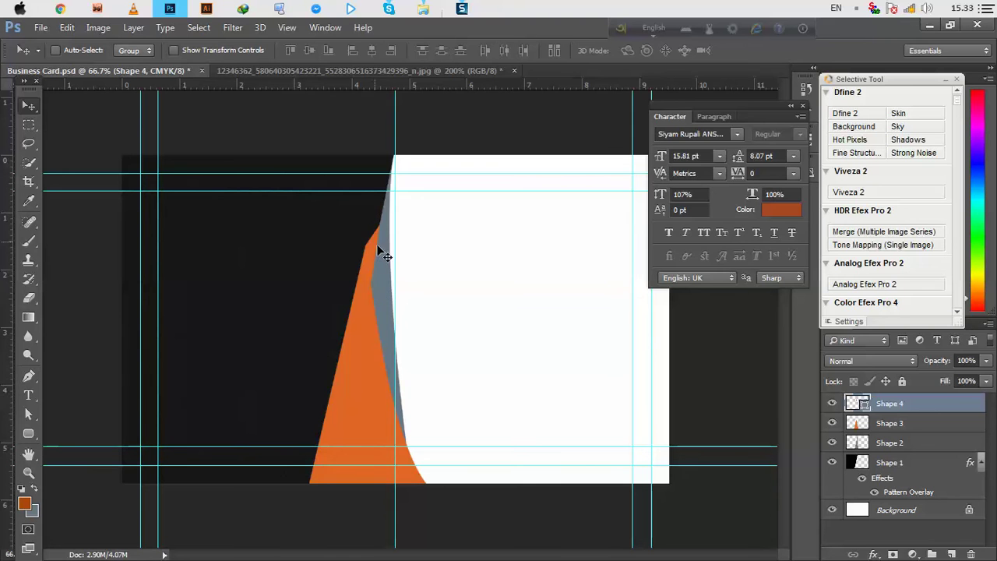
# Change Shape 4's fill colour to reddish-brown #a9450f.
pyautogui.doubleClick(858, 402)
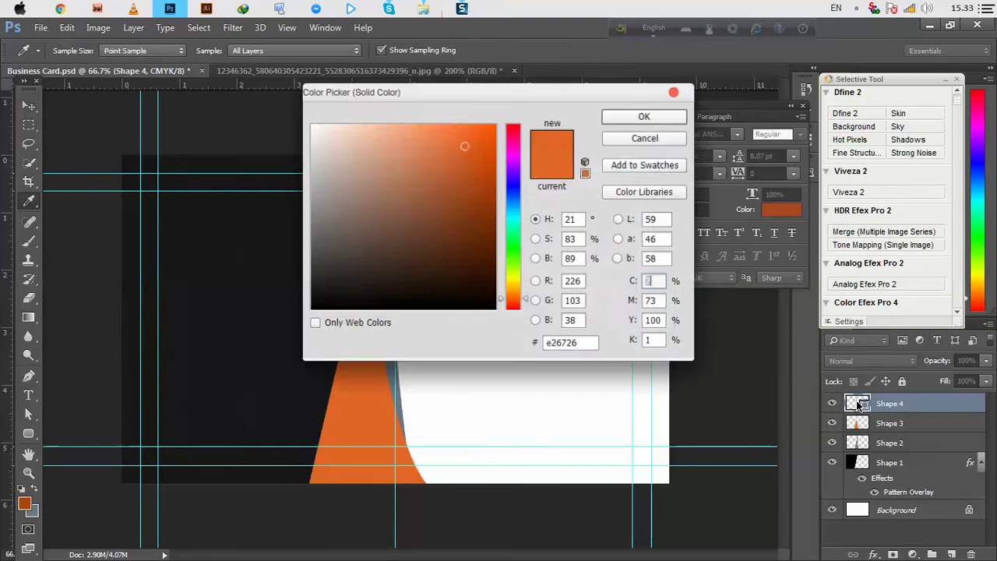
pyautogui.click(468, 189)
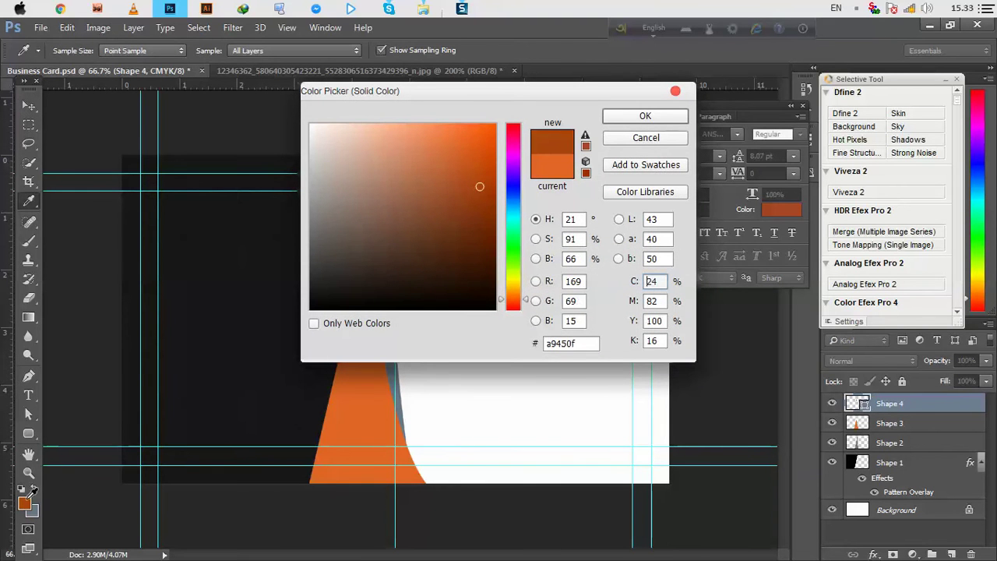
pyautogui.click(645, 115)
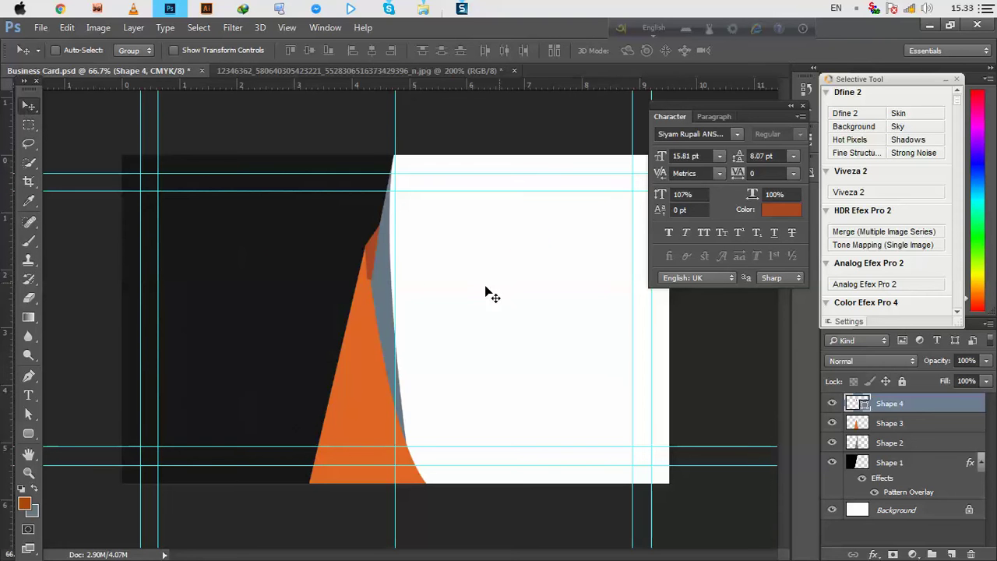
pyautogui.keyDown('ctrl'); pyautogui.click(389, 254); pyautogui.keyUp('ctrl')
pyautogui.keyDown('ctrl'); pyautogui.click(387, 257); pyautogui.keyUp('ctrl')
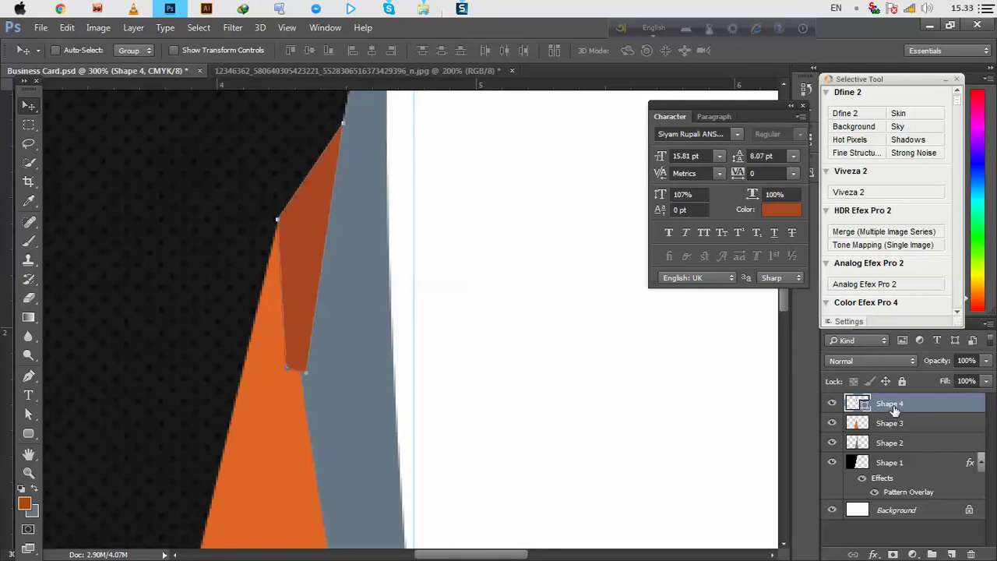
# Move Shape 4 below Shape 2 in the layer stack and check the result.
pyautogui.moveTo(894, 410); pyautogui.dragTo(906, 444)
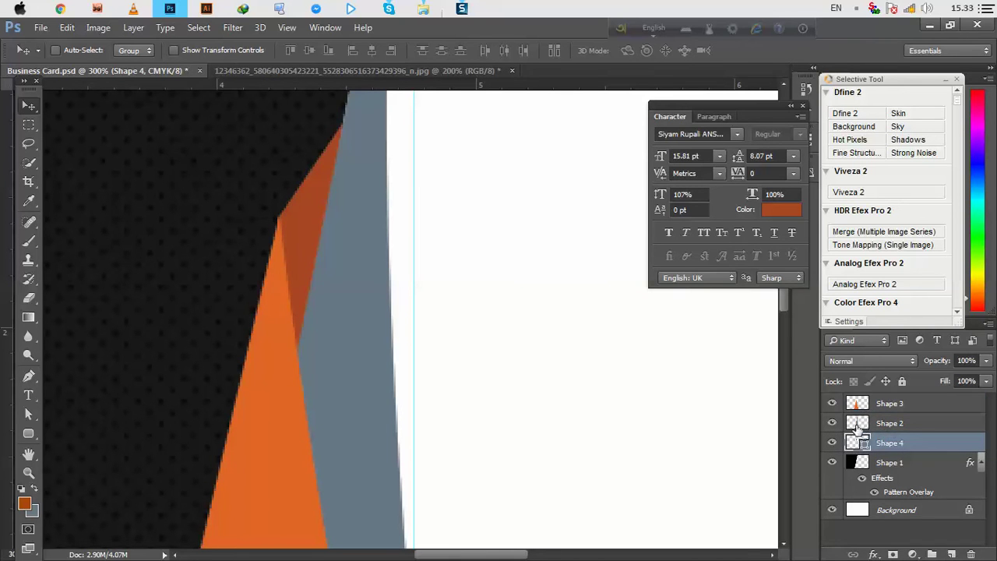
pyautogui.click(832, 423)
pyautogui.click(832, 423)
pyautogui.keyDown('alt'); pyautogui.click(394, 354); pyautogui.keyUp('alt')
pyautogui.keyDown('alt'); pyautogui.click(394, 351); pyautogui.keyUp('alt')
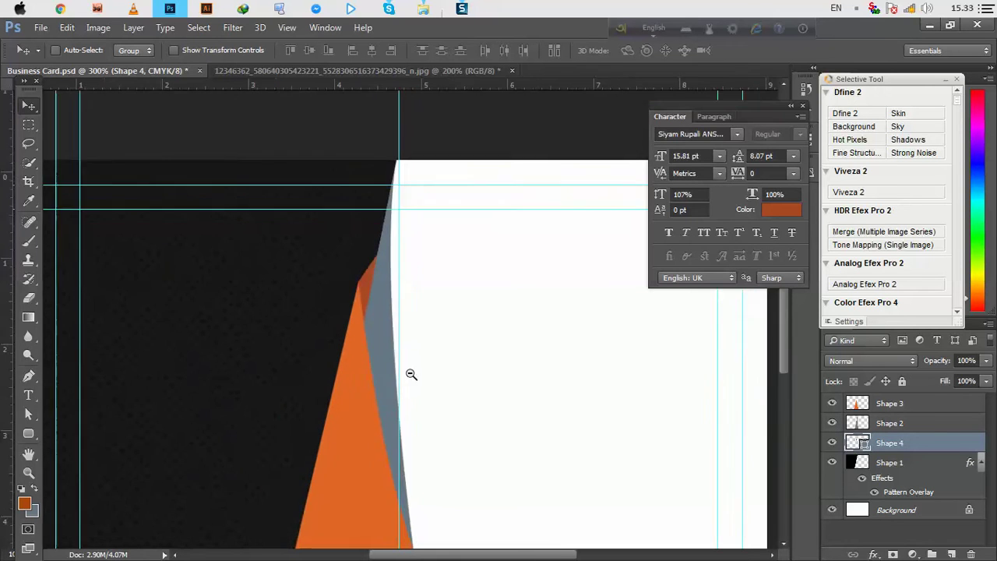
pyautogui.keyDown('alt'); pyautogui.click(405, 370); pyautogui.keyUp('alt')
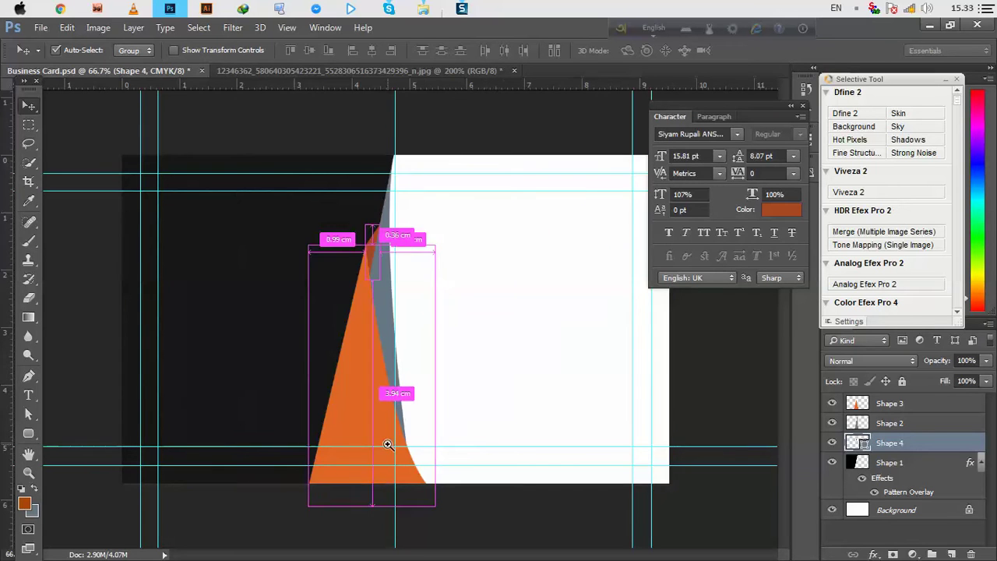
pyautogui.keyDown('ctrl'); pyautogui.click(395, 421); pyautogui.keyUp('ctrl')
pyautogui.moveTo(398, 416); pyautogui.dragTo(389, 388)
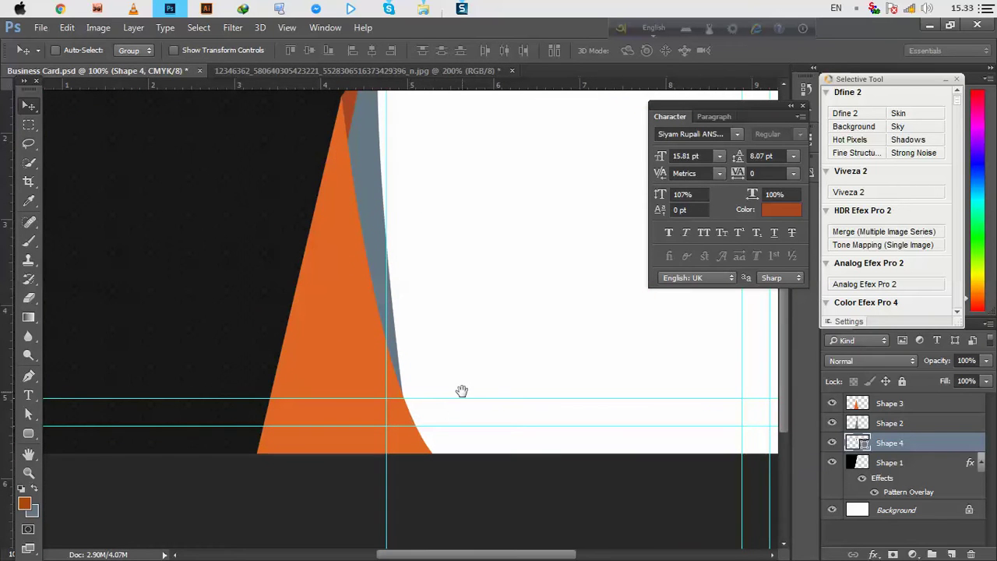
pyautogui.keyDown('ctrl'); pyautogui.keyDown('alt'); pyautogui.click(401, 382); pyautogui.keyUp('alt'); pyautogui.keyUp('ctrl')
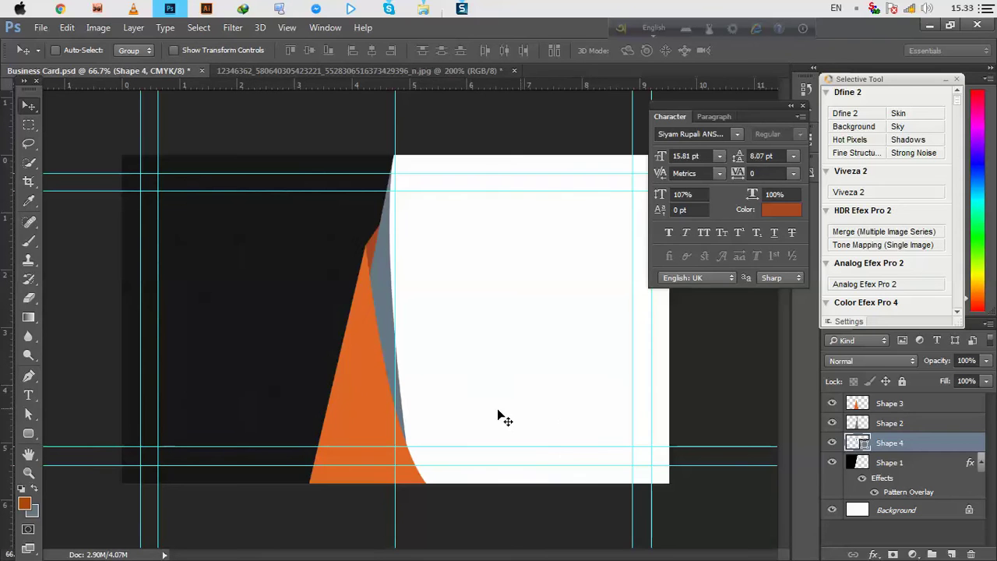
pyautogui.click(890, 404)
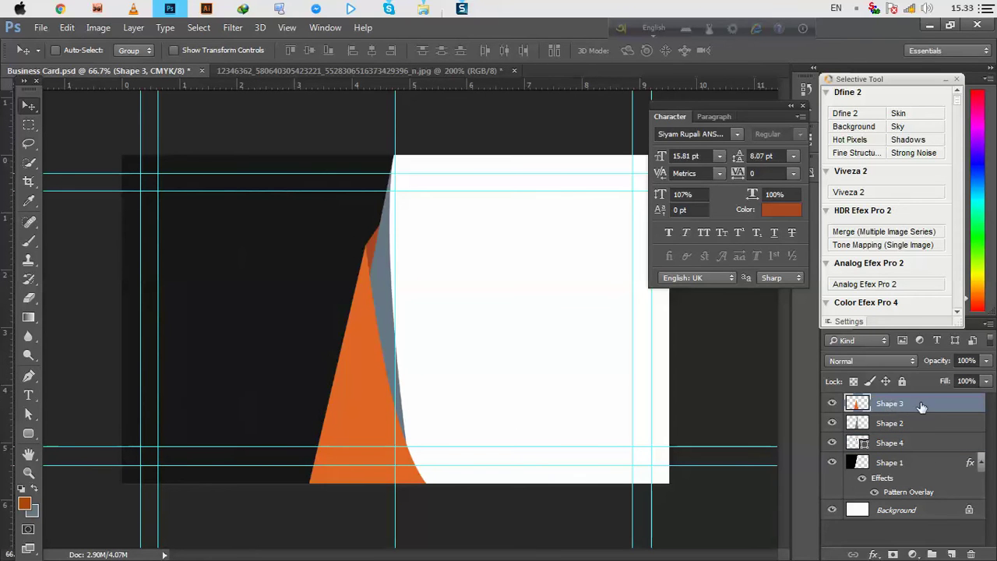
# Distort the Shape 3 triangle, pulling its bottom-right corner down and outward.
pyautogui.hotkey('ctrl', 't')
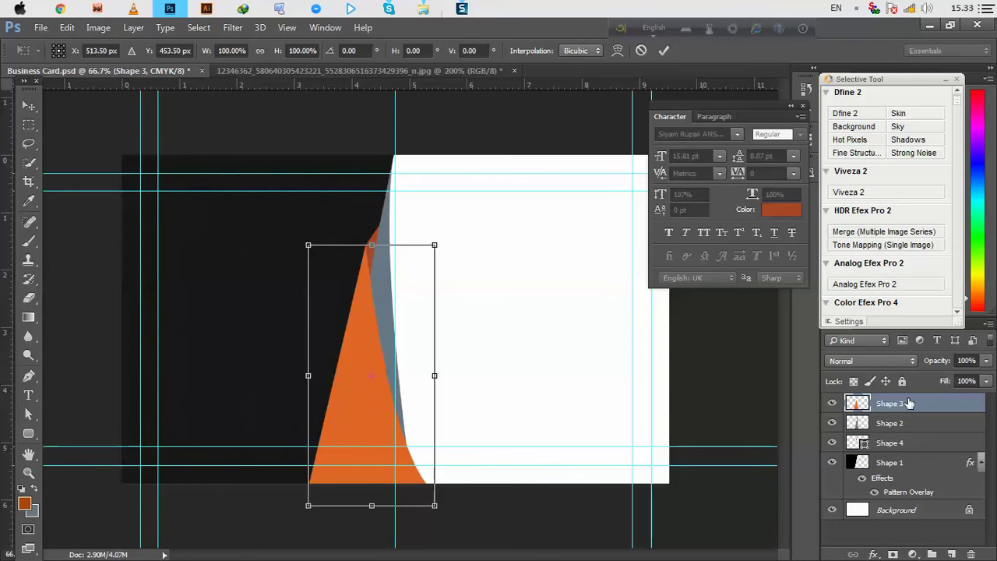
pyautogui.hotkey('ctrl', '+')
pyautogui.moveTo(494, 420); pyautogui.dragTo(507, 316)
pyautogui.rightClick(392, 403)
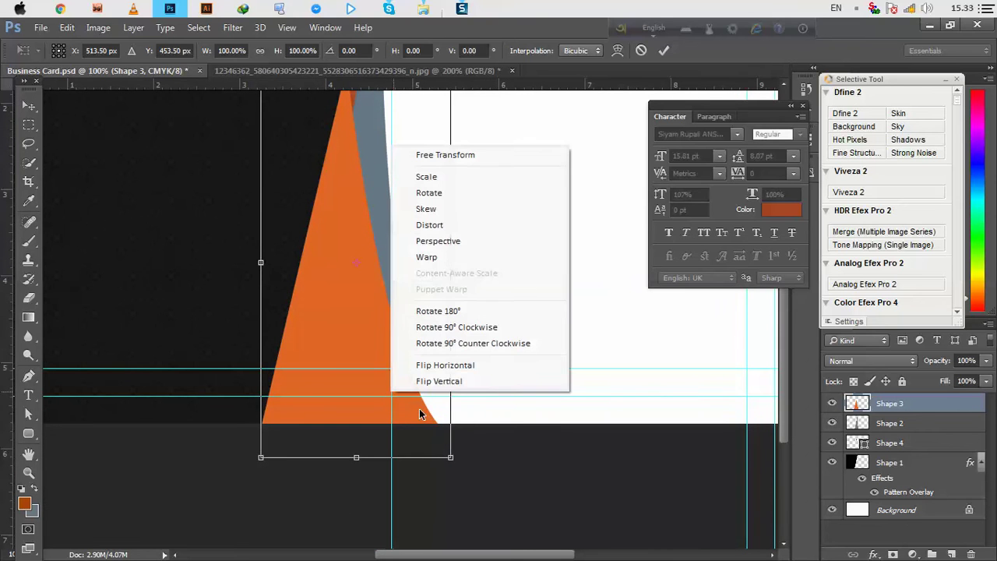
pyautogui.click(448, 224)
pyautogui.moveTo(451, 462)
pyautogui.mouseDown()
pyautogui.moveTo(459, 506)
pyautogui.moveTo(481, 514)
pyautogui.mouseUp()
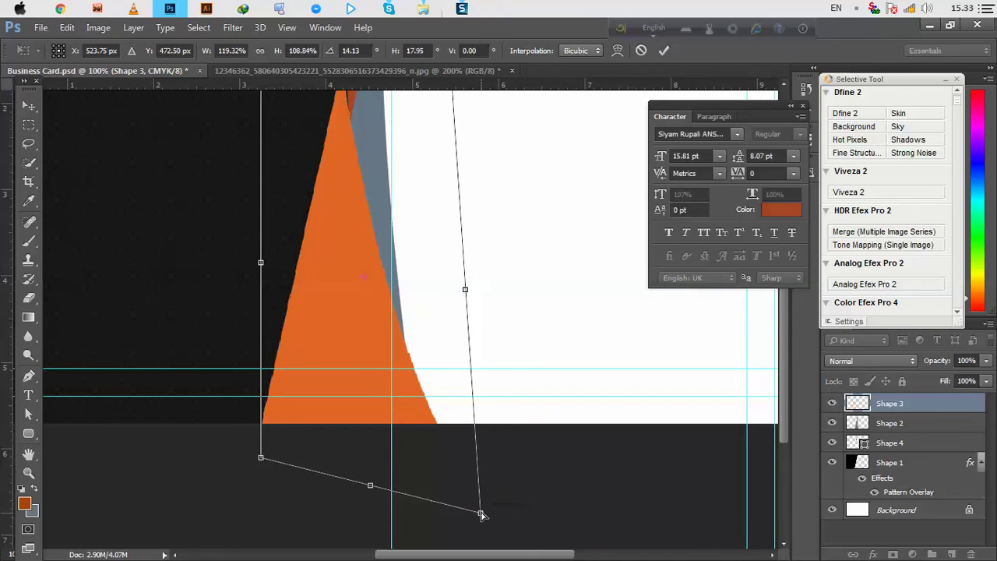
pyautogui.click(661, 52)
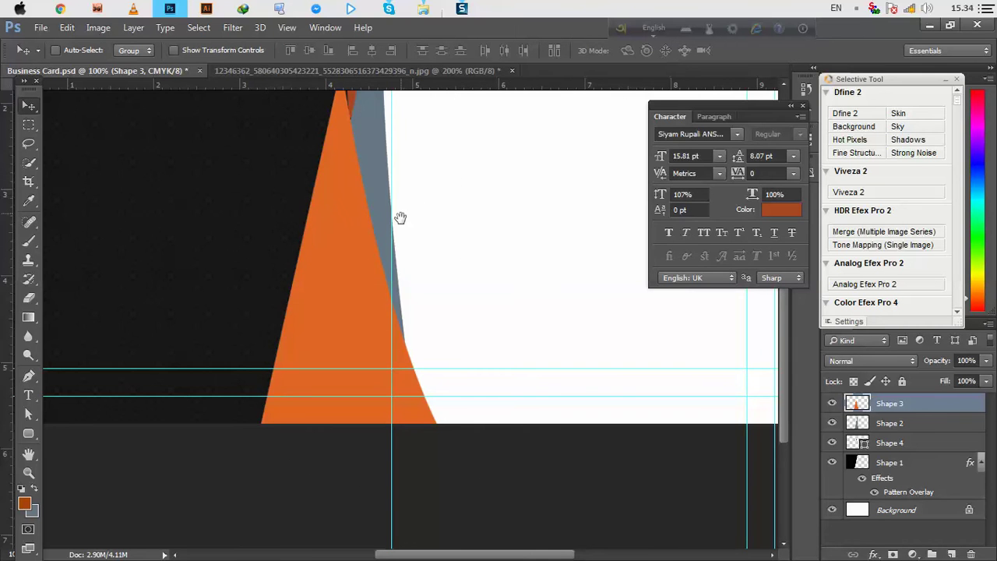
pyautogui.moveTo(400, 217); pyautogui.dragTo(414, 449)
pyautogui.moveTo(423, 329); pyautogui.dragTo(443, 378)
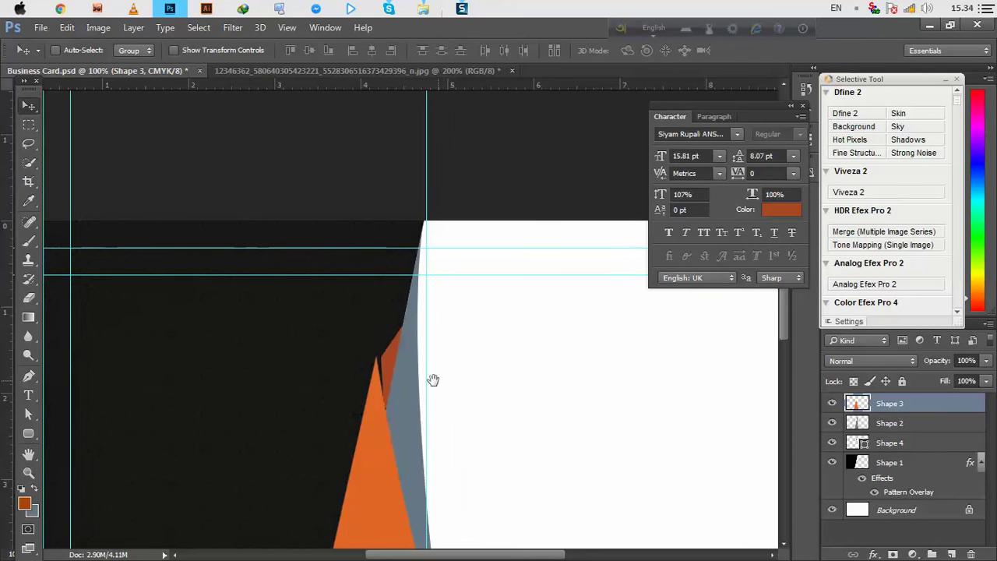
pyautogui.keyDown('alt'); pyautogui.click(432, 333); pyautogui.keyUp('alt')
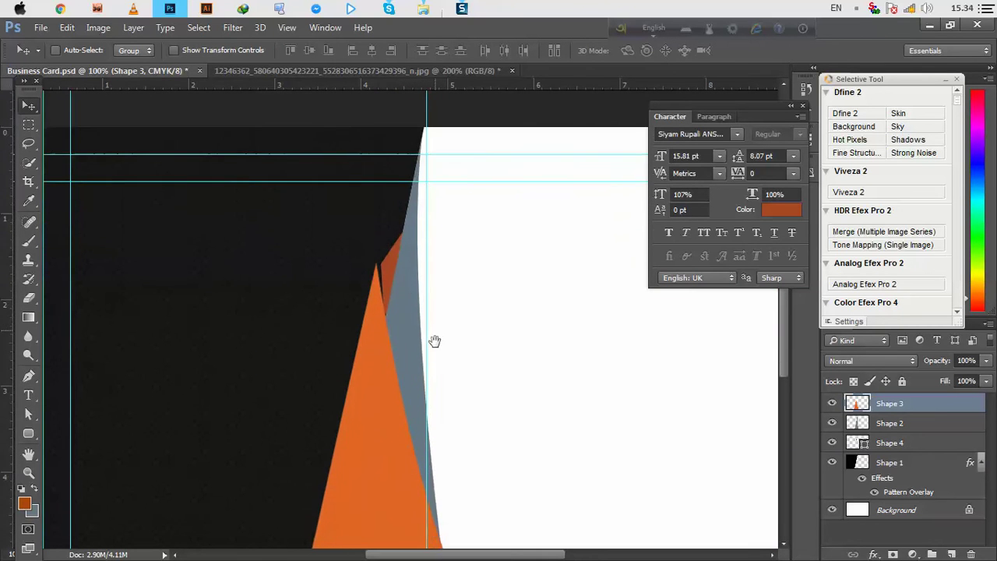
pyautogui.keyDown('alt'); pyautogui.click(398, 314); pyautogui.keyUp('alt')
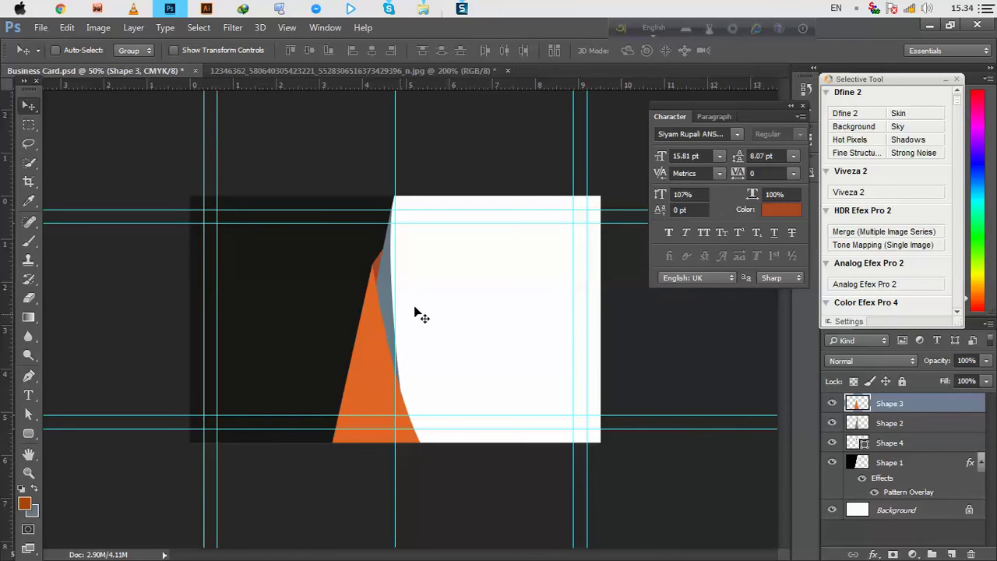
pyautogui.keyDown('ctrl'); pyautogui.click(356, 295); pyautogui.keyUp('ctrl')
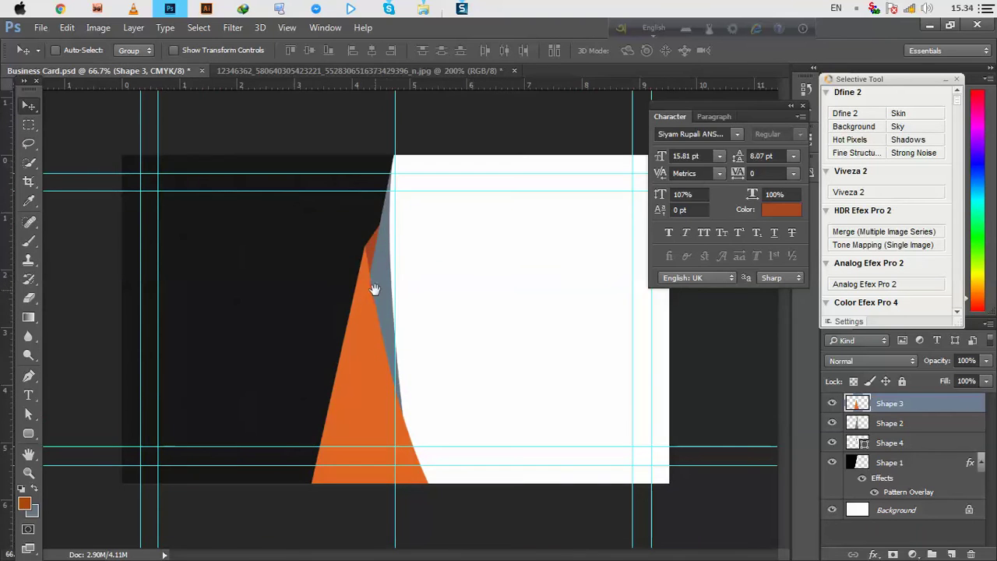
pyautogui.keyDown('alt'); pyautogui.click(374, 296); pyautogui.keyUp('alt')
pyautogui.keyDown('alt'); pyautogui.click(374, 296); pyautogui.keyUp('alt')
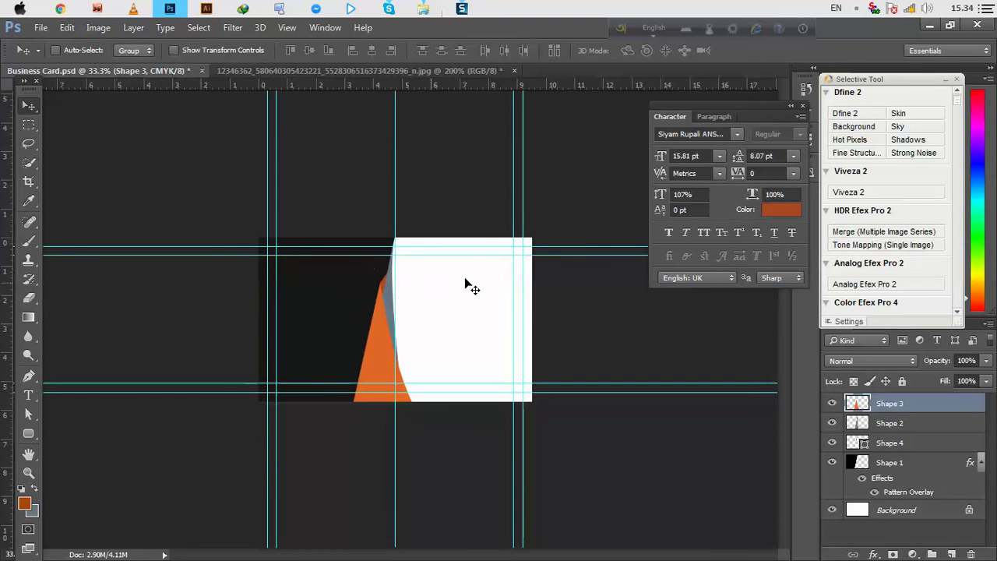
pyautogui.keyDown('ctrl'); pyautogui.click(308, 276); pyautogui.keyUp('ctrl')
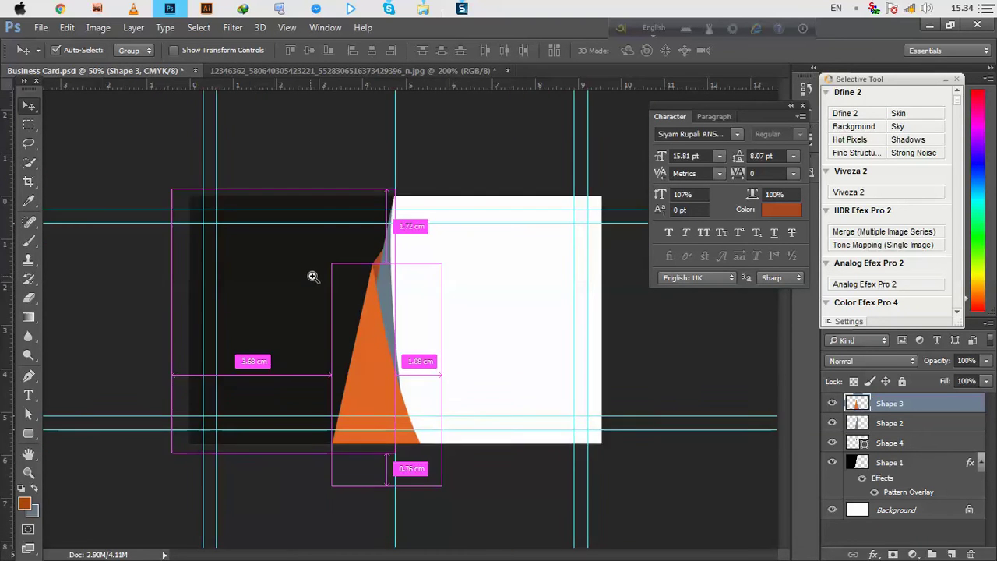
pyautogui.keyDown('ctrl'); pyautogui.click(314, 275); pyautogui.keyUp('ctrl')
pyautogui.click(297, 71)
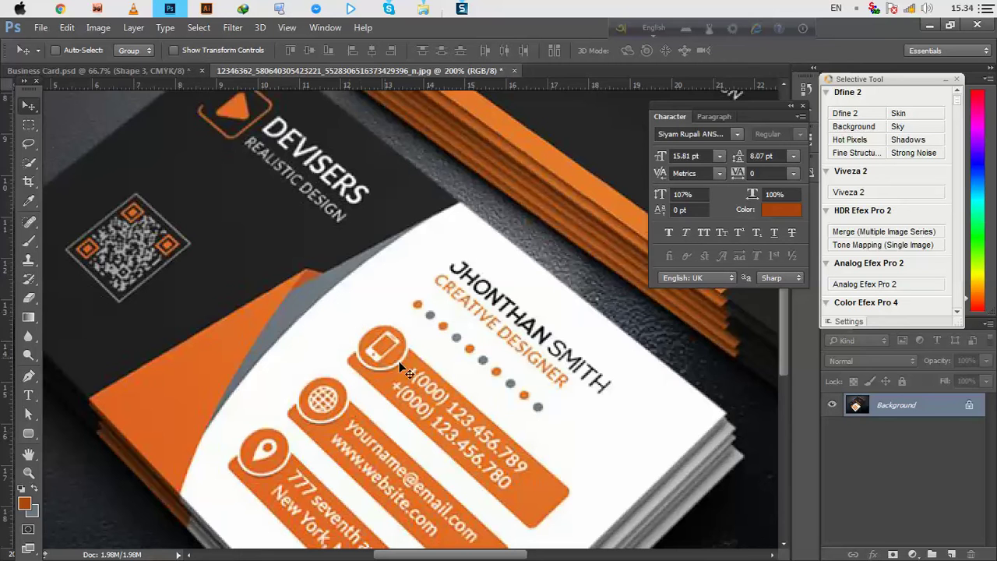
pyautogui.moveTo(443, 387); pyautogui.dragTo(399, 279)
pyautogui.moveTo(416, 345); pyautogui.dragTo(411, 314)
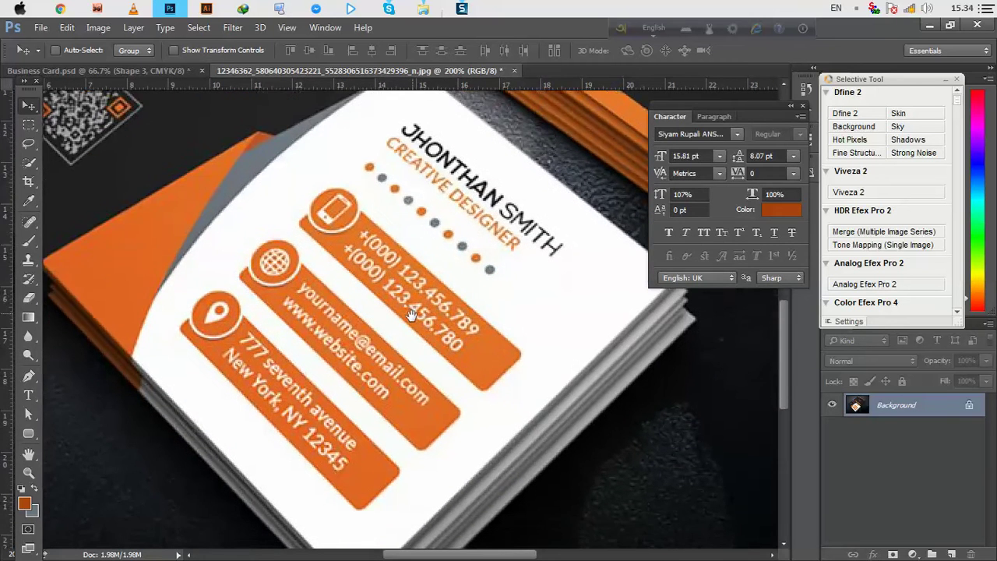
pyautogui.keyDown('alt'); pyautogui.click(331, 321); pyautogui.keyUp('alt')
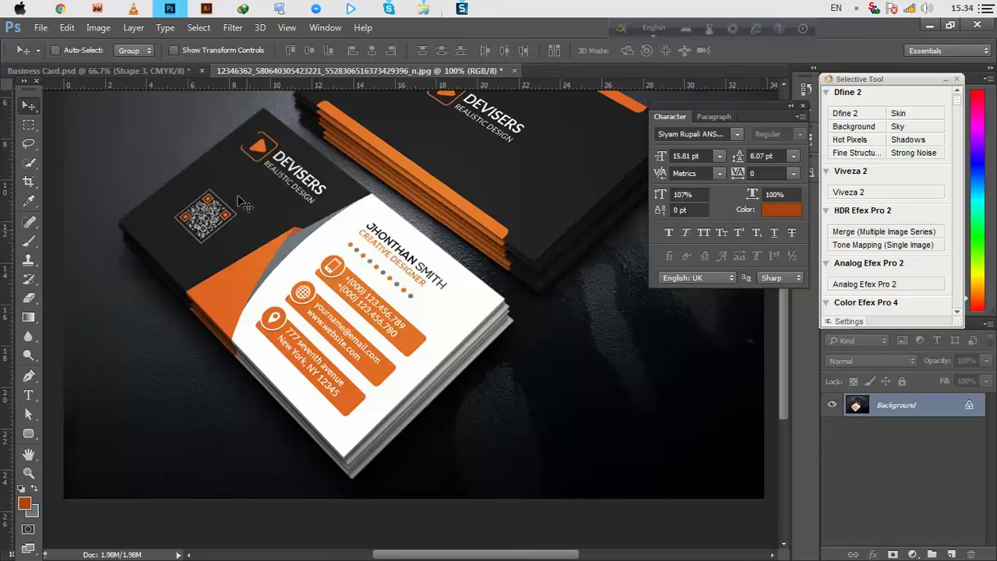
pyautogui.click(136, 71)
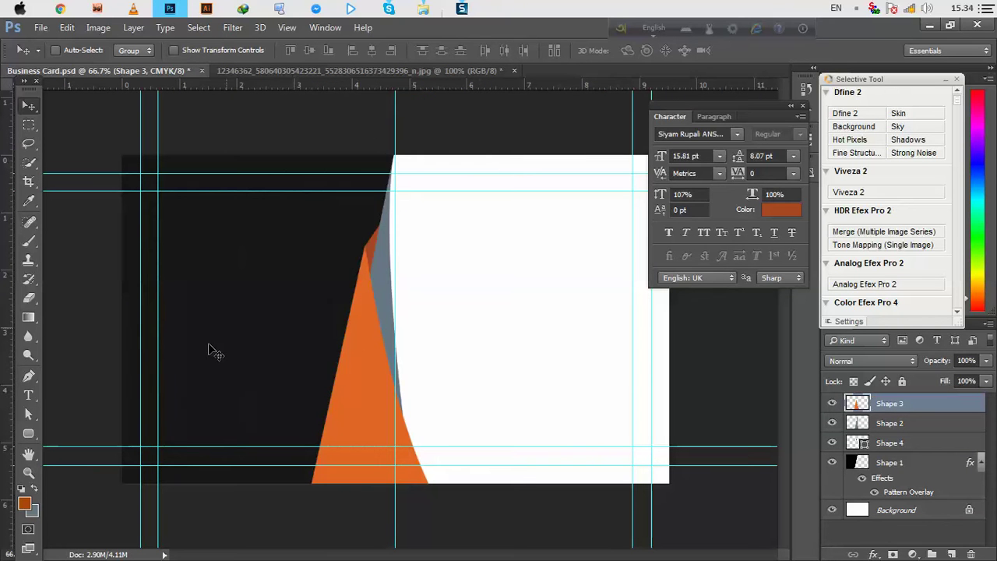
# Set the foreground colour to the orange sampled from the existing shape.
pyautogui.click(25, 504)
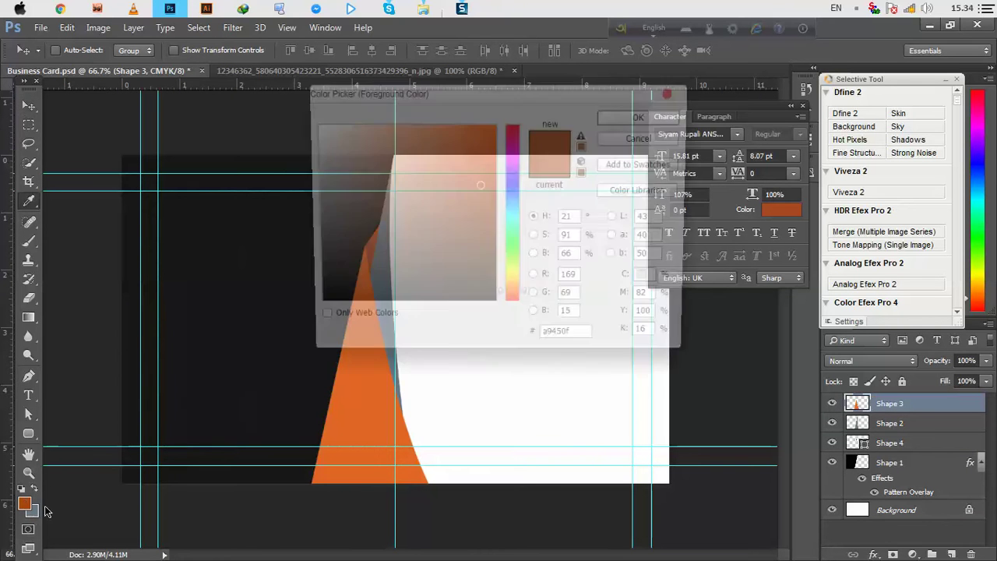
pyautogui.click(363, 400)
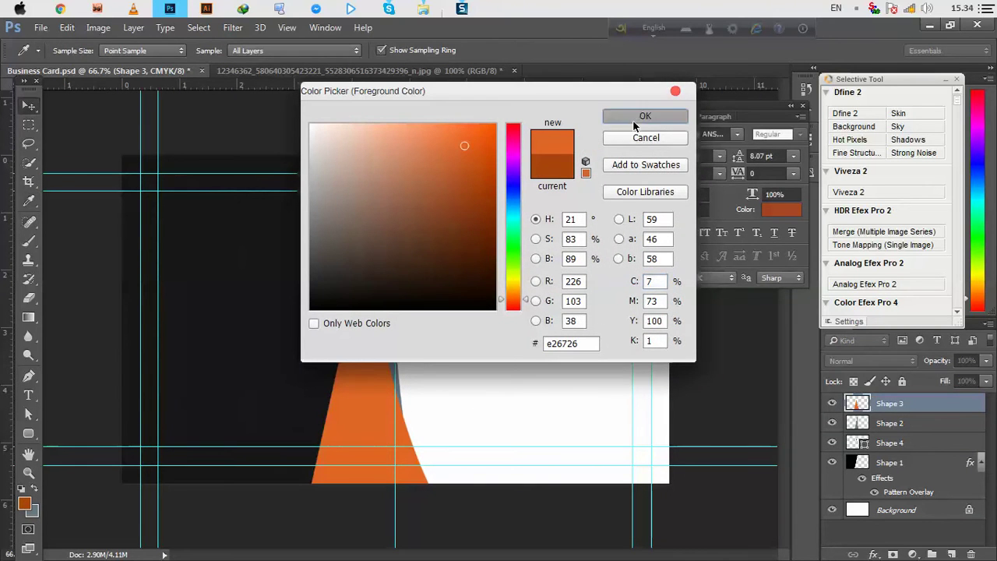
pyautogui.click(645, 115)
# Draw a 421 × 91 px orange rounded bar with 10 px corners on the white area.
pyautogui.click(28, 435)
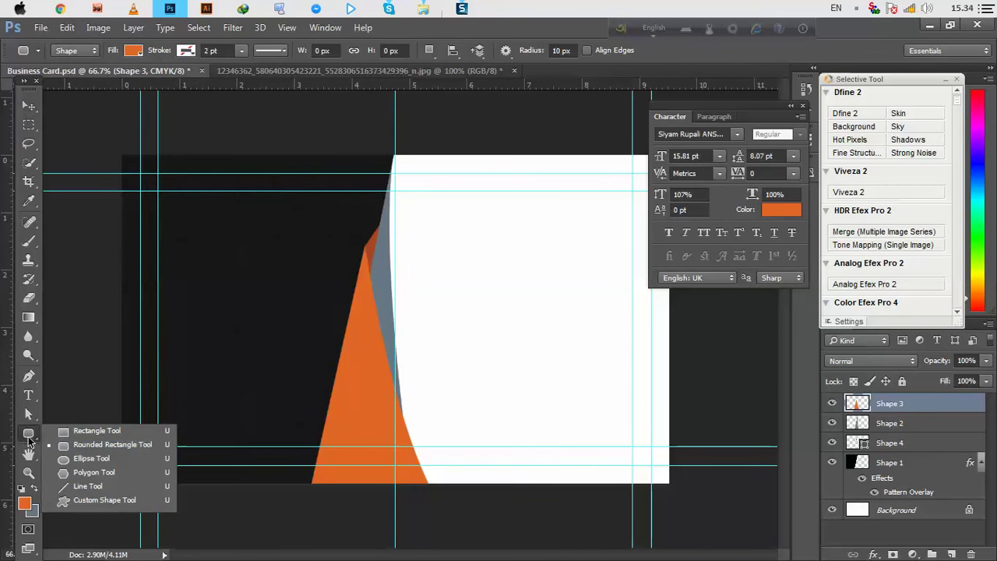
pyautogui.click(101, 449)
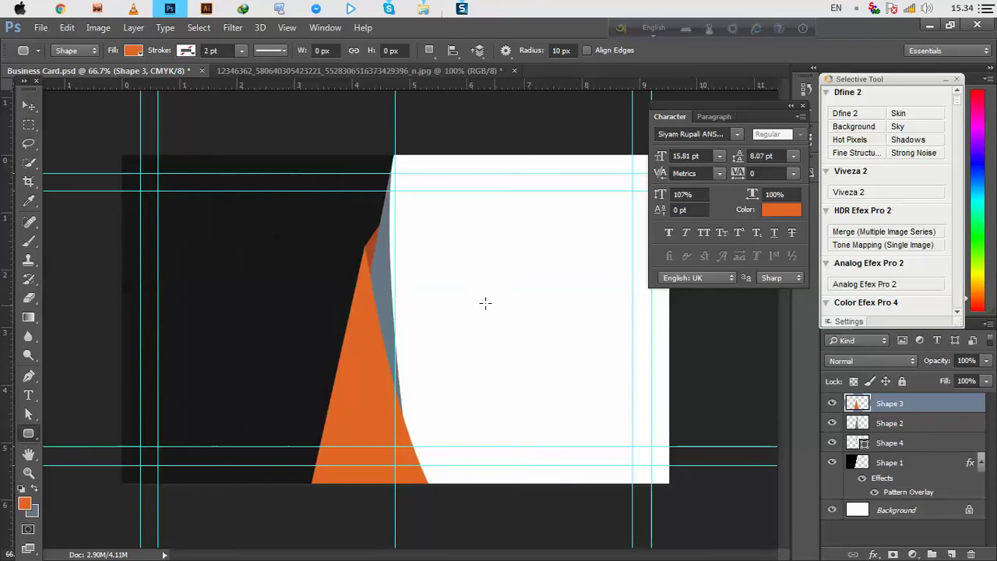
pyautogui.click(294, 72)
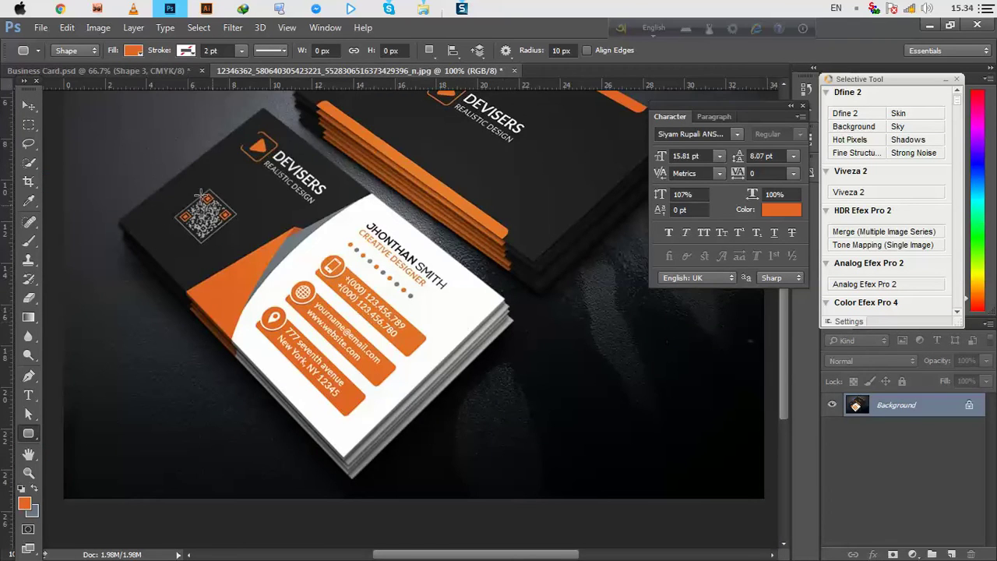
pyautogui.click(167, 70)
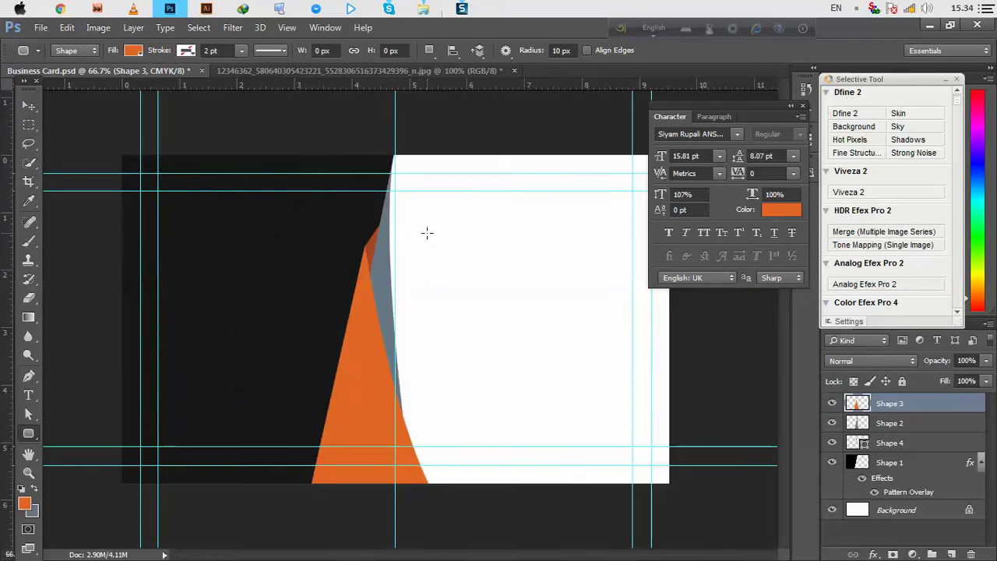
pyautogui.moveTo(417, 273); pyautogui.dragTo(622, 316)
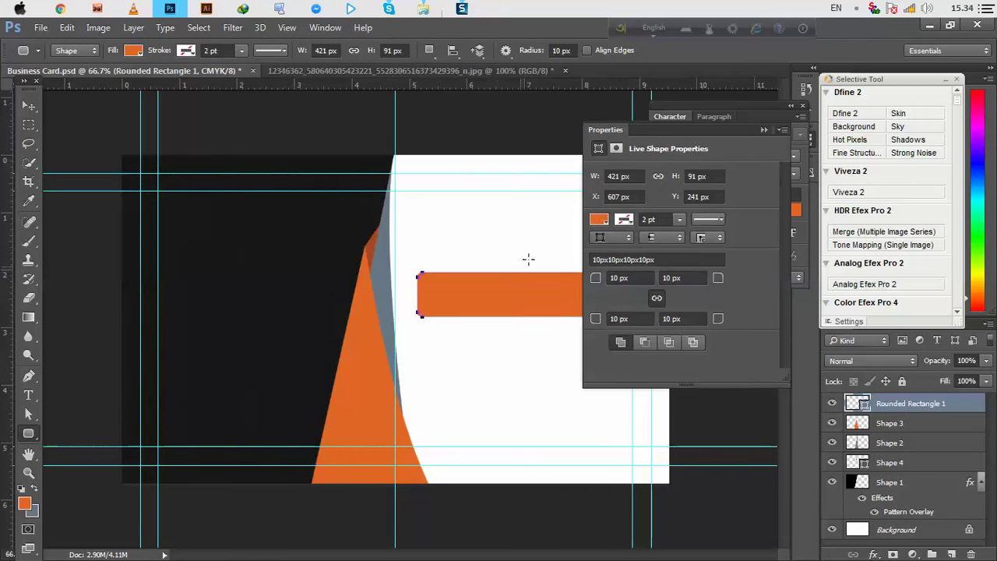
pyautogui.click(763, 129)
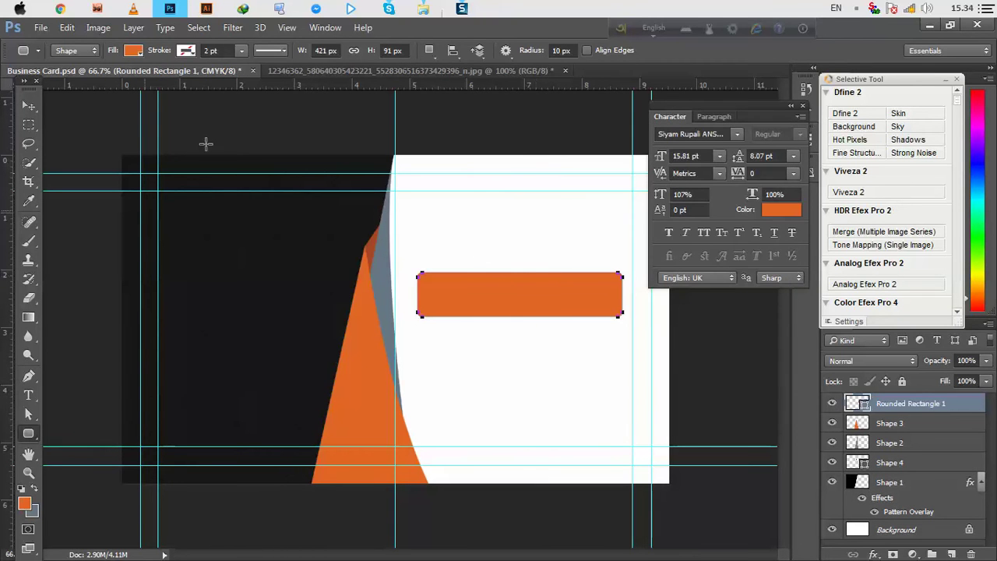
pyautogui.click(28, 106)
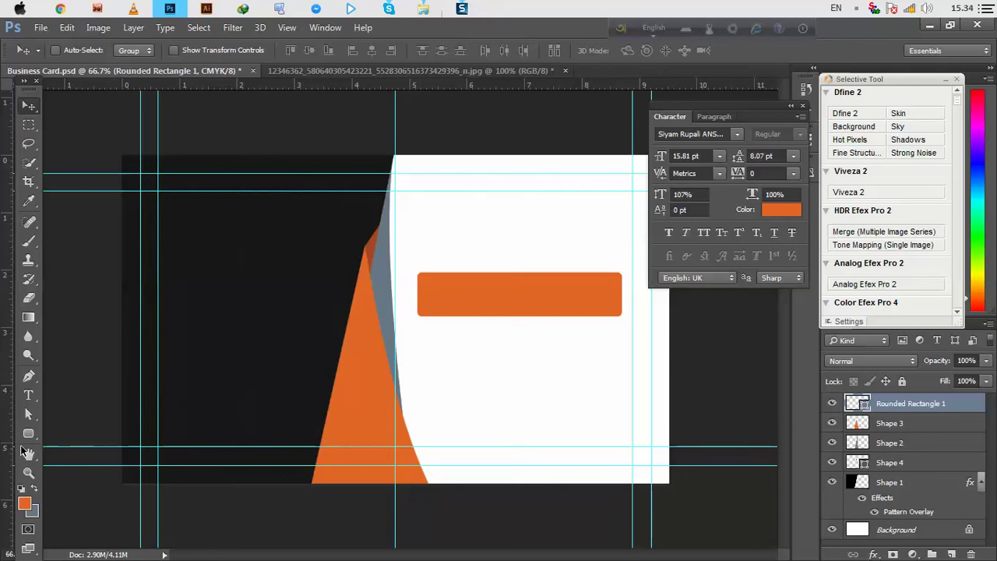
pyautogui.click(28, 433)
pyautogui.click(78, 461)
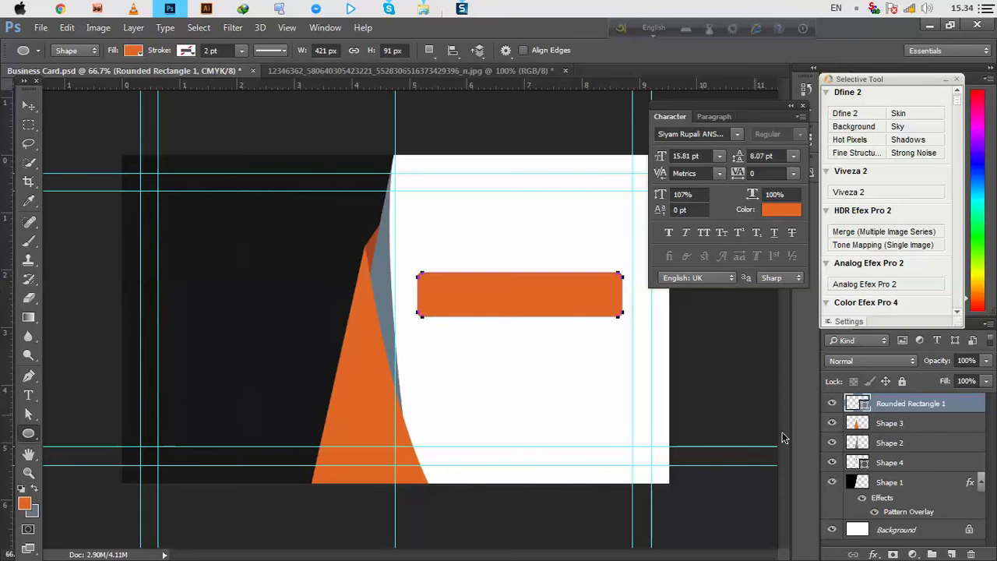
# Rasterize the bar layer and place a white 118 px circle over its left end.
pyautogui.rightClick(908, 403)
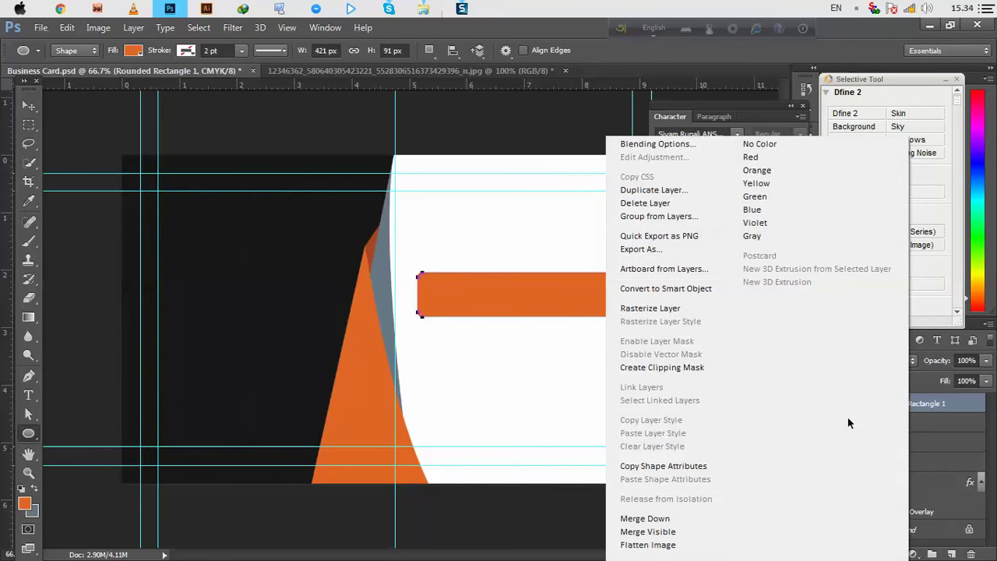
pyautogui.click(659, 310)
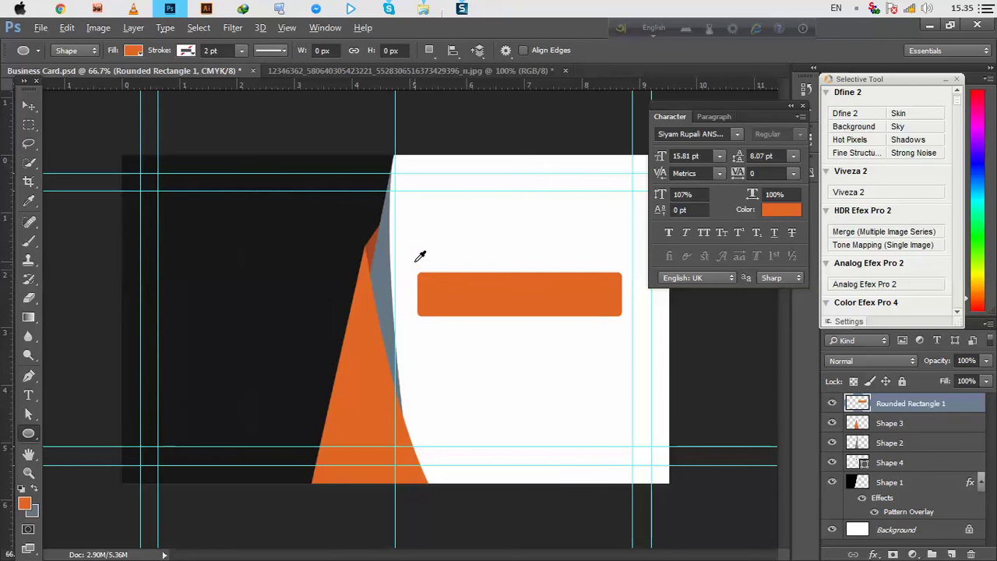
pyautogui.moveTo(414, 259)
pyautogui.mouseDown()
pyautogui.moveTo(456, 301)
pyautogui.moveTo(443, 285)
pyautogui.mouseUp()
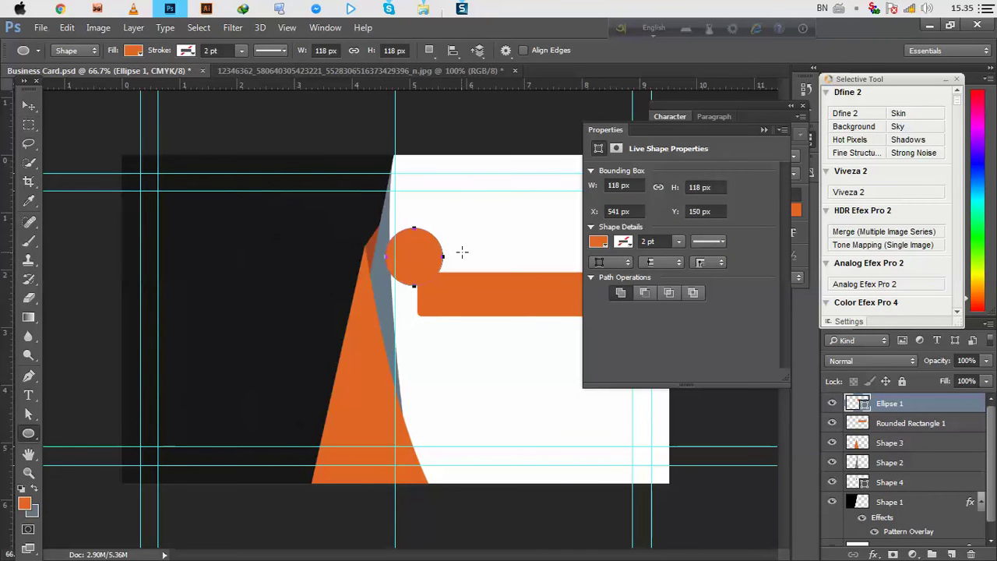
pyautogui.click(617, 243)
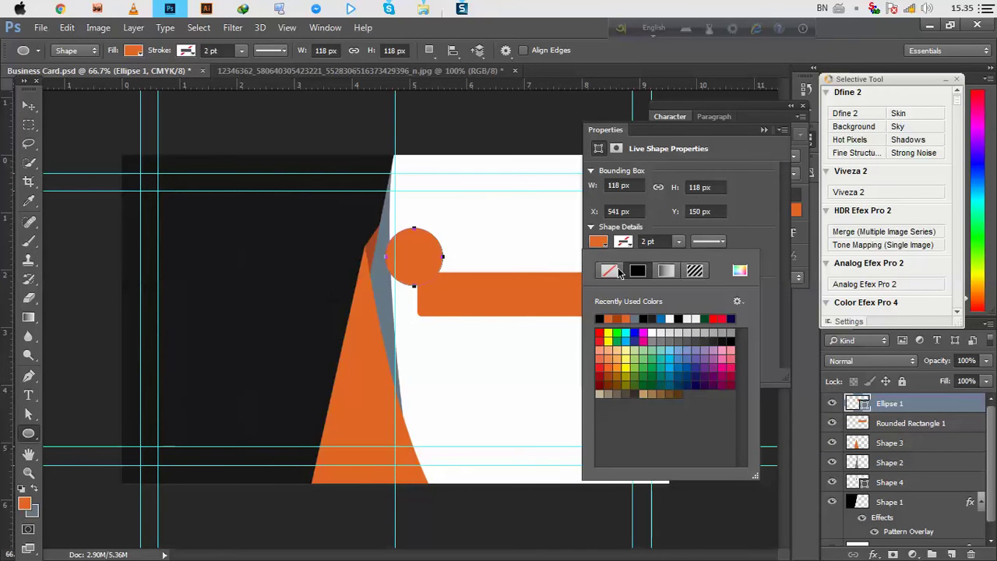
pyautogui.click(670, 319)
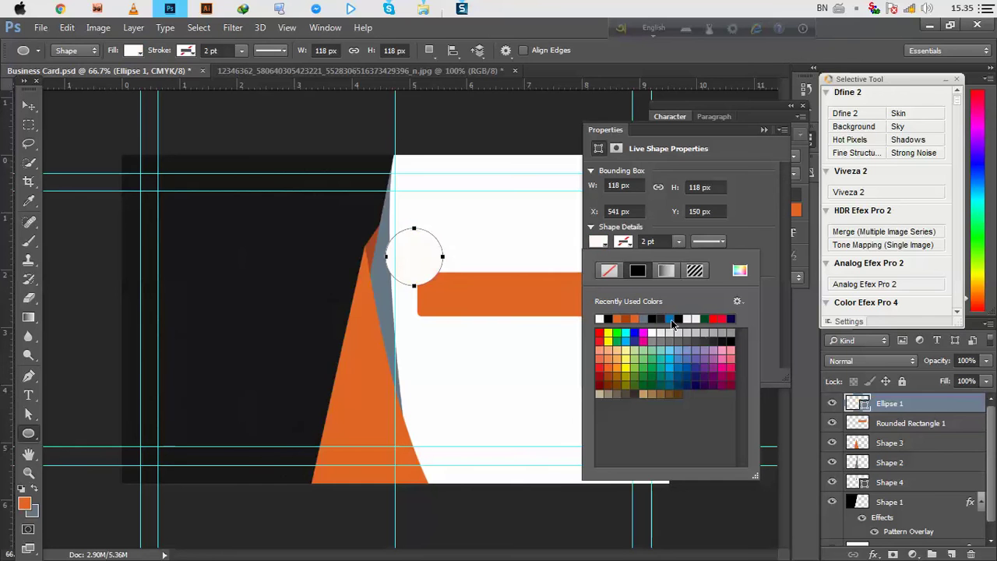
pyautogui.click(764, 130)
pyautogui.press('v')
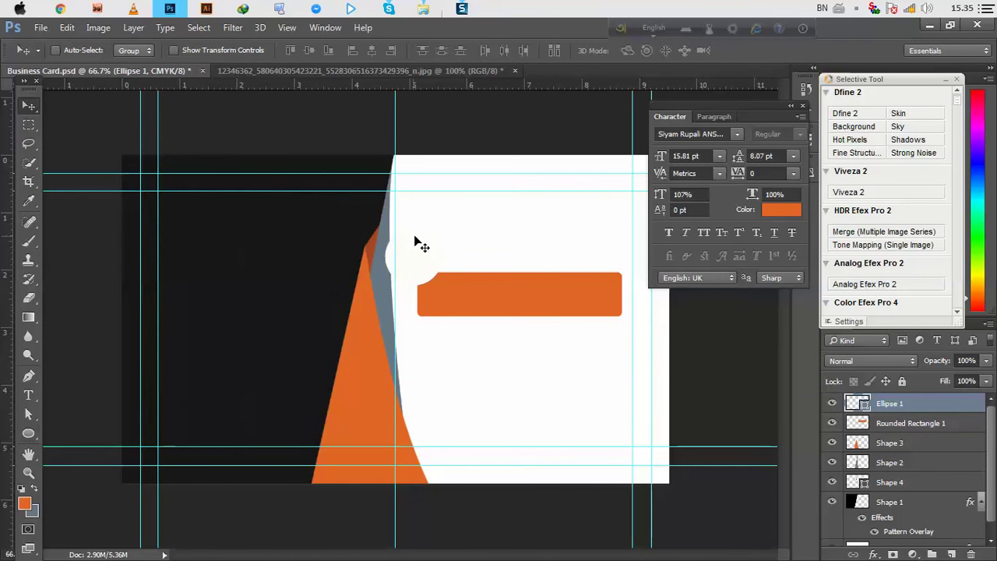
pyautogui.moveTo(415, 243); pyautogui.dragTo(451, 262)
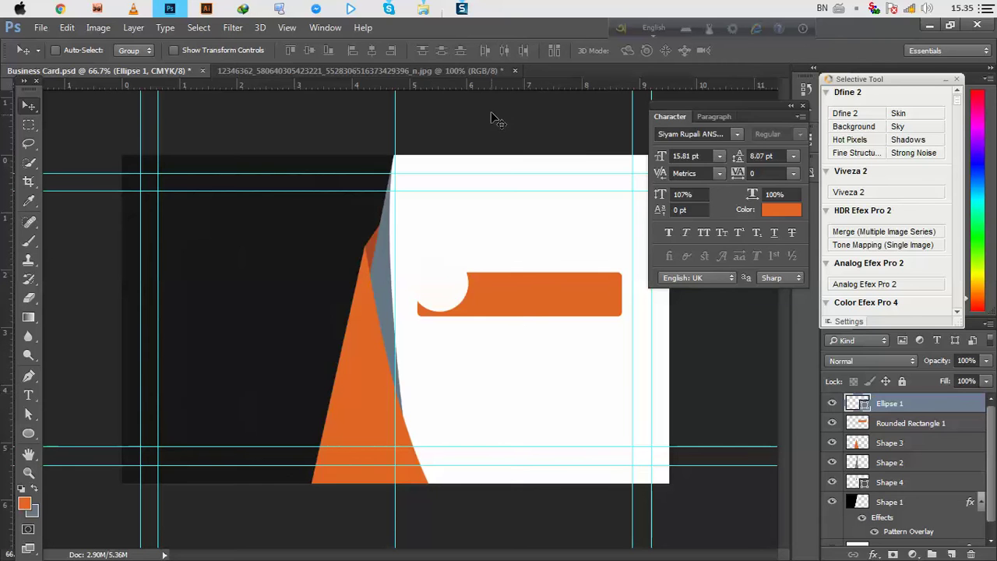
# Duplicate the white circle as Ellipse 1 copy and fill it with the sampled orange.
pyautogui.rightClick(910, 405)
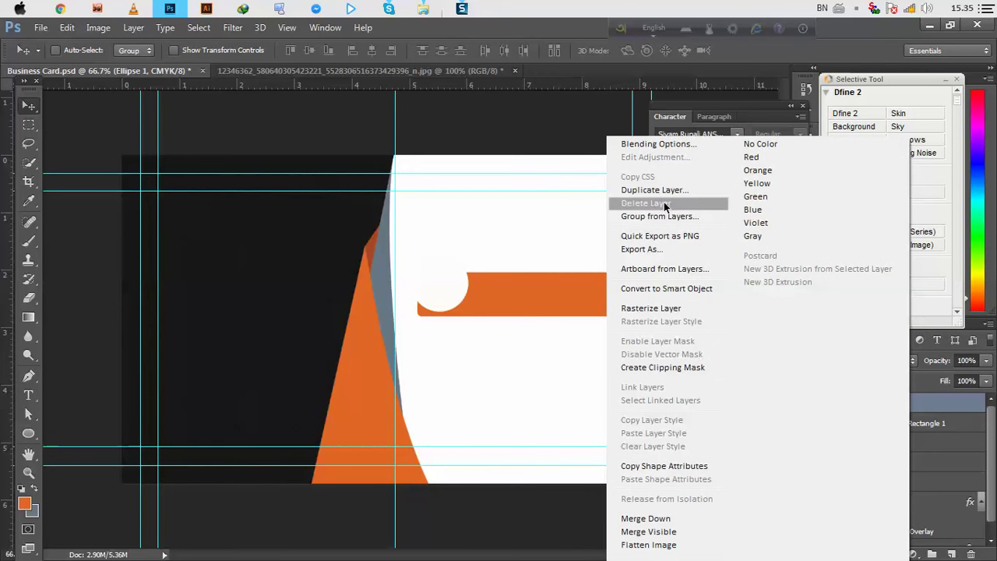
pyautogui.click(667, 193)
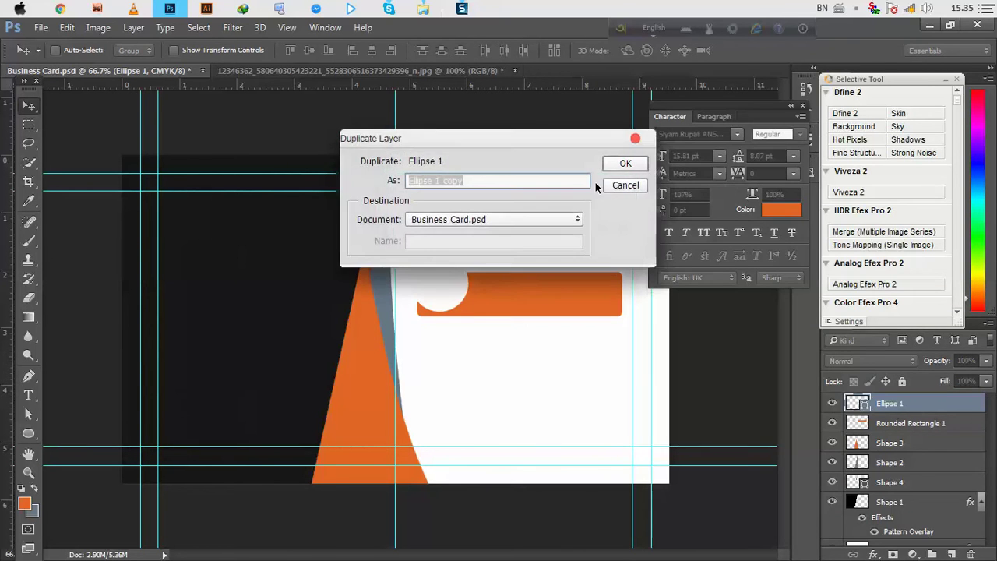
pyautogui.click(627, 163)
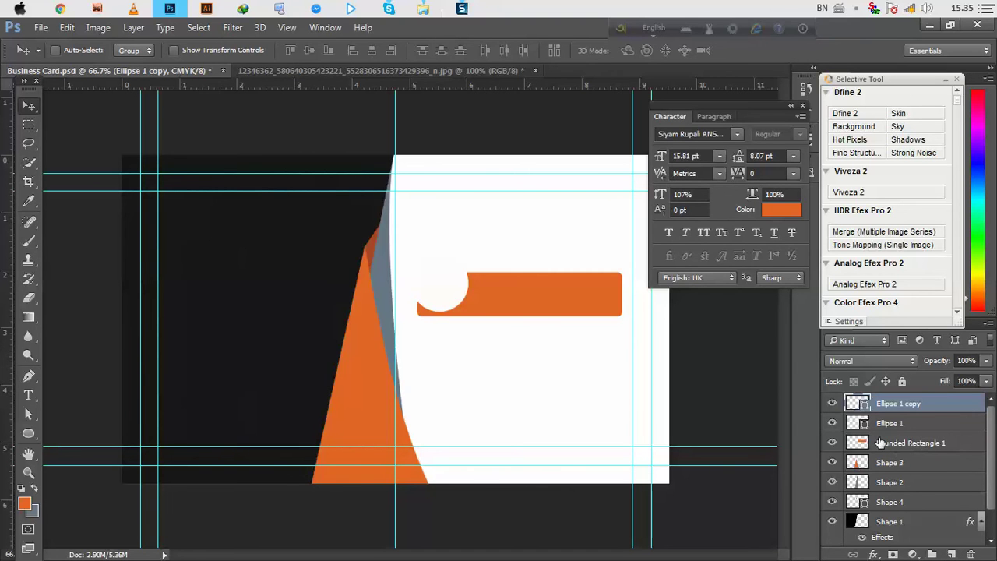
pyautogui.doubleClick(857, 404)
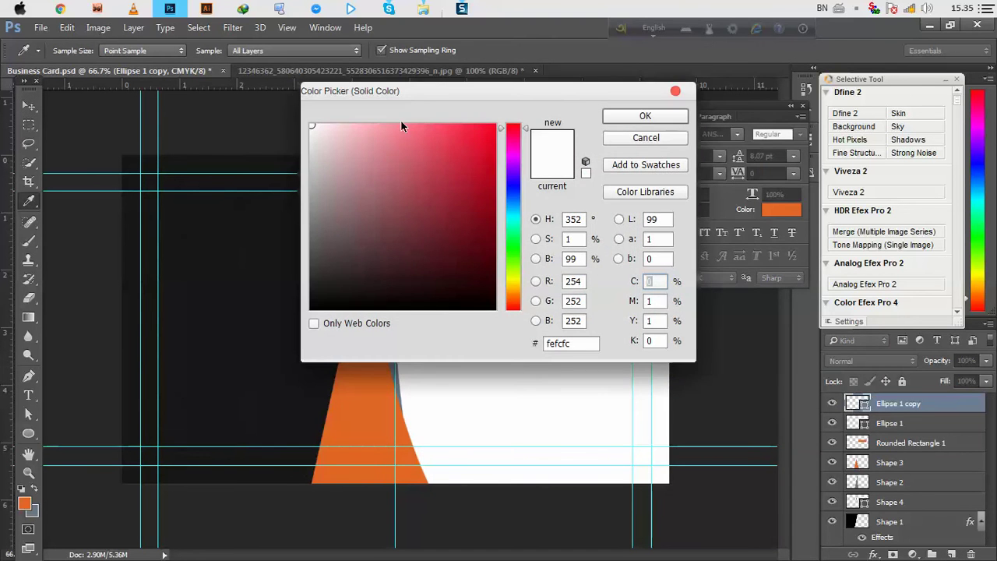
pyautogui.moveTo(434, 98); pyautogui.dragTo(767, 350)
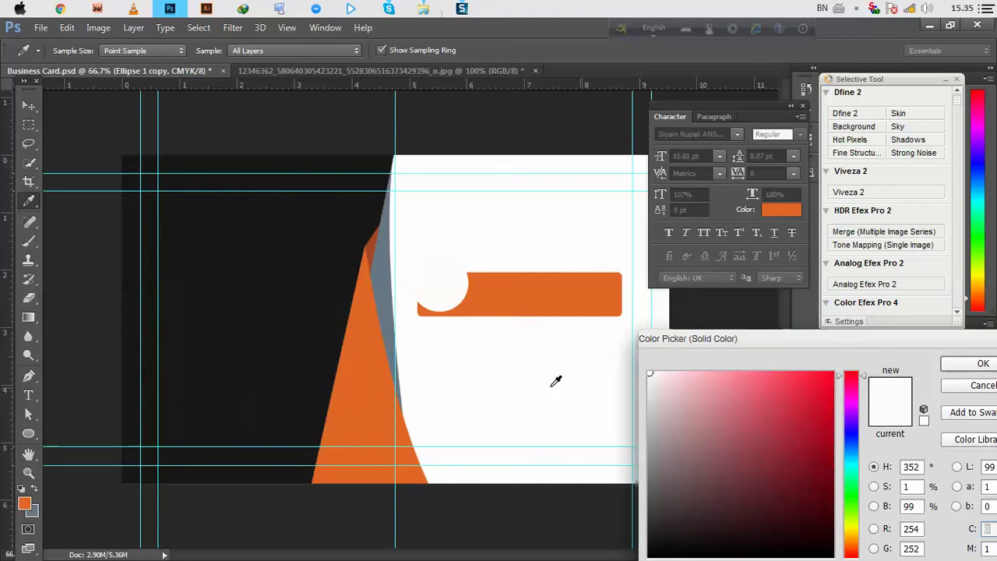
pyautogui.click(512, 289)
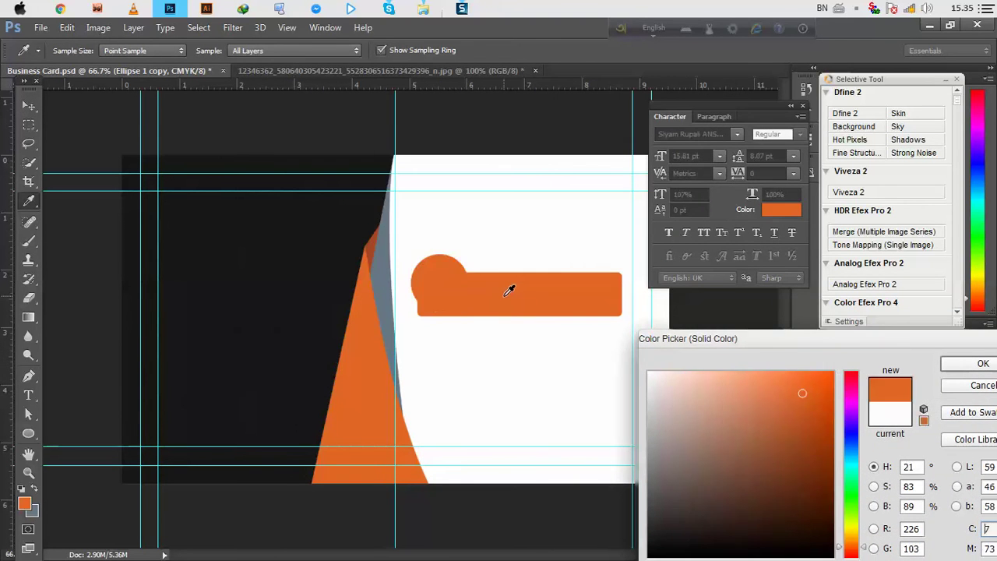
pyautogui.click(966, 364)
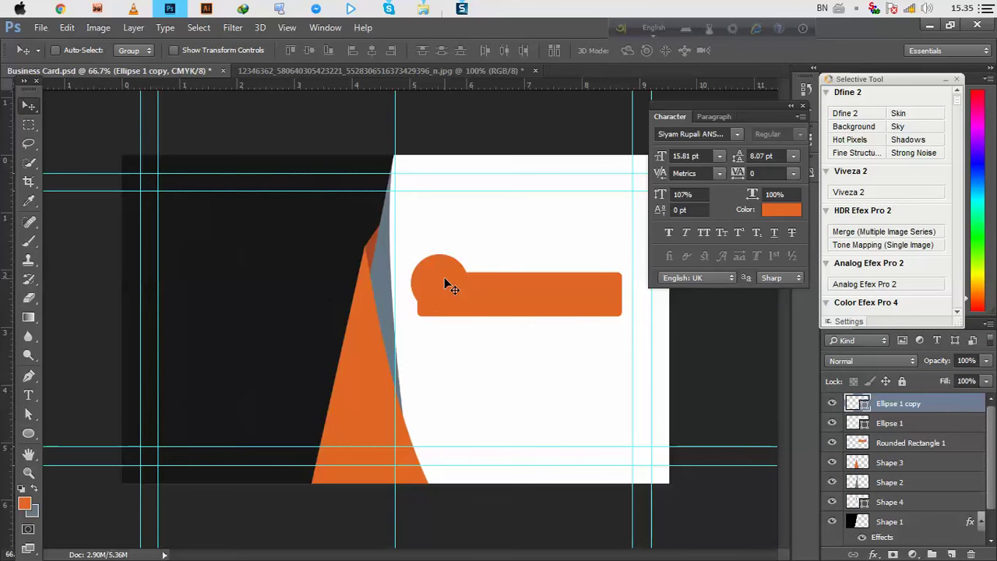
# Scale the orange circle copy to 91.53% so a thin white ring shows around it.
pyautogui.press('Up')
pyautogui.press('Up')
pyautogui.press('Up')
pyautogui.press('Left')
pyautogui.press('Left')
pyautogui.press('Up')
pyautogui.press('Up')
pyautogui.press('Up')
pyautogui.press('Left')
pyautogui.press('Left')
pyautogui.press('Left')
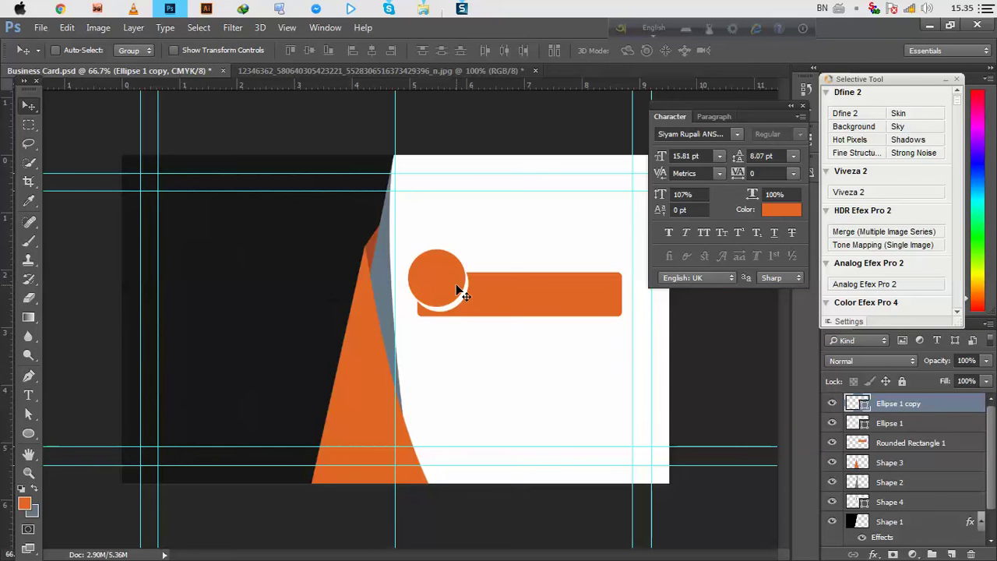
pyautogui.press('ctrl')
pyautogui.press('Right')
pyautogui.press('Right')
pyautogui.press('Right')
pyautogui.press('Down')
pyautogui.press('Down')
pyautogui.press('Down')
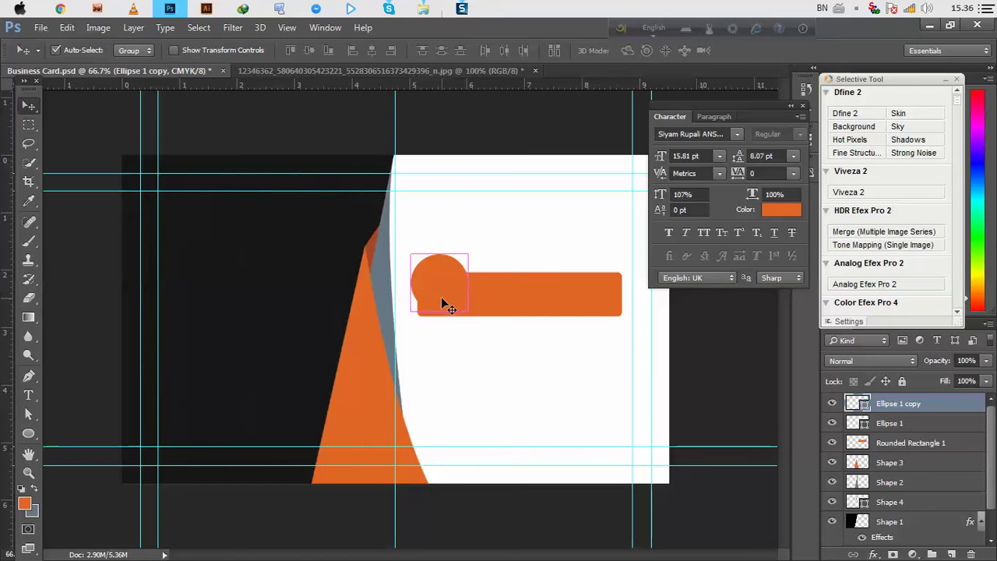
pyautogui.hotkey('ctrl', 't')
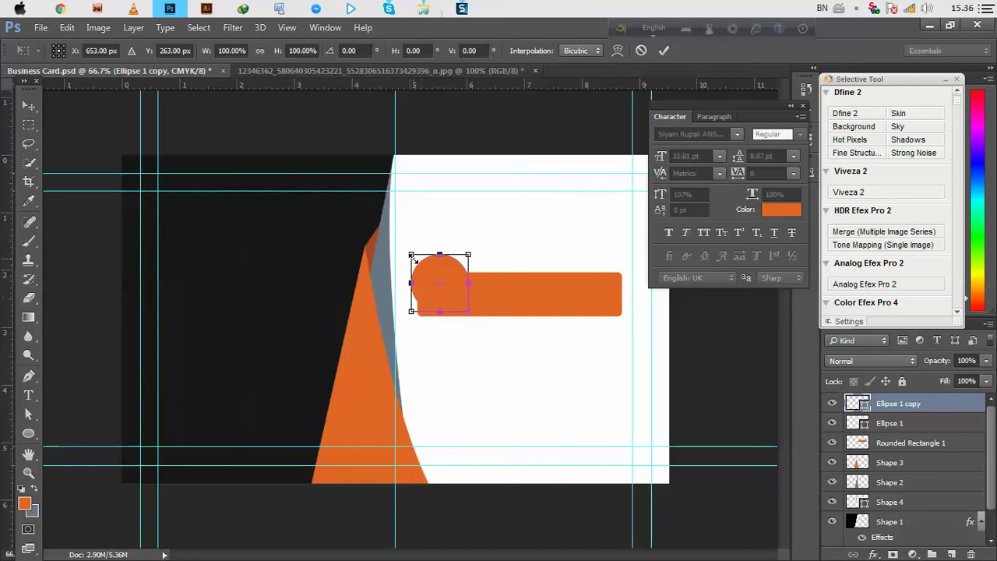
pyautogui.moveTo(410, 254); pyautogui.dragTo(414, 257)
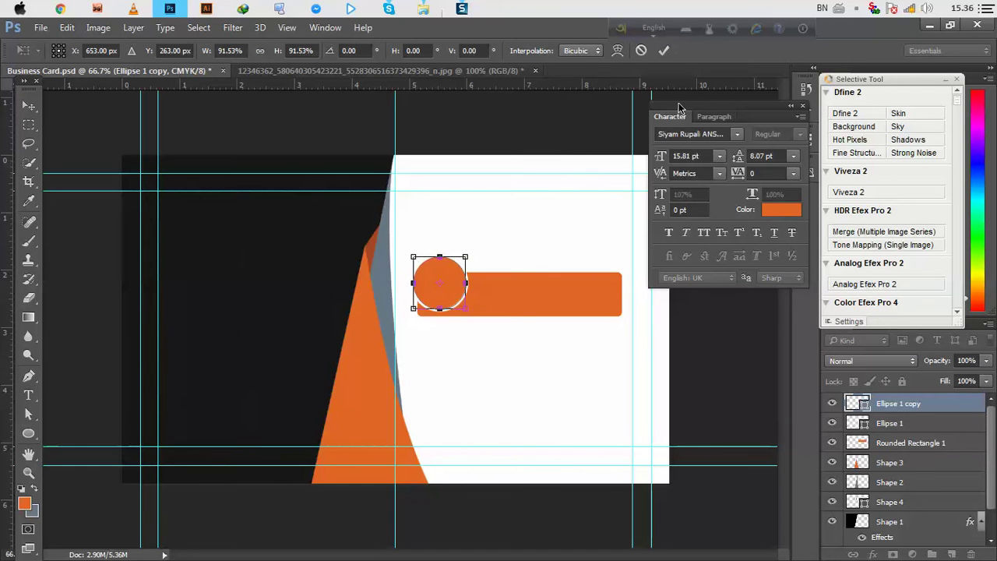
pyautogui.click(663, 50)
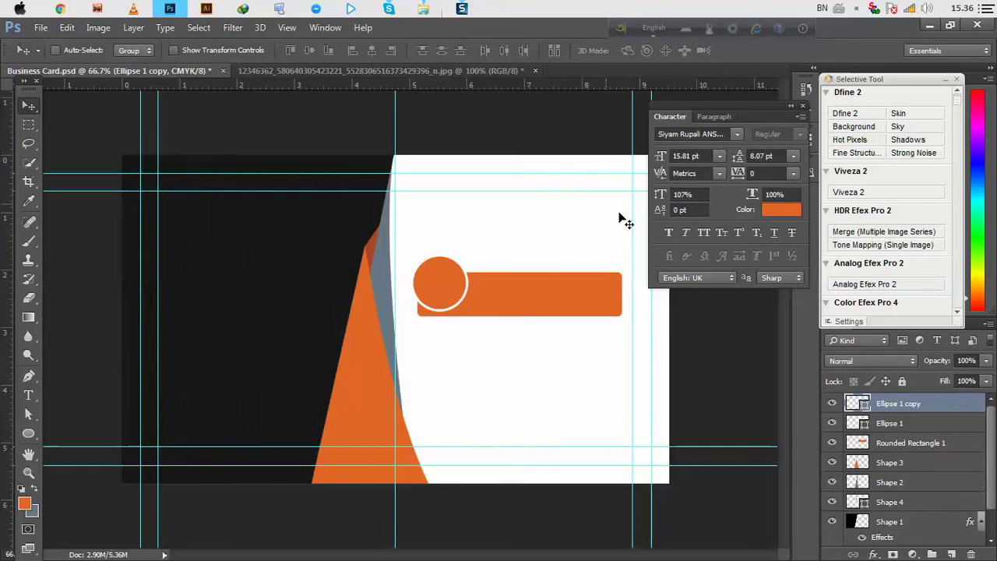
# Compare the design with the reference mockup's contact bars.
pyautogui.click(271, 70)
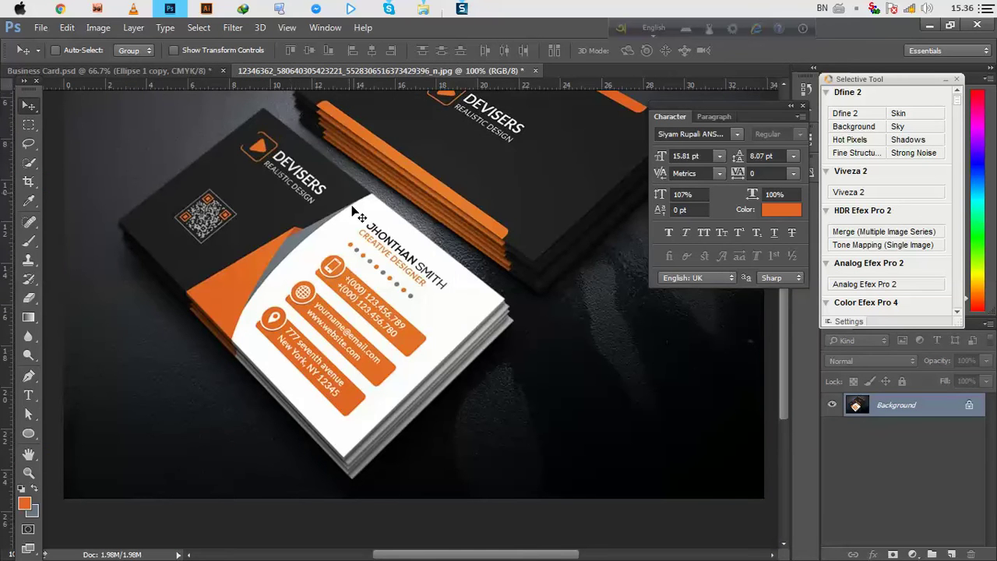
pyautogui.click(332, 269)
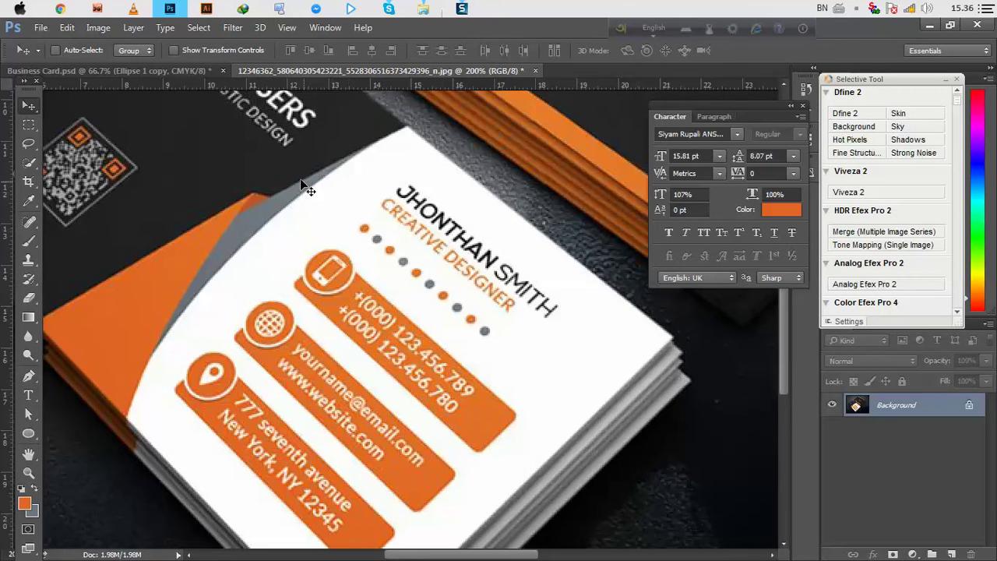
pyautogui.click(109, 70)
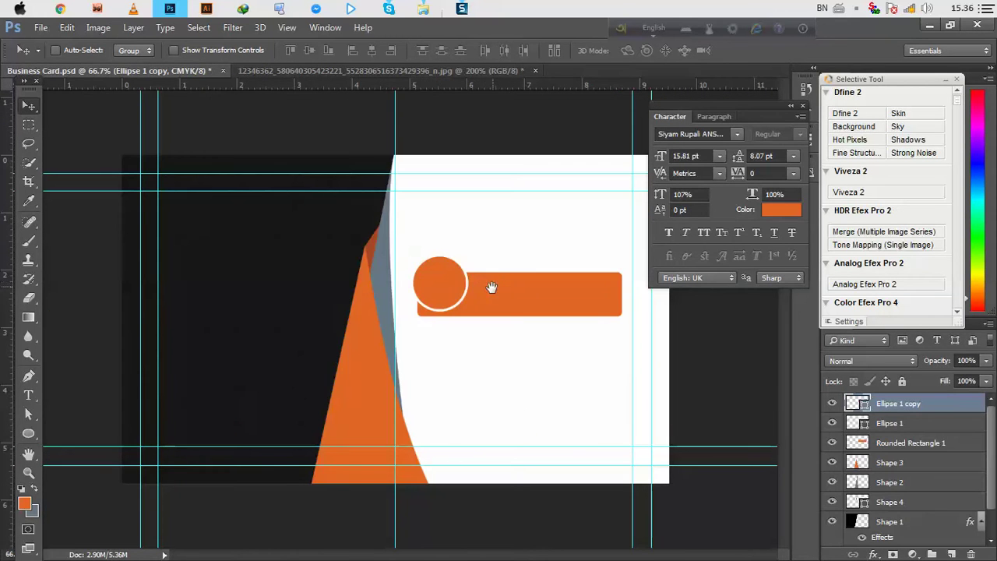
pyautogui.hotkey('ctrl', '-')
pyautogui.hotkey('ctrl', '-')
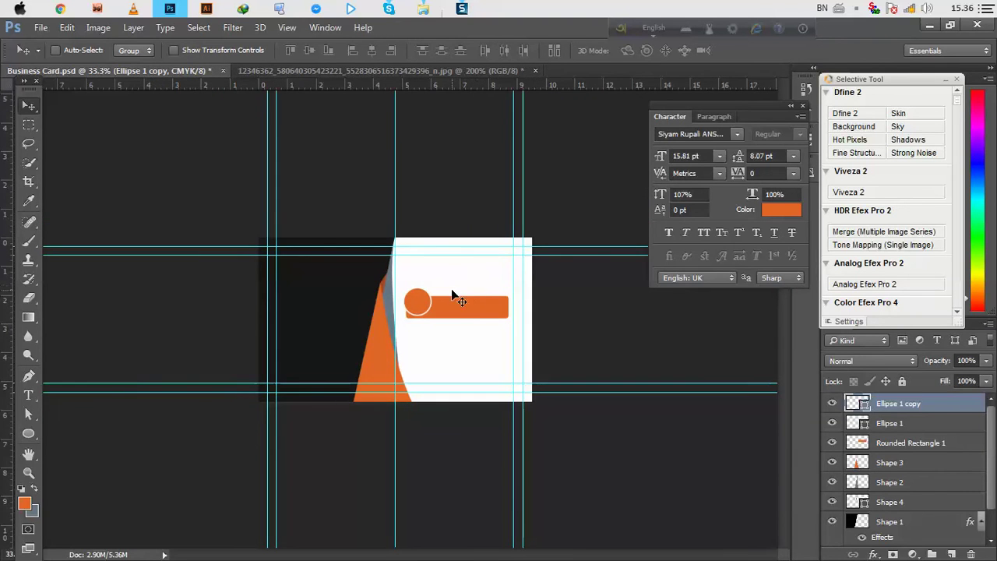
pyautogui.hotkey('ctrl', '+')
pyautogui.hotkey('ctrl', '+')
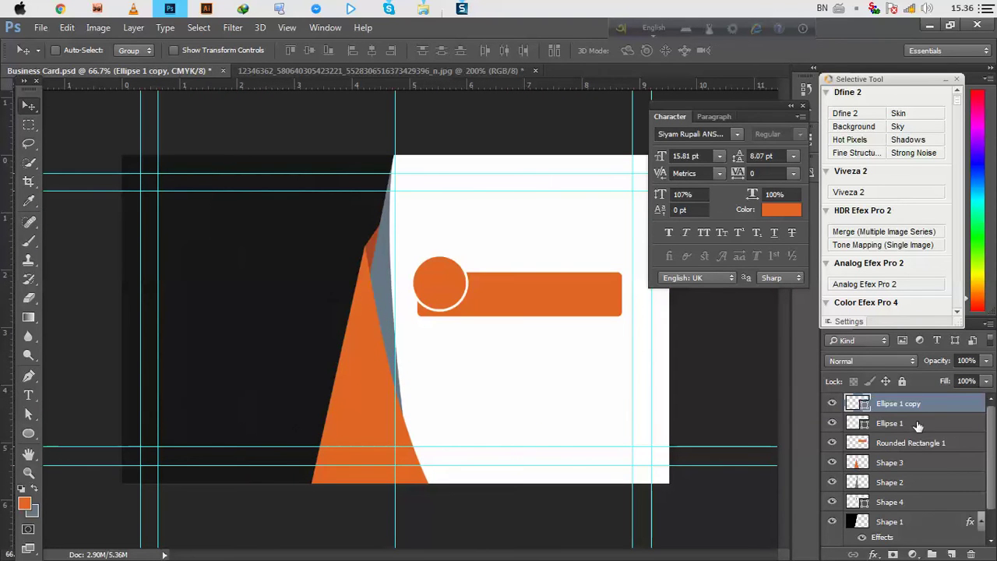
# Group Ellipse 1 copy, Ellipse 1 and Rounded Rectangle 1 into Group 1.
pyautogui.click(833, 425)
pyautogui.click(833, 424)
pyautogui.click(832, 442)
pyautogui.click(833, 442)
pyautogui.keyDown('ctrl'); pyautogui.click(903, 448); pyautogui.keyUp('ctrl')
pyautogui.keyDown('ctrl'); pyautogui.click(900, 426); pyautogui.keyUp('ctrl')
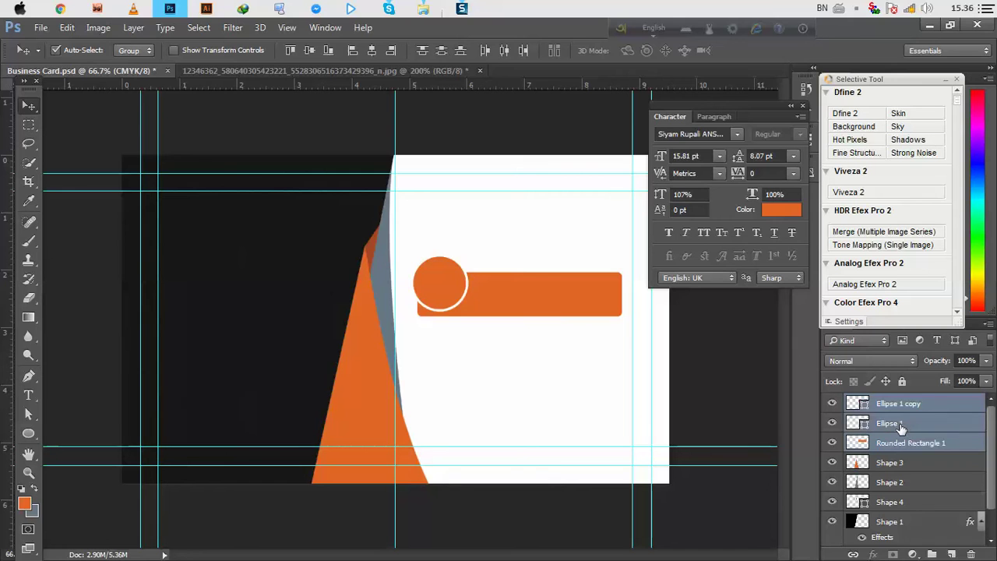
pyautogui.hotkey('ctrl', 'g')
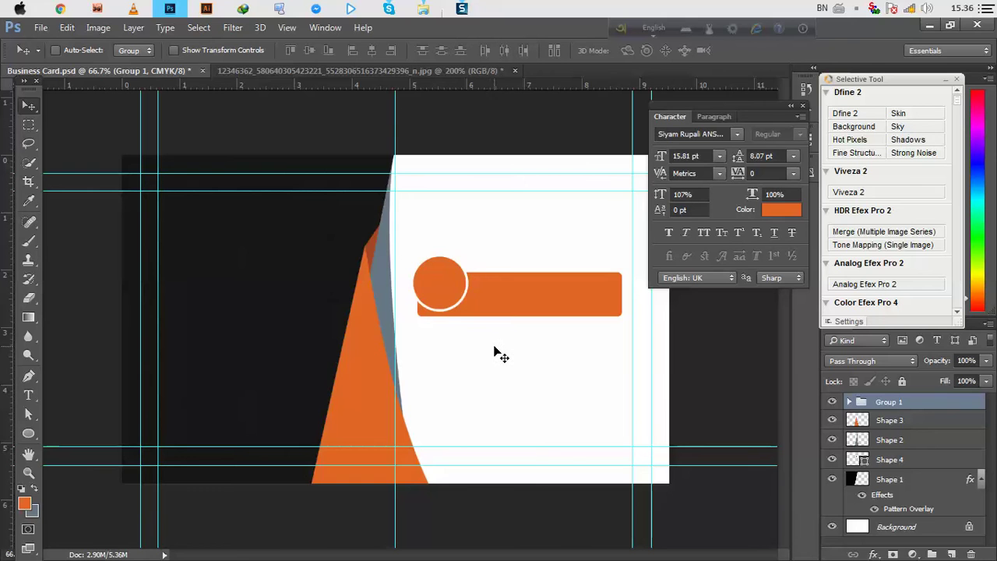
# Duplicate Group 1 downward twice to make three stacked contact bars.
pyautogui.moveTo(482, 296); pyautogui.dragTo(486, 357)
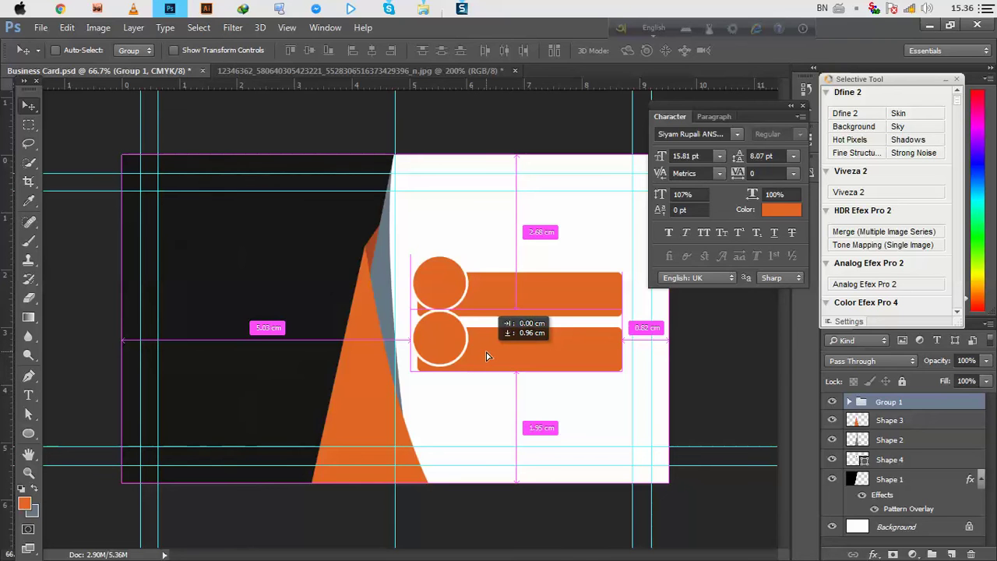
pyautogui.moveTo(486, 352); pyautogui.dragTo(481, 368)
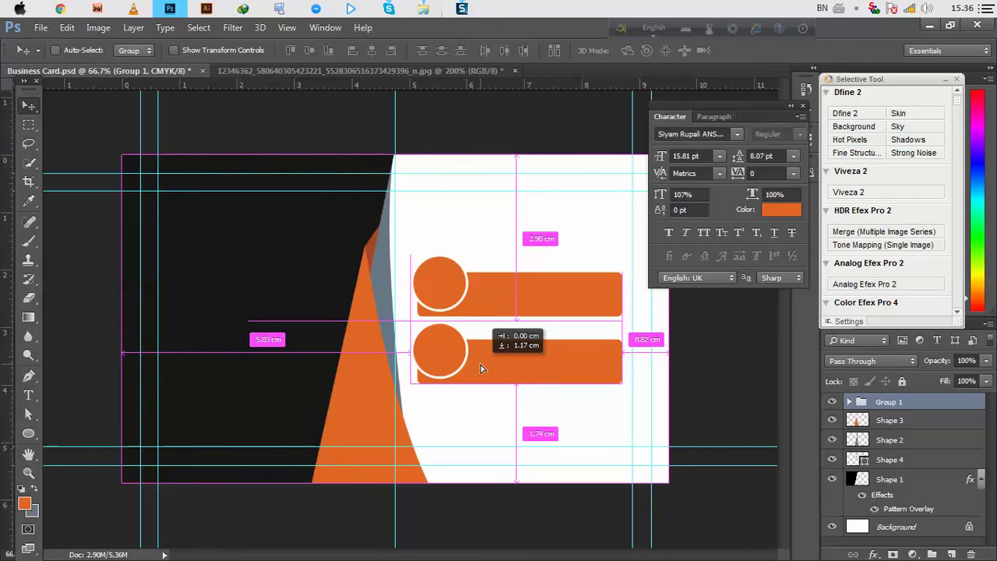
pyautogui.moveTo(480, 368); pyautogui.dragTo(478, 418)
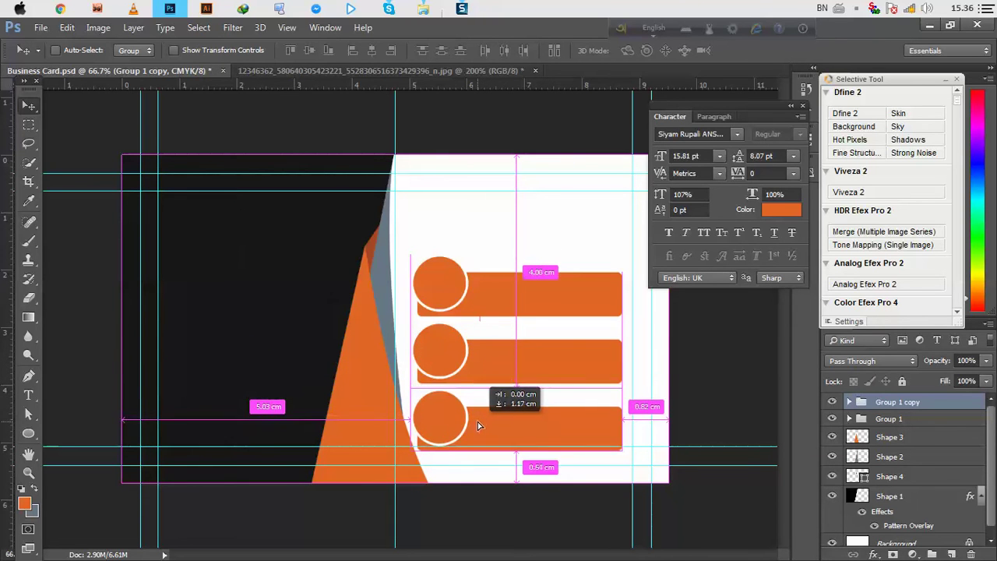
pyautogui.moveTo(478, 422); pyautogui.dragTo(479, 426)
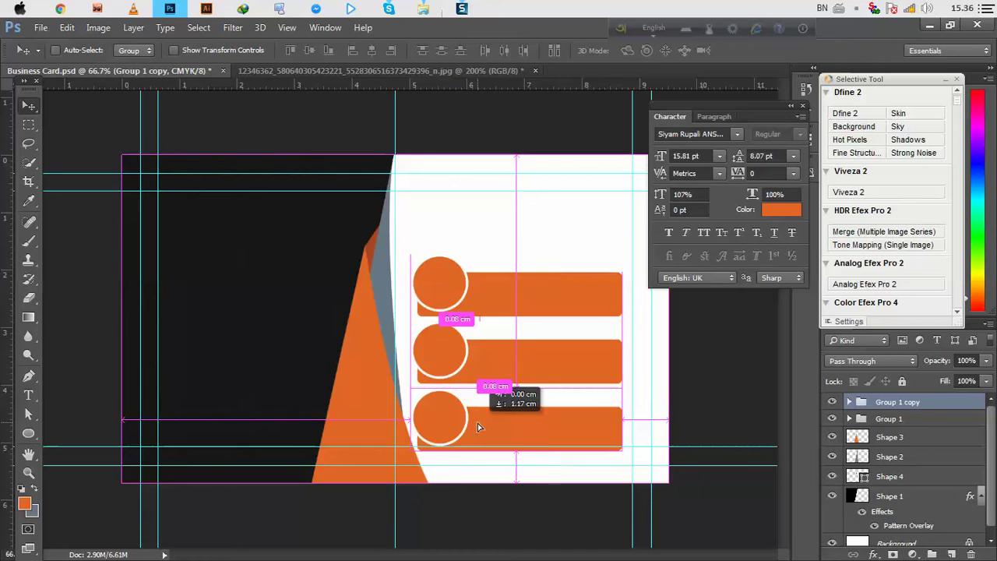
pyautogui.moveTo(478, 427); pyautogui.dragTo(478, 427)
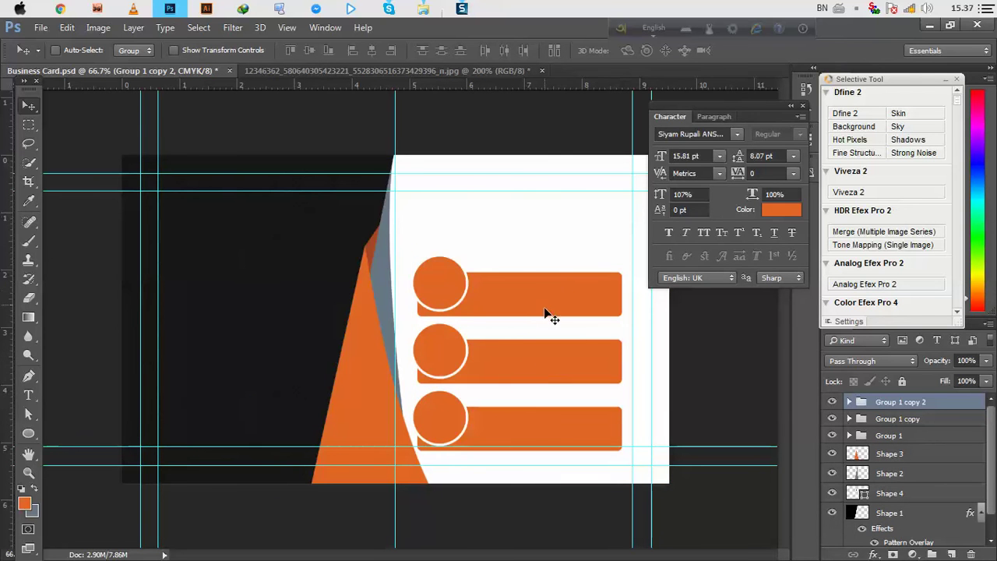
# Nudge the third bar group up, then move all three orange bar groups up together.
pyautogui.press('Up')
pyautogui.press('Up')
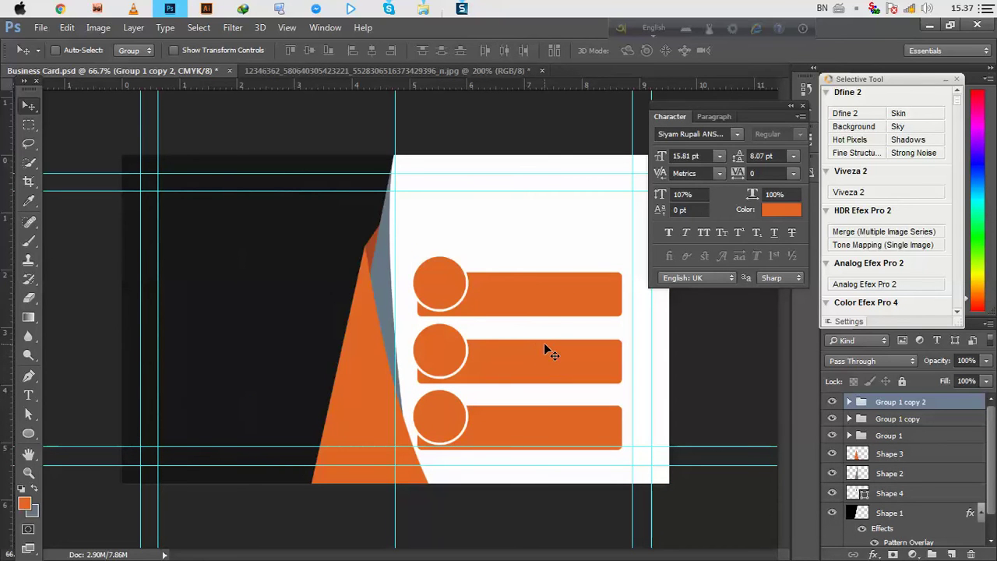
pyautogui.press('Up')
pyautogui.press('Up')
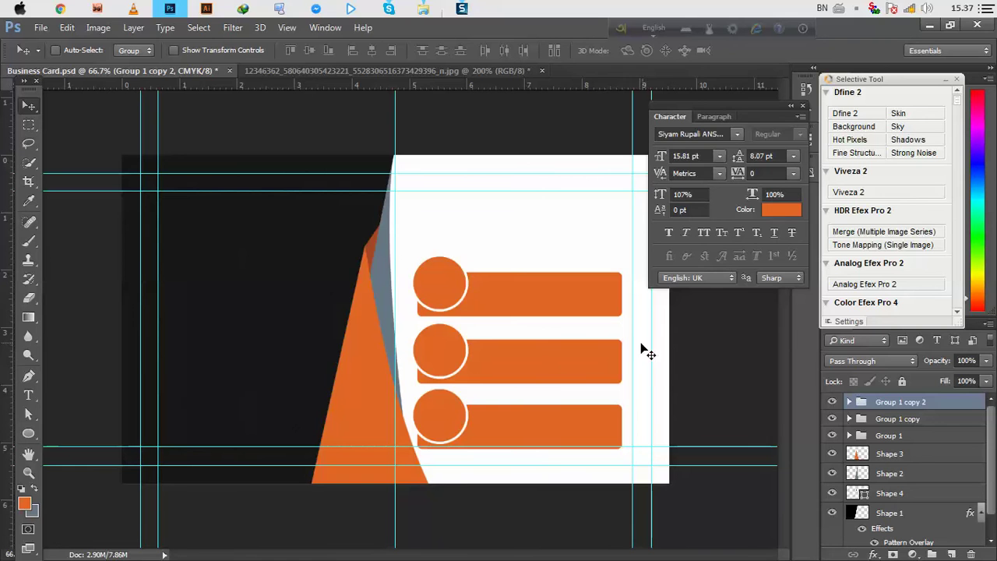
pyautogui.keyDown('shift'); pyautogui.click(892, 420); pyautogui.keyUp('shift')
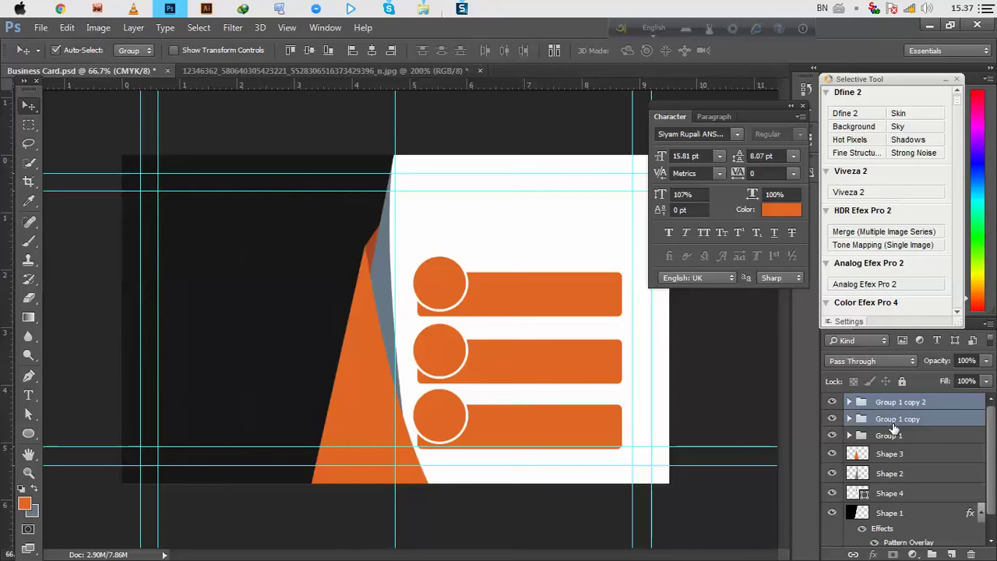
pyautogui.keyDown('shift'); pyautogui.click(888, 436); pyautogui.keyUp('shift')
pyautogui.moveTo(501, 383); pyautogui.dragTo(498, 361)
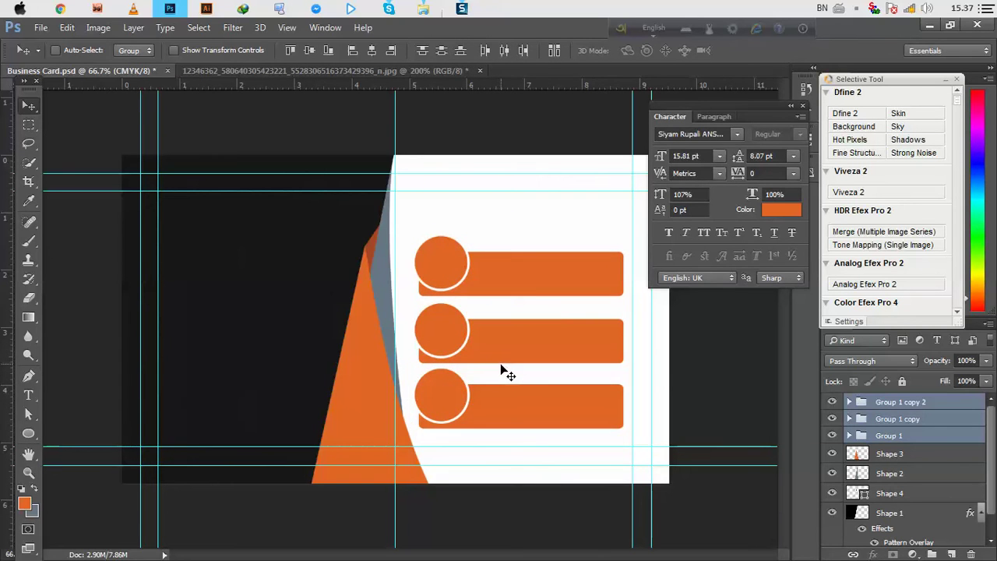
# Scale the three bar groups to 87% height and ~94% width, placed lower on the card.
pyautogui.hotkey('ctrl', 't')
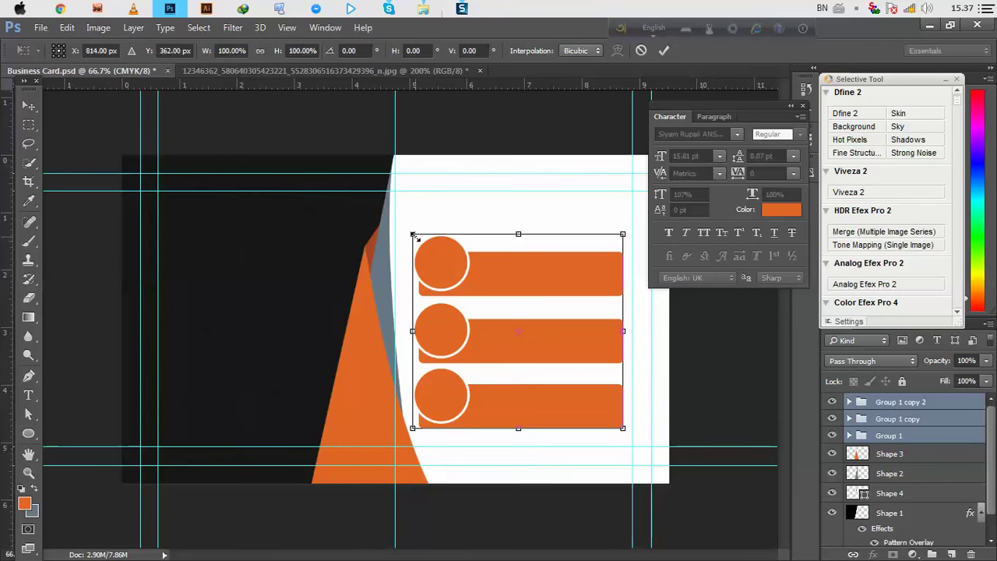
pyautogui.moveTo(413, 236); pyautogui.dragTo(426, 247)
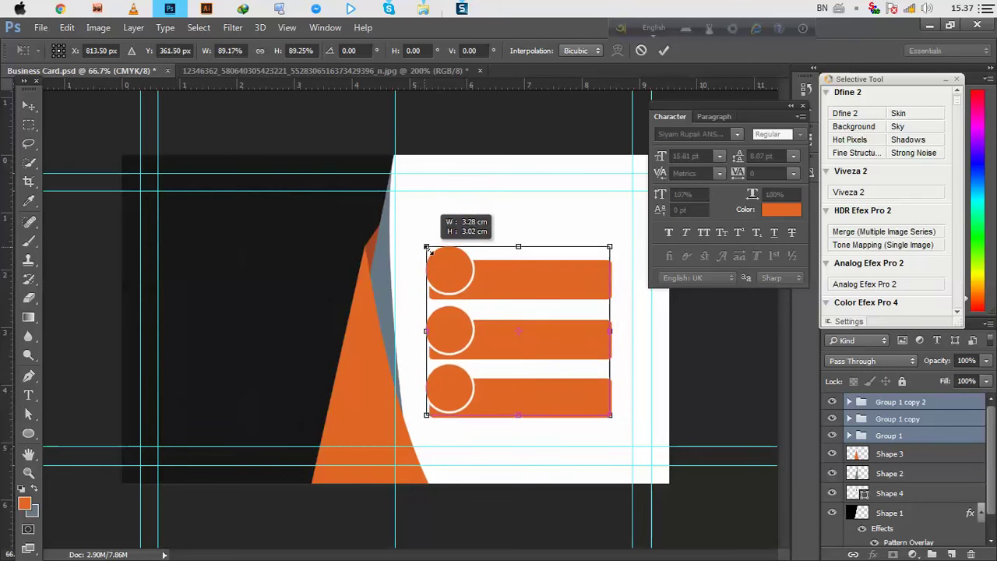
pyautogui.moveTo(564, 313); pyautogui.dragTo(561, 333)
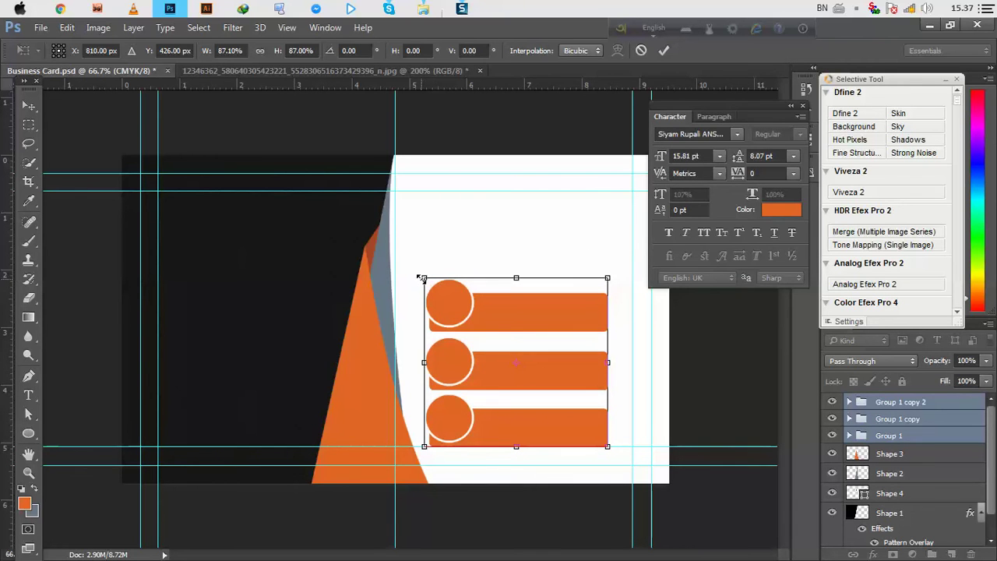
pyautogui.moveTo(607, 361); pyautogui.dragTo(621, 361)
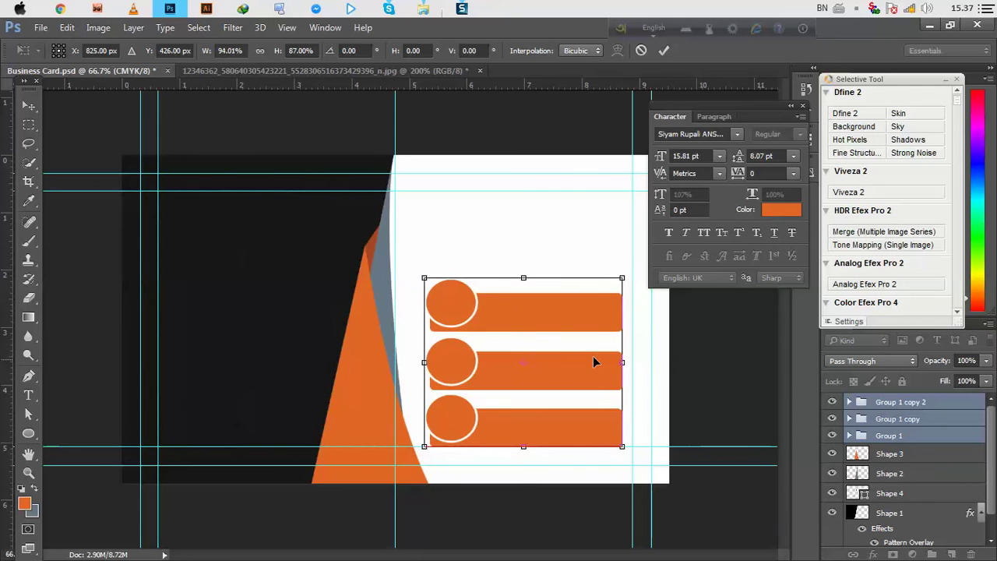
pyautogui.moveTo(555, 355); pyautogui.dragTo(549, 356)
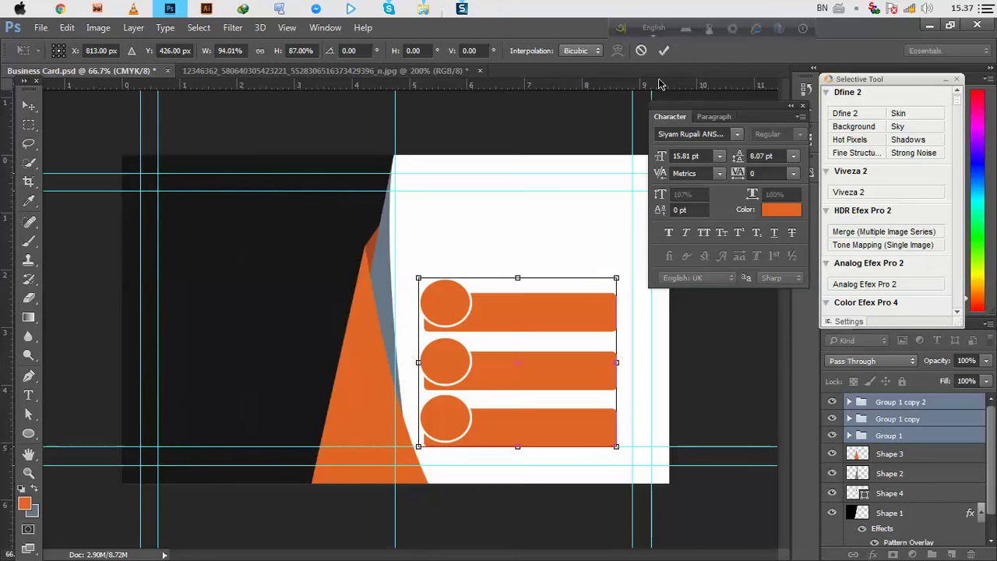
pyautogui.click(663, 49)
# Compare the card against the zoomed-out reference mockup, return to Business Card.psd, and minimize Photoshop.
pyautogui.keyDown('alt'); pyautogui.click(386, 291); pyautogui.keyUp('alt')
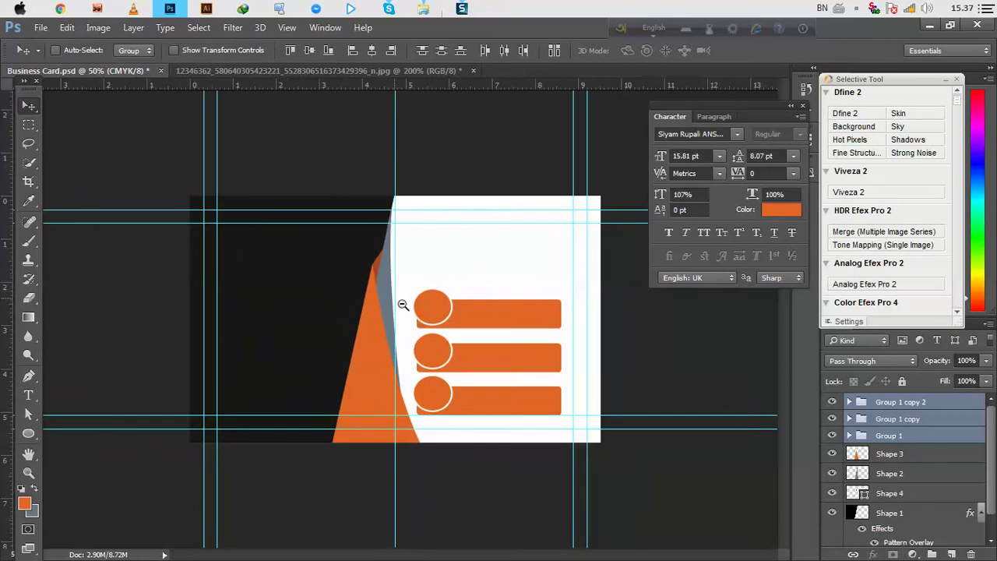
pyautogui.click(214, 71)
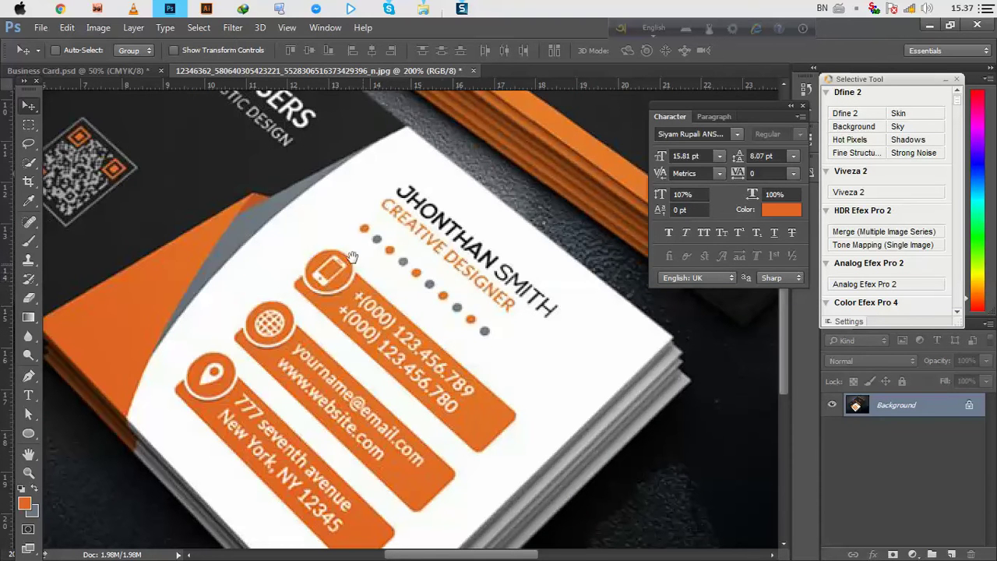
pyautogui.hotkey('ctrl', '-')
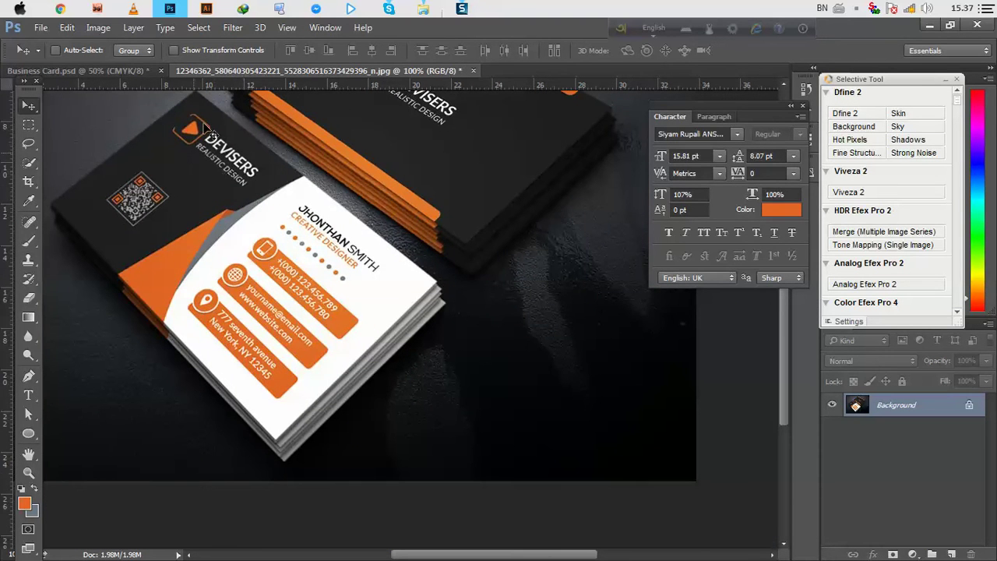
pyautogui.click(117, 71)
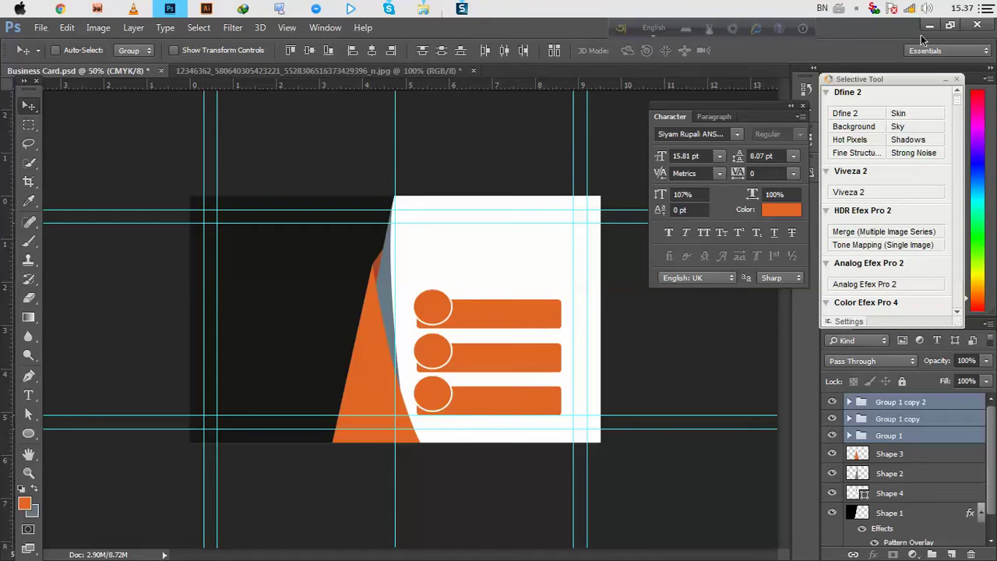
pyautogui.click(930, 26)
# Browse to E: > Graphic Work > Apple Graphic Studio > logo folder in Explorer.
pyautogui.click(11, 49)
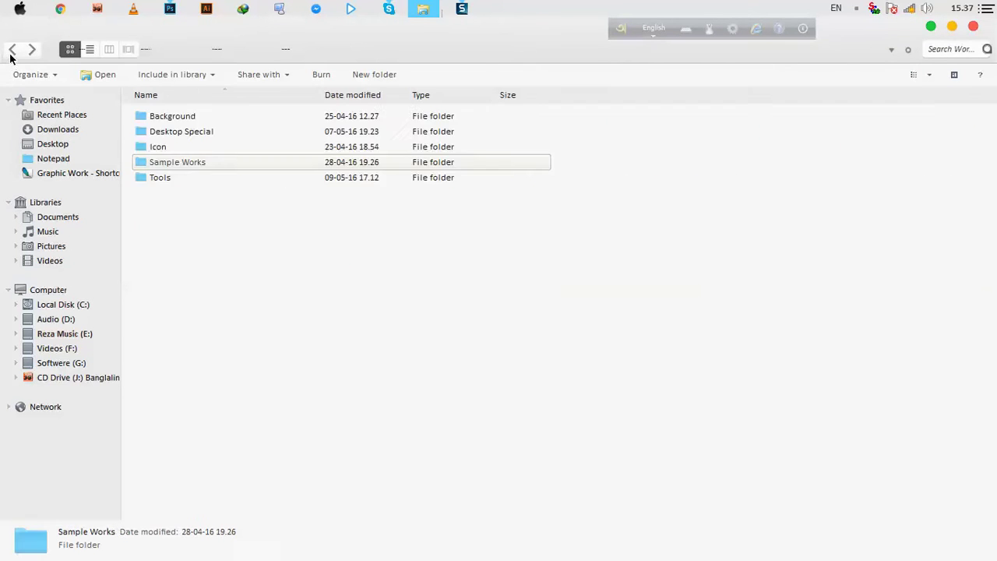
pyautogui.click(12, 50)
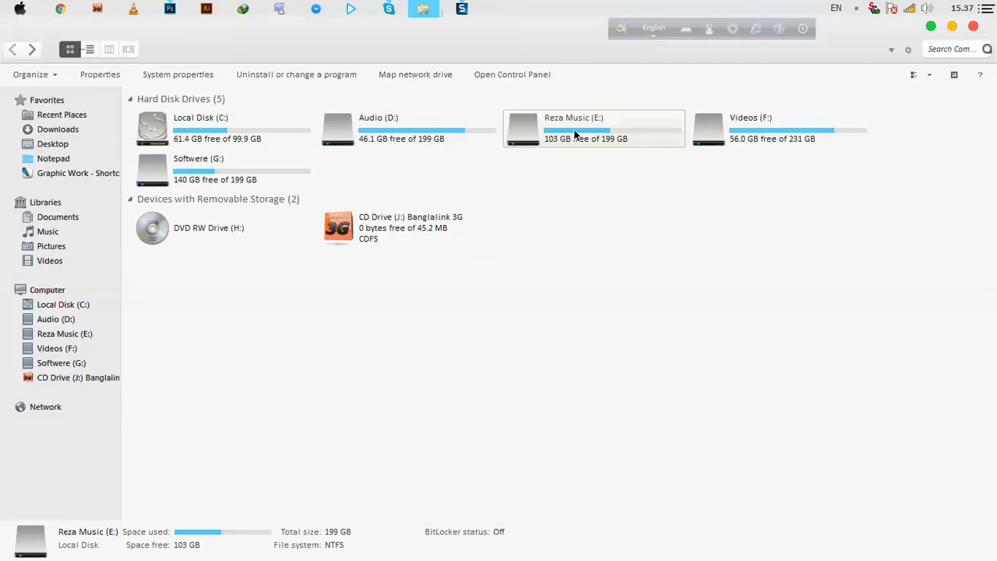
pyautogui.doubleClick(575, 134)
pyautogui.doubleClick(159, 115)
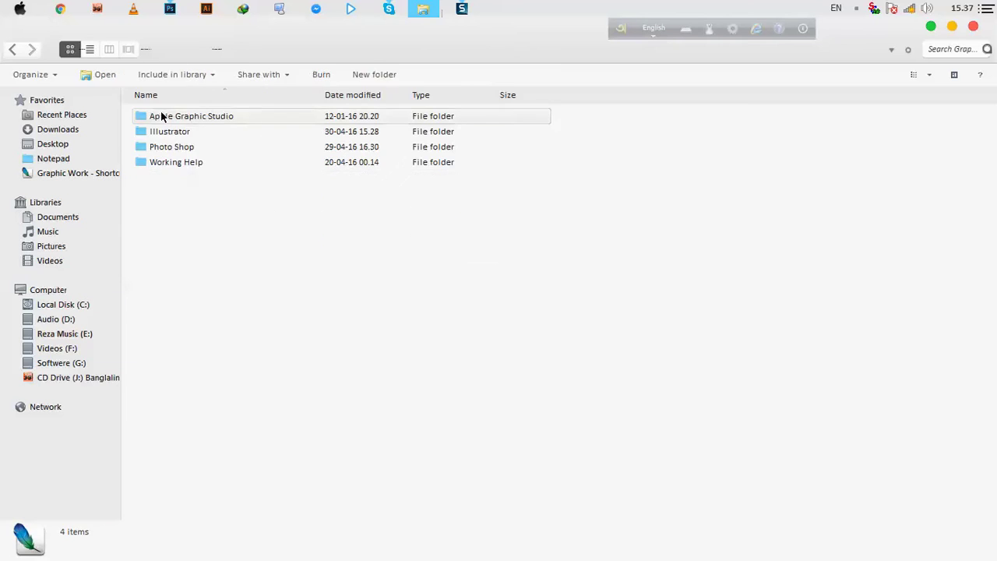
pyautogui.doubleClick(254, 116)
pyautogui.doubleClick(251, 116)
# Drag the green A Icon image toward Photoshop.
pyautogui.click(483, 141)
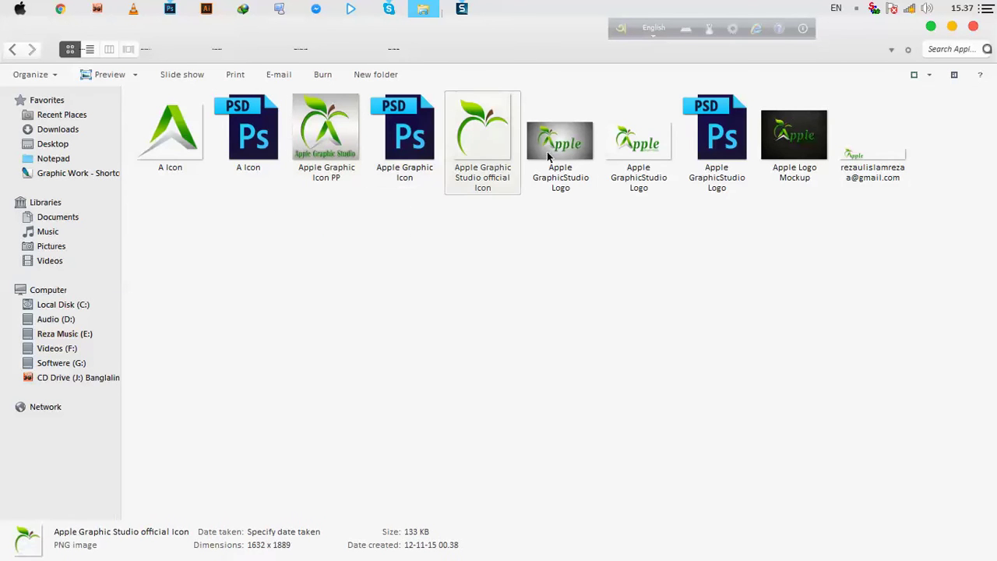
pyautogui.click(643, 138)
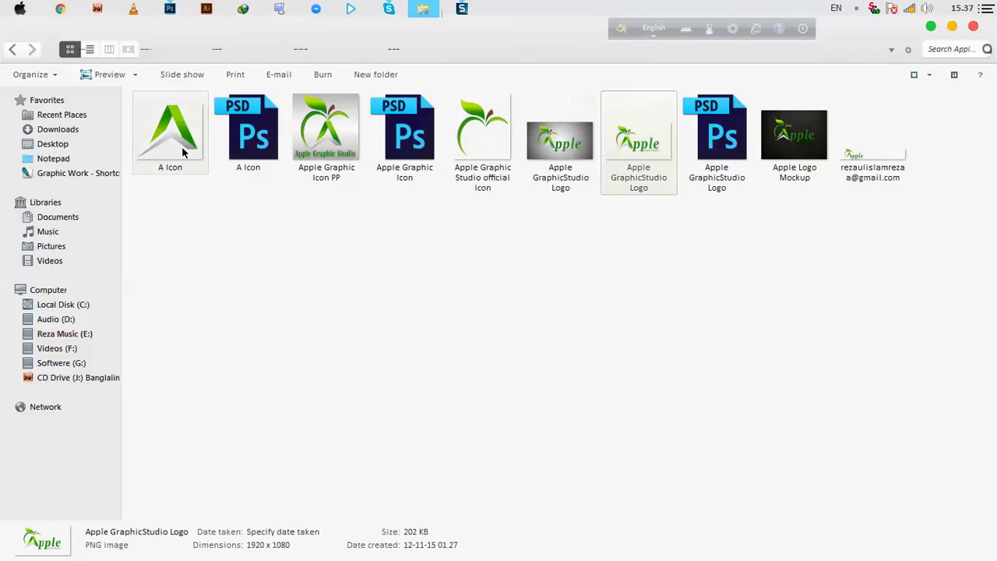
pyautogui.moveTo(170, 131)
pyautogui.mouseDown()
pyautogui.moveTo(267, 52)
pyautogui.moveTo(269, 155)
pyautogui.mouseUp()
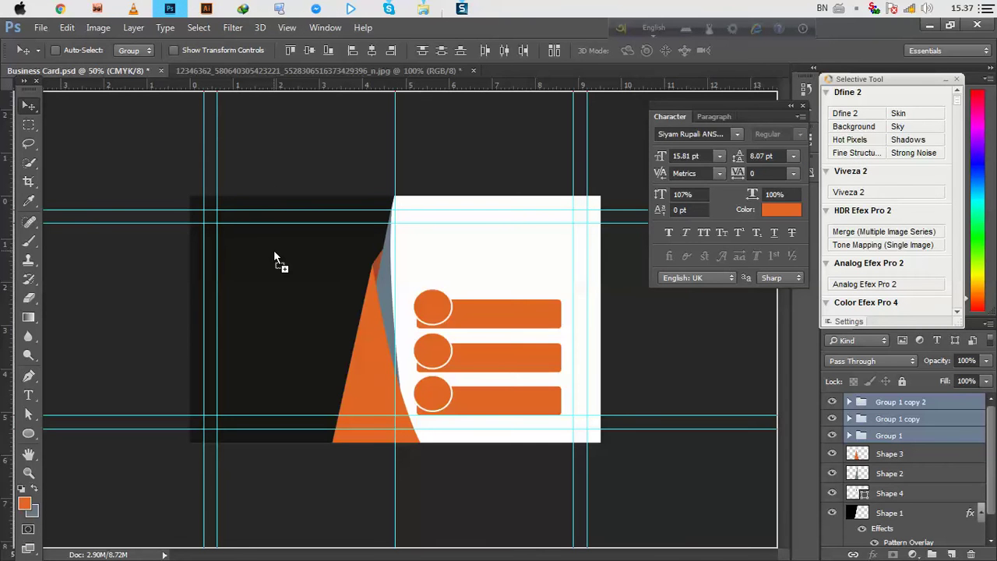
# Place the A Icon image on the card, shrink it to a small logo, and nudge it left.
pyautogui.moveTo(274, 253); pyautogui.dragTo(273, 254)
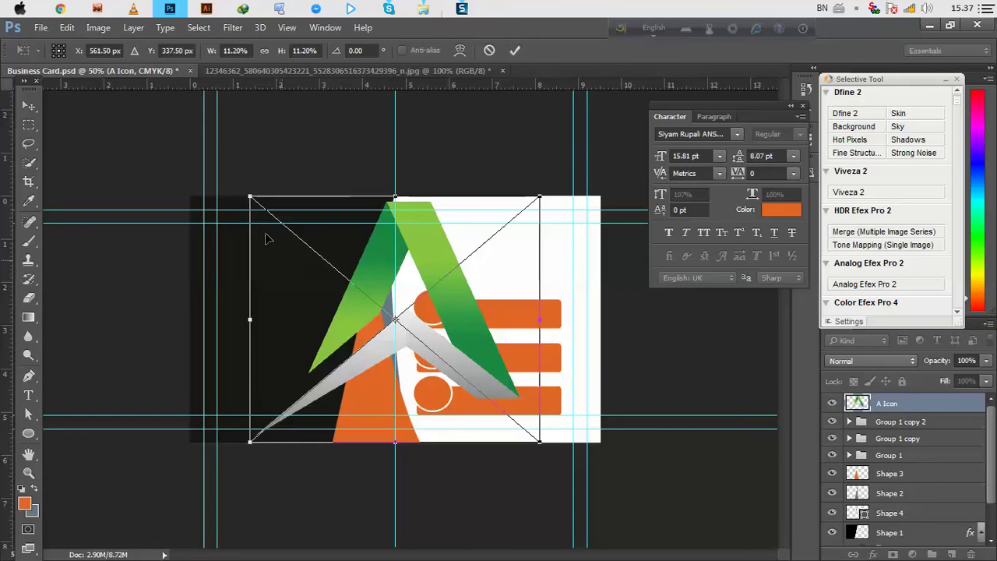
pyautogui.moveTo(249, 197)
pyautogui.mouseDown()
pyautogui.moveTo(390, 304)
pyautogui.moveTo(284, 285)
pyautogui.moveTo(218, 234)
pyautogui.moveTo(268, 237)
pyautogui.mouseUp()
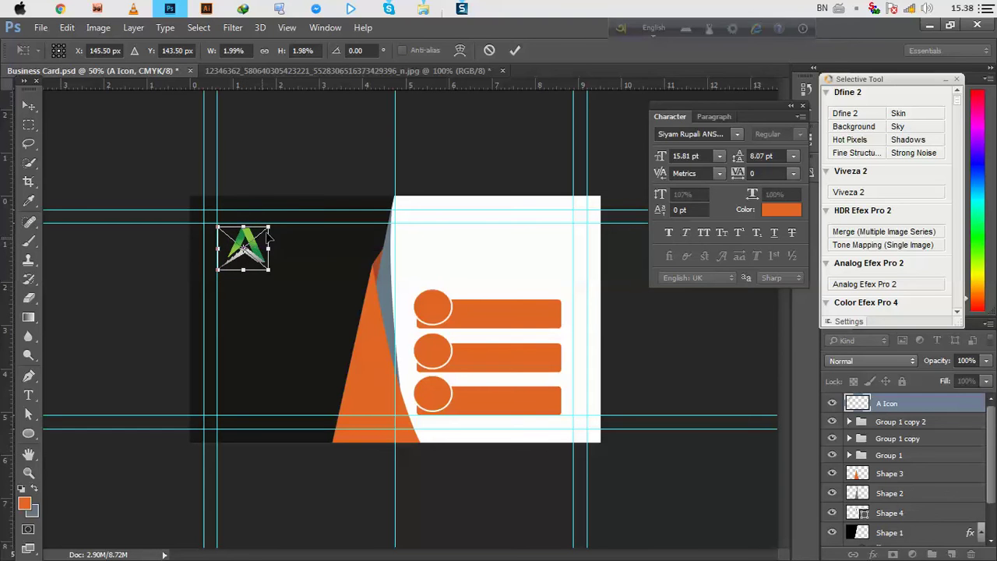
pyautogui.click(514, 50)
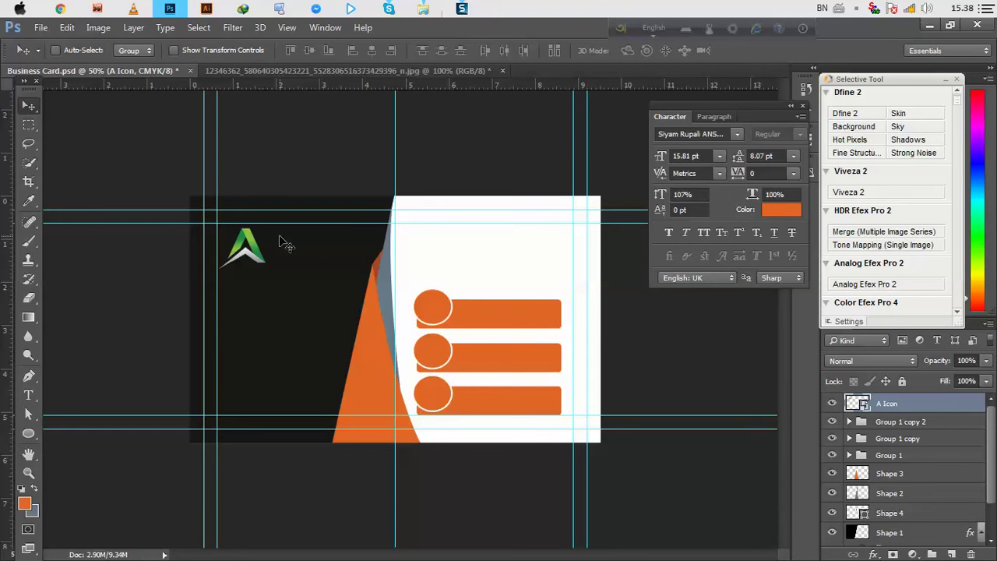
pyautogui.press('Left')
pyautogui.press('Left')
pyautogui.press('Left')
pyautogui.press('Left')
pyautogui.press('Left')
pyautogui.press('Left')
# Shrink the logo slightly more and nudge it into the dark panel's top-left corner.
pyautogui.hotkey('ctrl', 't')
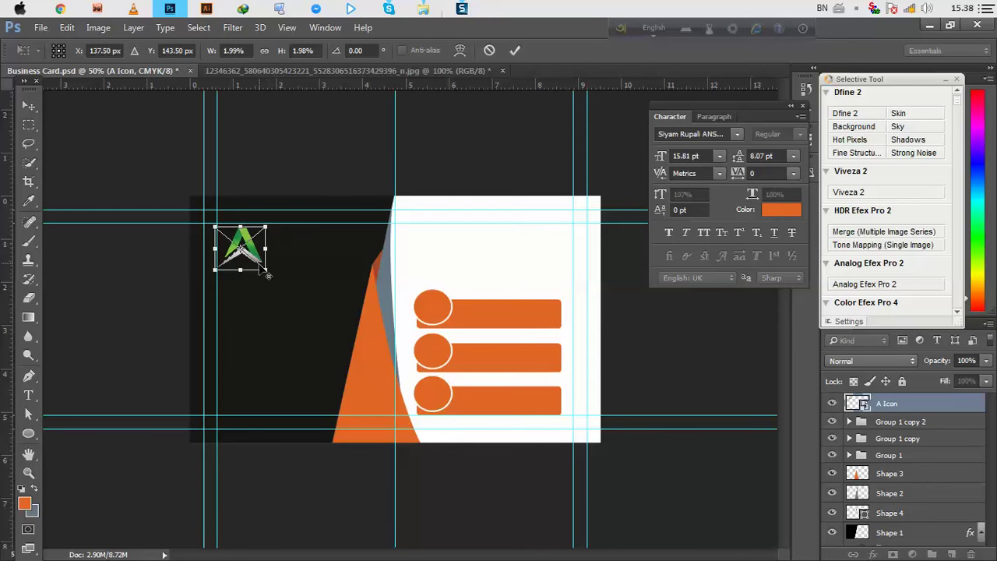
pyautogui.moveTo(264, 268); pyautogui.dragTo(262, 266)
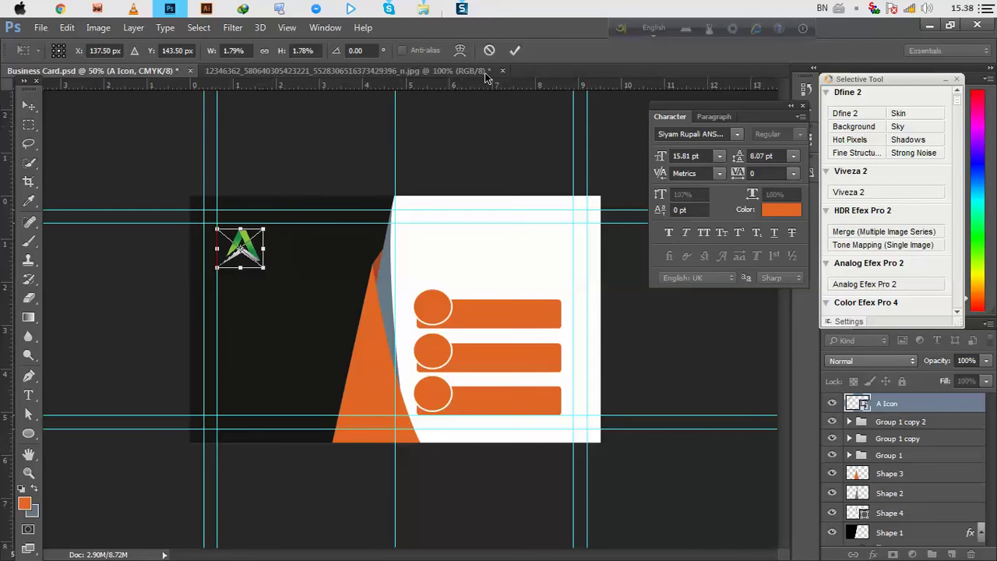
pyautogui.click(517, 49)
pyautogui.press('Left')
pyautogui.press('Left')
pyautogui.press('Left')
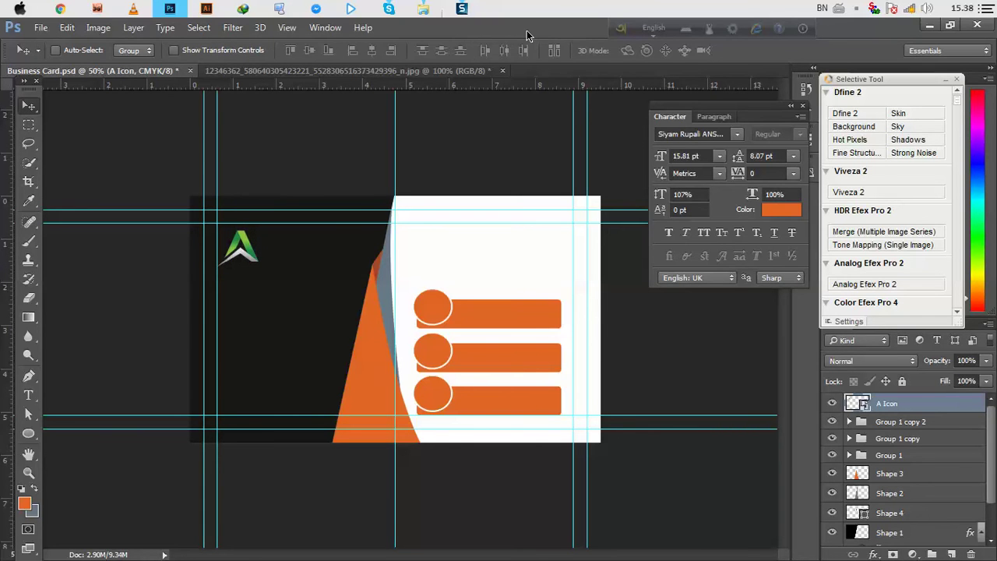
pyautogui.press('Left')
pyautogui.press('Left')
pyautogui.press('Left')
pyautogui.press('Right')
# Zoom in and start a text line beside the A logo with English keyboard input.
pyautogui.hotkey('ctrl', '+')
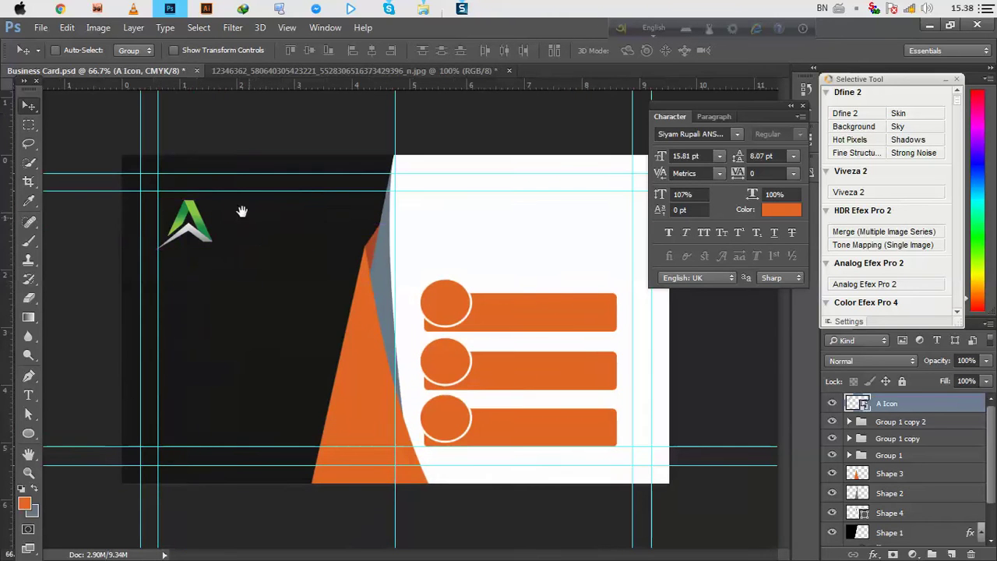
pyautogui.scroll(1, 221, 224)
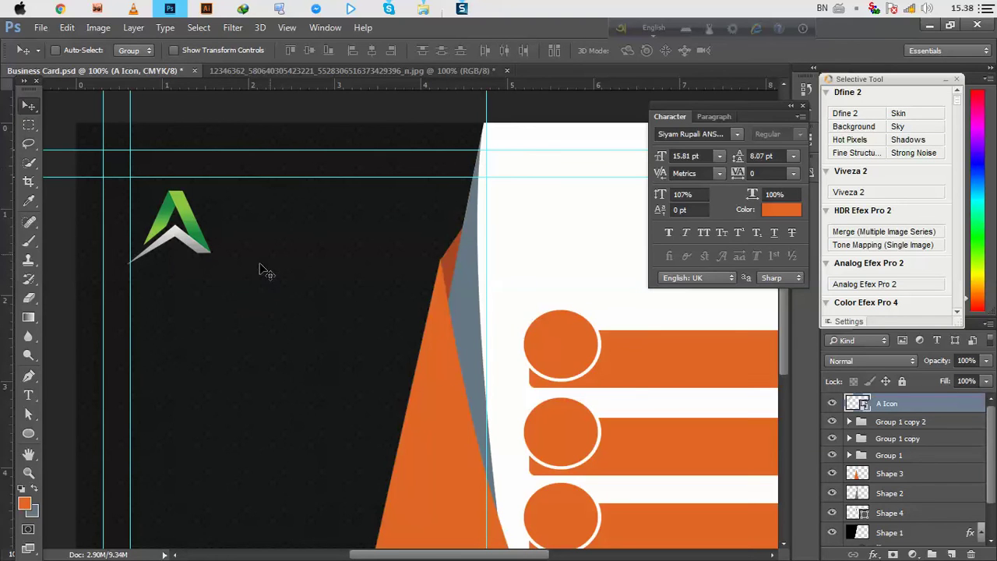
pyautogui.click(28, 395)
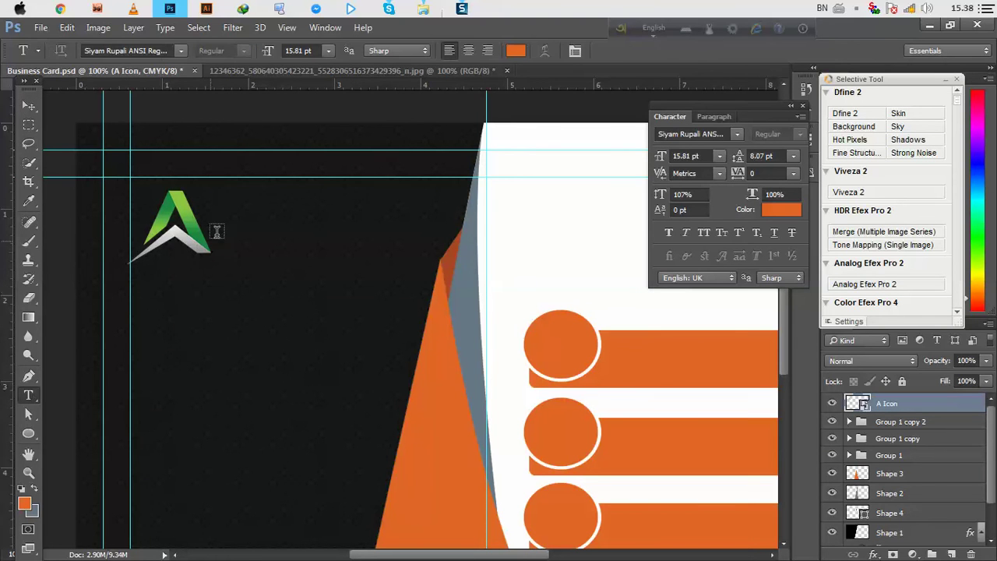
pyautogui.click(222, 218)
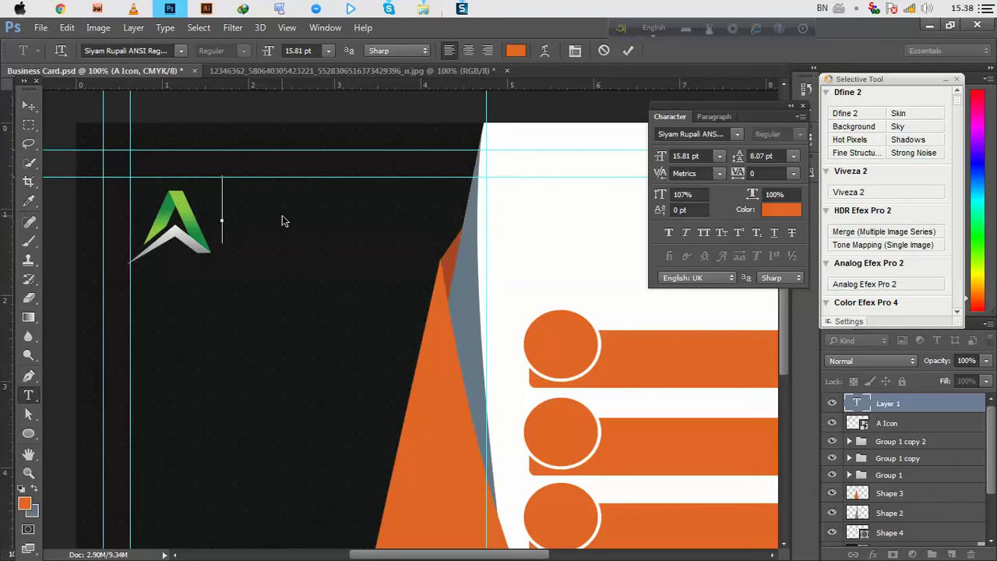
pyautogui.write('3')
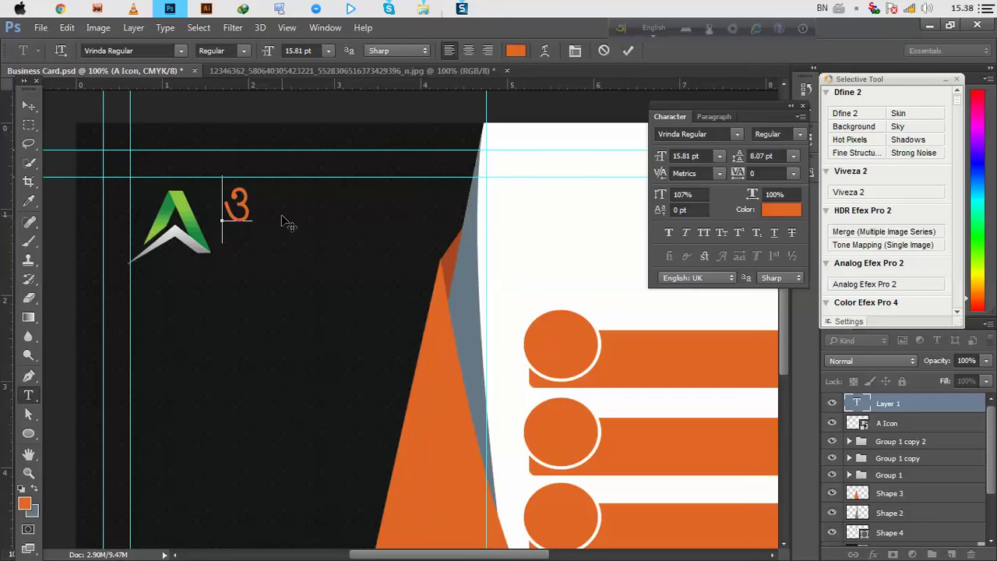
pyautogui.press('BackSpace')
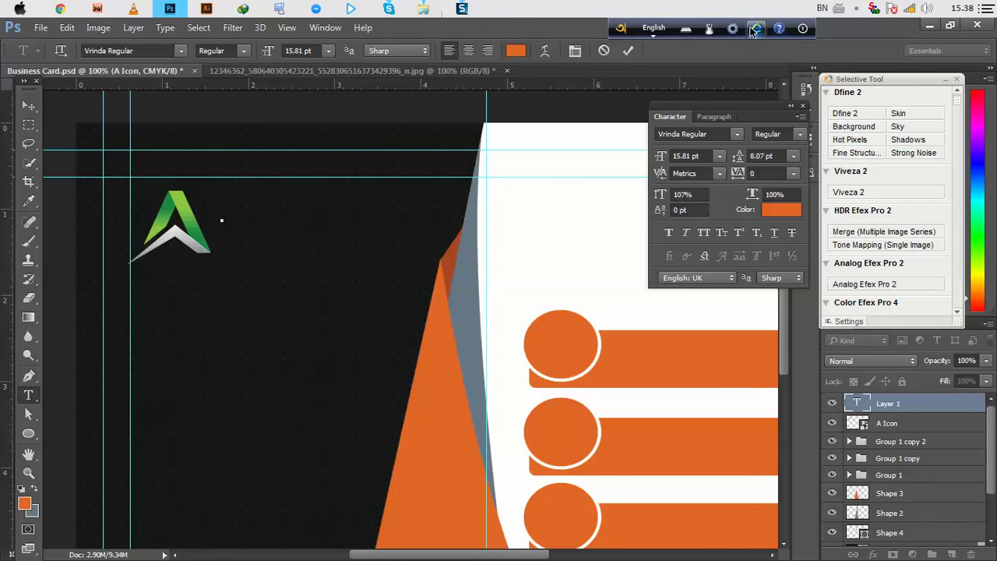
pyautogui.click(737, 35)
pyautogui.click(755, 67)
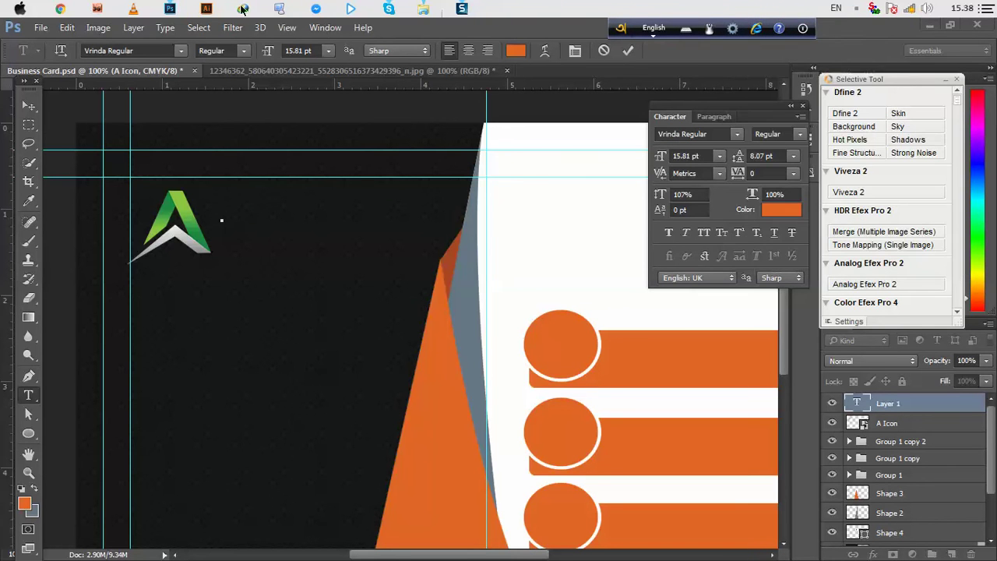
# Choose a font from the font list, clear mistyped characters, and switch input to English.
pyautogui.click(180, 51)
pyautogui.press('Up')
pyautogui.press('Up')
pyautogui.press('Up')
pyautogui.press('Up')
pyautogui.press('Up')
pyautogui.press('Up')
pyautogui.press('Up')
pyautogui.press('Up')
pyautogui.press('Up')
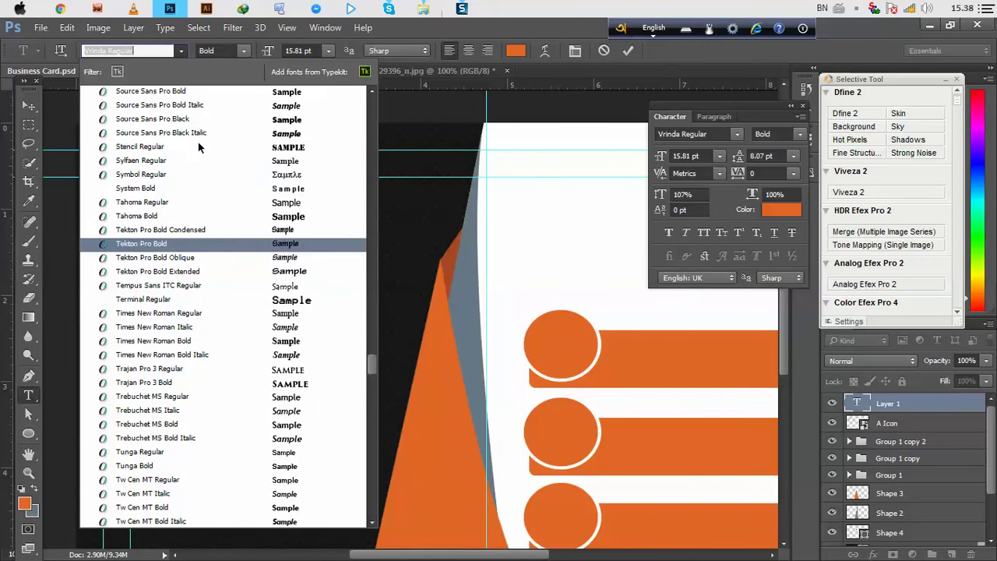
pyautogui.click(237, 122)
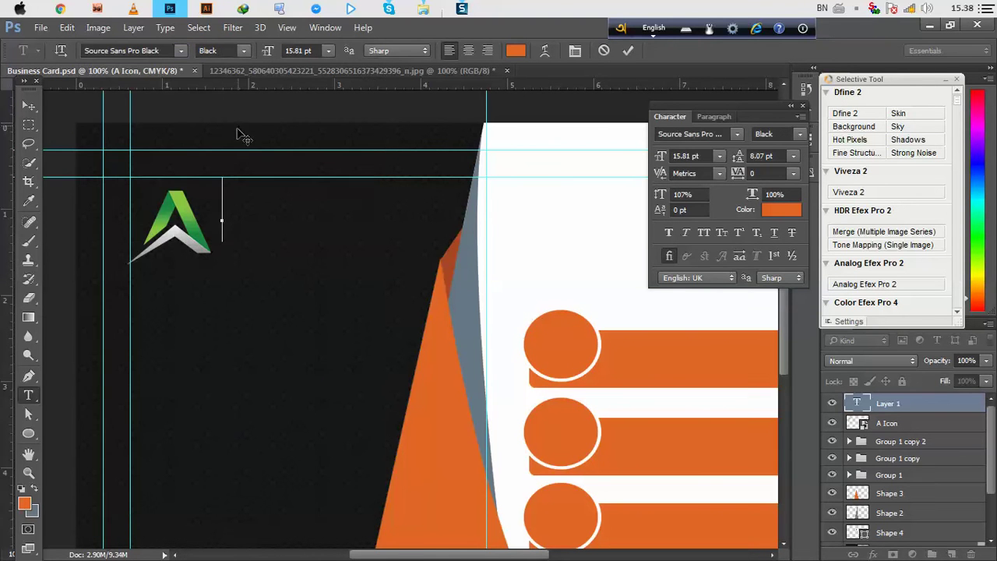
pyautogui.write('( Y')
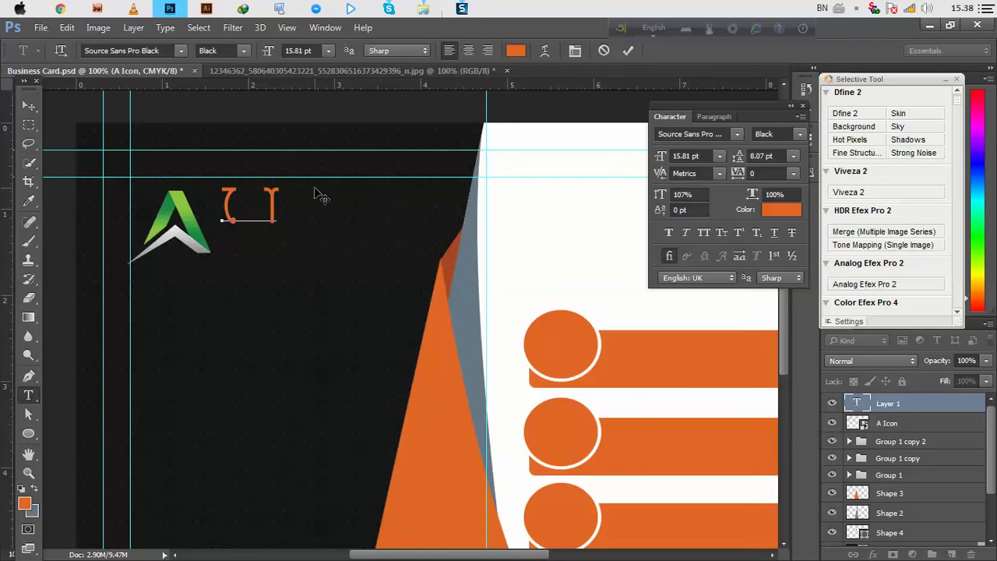
pyautogui.press('BackSpace')
pyautogui.press('BackSpace')
pyautogui.press('BackSpace')
pyautogui.click(823, 8)
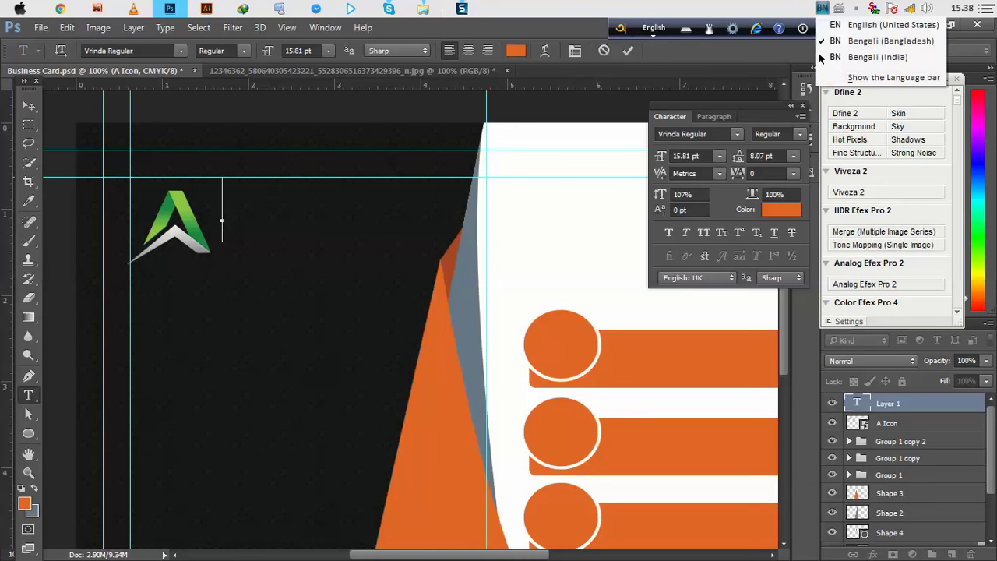
pyautogui.click(856, 24)
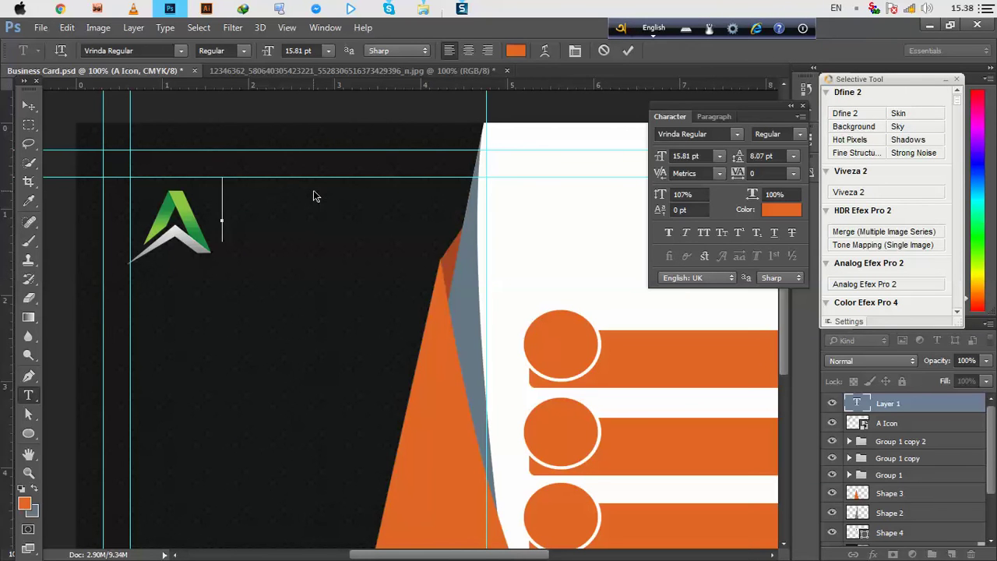
# Type 'Apple Graphic' and set the text size to 12.81 pt.
pyautogui.write('Appl')
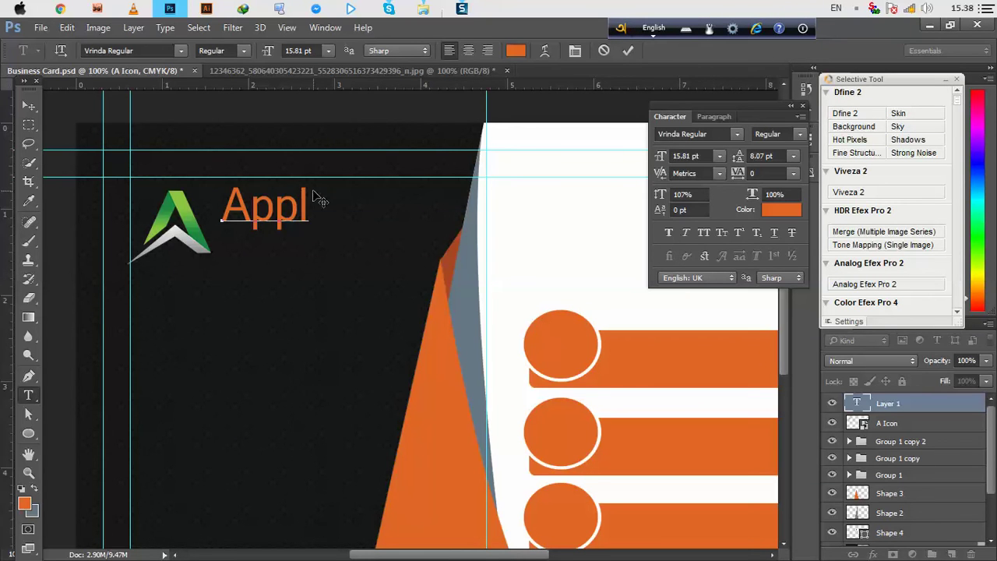
pyautogui.write('e  G')
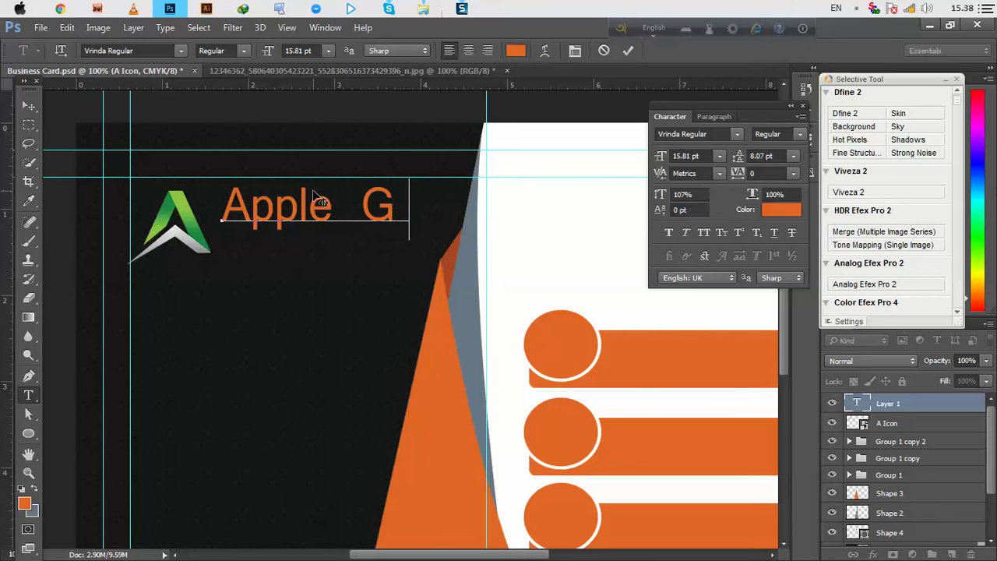
pyautogui.write('raphi')
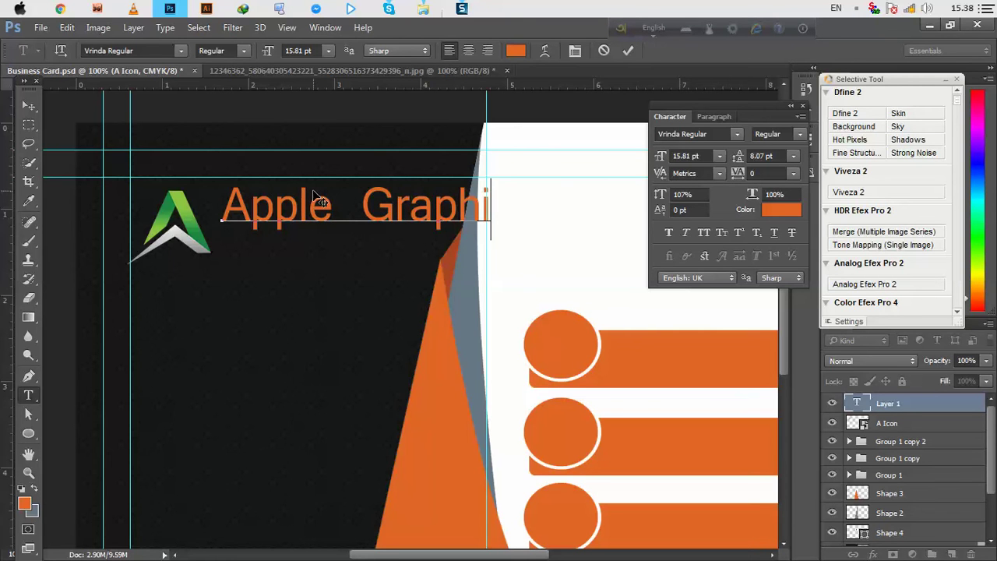
pyautogui.write('c')
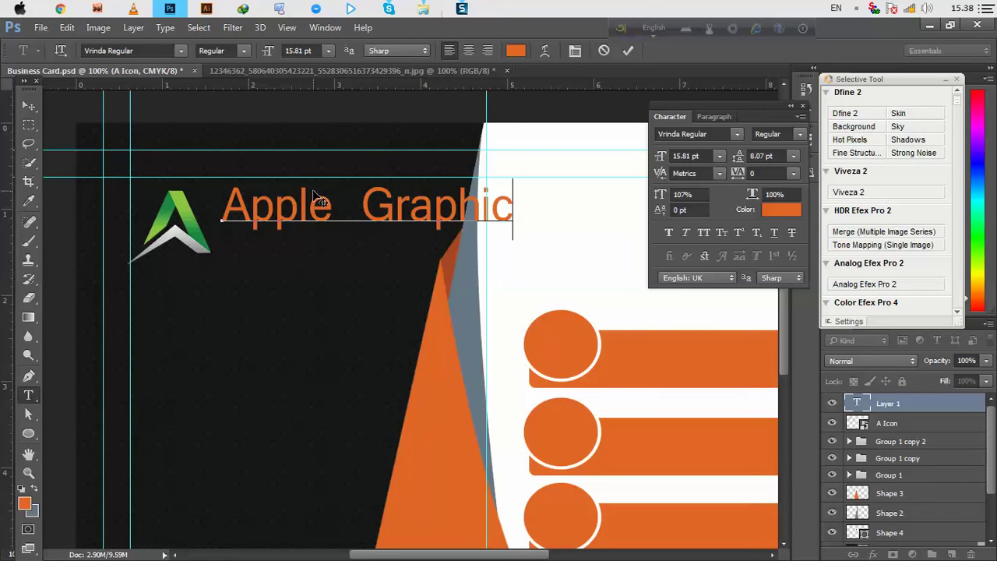
pyautogui.moveTo(512, 207); pyautogui.dragTo(222, 206)
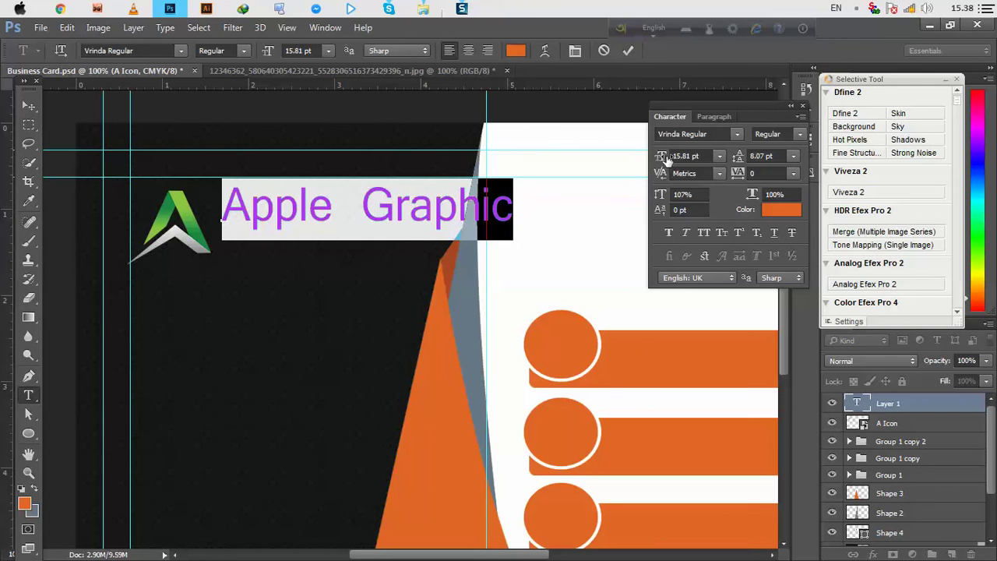
pyautogui.moveTo(664, 156); pyautogui.dragTo(661, 157)
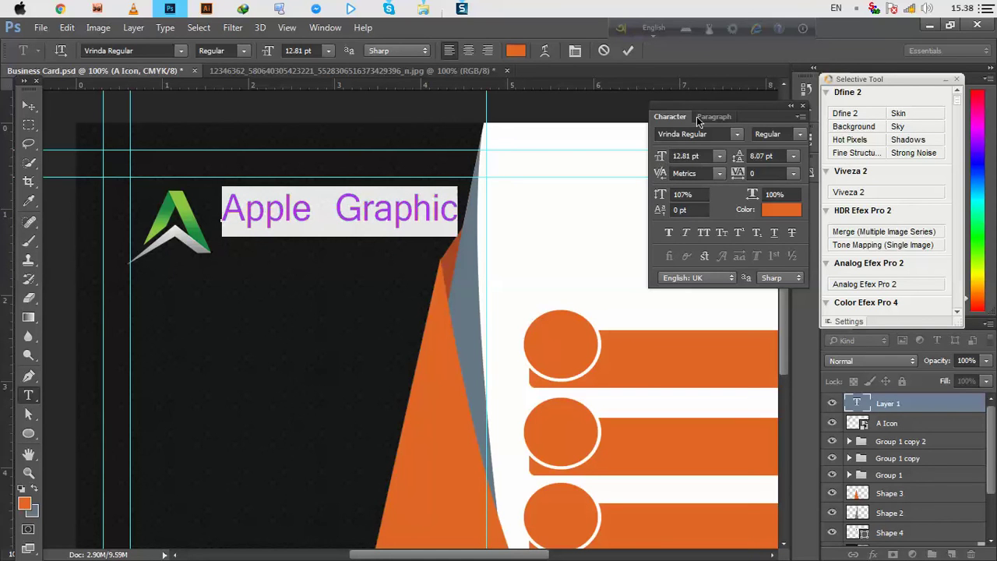
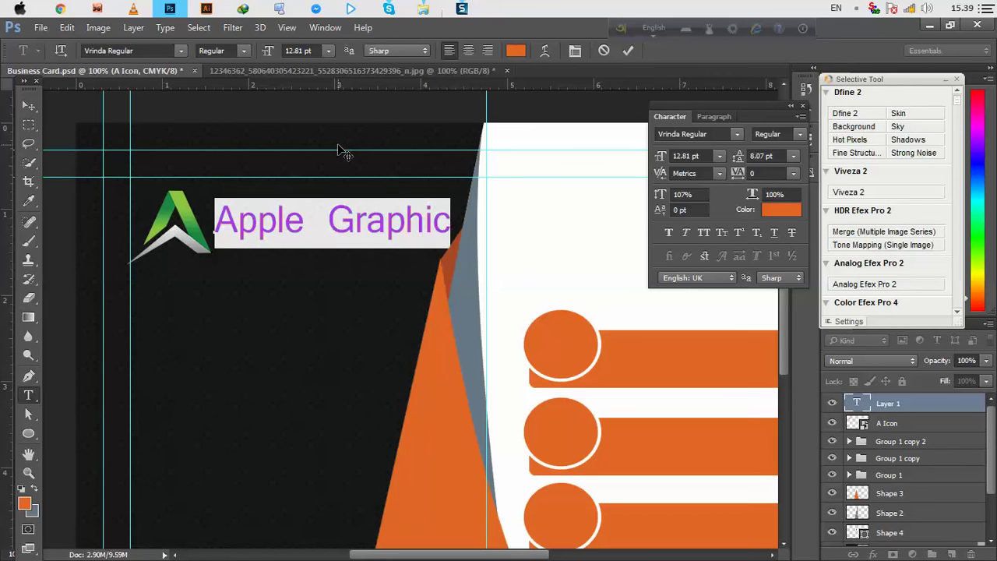
# Nudge the Apple Graphic heading slightly and change its colour to white (ffffff).
pyautogui.moveTo(340, 148); pyautogui.dragTo(337, 152)
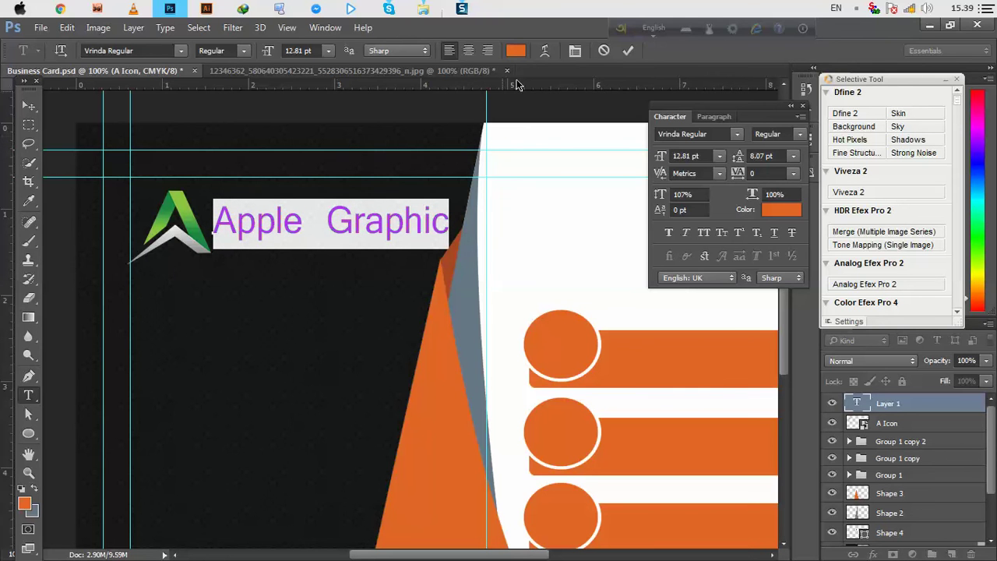
pyautogui.click(515, 50)
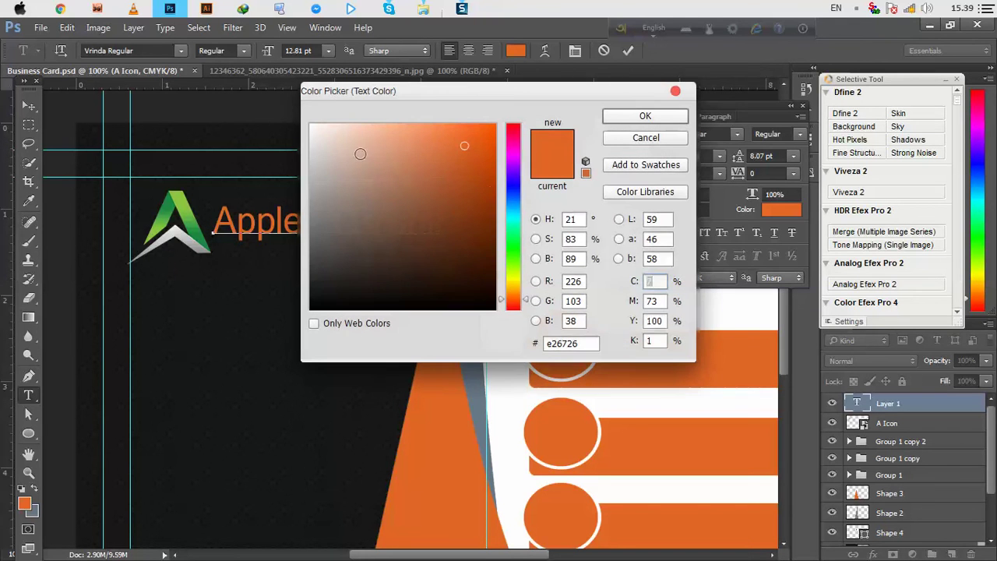
pyautogui.click(311, 126)
pyautogui.click(654, 117)
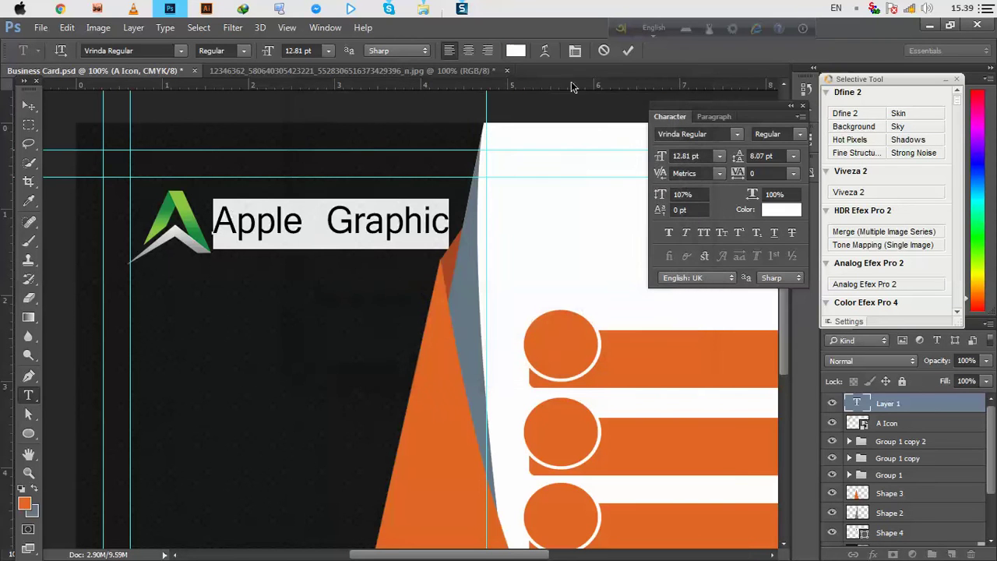
pyautogui.hotkey('ctrl', 'Return')
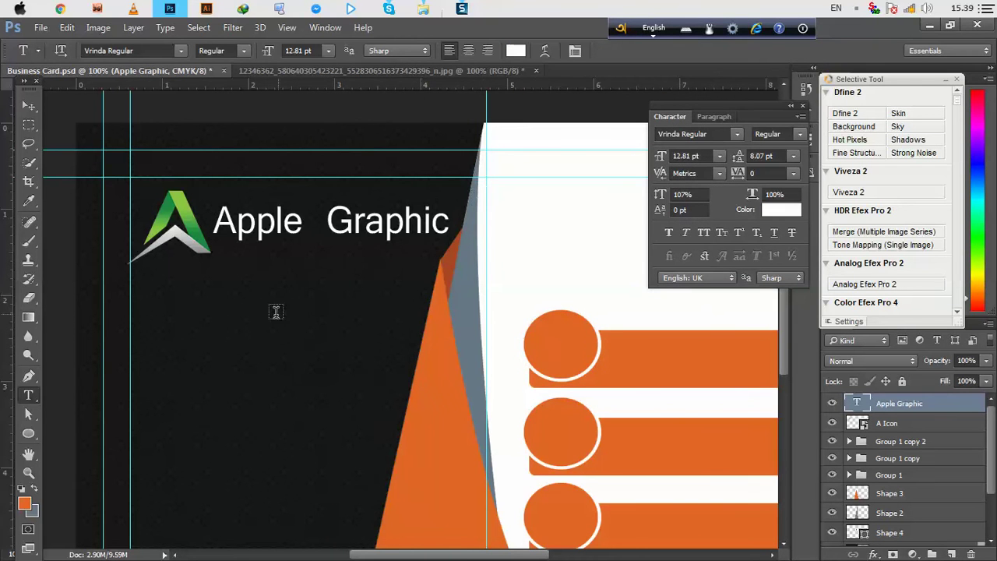
# Zoom out to the whole card and minimize Photoshop to the file browser.
pyautogui.click(28, 107)
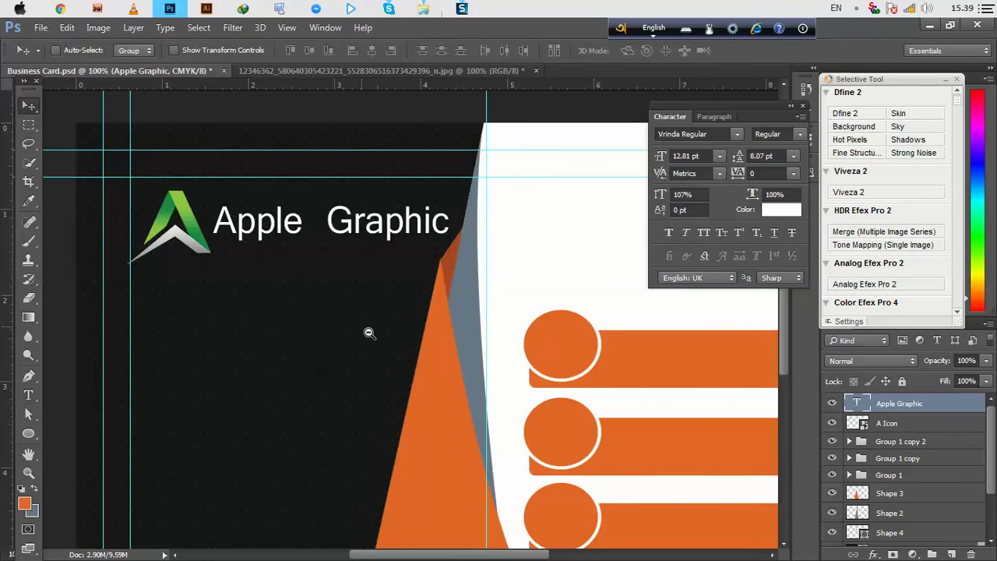
pyautogui.hotkey('ctrl', '-')
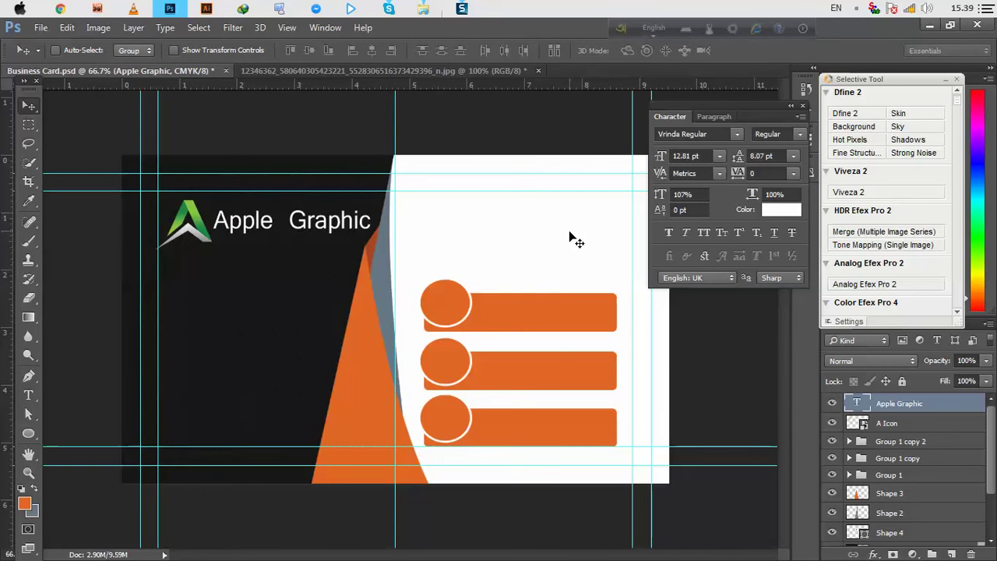
pyautogui.click(929, 25)
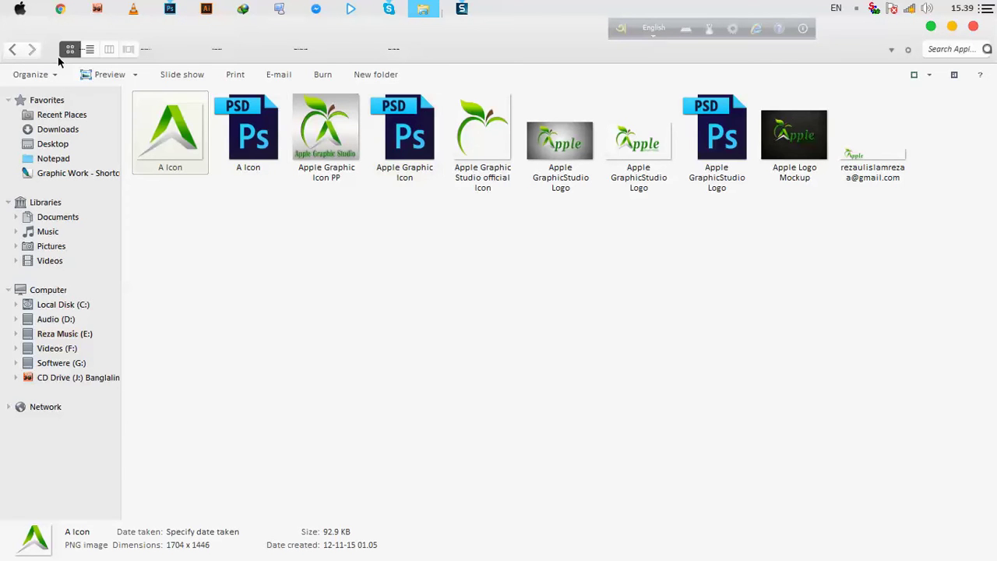
# Drop the Apple GraphicStudio Logo PNG from the Apple Studio Logo folder onto the card.
pyautogui.click(11, 49)
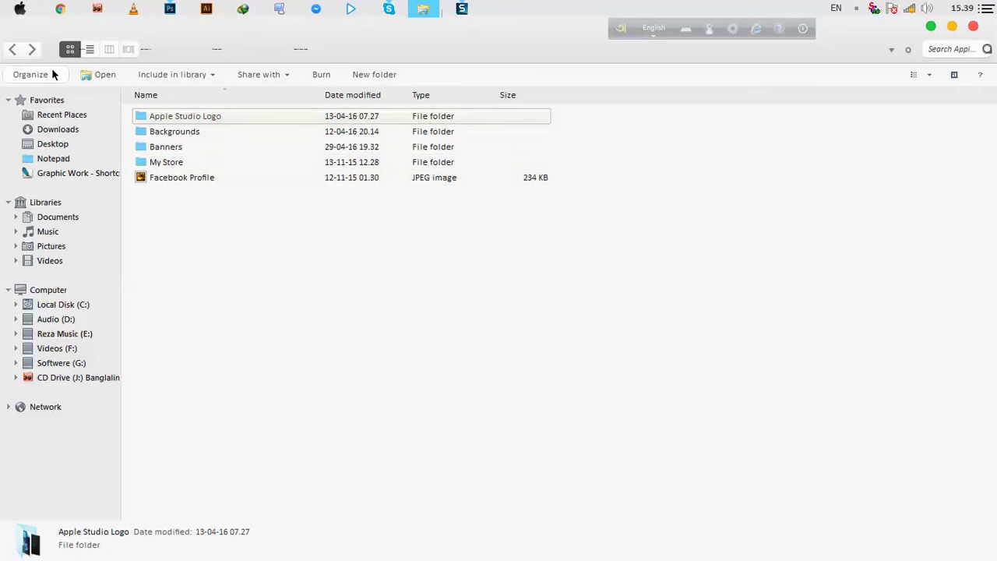
pyautogui.click(32, 49)
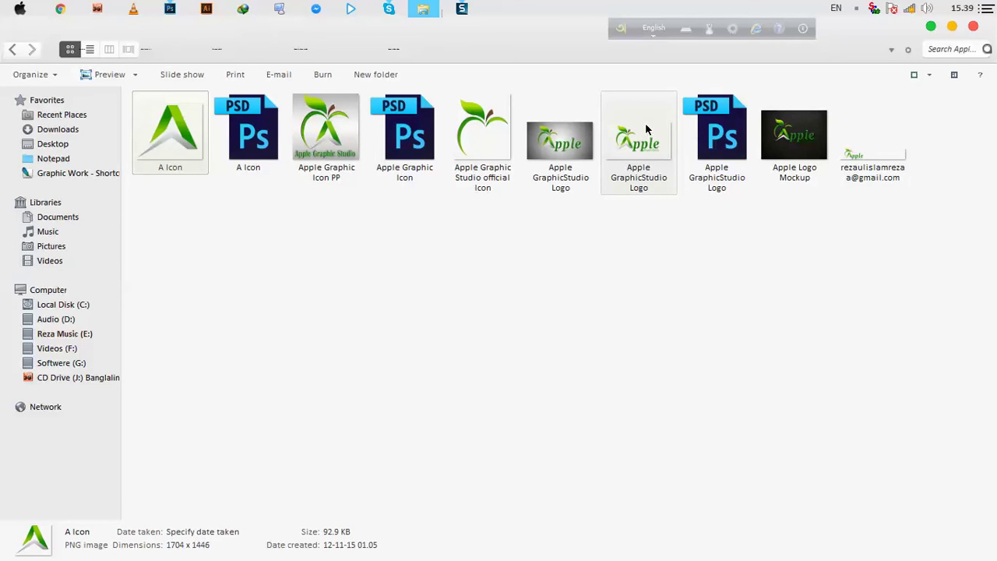
pyautogui.moveTo(645, 130)
pyautogui.mouseDown()
pyautogui.moveTo(336, 6)
pyautogui.moveTo(169, 6)
pyautogui.mouseUp()
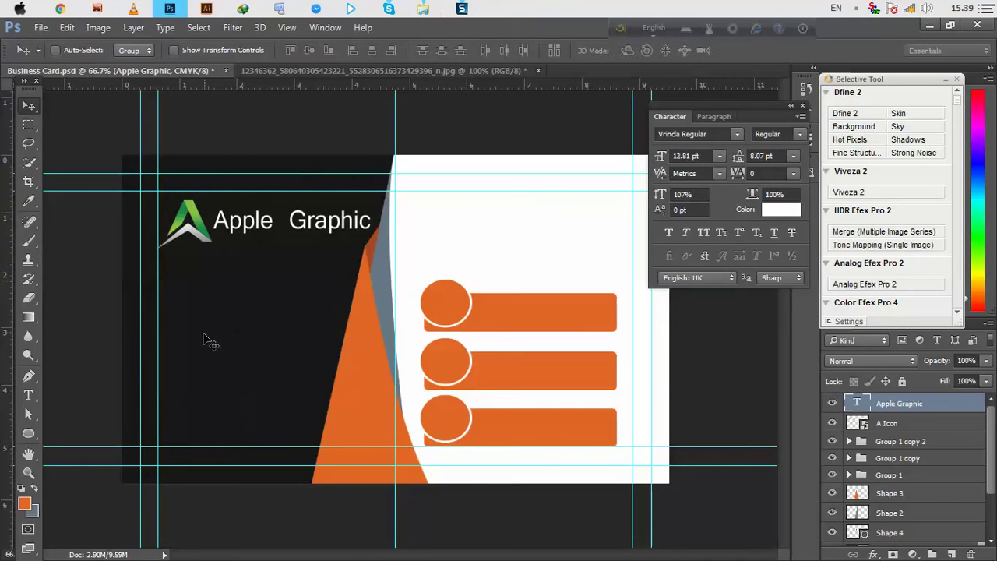
pyautogui.moveTo(170, 6); pyautogui.dragTo(202, 338)
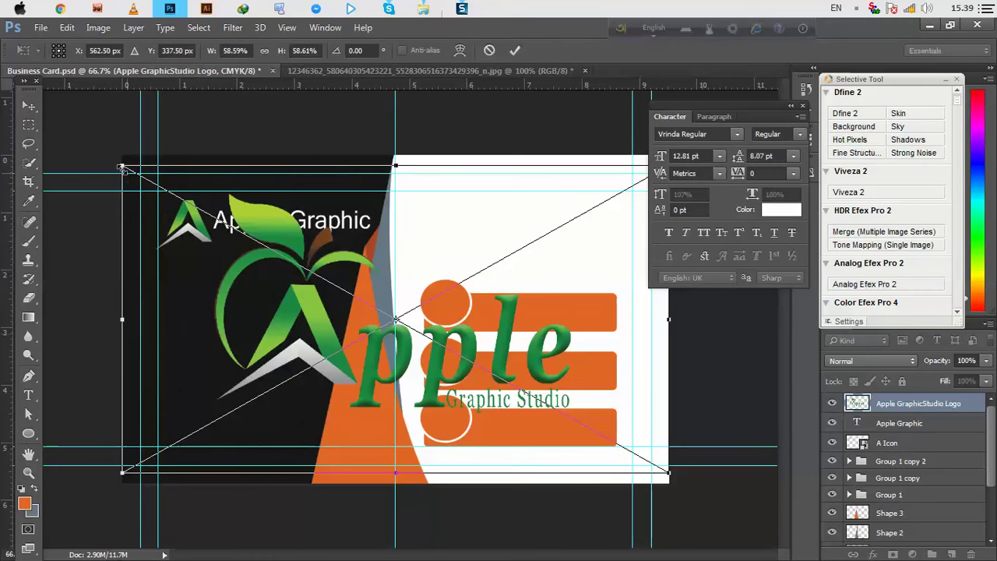
# Scale the placed logo to about 16% and place it on the card's dark left side.
pyautogui.moveTo(121, 168); pyautogui.dragTo(305, 269)
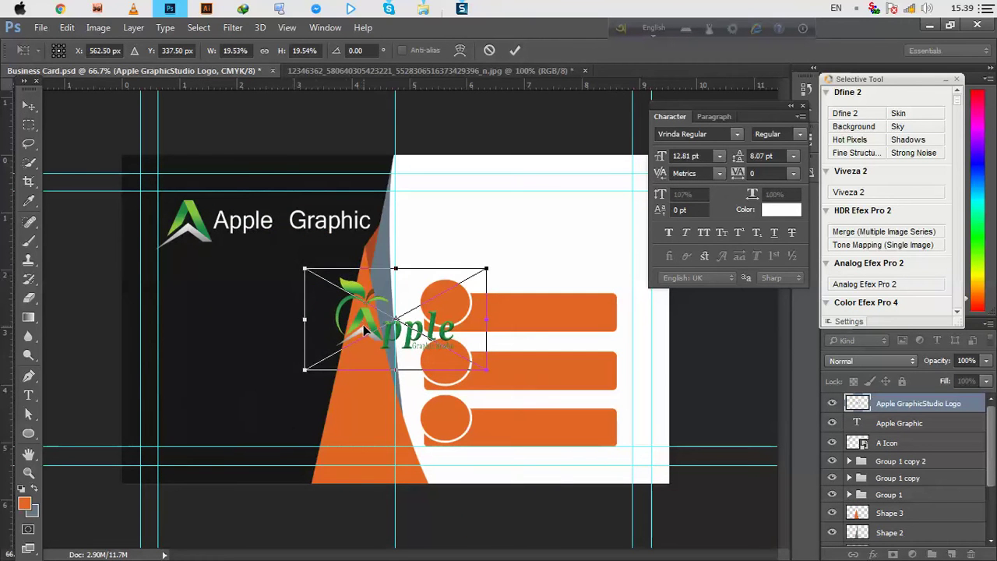
pyautogui.moveTo(365, 330); pyautogui.dragTo(205, 372)
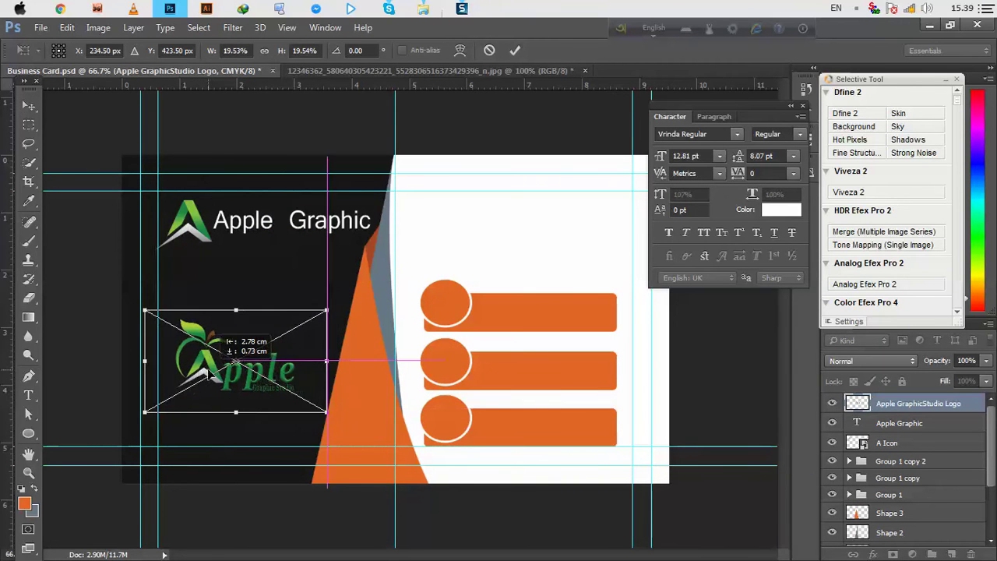
pyautogui.moveTo(148, 313); pyautogui.dragTo(162, 319)
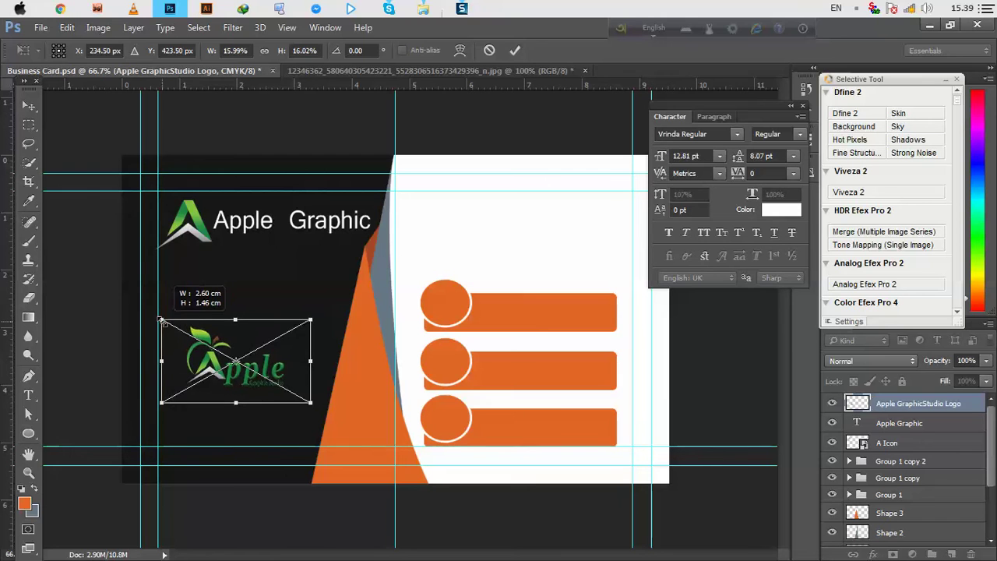
pyautogui.click(515, 50)
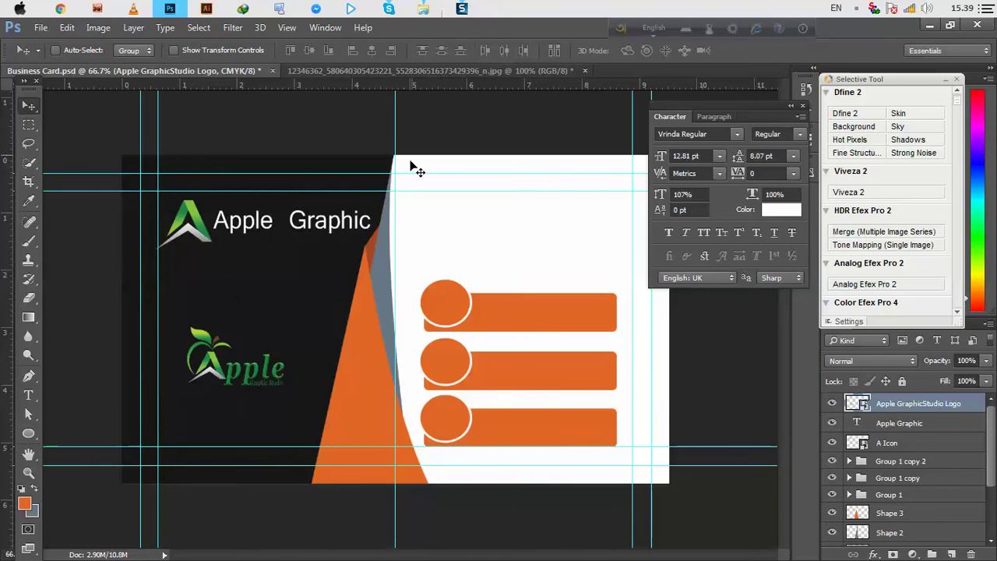
# Fine-tune the logo's position beneath the Apple Graphic heading.
pyautogui.moveTo(253, 372)
pyautogui.mouseDown()
pyautogui.moveTo(232, 412)
pyautogui.moveTo(238, 371)
pyautogui.mouseUp()
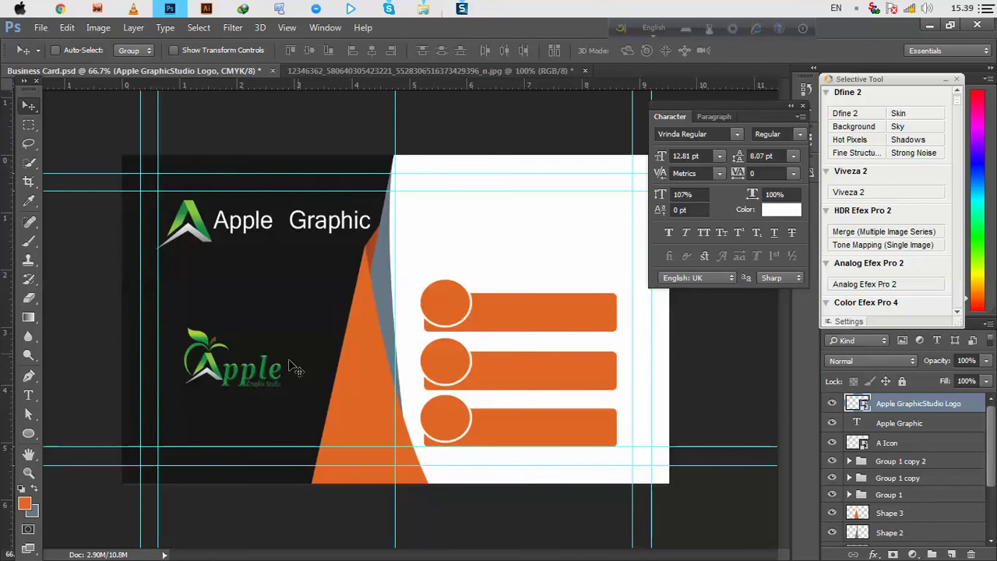
pyautogui.moveTo(259, 384)
pyautogui.mouseDown()
pyautogui.moveTo(251, 345)
pyautogui.moveTo(249, 397)
pyautogui.mouseUp()
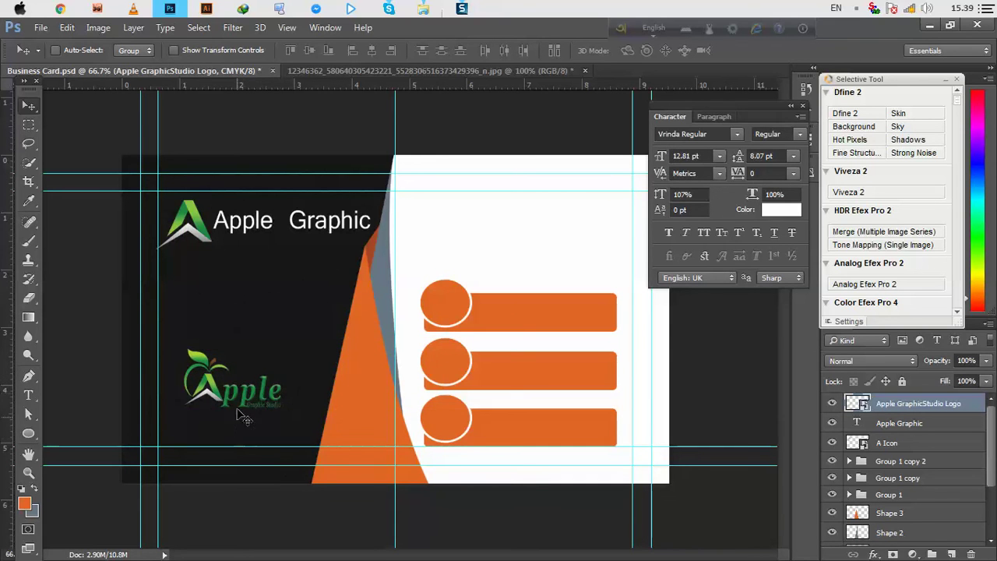
pyautogui.moveTo(249, 396)
pyautogui.mouseDown()
pyautogui.moveTo(234, 368)
pyautogui.moveTo(231, 402)
pyautogui.moveTo(195, 434)
pyautogui.moveTo(239, 426)
pyautogui.moveTo(234, 411)
pyautogui.moveTo(268, 356)
pyautogui.moveTo(262, 323)
pyautogui.mouseUp()
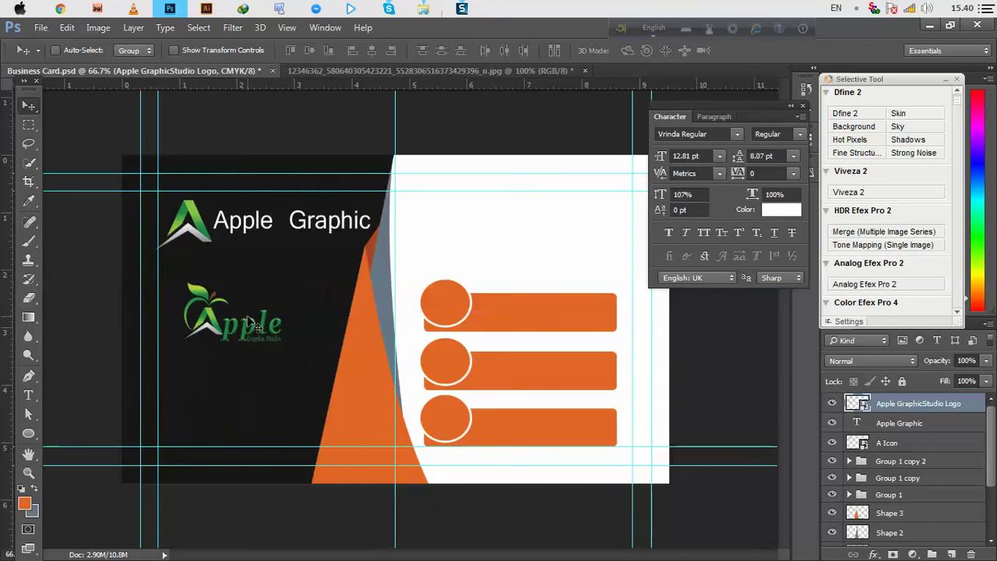
pyautogui.click(902, 423)
# Delete the Apple Graphic heading and A Icon layers.
pyautogui.keyDown('shift'); pyautogui.click(888, 443); pyautogui.keyUp('shift')
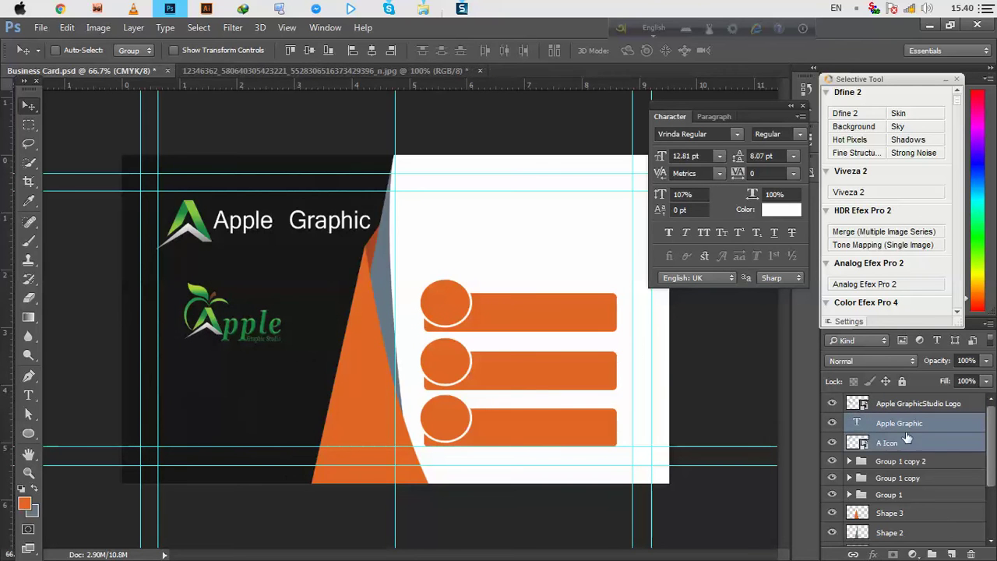
pyautogui.moveTo(892, 443); pyautogui.dragTo(972, 545)
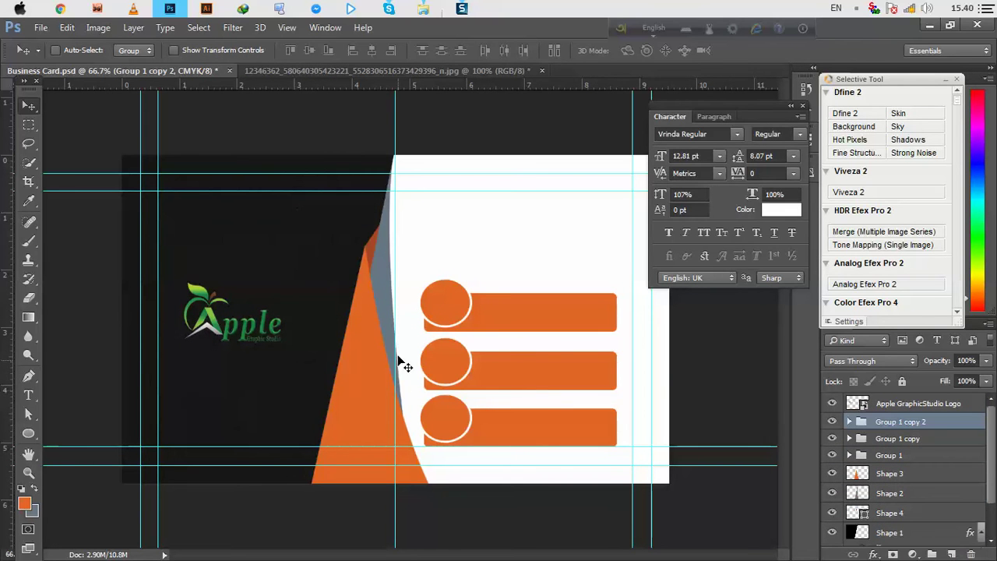
pyautogui.hotkey('ctrl', 't')
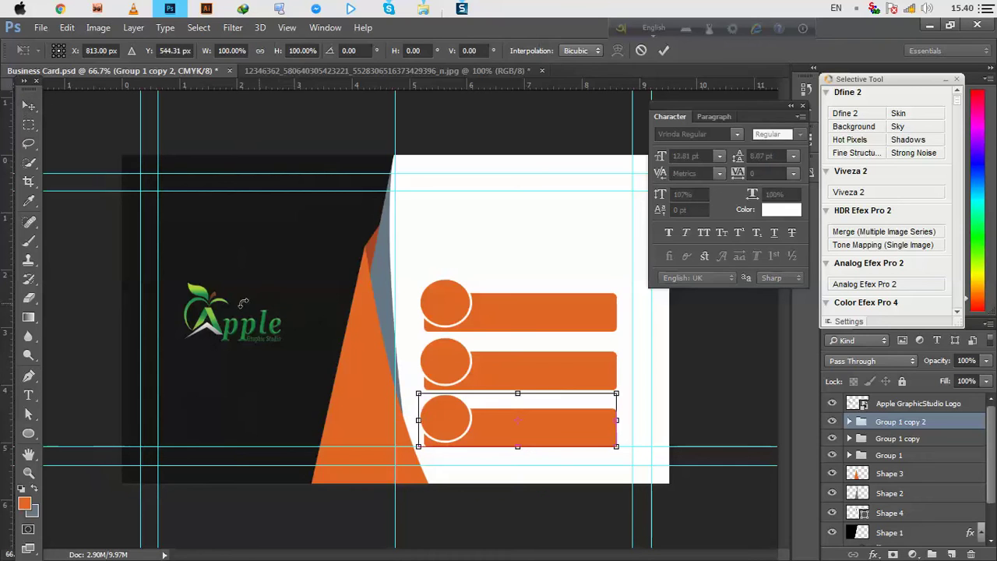
pyautogui.click(664, 51)
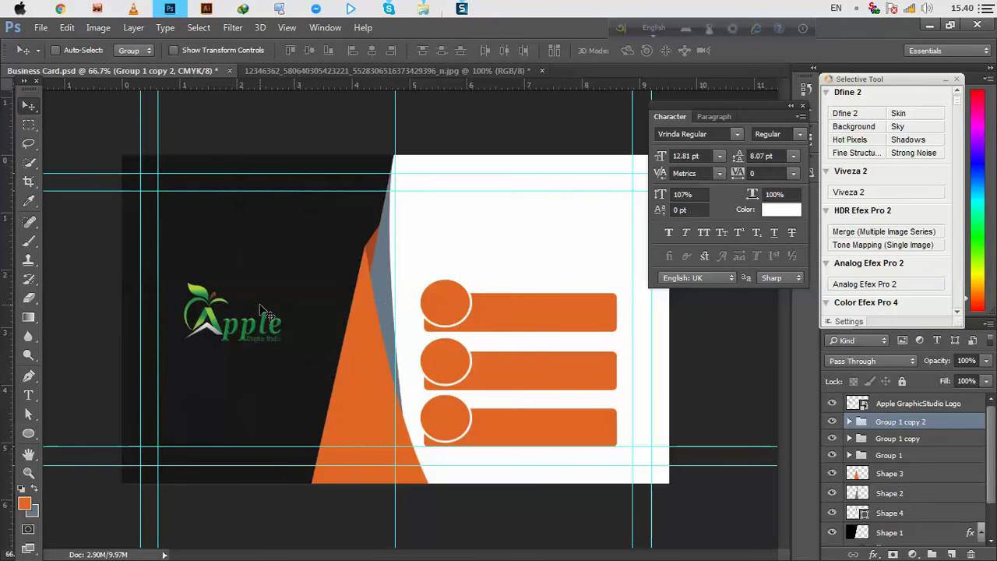
# Enlarge the Apple GraphicStudio logo to about 22% from its top-left corner.
pyautogui.rightClick(237, 325)
pyautogui.click(253, 337)
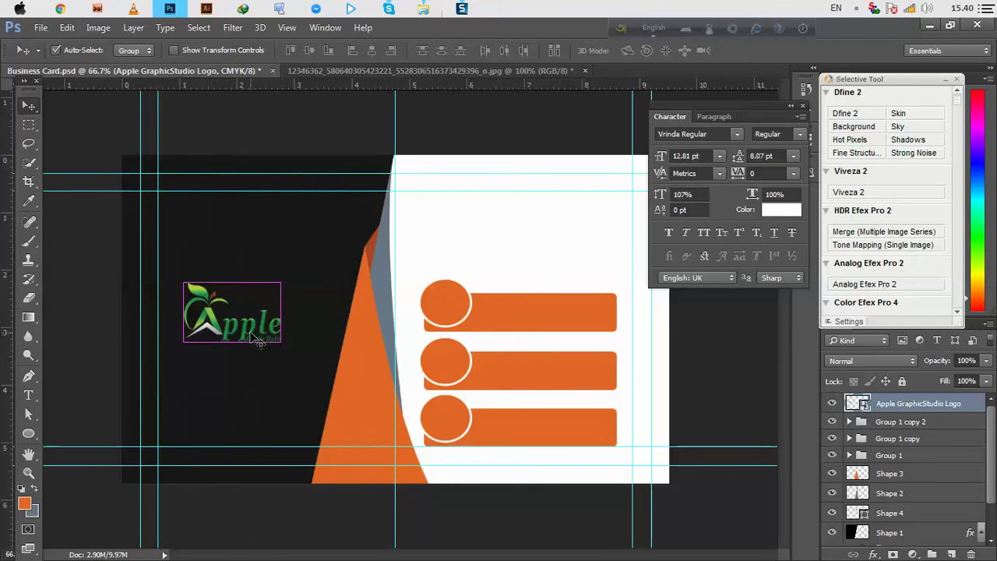
pyautogui.hotkey('ctrl', 't')
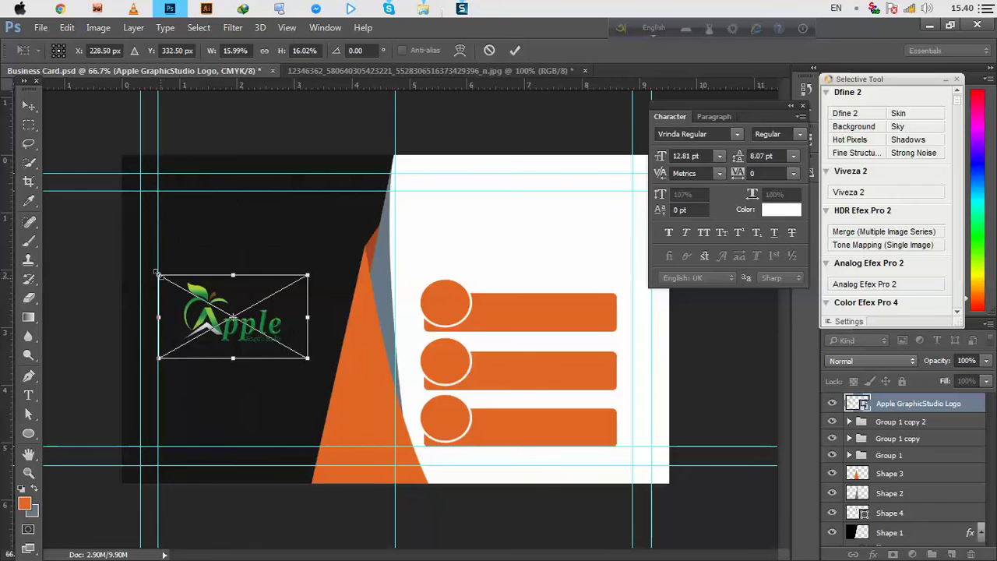
pyautogui.moveTo(159, 276); pyautogui.dragTo(134, 251)
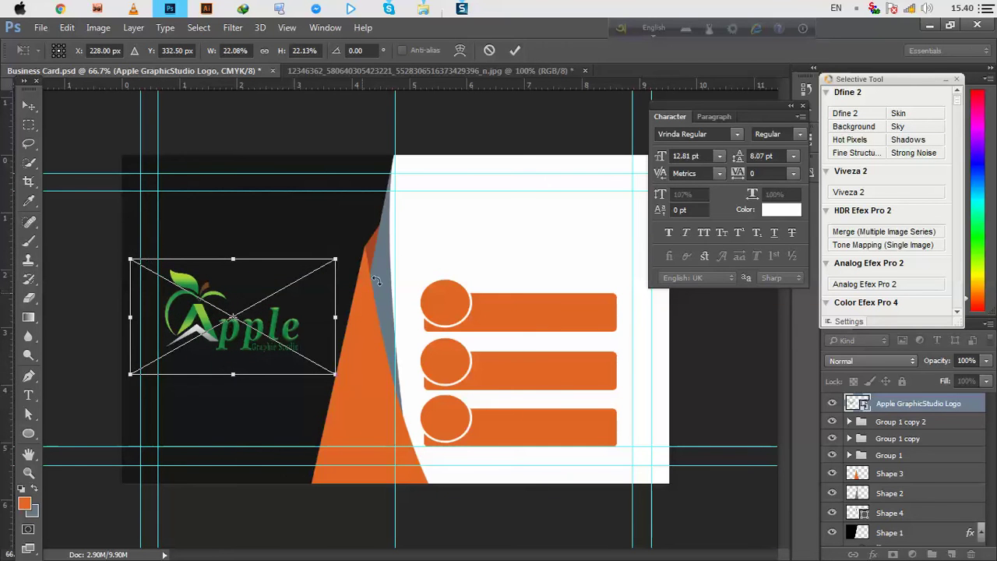
pyautogui.click(515, 50)
# Zoom out to check the whole card, then bring up the business-card mockup photo.
pyautogui.keyDown('alt'); pyautogui.click(354, 309); pyautogui.keyUp('alt')
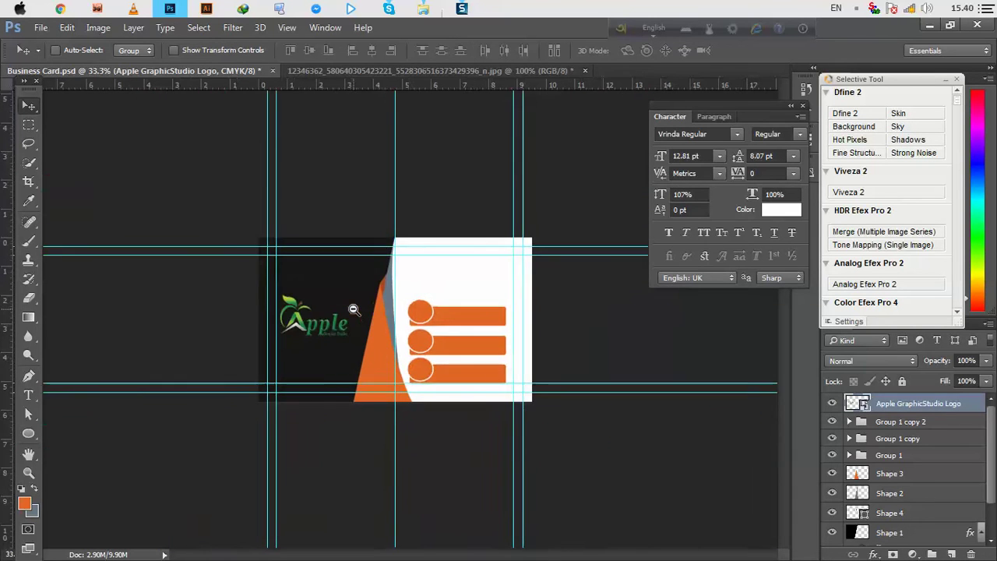
pyautogui.keyDown('alt'); pyautogui.click(354, 309); pyautogui.keyUp('alt')
pyautogui.keyDown('ctrl'); pyautogui.click(427, 300); pyautogui.keyUp('ctrl')
pyautogui.hotkey('ctrl', '+')
pyautogui.hotkey('ctrl', '+')
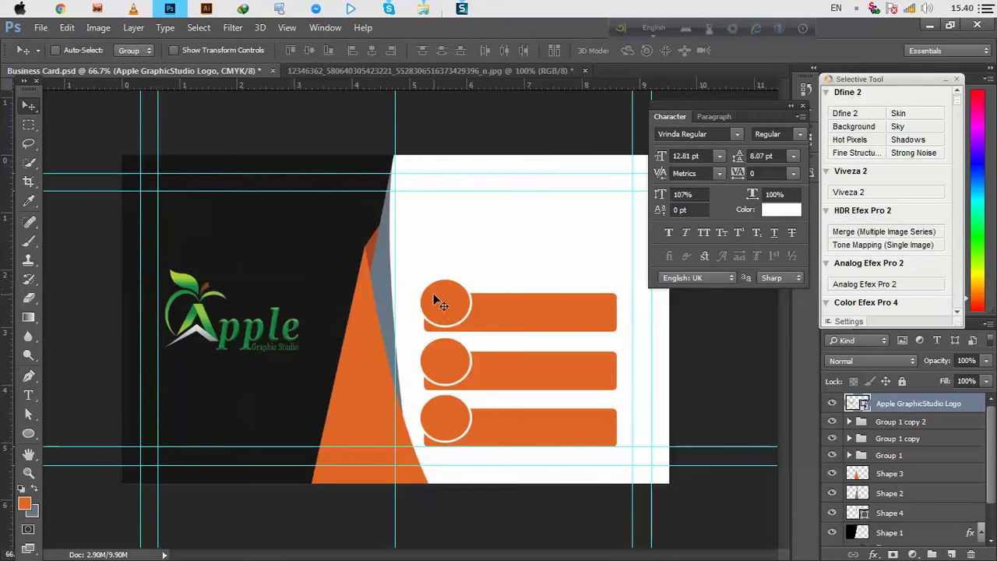
pyautogui.click(405, 70)
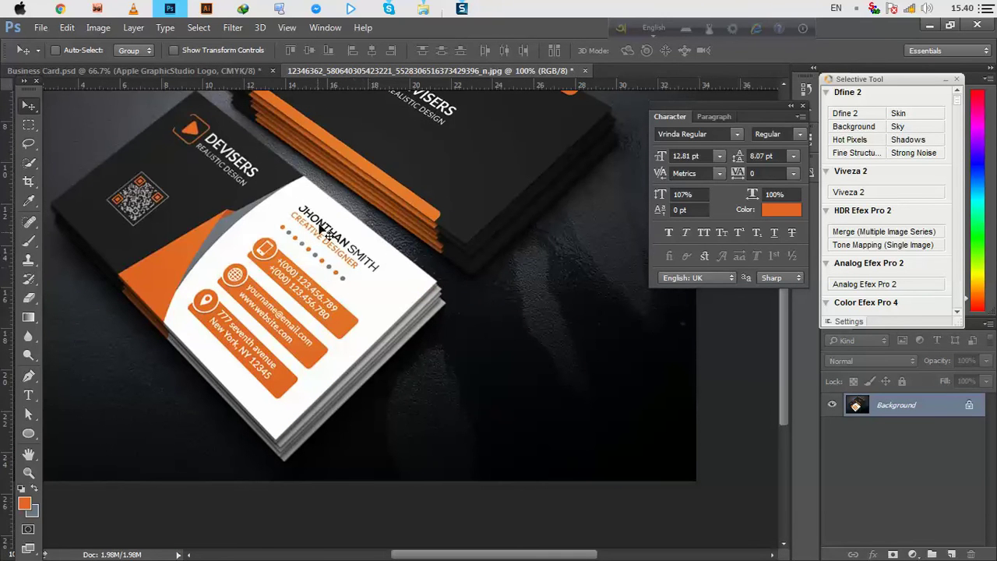
# Add the designer's name in orange at the top of the card's white side.
pyautogui.click(144, 71)
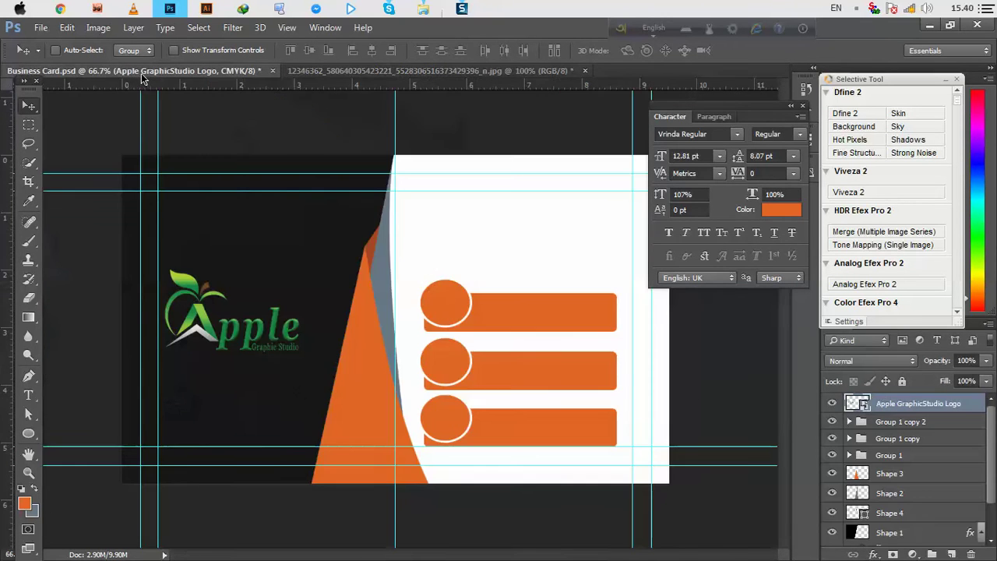
pyautogui.click(29, 395)
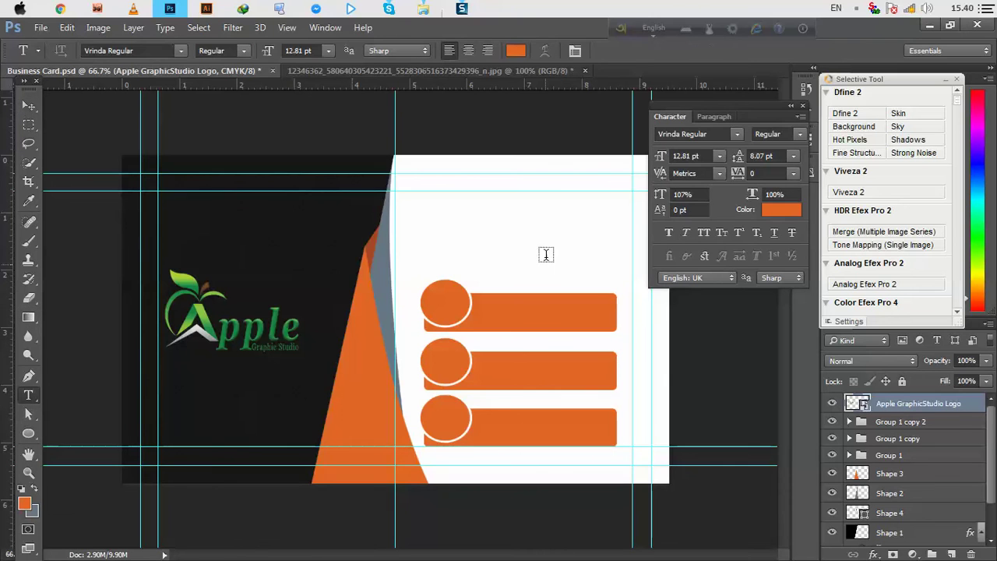
pyautogui.click(418, 207)
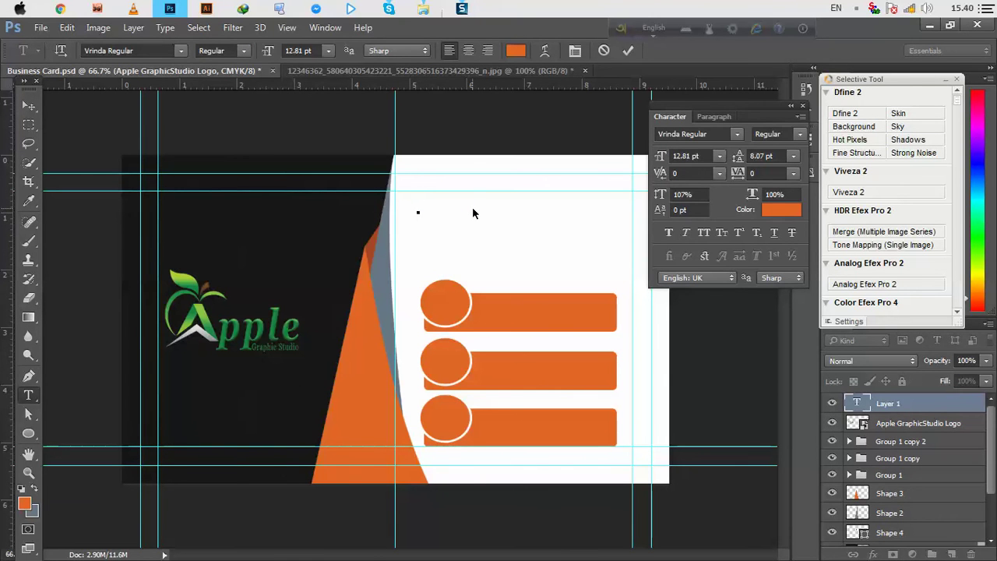
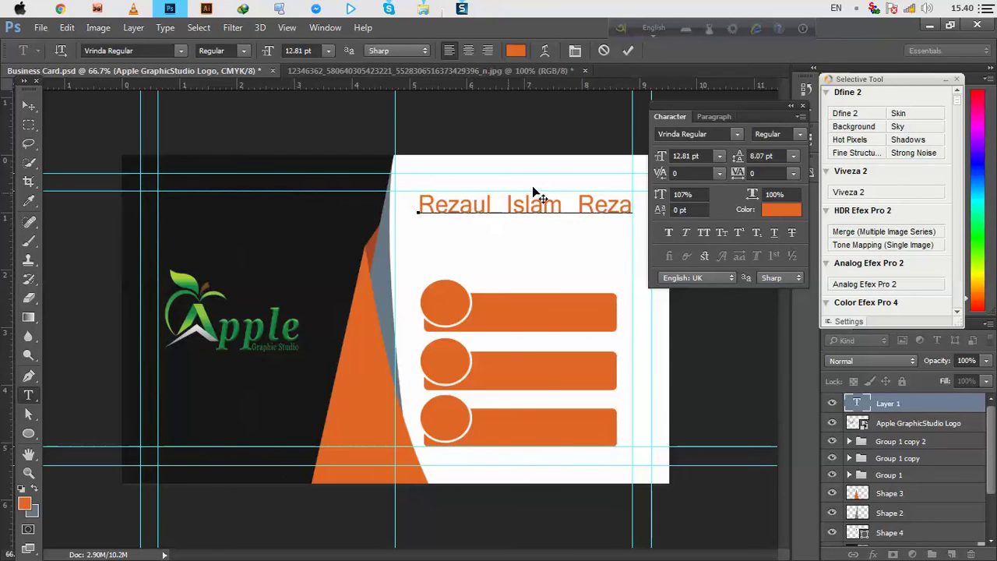
pyautogui.click(628, 50)
# Select the name text in the Business Card document and colour it black.
pyautogui.click(363, 71)
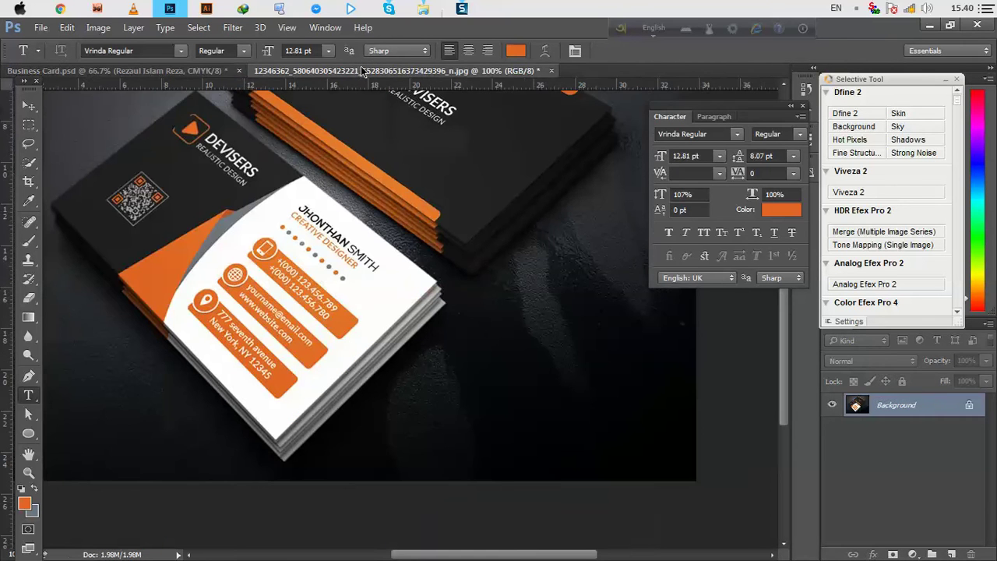
pyautogui.scroll(1, 429, 214)
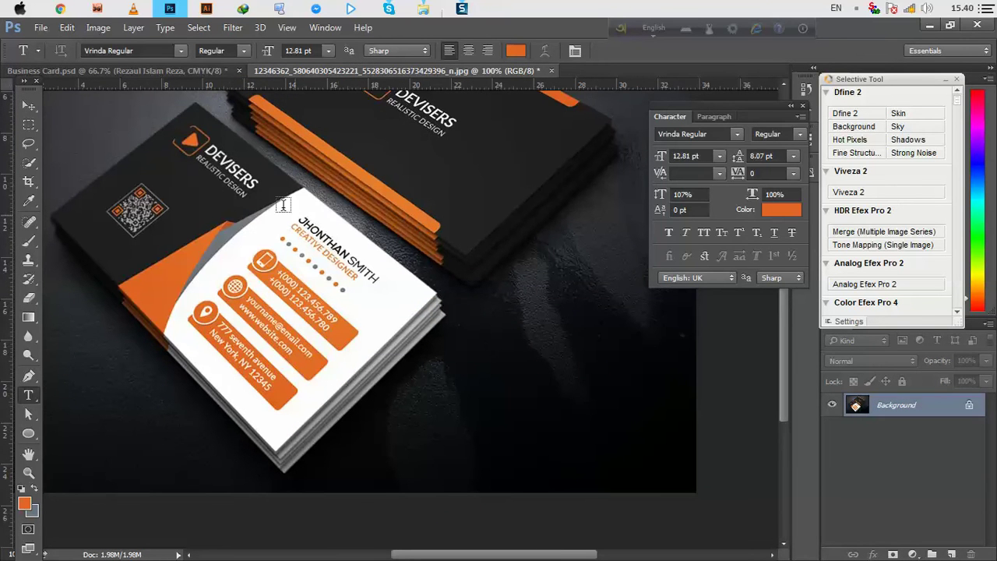
pyautogui.click(158, 72)
pyautogui.moveTo(419, 204); pyautogui.dragTo(632, 206)
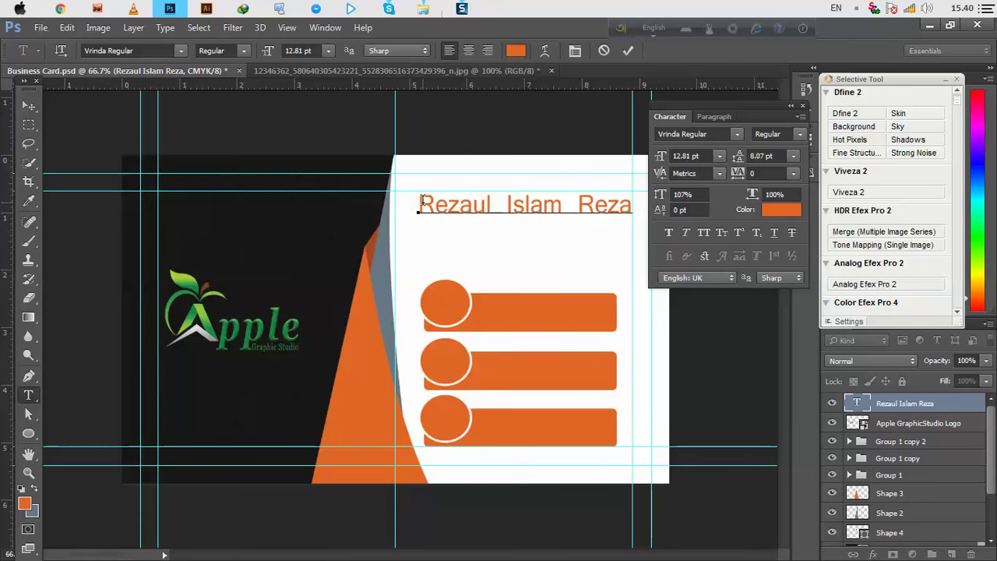
pyautogui.click(779, 210)
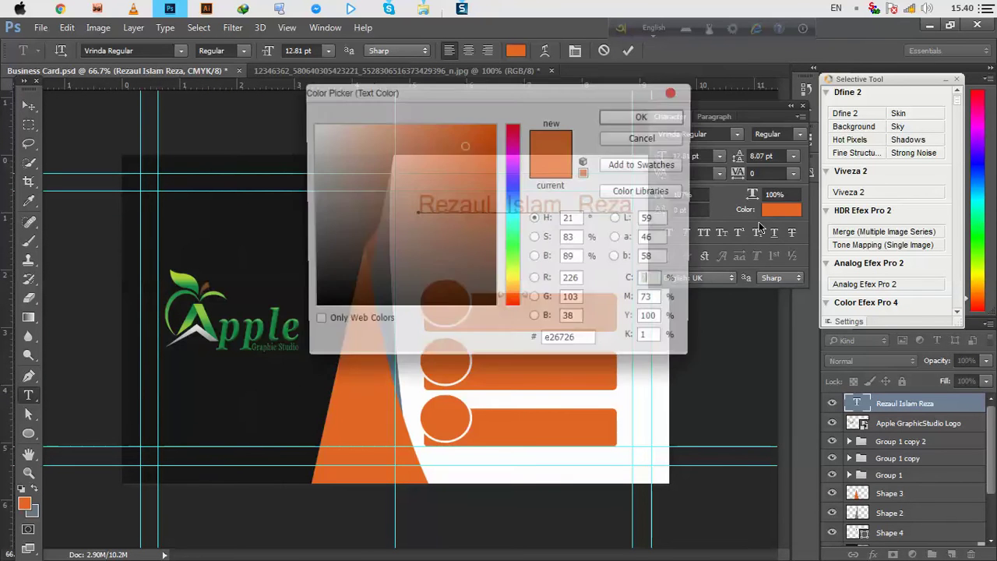
pyautogui.click(492, 308)
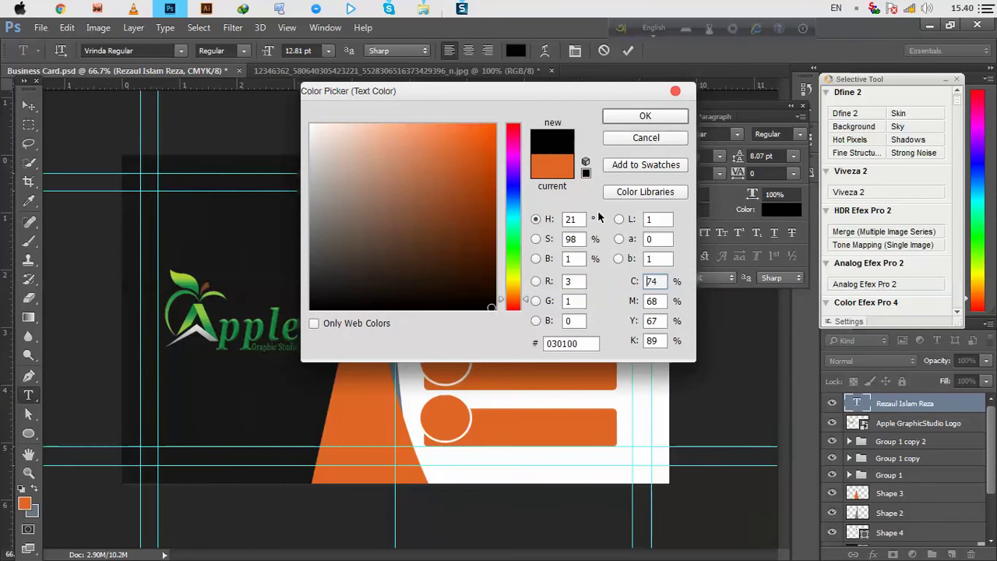
pyautogui.click(635, 118)
# Tighten the word spaces before the second and last words of the name.
pyautogui.click(506, 195)
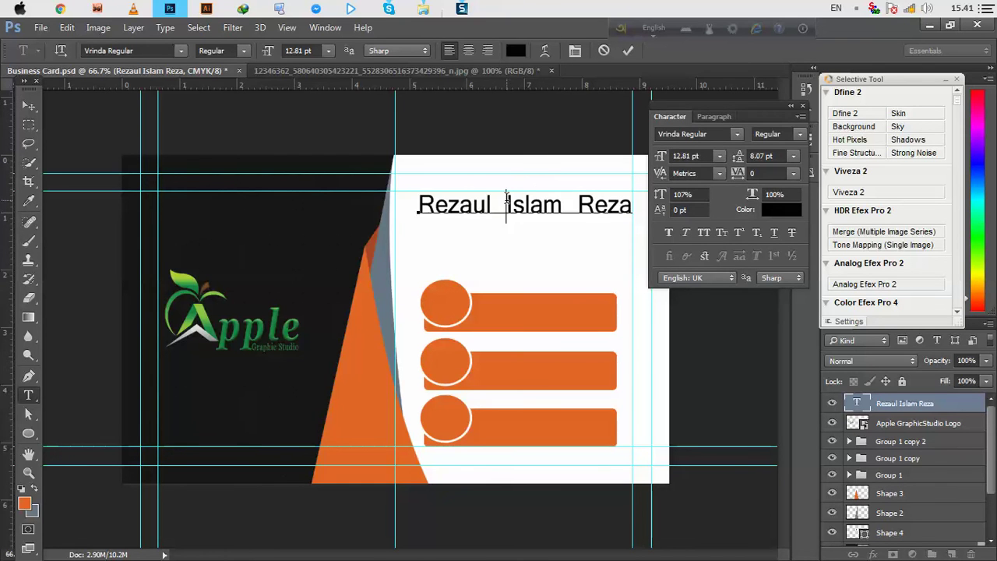
pyautogui.moveTo(506, 194); pyautogui.dragTo(494, 196)
pyautogui.moveTo(737, 176); pyautogui.dragTo(724, 174)
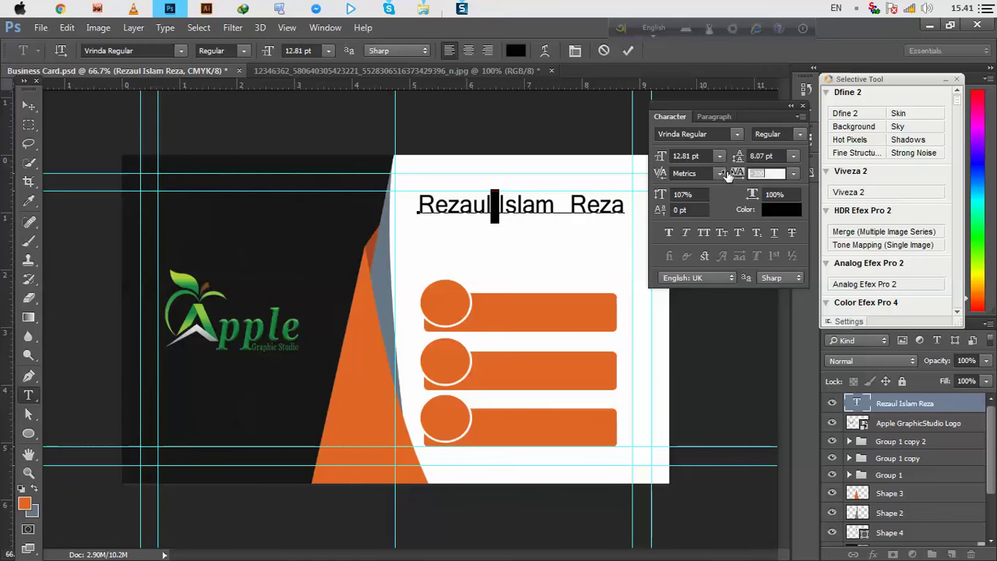
pyautogui.click(572, 204)
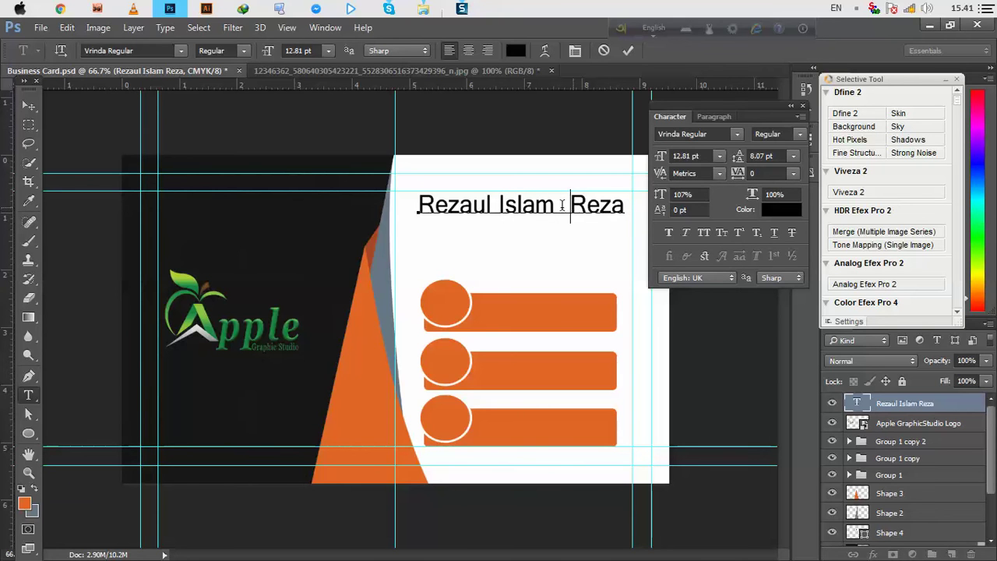
pyautogui.moveTo(562, 204); pyautogui.dragTo(574, 204)
pyautogui.moveTo(753, 201); pyautogui.dragTo(723, 198)
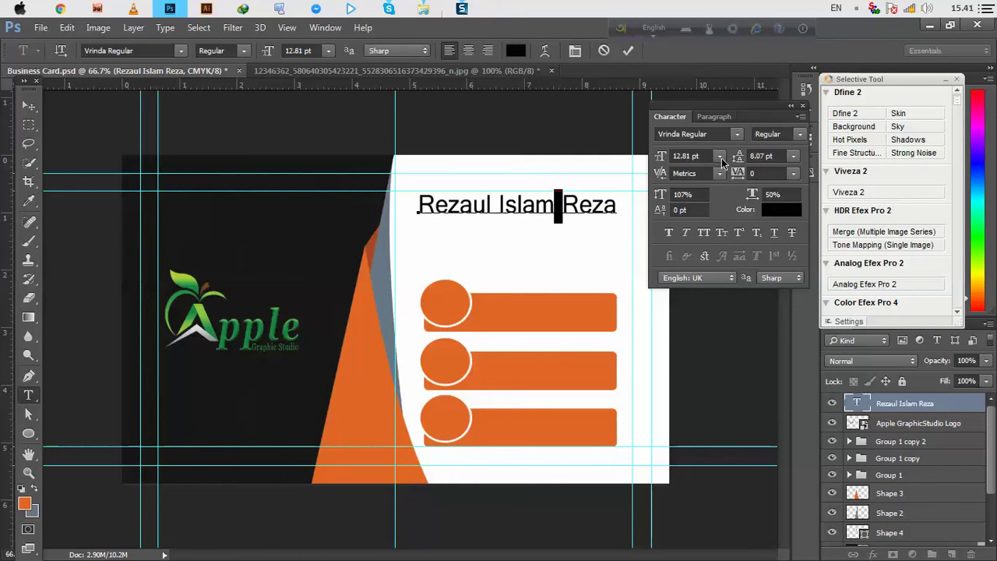
pyautogui.click(628, 50)
pyautogui.click(427, 205)
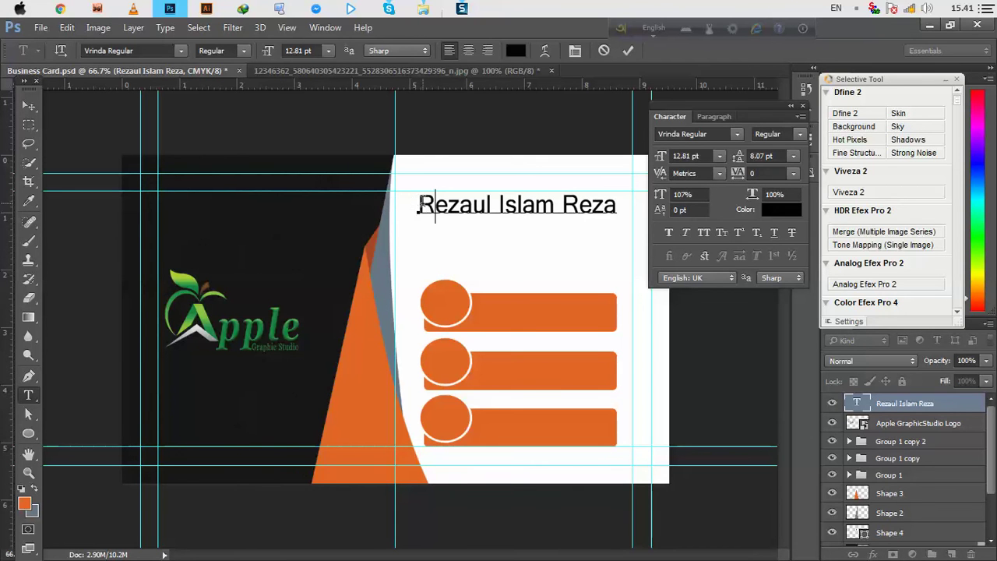
pyautogui.moveTo(419, 205); pyautogui.dragTo(619, 207)
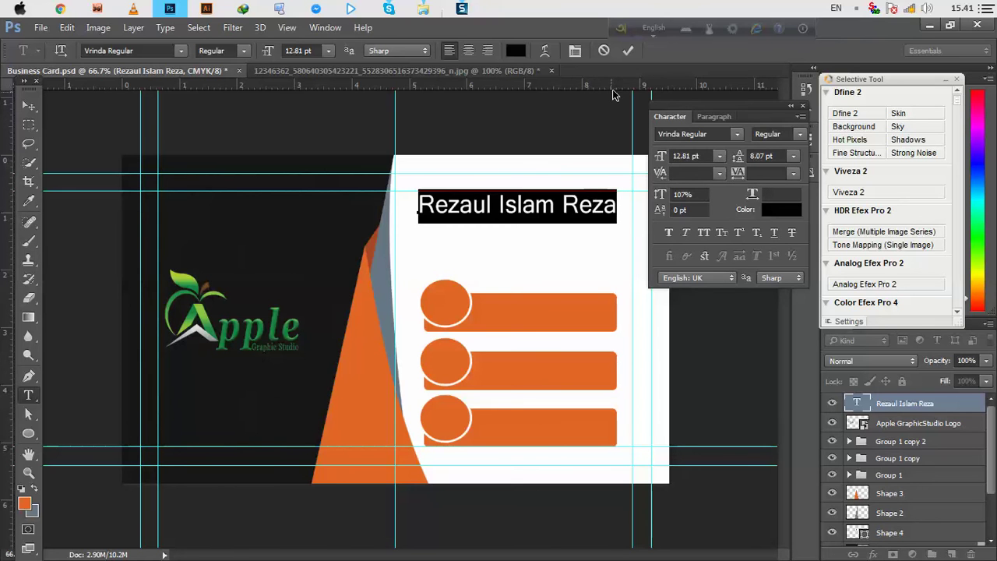
pyautogui.click(628, 51)
# Stretch the name slightly taller, scale it down a touch, and nudge it into place.
pyautogui.press('v')
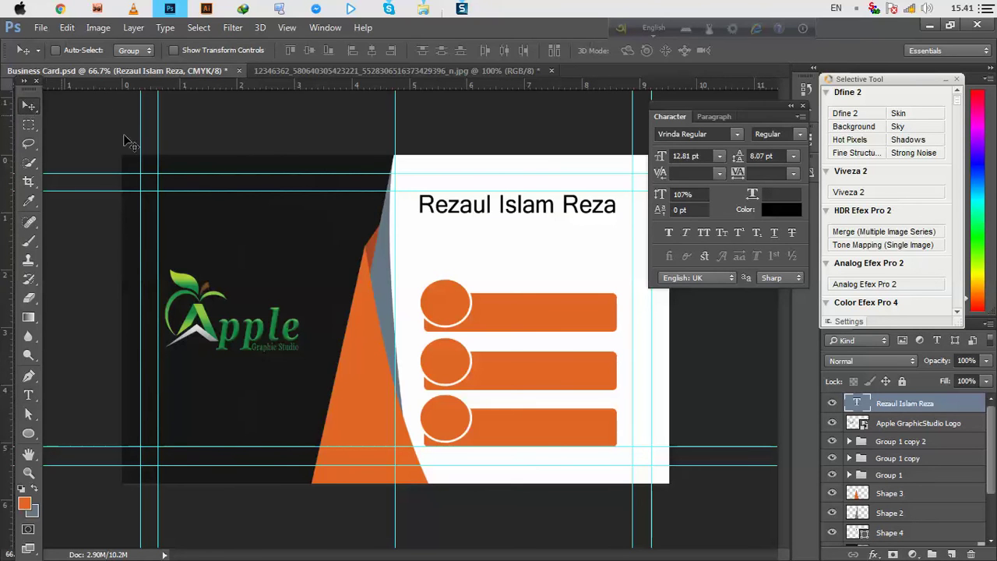
pyautogui.press('ctrl')
pyautogui.hotkey('ctrl', 't')
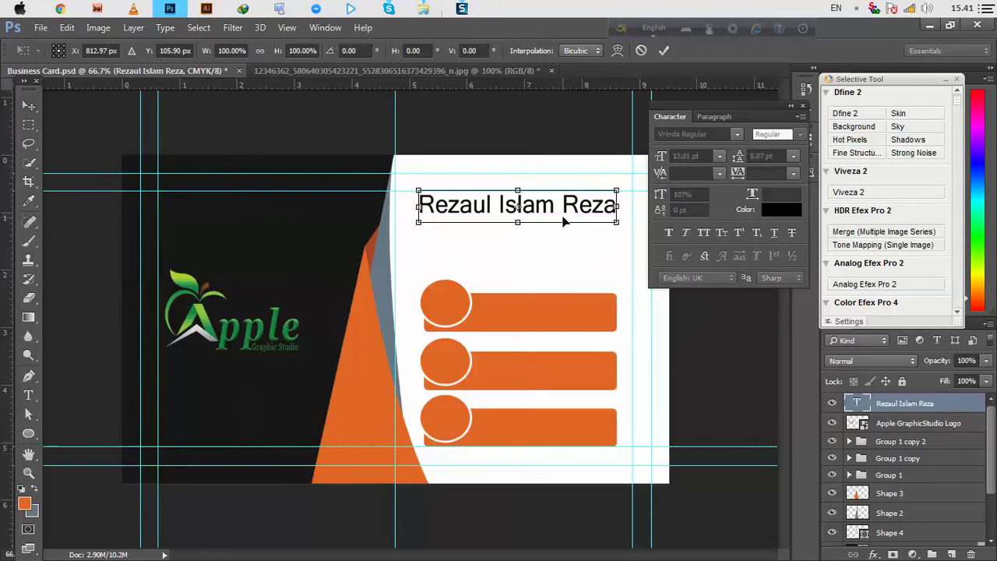
pyautogui.moveTo(516, 222); pyautogui.dragTo(518, 229)
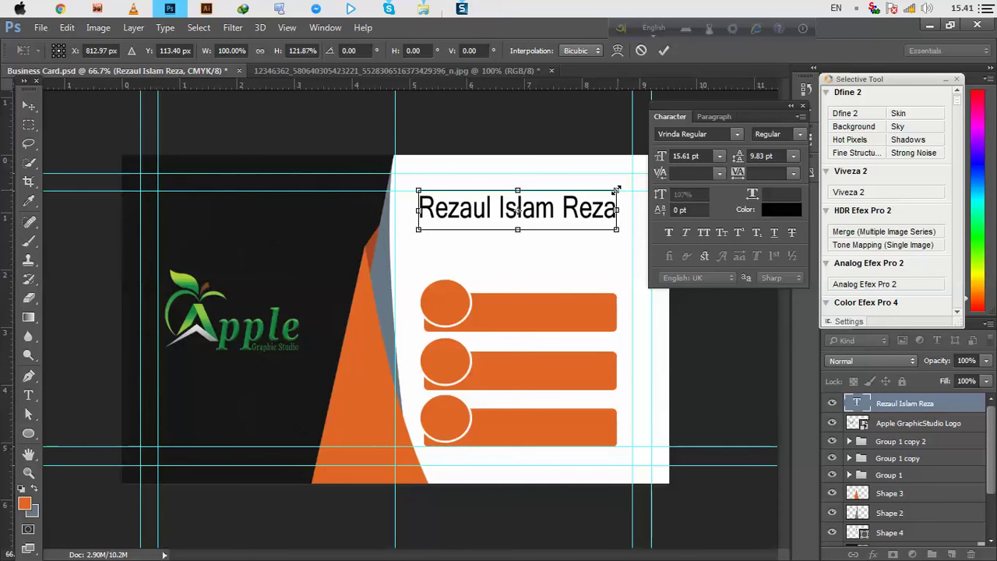
pyautogui.moveTo(618, 189); pyautogui.dragTo(609, 192)
pyautogui.click(663, 50)
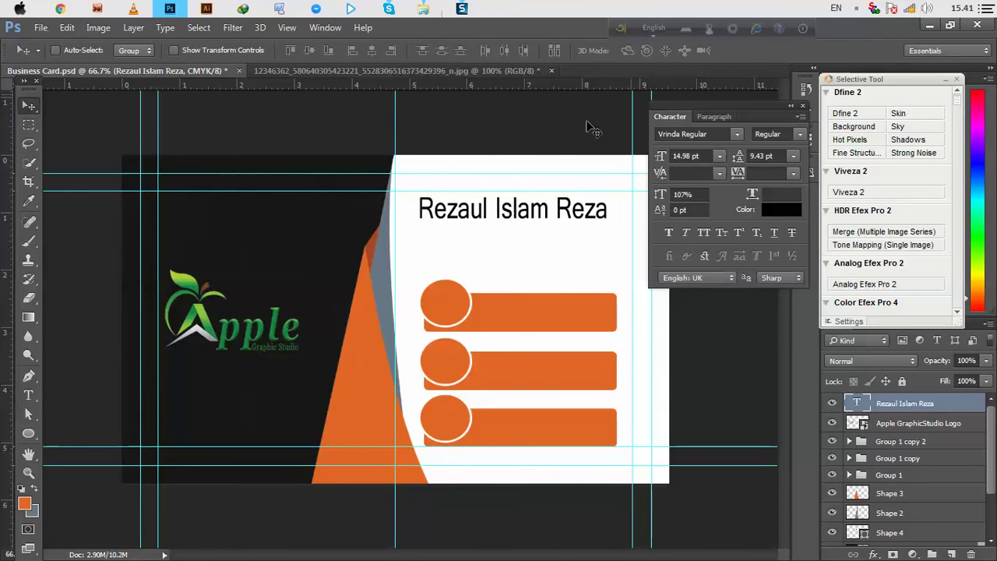
pyautogui.moveTo(521, 211); pyautogui.dragTo(524, 211)
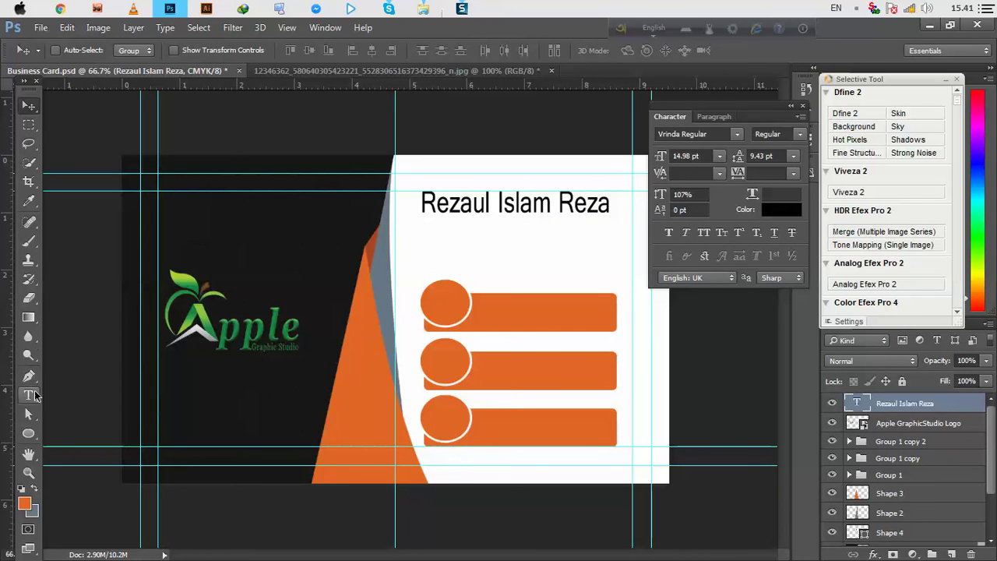
pyautogui.click(28, 395)
# Add a 'Graphic Designer' line at 15.81 pt positioned beneath the name.
pyautogui.click(421, 226)
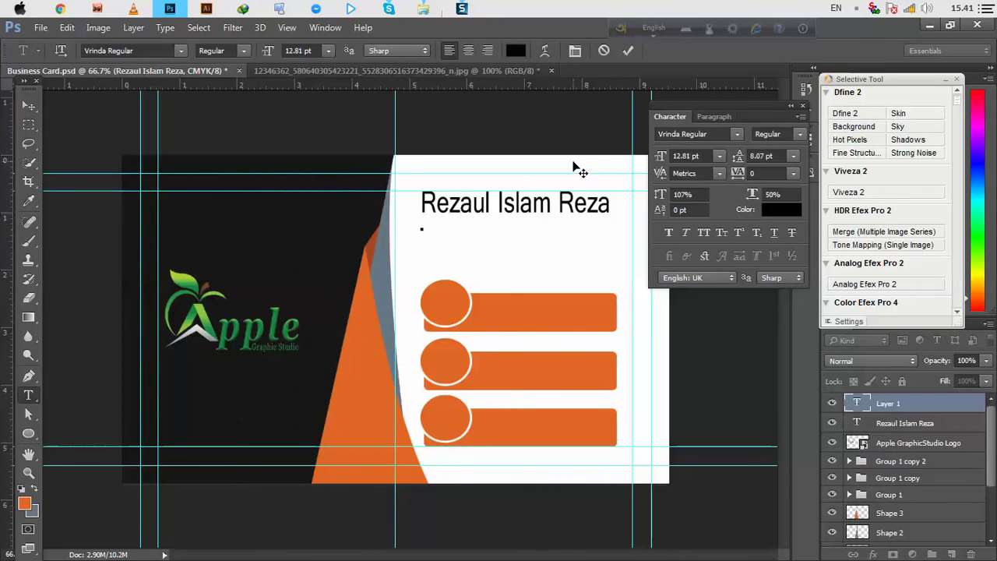
pyautogui.write('G')
pyautogui.write('c Designer')
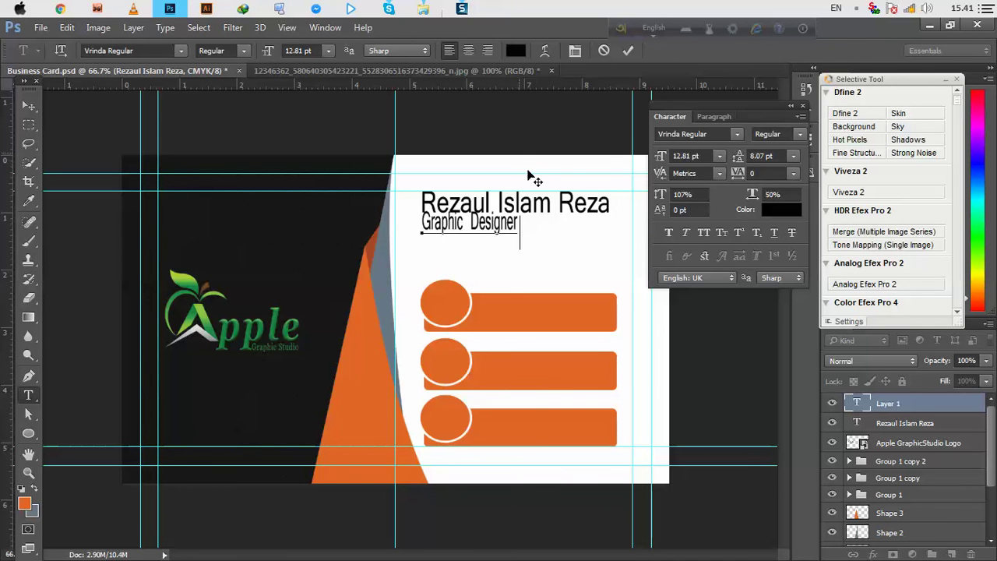
pyautogui.moveTo(519, 212); pyautogui.dragTo(536, 240)
pyautogui.hotkey('ctrl', 'a')
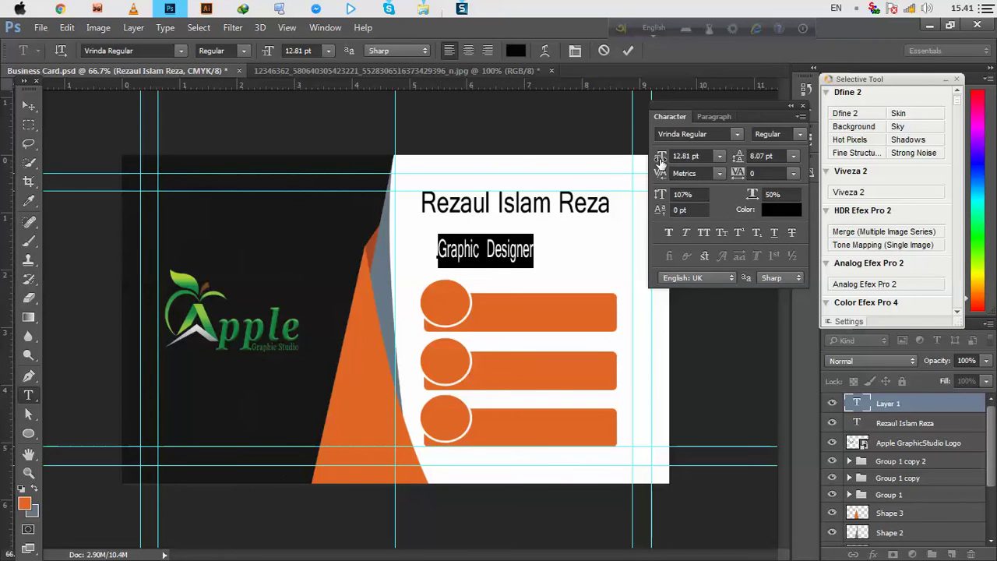
pyautogui.moveTo(660, 159); pyautogui.dragTo(651, 164)
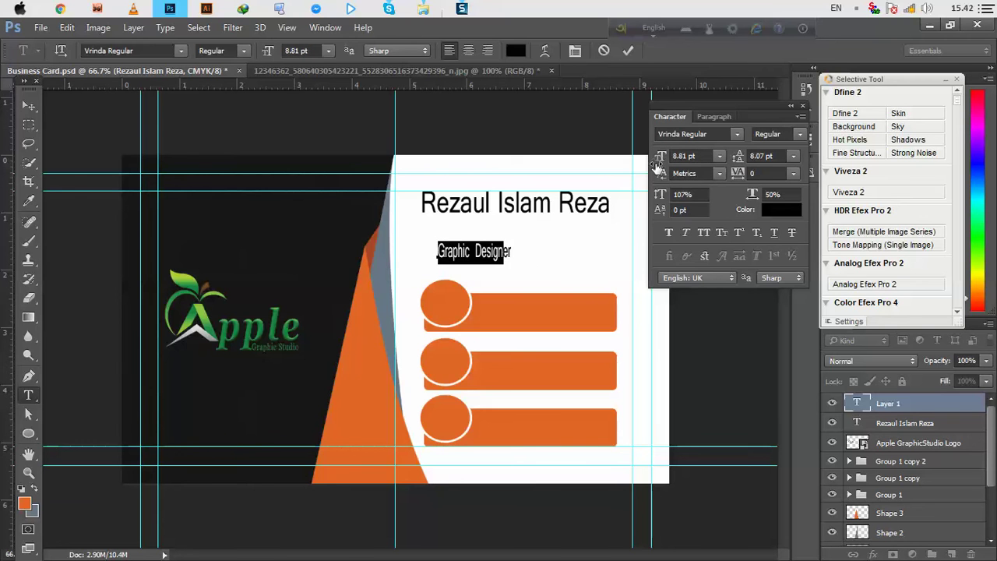
pyautogui.moveTo(525, 247); pyautogui.dragTo(554, 222)
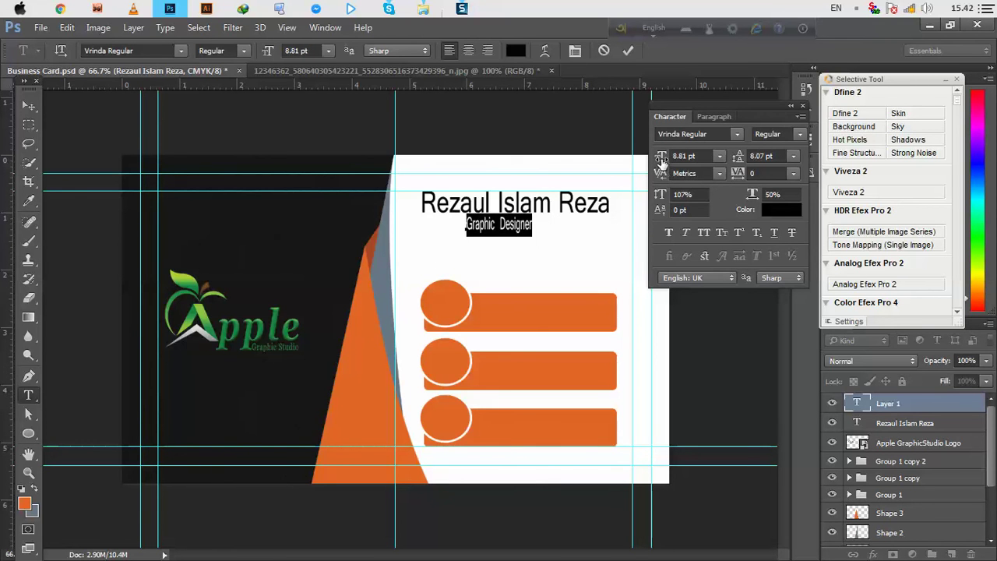
pyautogui.moveTo(660, 158); pyautogui.dragTo(666, 161)
pyautogui.moveTo(540, 179); pyautogui.dragTo(532, 194)
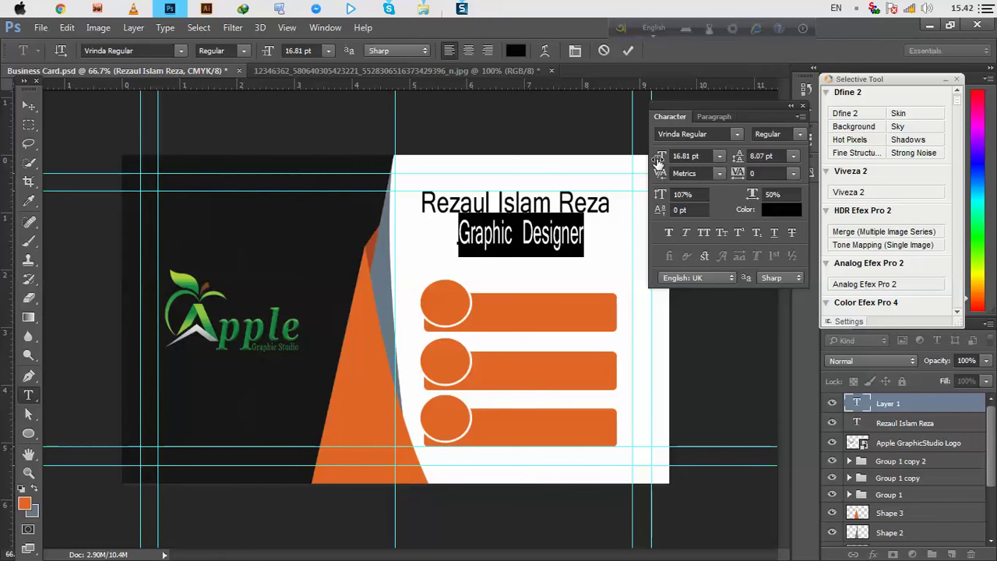
pyautogui.moveTo(659, 159); pyautogui.dragTo(657, 158)
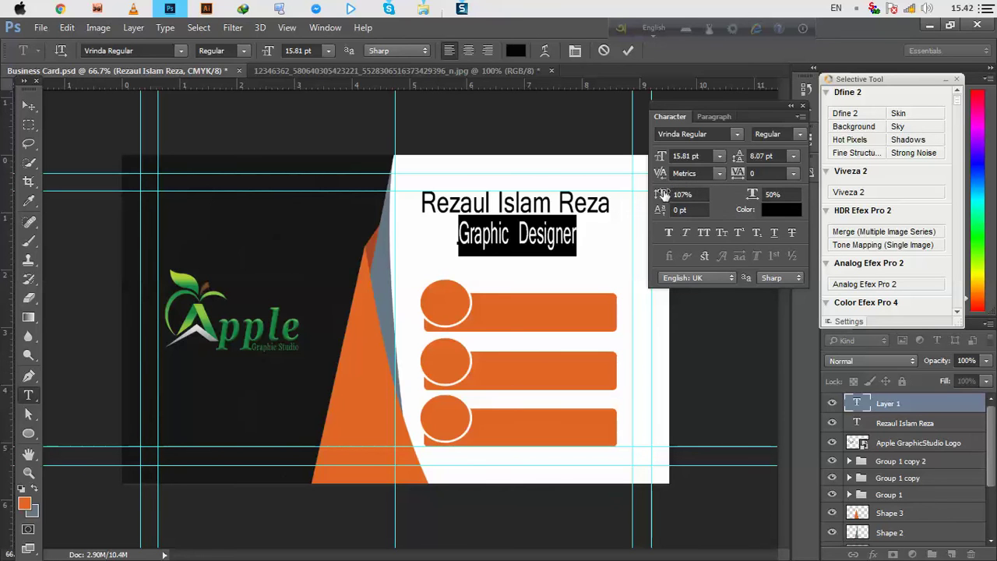
# Adjust the job title's horizontal scale and letter spacing.
pyautogui.moveTo(661, 194); pyautogui.dragTo(638, 192)
pyautogui.moveTo(638, 191); pyautogui.dragTo(654, 192)
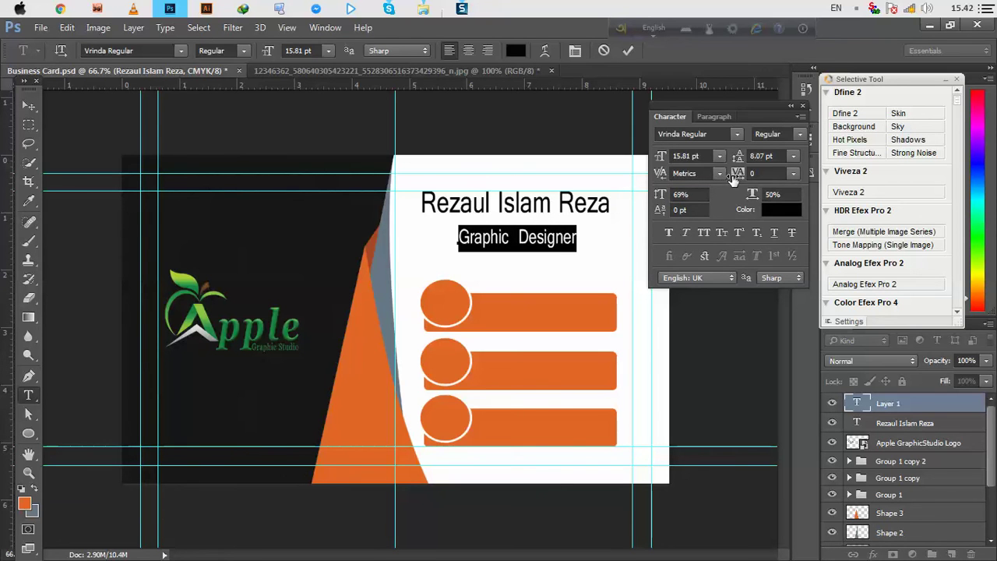
pyautogui.moveTo(732, 179); pyautogui.dragTo(737, 179)
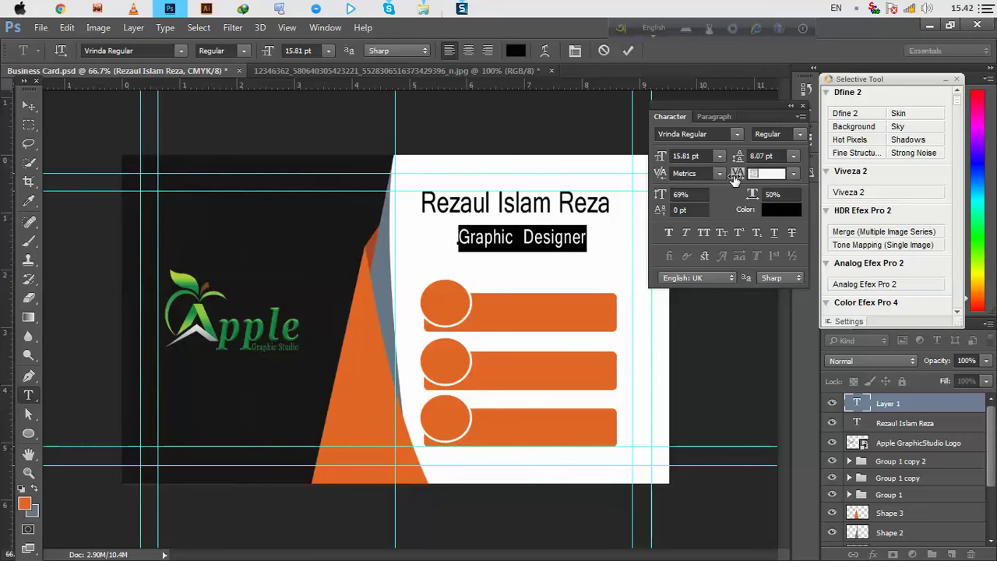
pyautogui.click(628, 50)
# Set tracking to -200 on the gap between Graphic and Designer.
pyautogui.click(519, 238)
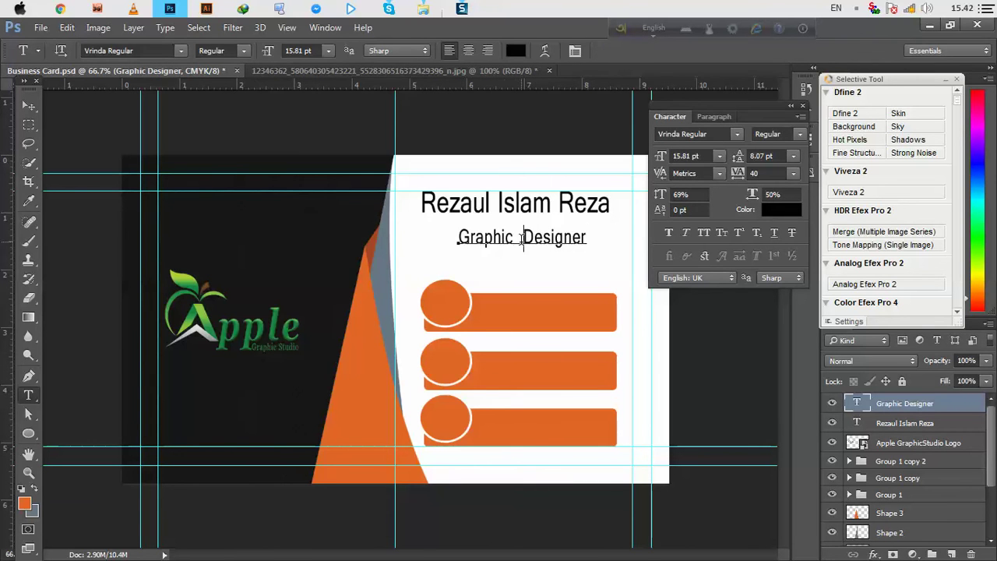
pyautogui.doubleClick(519, 238)
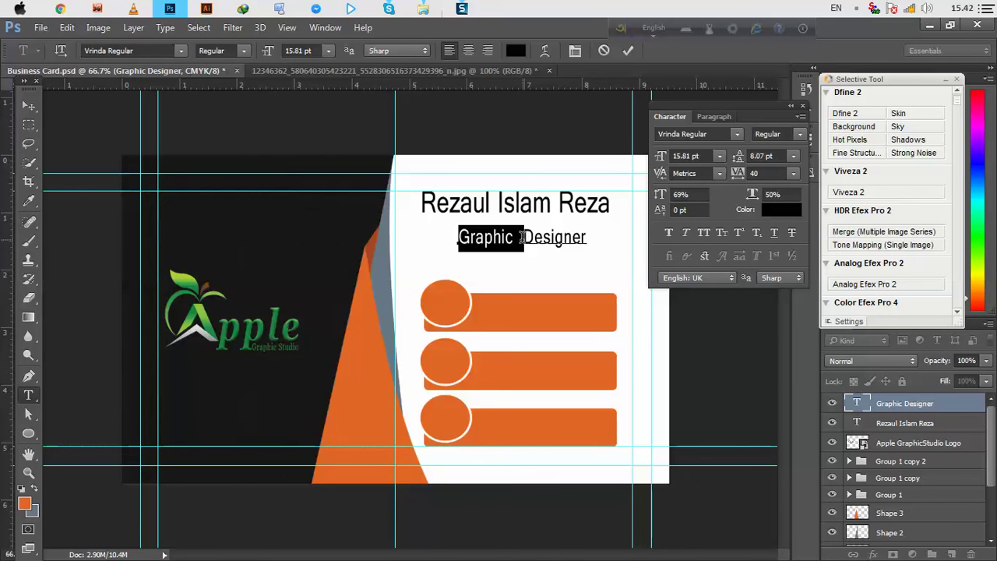
pyautogui.moveTo(514, 238); pyautogui.dragTo(522, 238)
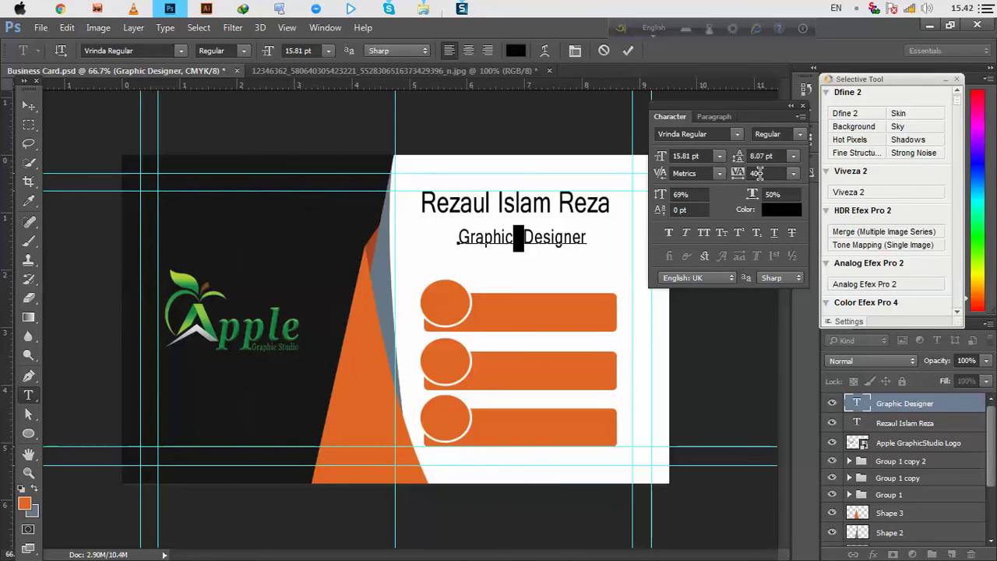
pyautogui.moveTo(740, 177); pyautogui.dragTo(638, 119)
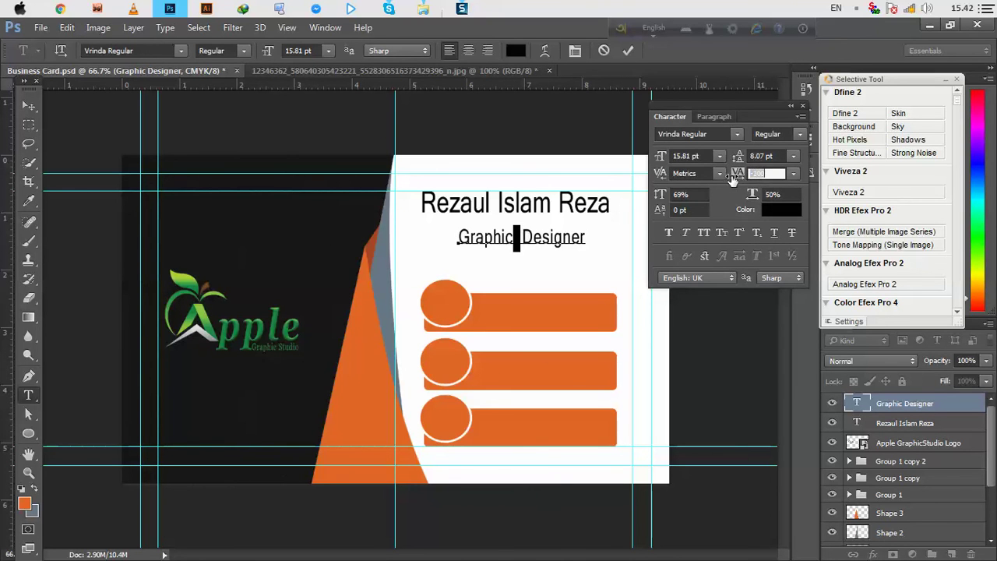
pyautogui.click(628, 50)
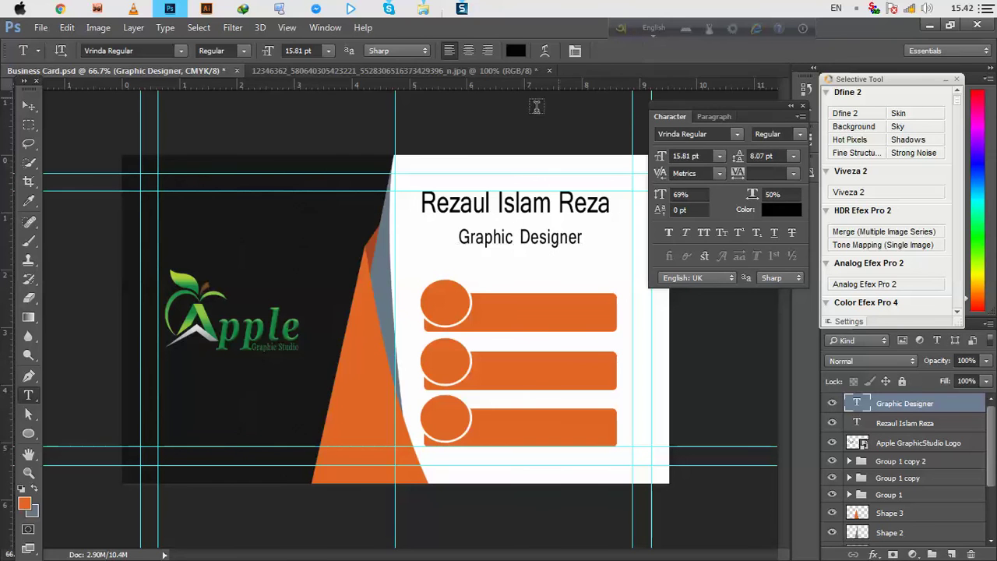
pyautogui.click(26, 104)
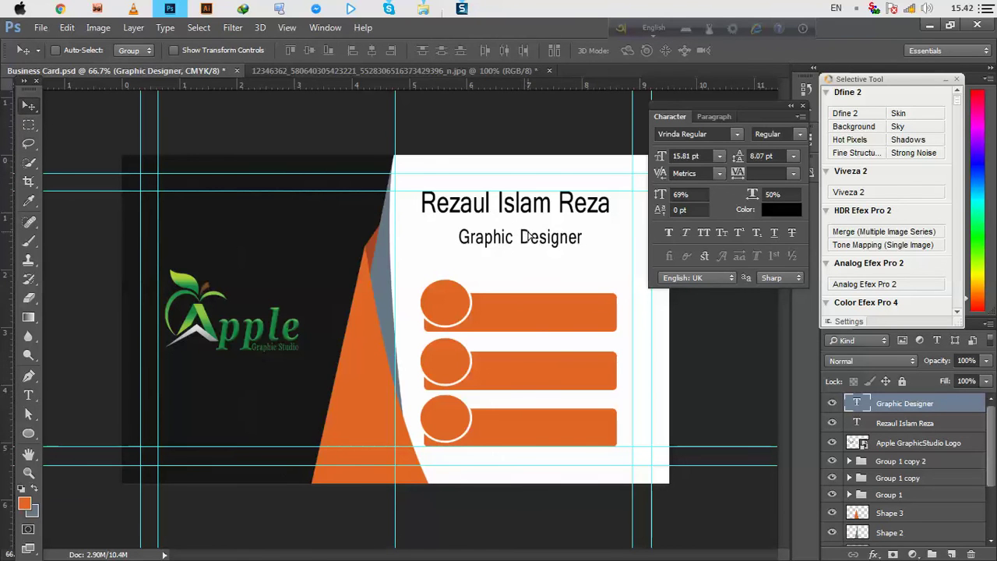
# Move Graphic Designer up under the name, compare with the zoomed mockup, and zoom back in.
pyautogui.moveTo(523, 246)
pyautogui.mouseDown()
pyautogui.moveTo(523, 226)
pyautogui.moveTo(557, 240)
pyautogui.mouseUp()
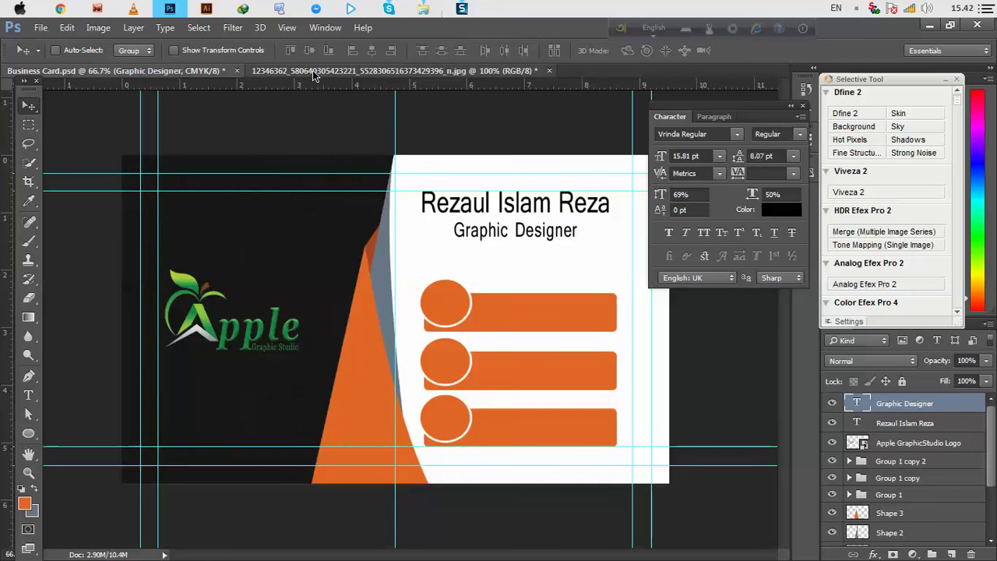
pyautogui.click(341, 71)
pyautogui.click(277, 239)
pyautogui.click(277, 238)
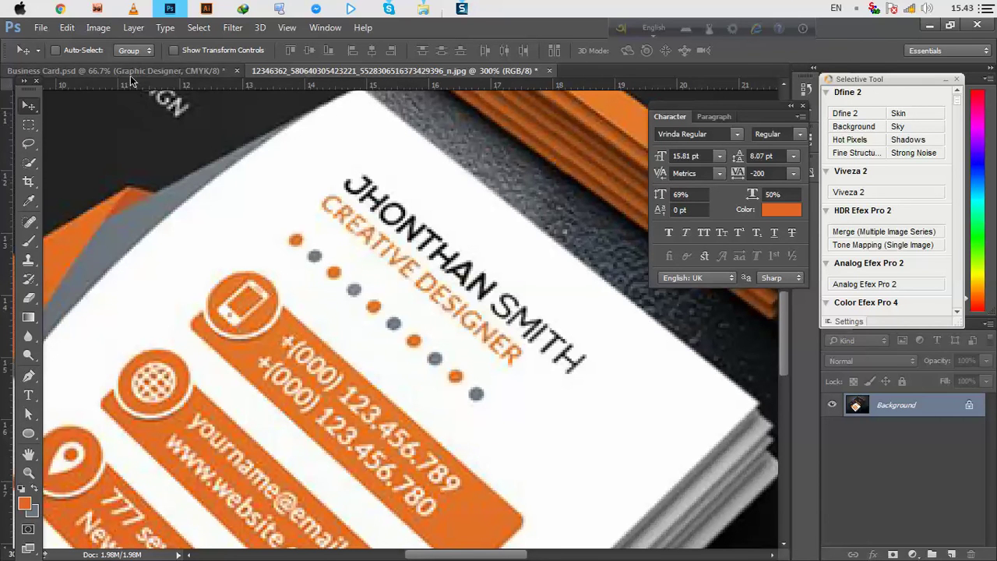
pyautogui.click(194, 71)
pyautogui.moveTo(470, 251)
pyautogui.mouseDown()
pyautogui.moveTo(379, 260)
pyautogui.moveTo(369, 276)
pyautogui.moveTo(278, 234)
pyautogui.mouseUp()
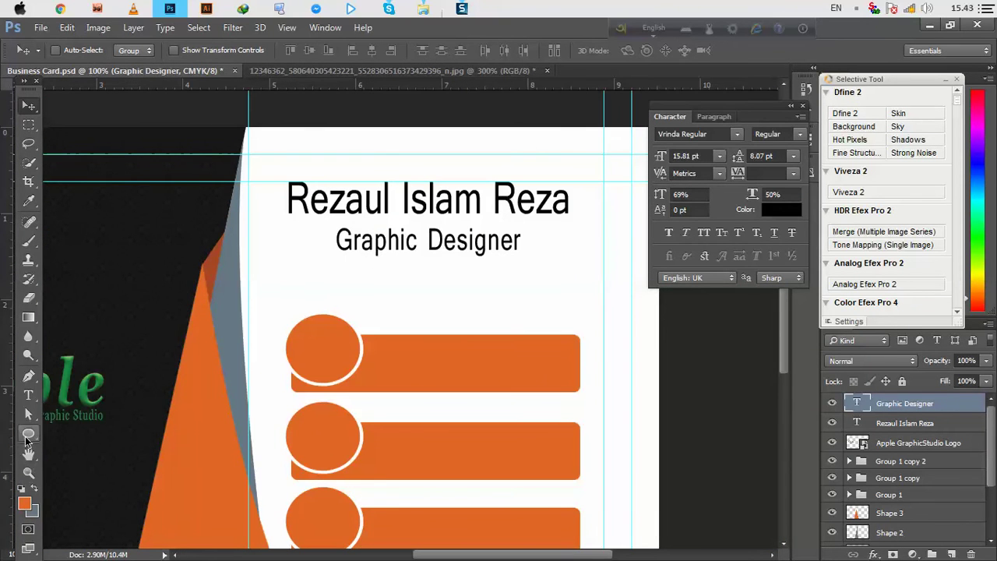
# Draw a small 14 px orange circle and place it at the left beneath Graphic Designer.
pyautogui.moveTo(28, 434); pyautogui.dragTo(93, 483)
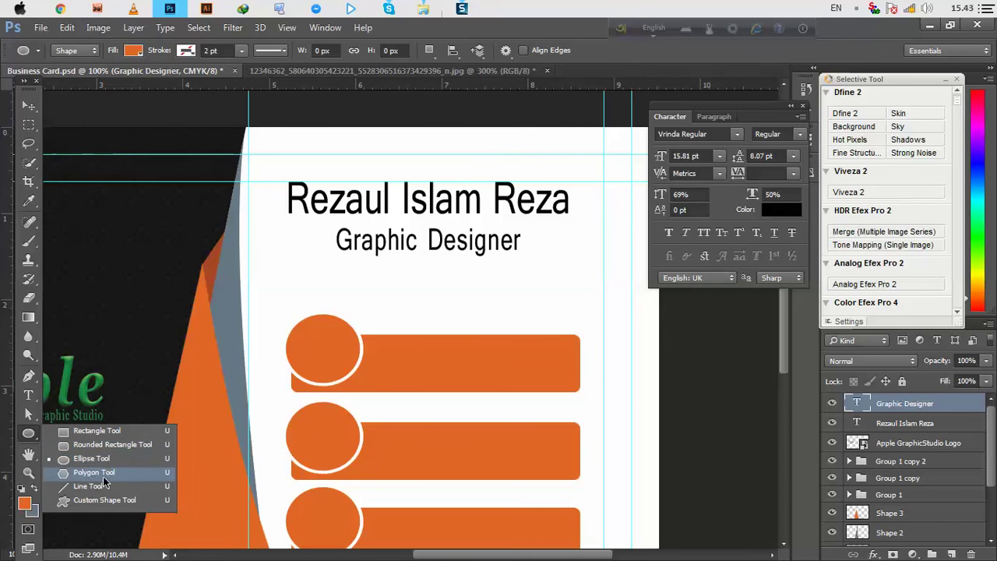
pyautogui.click(91, 458)
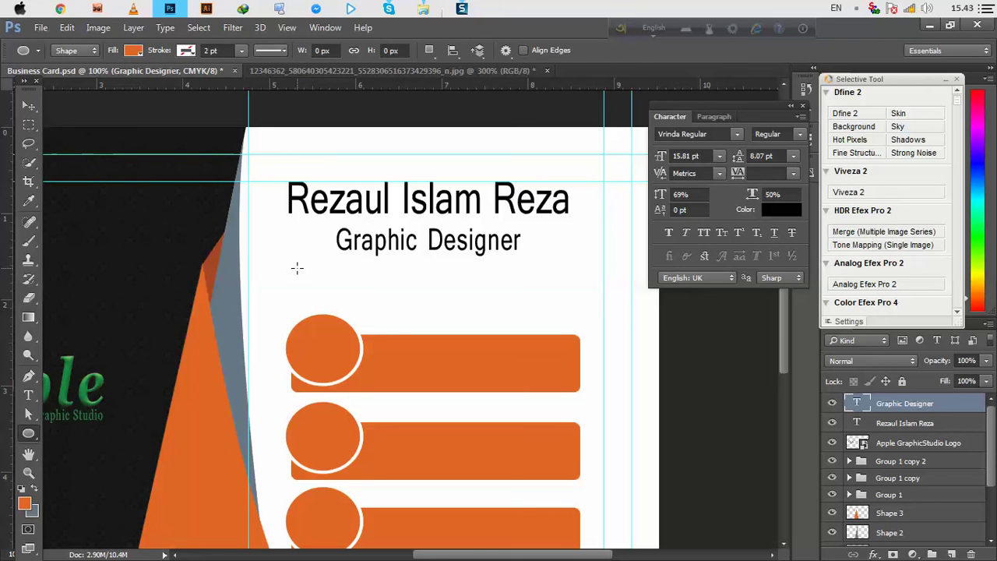
pyautogui.hotkey('alt', 'shift')
pyautogui.moveTo(294, 266); pyautogui.dragTo(298, 272)
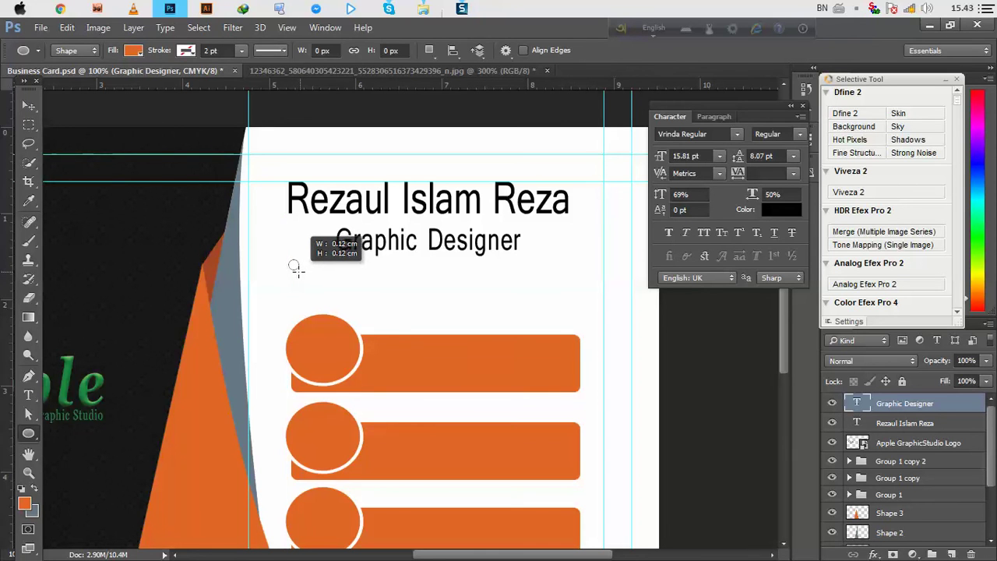
pyautogui.moveTo(297, 271); pyautogui.dragTo(295, 268)
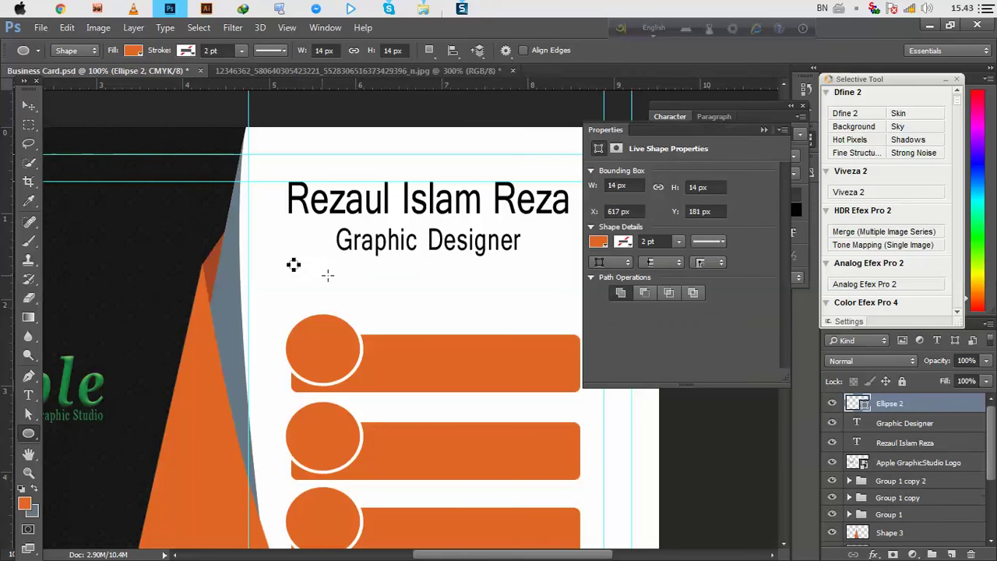
pyautogui.click(763, 130)
pyautogui.click(28, 105)
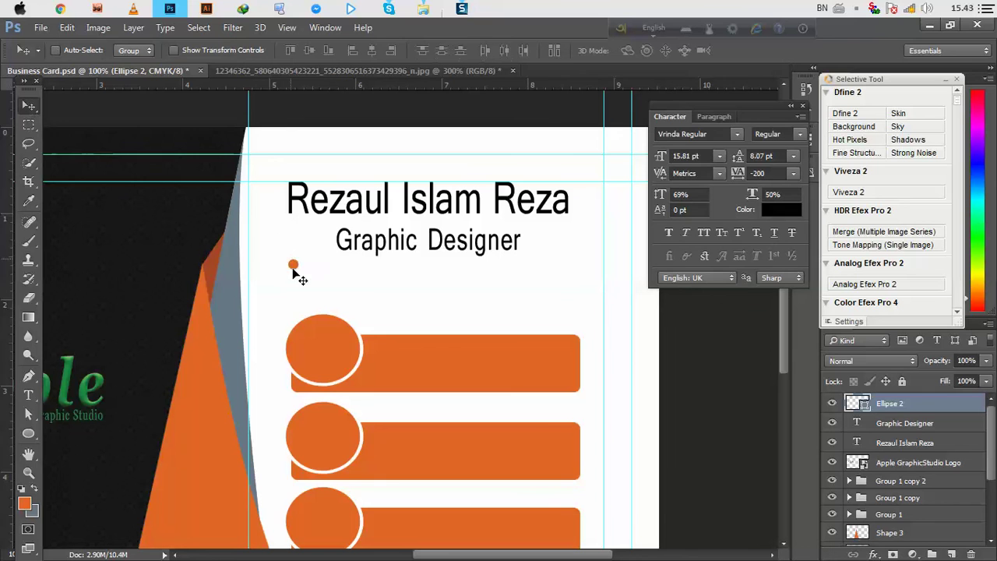
pyautogui.moveTo(293, 267); pyautogui.dragTo(342, 270)
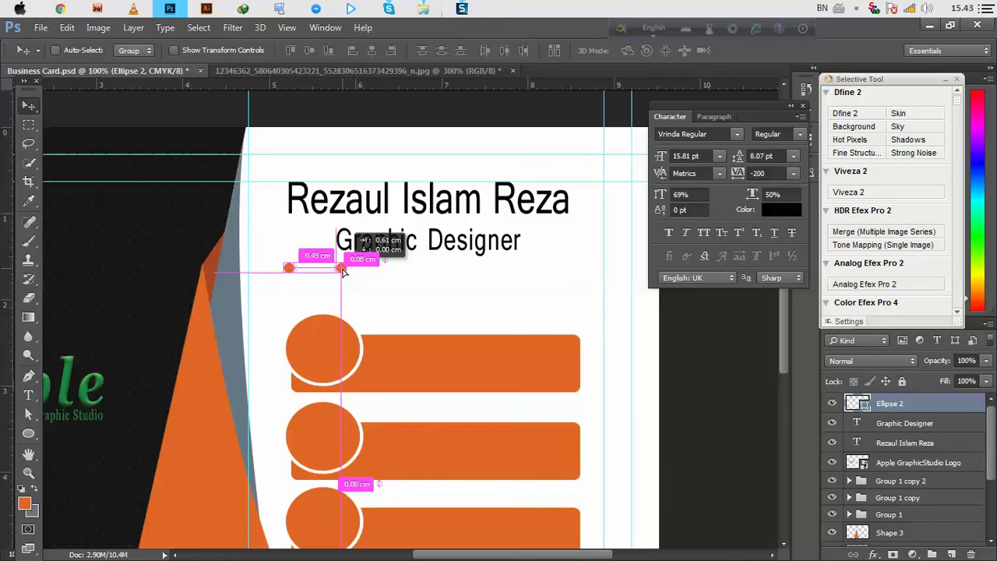
# Duplicate the dot into an evenly spaced row of five and select all five ellipse layers.
pyautogui.moveTo(343, 270); pyautogui.dragTo(501, 271)
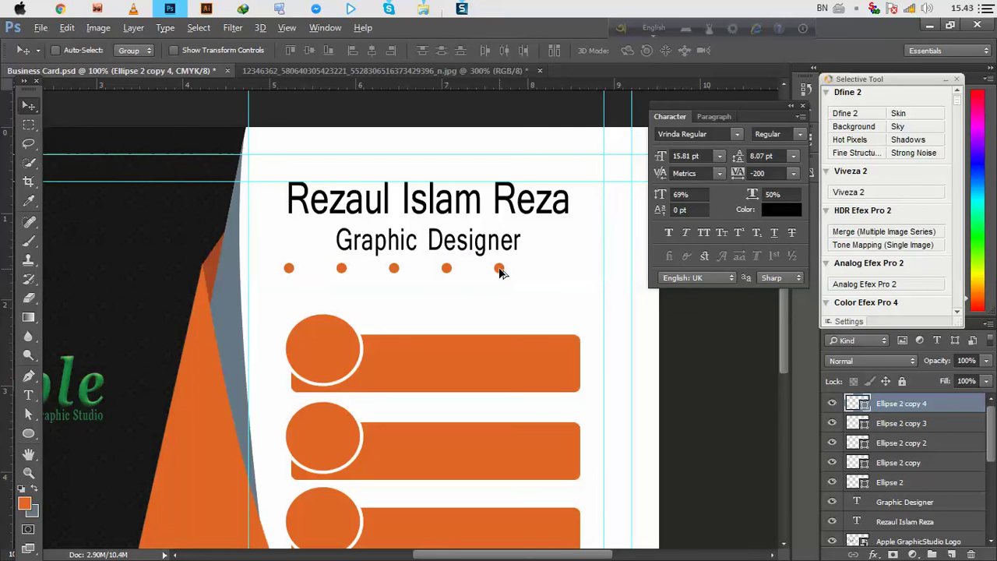
pyautogui.keyDown('ctrl'); pyautogui.click(918, 424); pyautogui.keyUp('ctrl')
pyautogui.keyDown('ctrl'); pyautogui.click(916, 444); pyautogui.keyUp('ctrl')
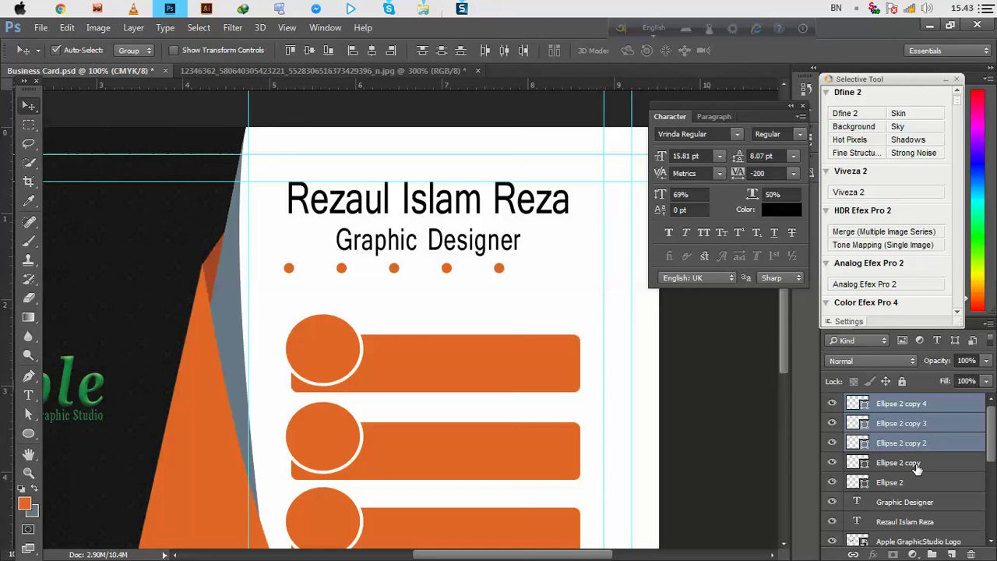
pyautogui.keyDown('ctrl'); pyautogui.click(916, 464); pyautogui.keyUp('ctrl')
pyautogui.keyDown('ctrl'); pyautogui.click(913, 485); pyautogui.keyUp('ctrl')
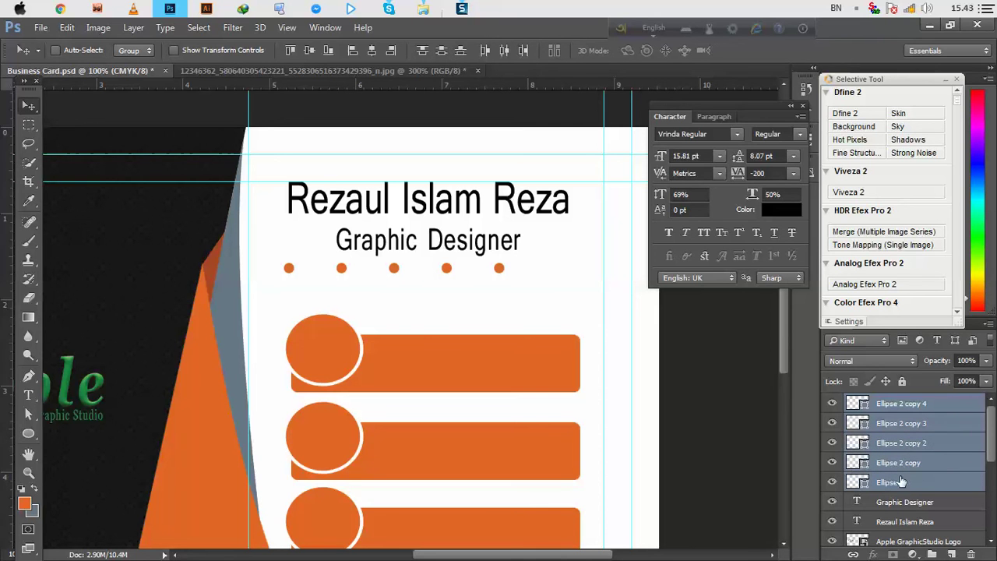
# Group the five dots as Group 2, shift the row right, and duplicate the rightmost dot.
pyautogui.hotkey('ctrl', 'g')
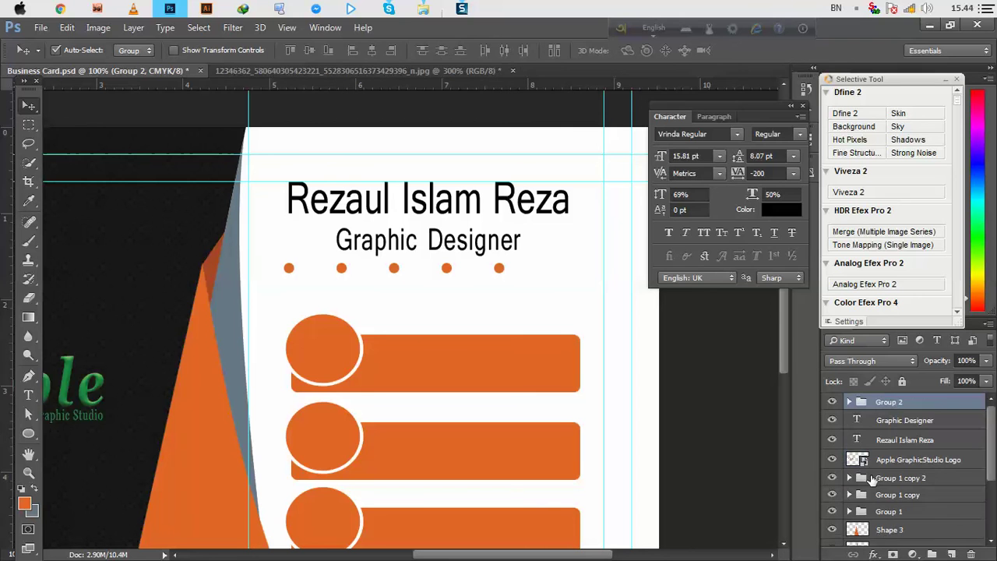
pyautogui.moveTo(394, 267); pyautogui.dragTo(418, 271)
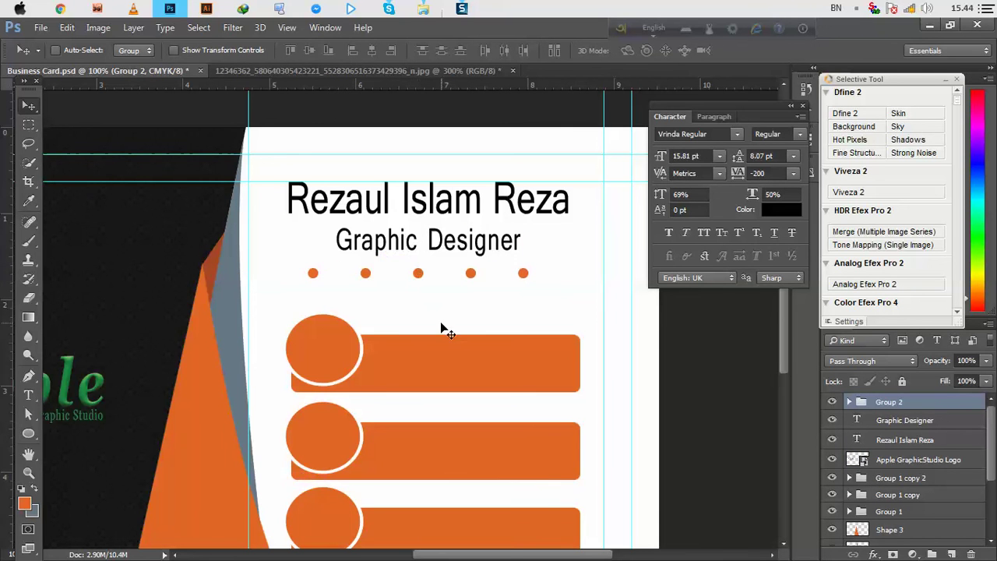
pyautogui.click(850, 402)
pyautogui.click(898, 423)
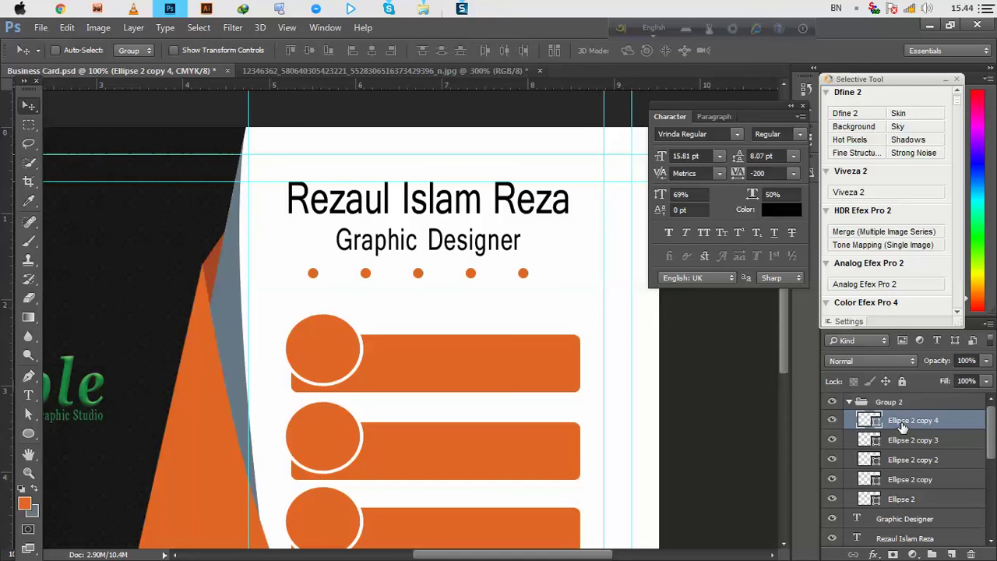
pyautogui.rightClick(902, 427)
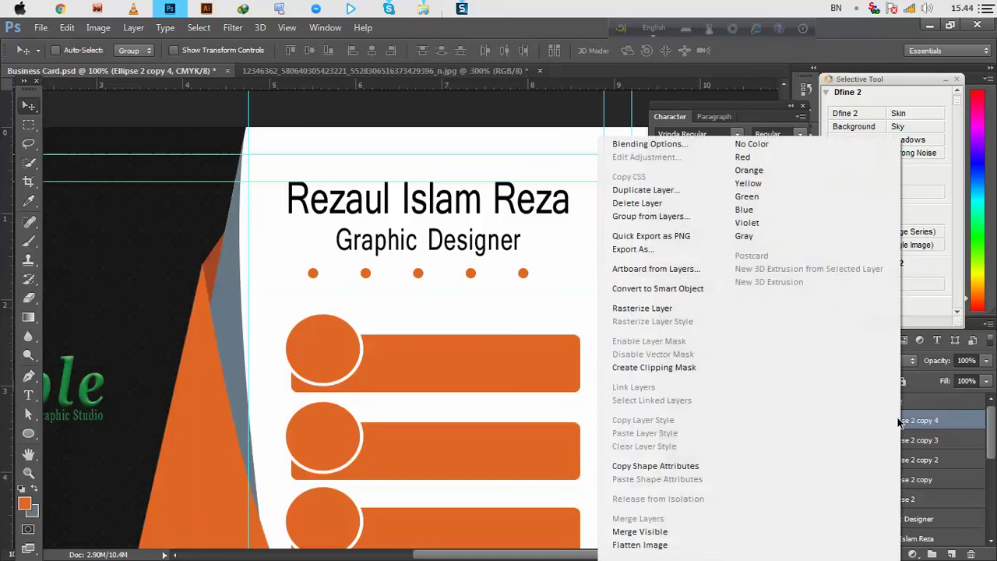
pyautogui.click(678, 192)
pyautogui.click(629, 163)
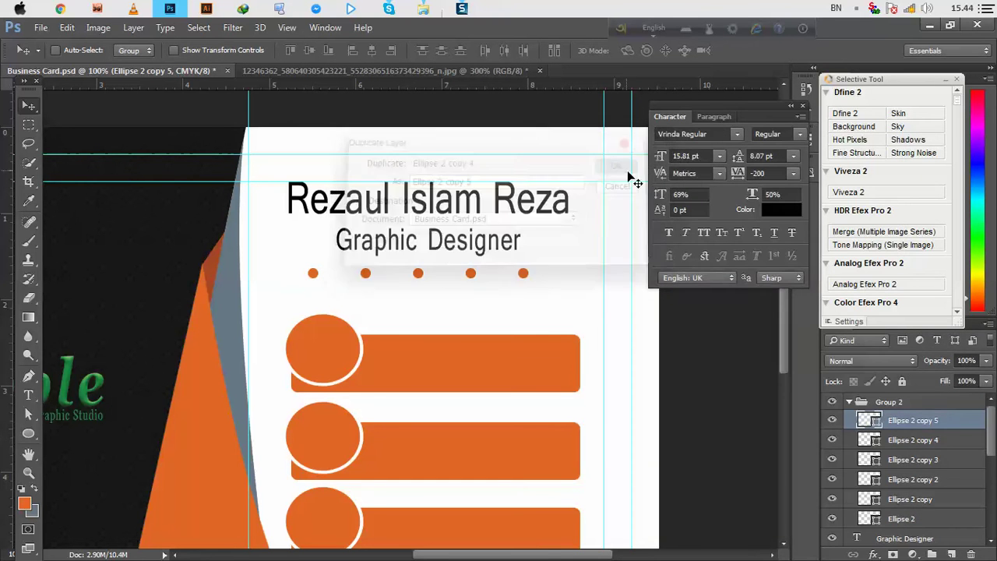
# Colour the copy grey-blue from the card's grey strip and place grey dots between the orange ones.
pyautogui.doubleClick(866, 423)
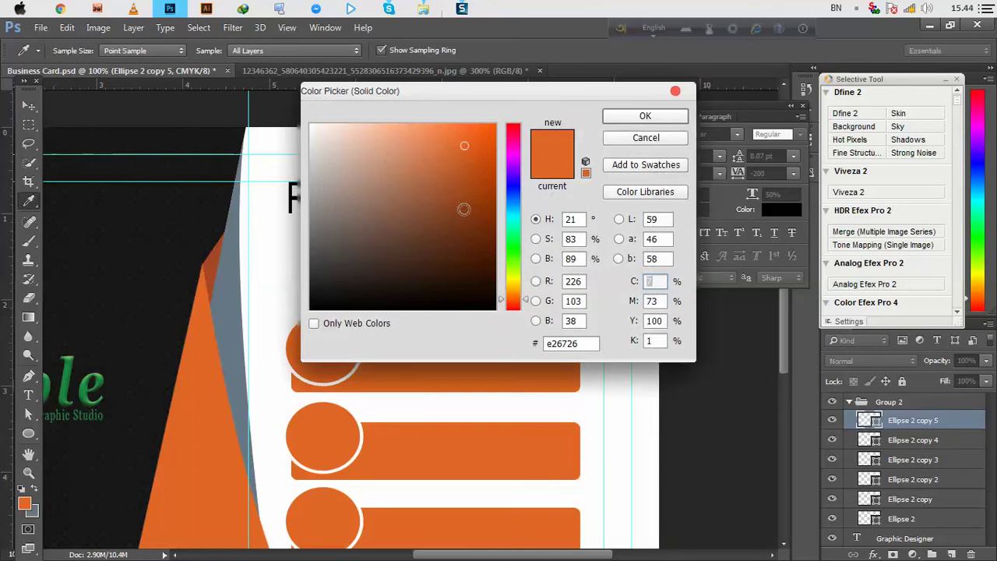
pyautogui.click(242, 317)
pyautogui.click(645, 116)
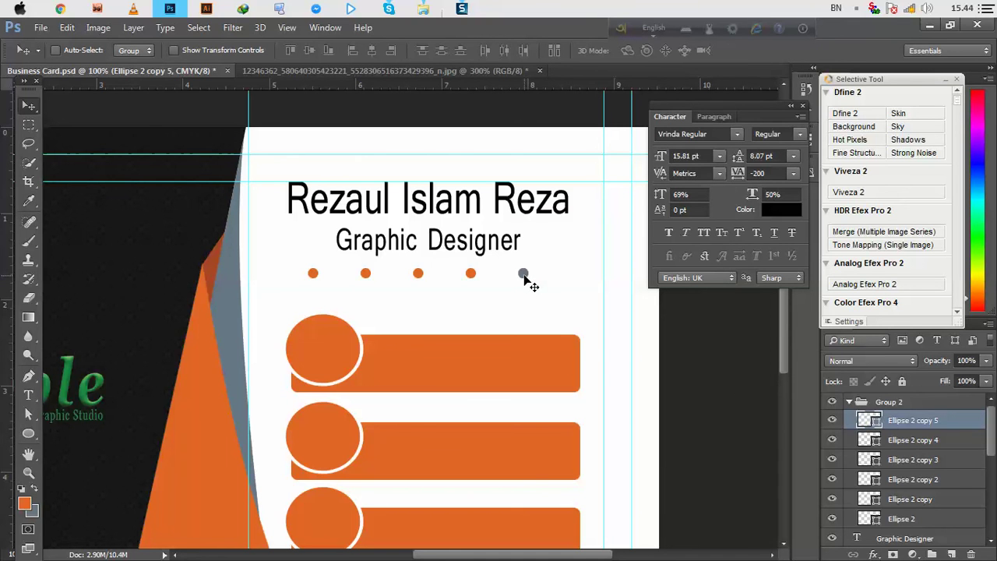
pyautogui.moveTo(525, 280); pyautogui.dragTo(449, 280)
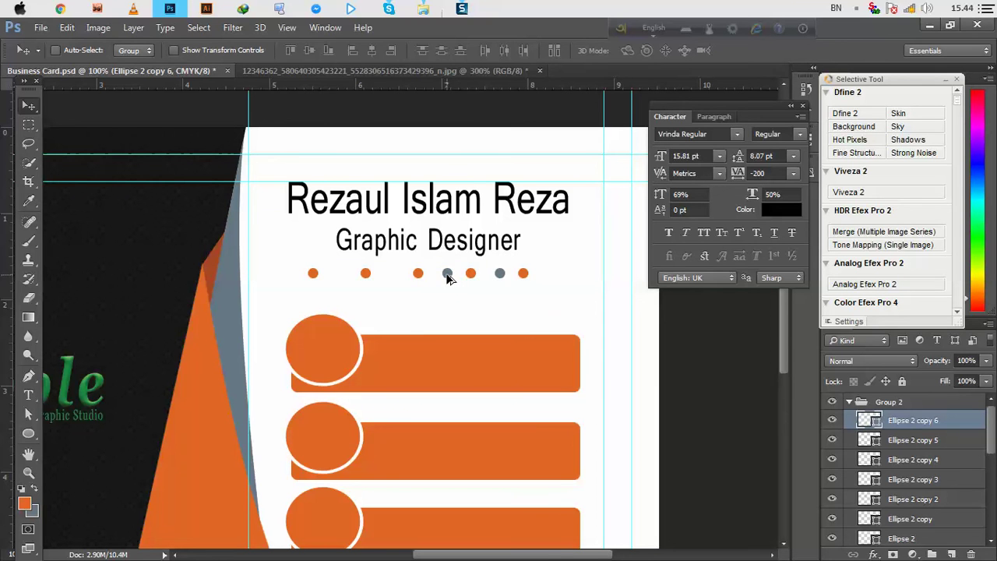
pyautogui.moveTo(449, 280); pyautogui.dragTo(338, 285)
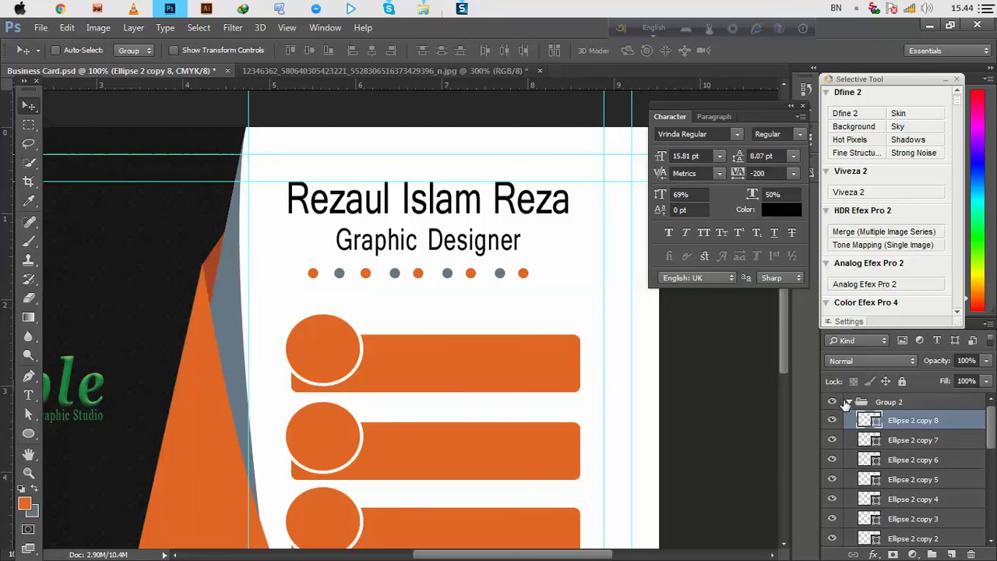
pyautogui.click(847, 403)
pyautogui.click(850, 402)
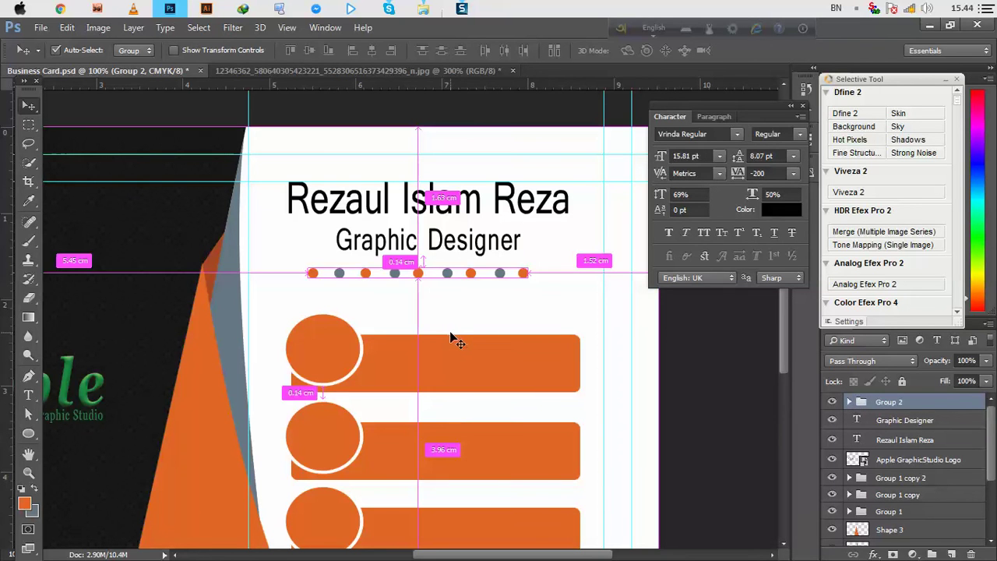
# Shrink the nine-dot row to about 80% with Free Transform.
pyautogui.hotkey('ctrl', 't')
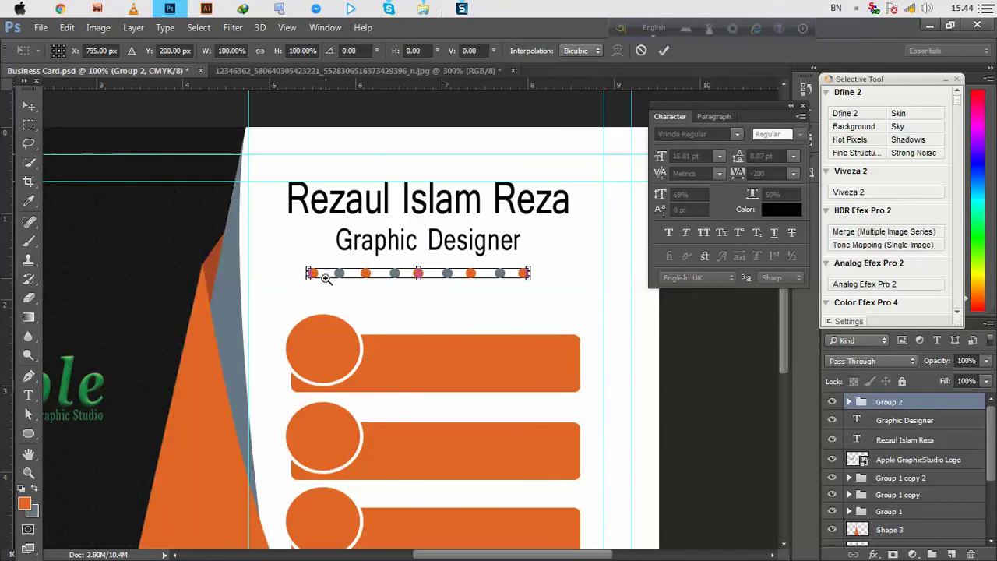
pyautogui.click(325, 278)
pyautogui.moveTo(289, 257); pyautogui.dragTo(330, 262)
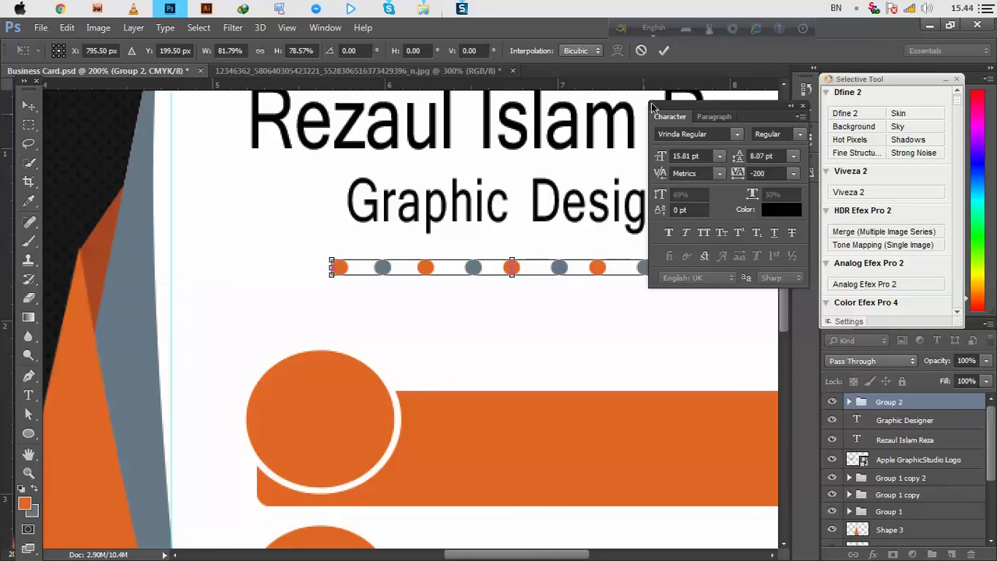
pyautogui.click(663, 51)
# Scroll down, compare against the mockup photo, and return to the Business Card document.
pyautogui.scroll(-2, 358, 232)
pyautogui.scroll(-2, 358, 232)
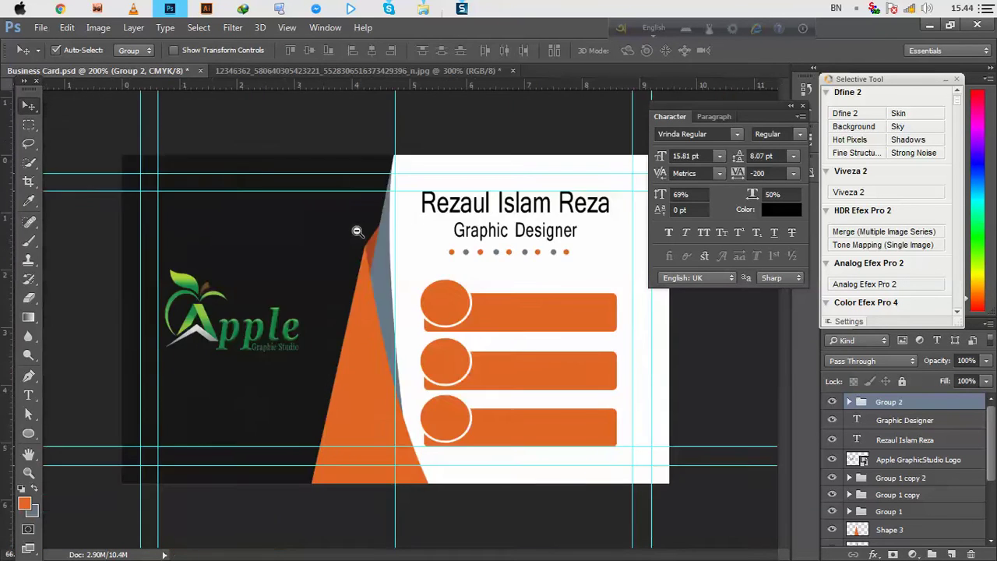
pyautogui.scroll(-2, 357, 232)
pyautogui.scroll(-1, 357, 232)
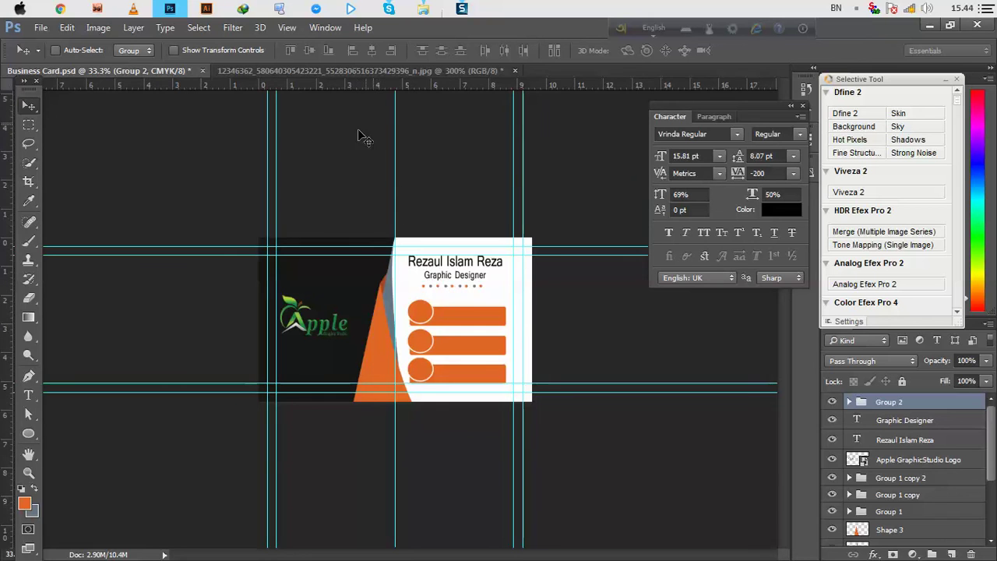
pyautogui.click(330, 71)
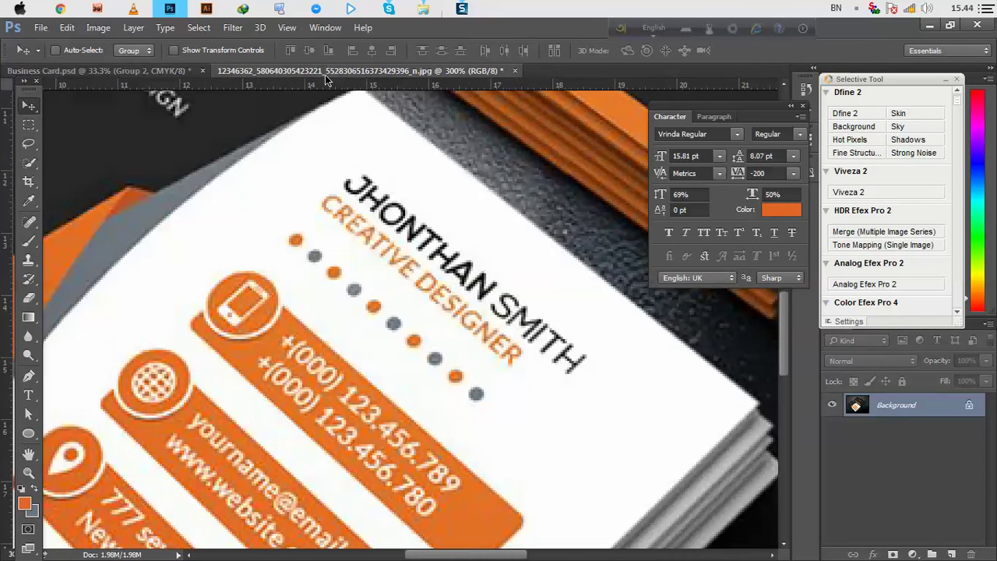
pyautogui.click(109, 71)
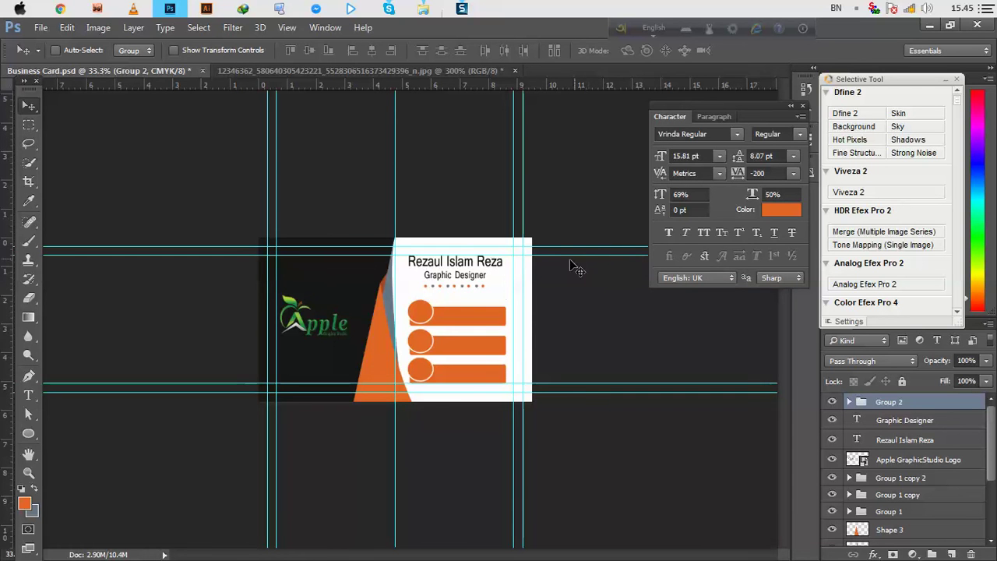
pyautogui.press('ctrl')
# Zoom the card view to 100% and switch to the Custom Shape Tool.
pyautogui.hotkey('ctrl', '+')
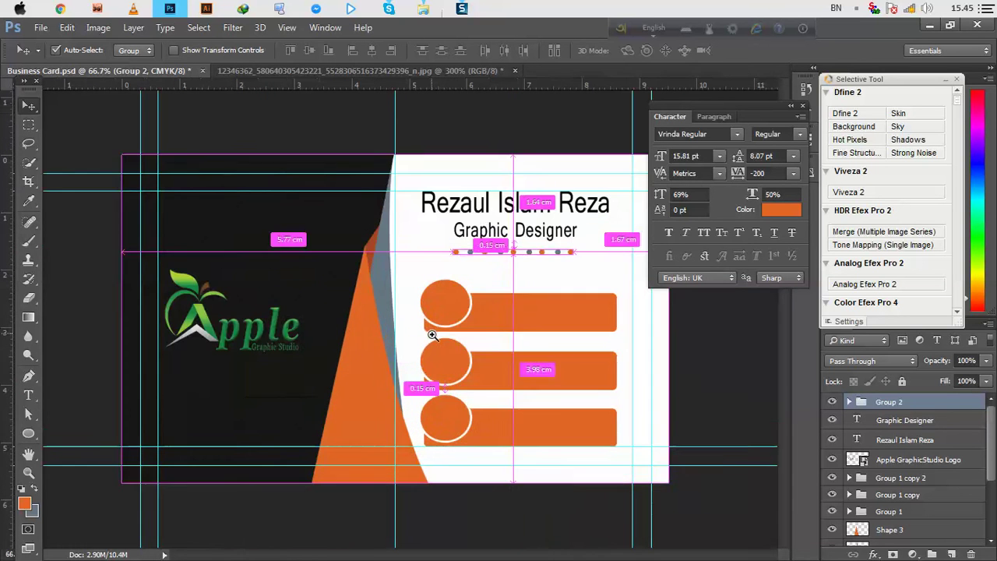
pyautogui.click(500, 313)
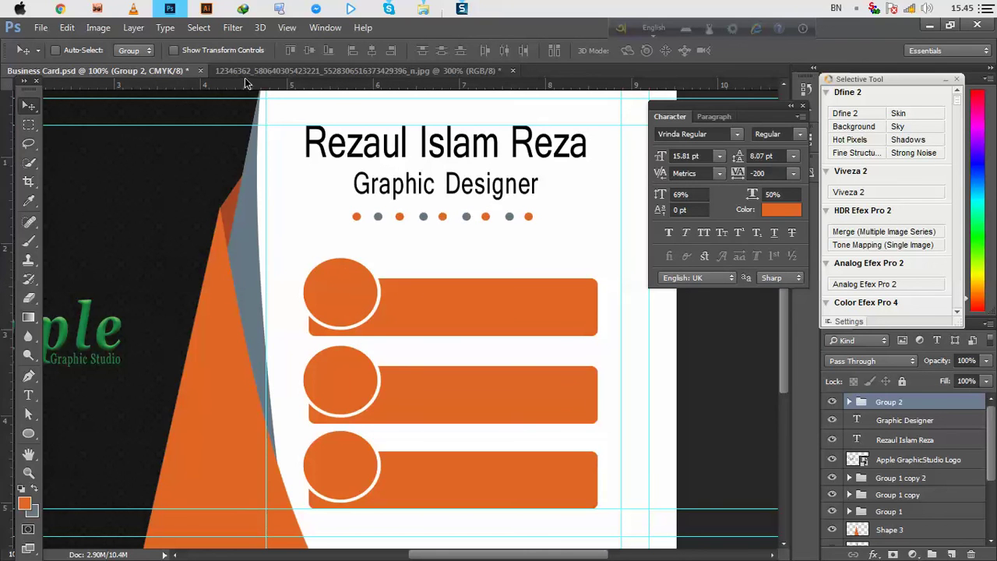
pyautogui.click(28, 433)
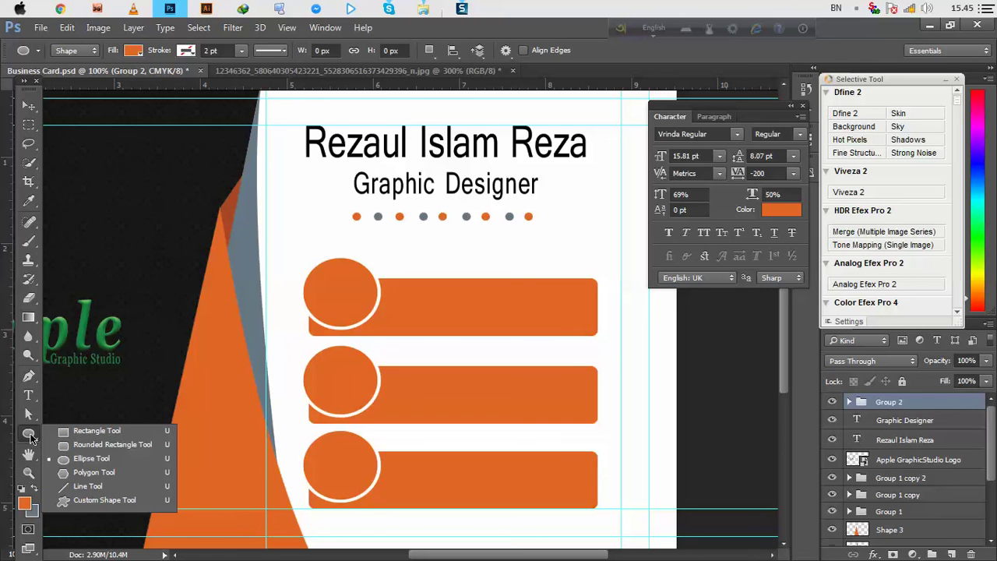
pyautogui.click(87, 501)
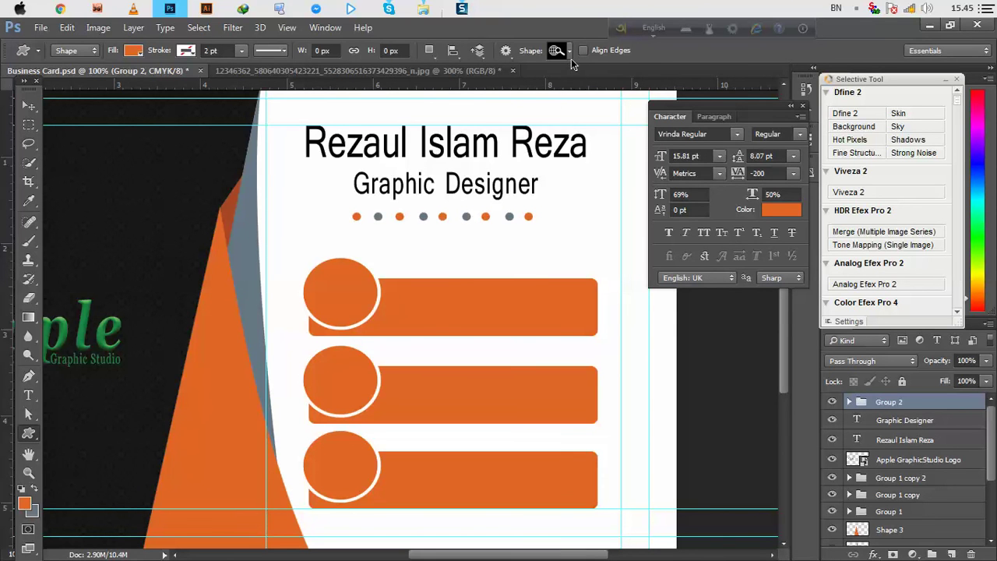
# Choose the globe from the Shape picker and open the foreground Color Picker.
pyautogui.click(570, 53)
pyautogui.scroll(-3, 634, 193)
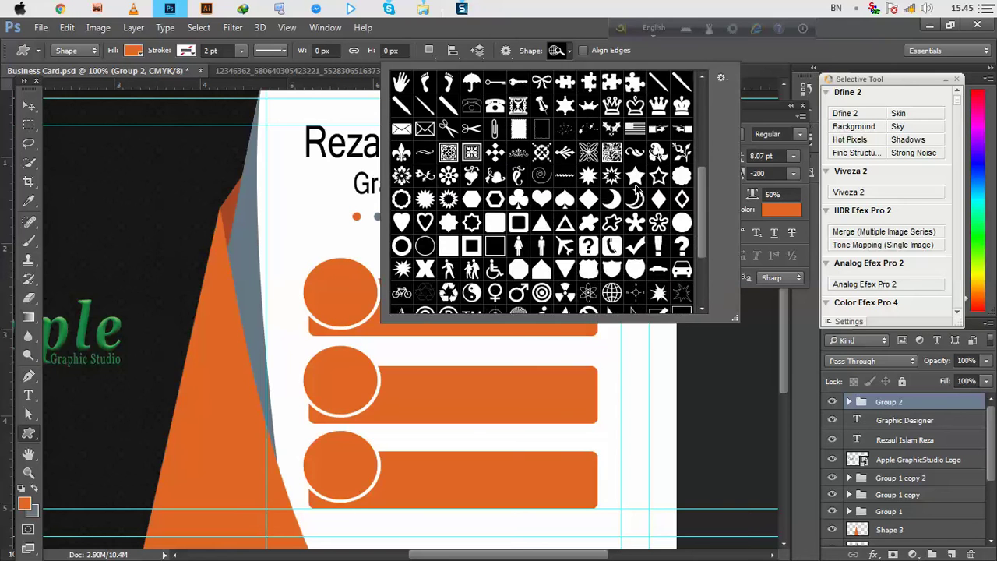
pyautogui.scroll(-3, 635, 191)
pyautogui.click(519, 302)
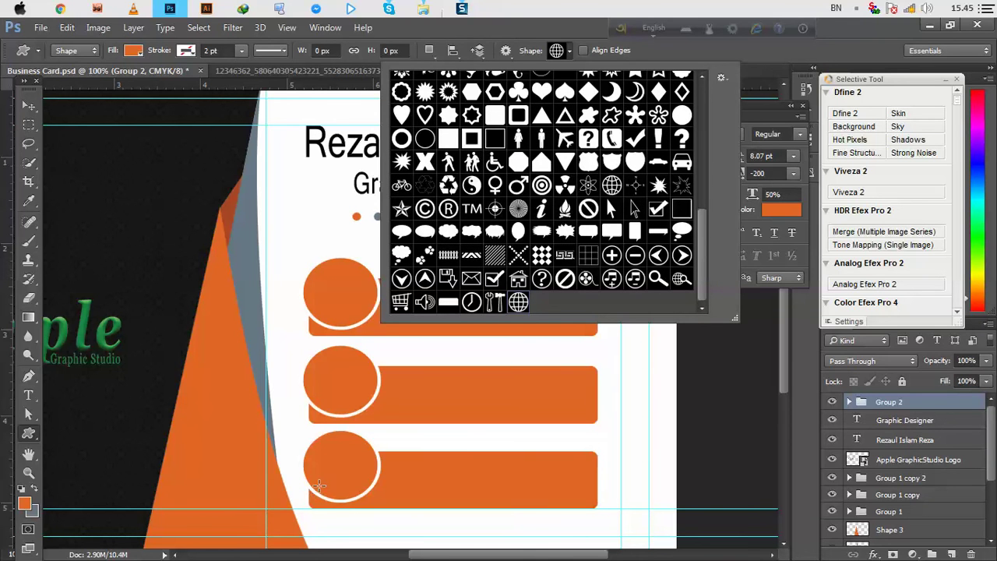
pyautogui.click(26, 502)
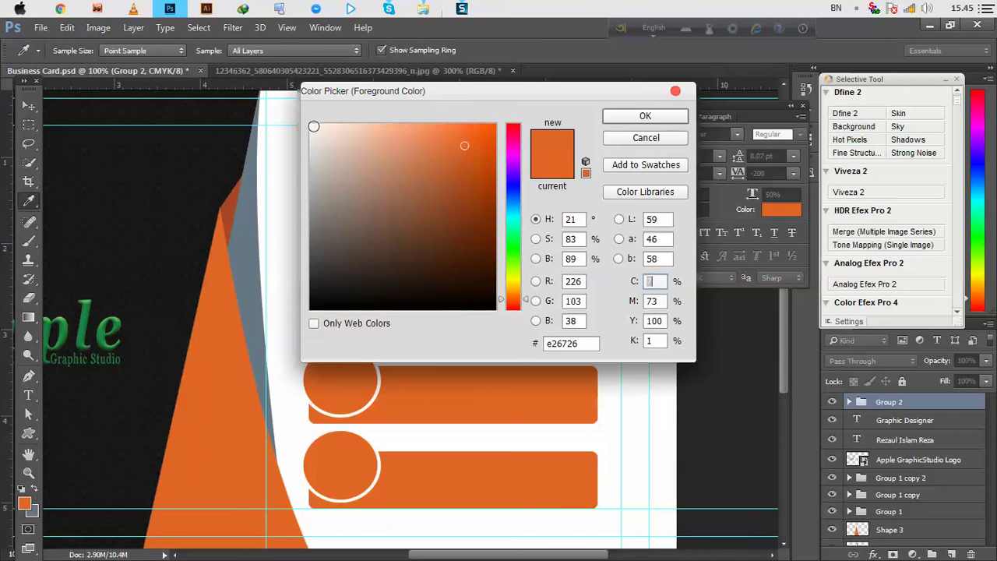
# Set the foreground to white and draw a globe shape inside the bottom circle.
pyautogui.click(312, 127)
pyautogui.click(645, 116)
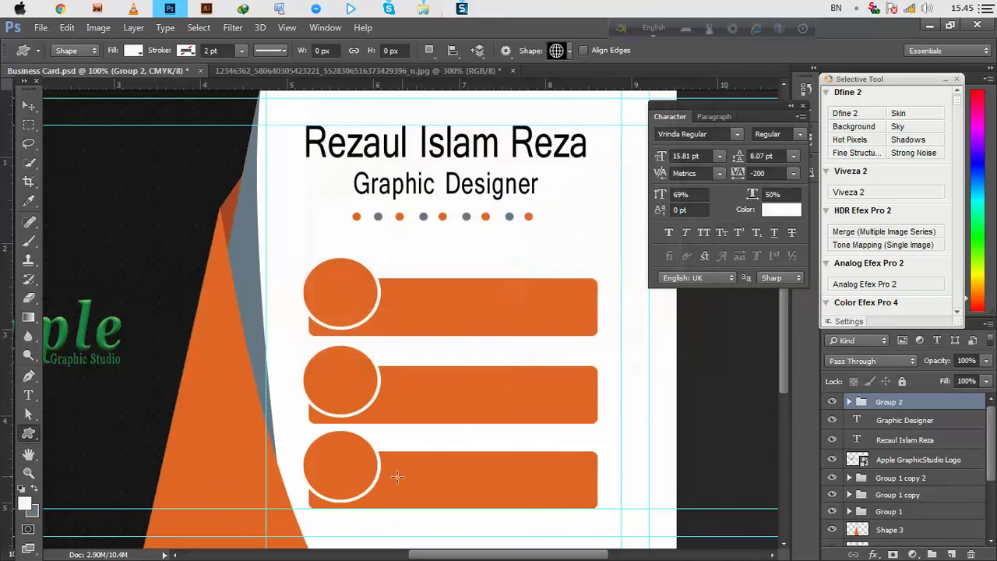
pyautogui.moveTo(324, 456)
pyautogui.mouseDown()
pyautogui.moveTo(366, 494)
pyautogui.moveTo(358, 487)
pyautogui.mouseUp()
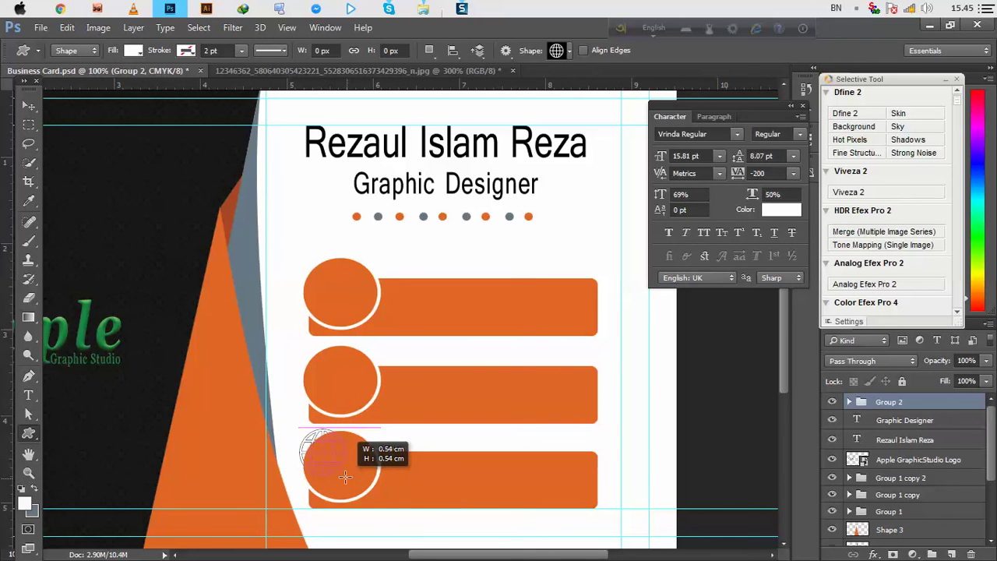
pyautogui.moveTo(346, 478)
pyautogui.mouseDown()
pyautogui.moveTo(356, 479)
pyautogui.moveTo(352, 464)
pyautogui.mouseUp()
pyautogui.click(28, 105)
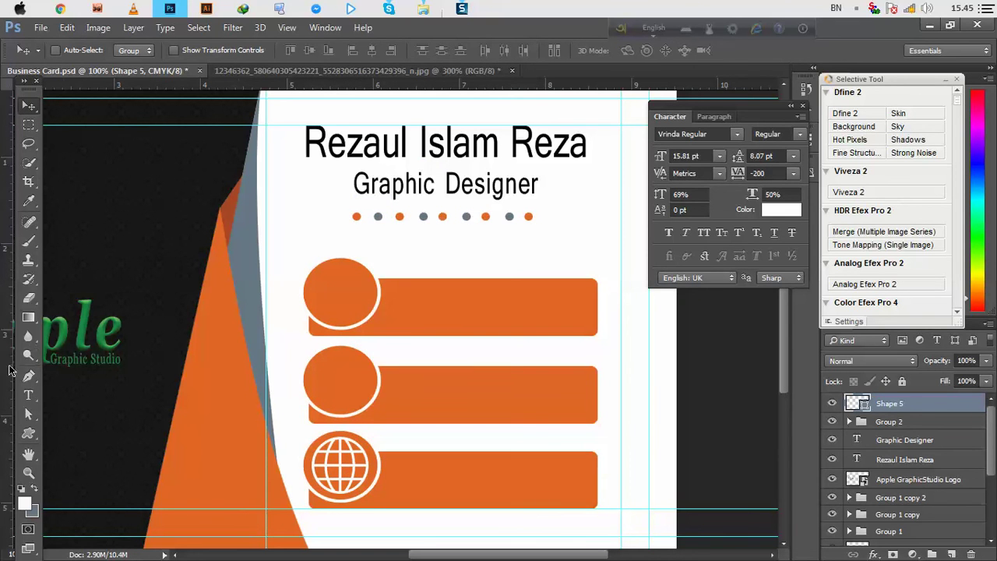
# Select the globe-with-magnifier shape from the Custom Shape picker.
pyautogui.click(28, 433)
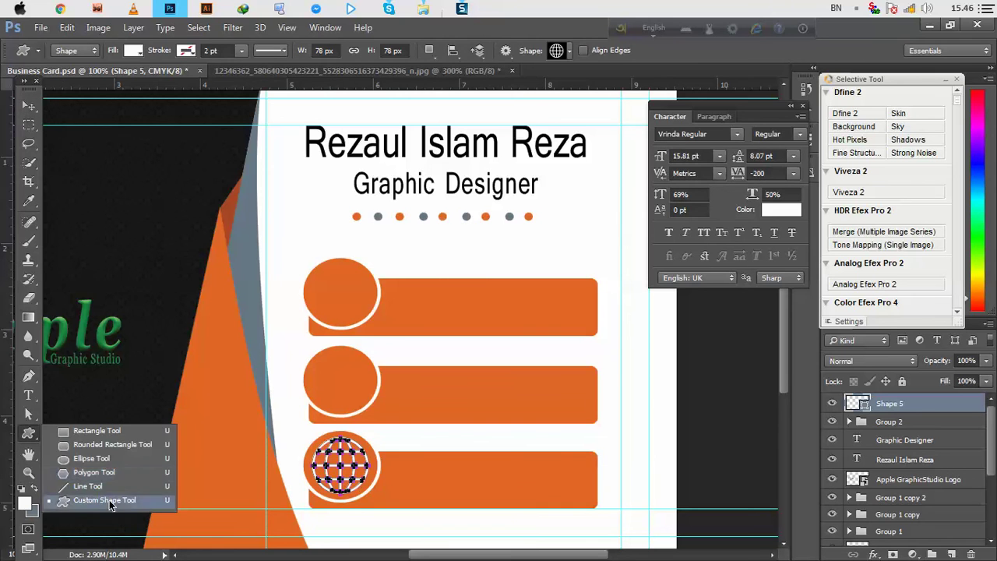
pyautogui.click(106, 501)
pyautogui.click(571, 53)
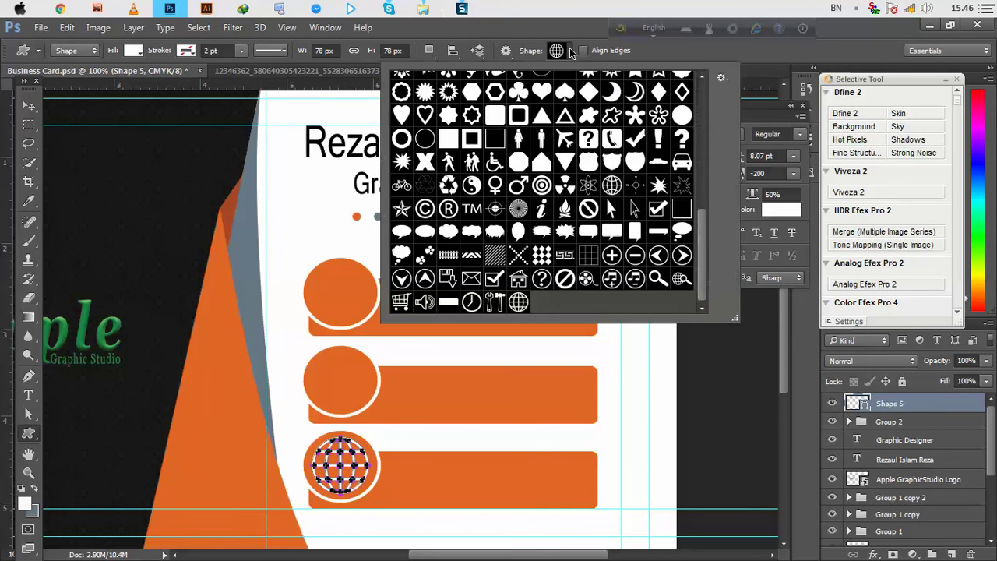
pyautogui.scroll(2, 550, 196)
pyautogui.scroll(2, 554, 210)
pyautogui.scroll(3, 557, 218)
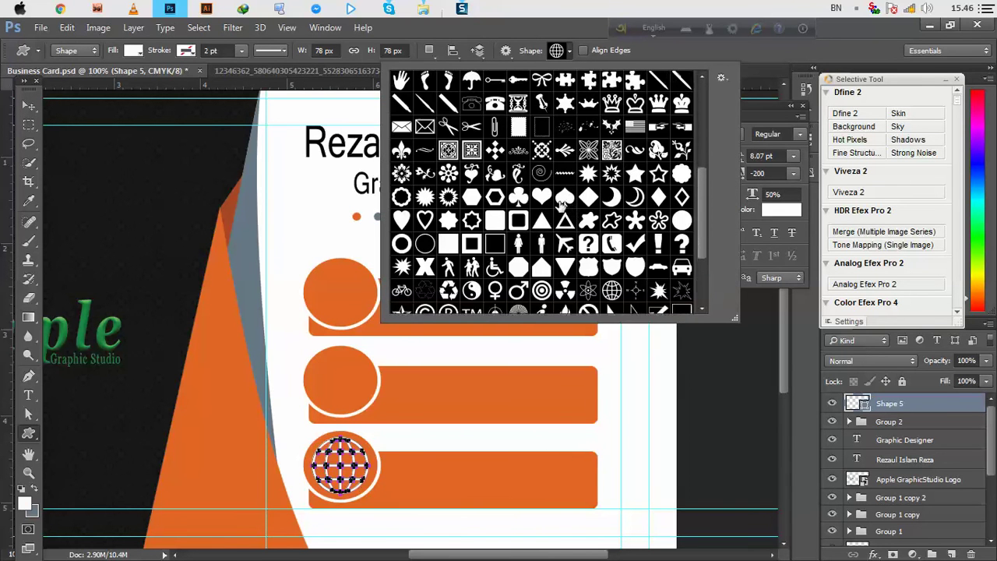
pyautogui.scroll(2, 573, 234)
pyautogui.scroll(1, 580, 243)
pyautogui.scroll(1, 583, 238)
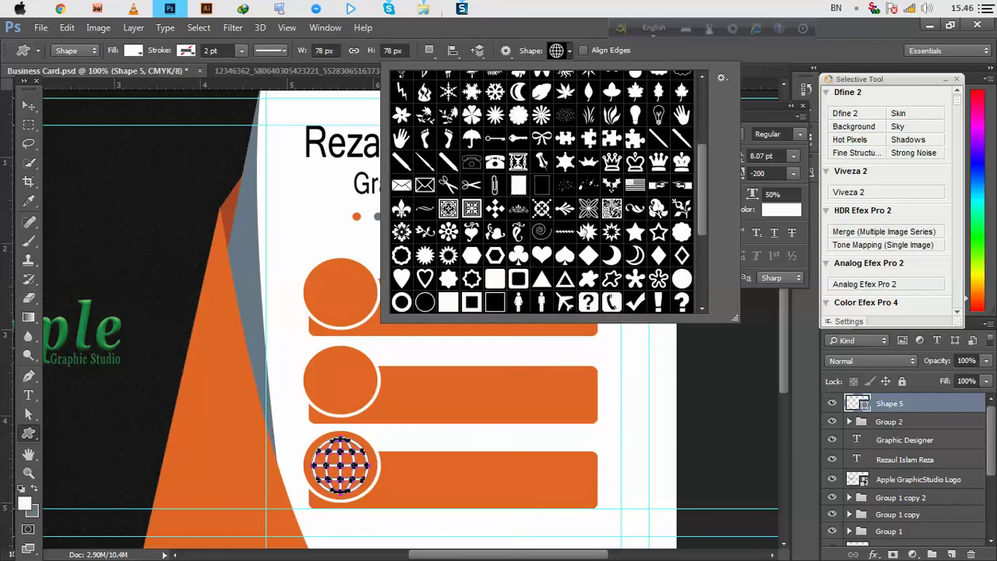
pyautogui.scroll(1, 583, 232)
pyautogui.scroll(1, 585, 233)
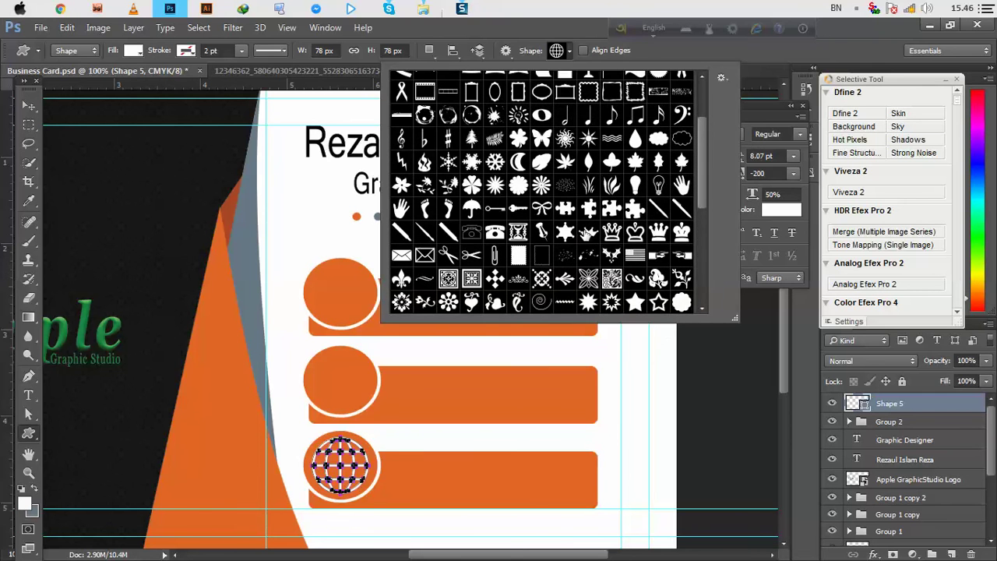
pyautogui.scroll(2, 585, 235)
pyautogui.scroll(1, 585, 234)
pyautogui.scroll(-1, 590, 234)
pyautogui.scroll(-1, 596, 234)
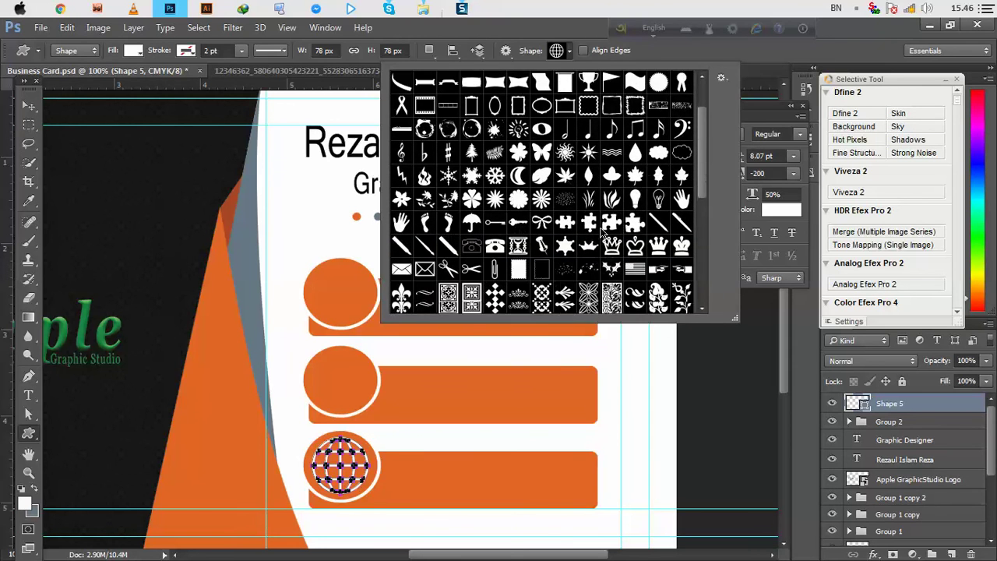
pyautogui.scroll(-1, 599, 234)
pyautogui.scroll(-1, 602, 236)
pyautogui.scroll(-1, 603, 239)
pyautogui.scroll(-1, 606, 242)
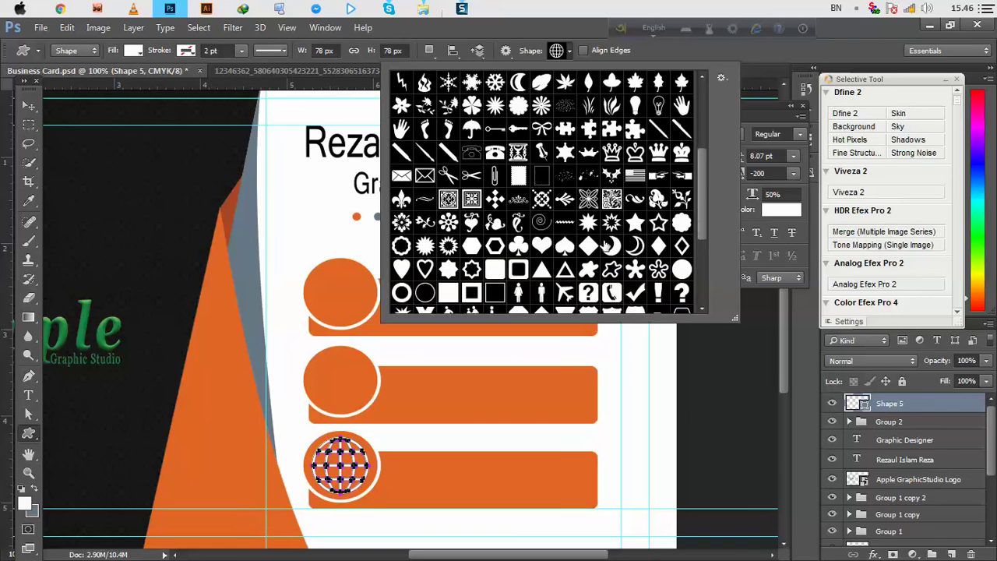
pyautogui.scroll(-1, 608, 257)
pyautogui.scroll(-1, 606, 293)
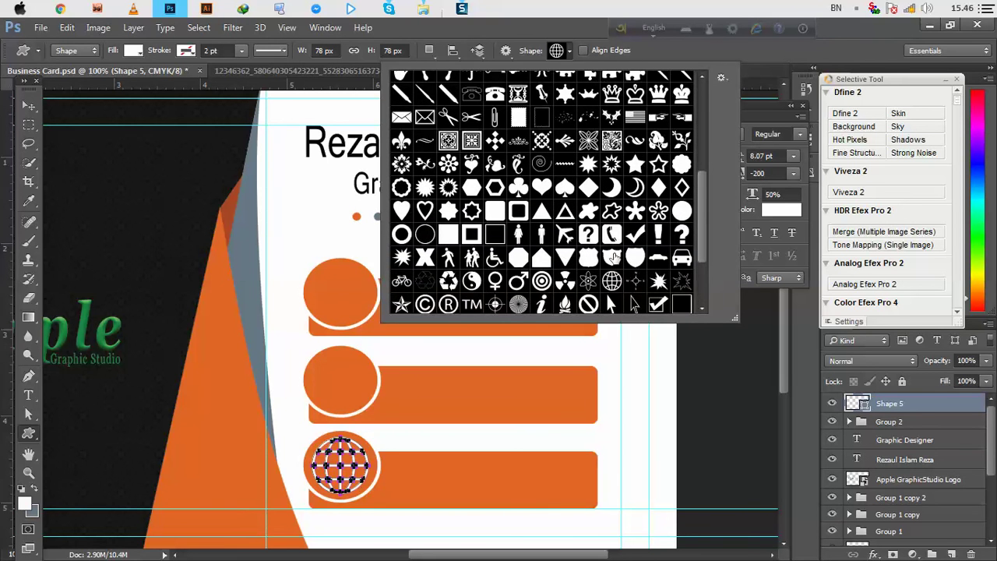
pyautogui.scroll(-2, 605, 293)
pyautogui.scroll(-2, 618, 263)
pyautogui.scroll(-1, 620, 267)
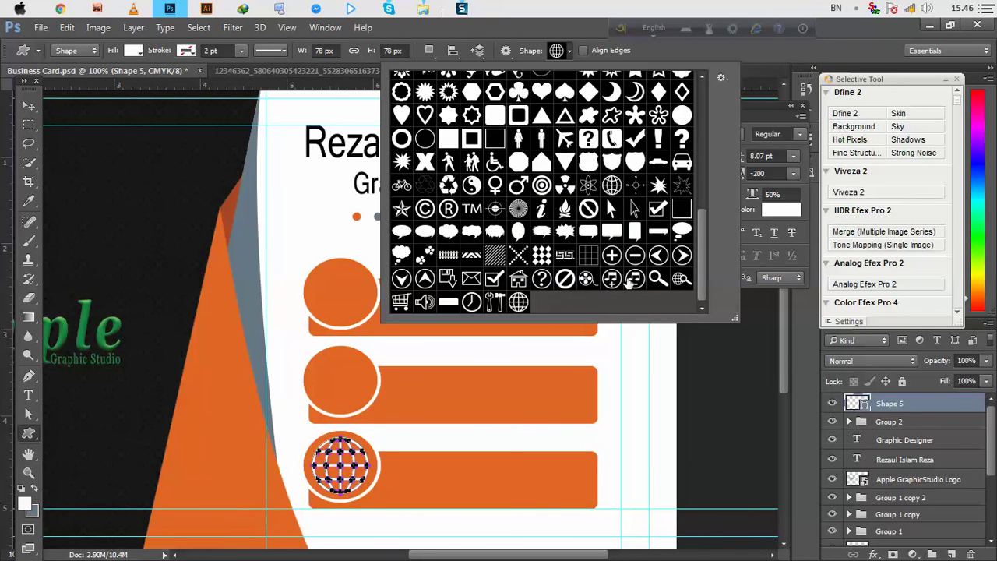
pyautogui.click(681, 280)
pyautogui.click(568, 51)
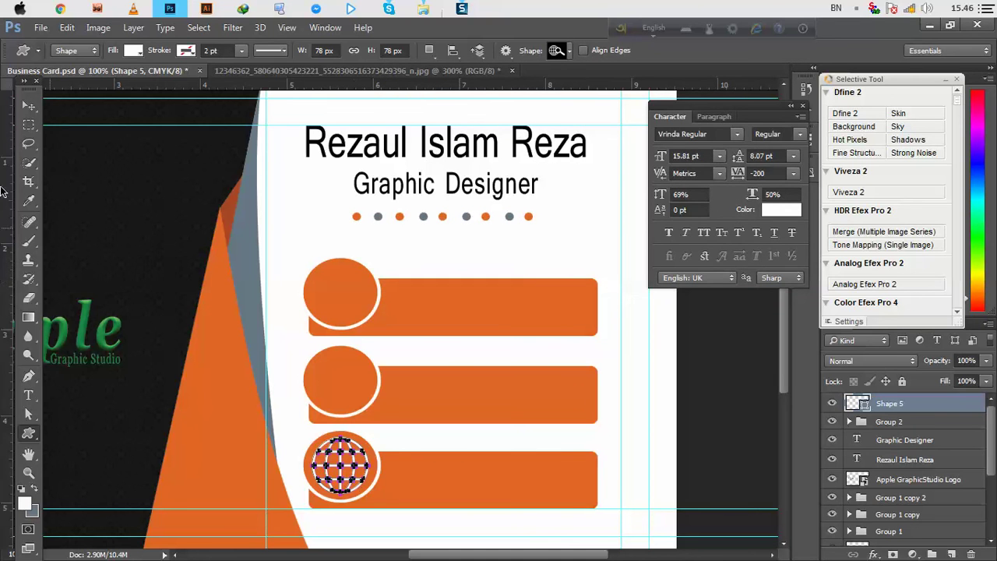
# Rasterize the globe layer and move it up into the middle orange circle.
pyautogui.rightClick(896, 406)
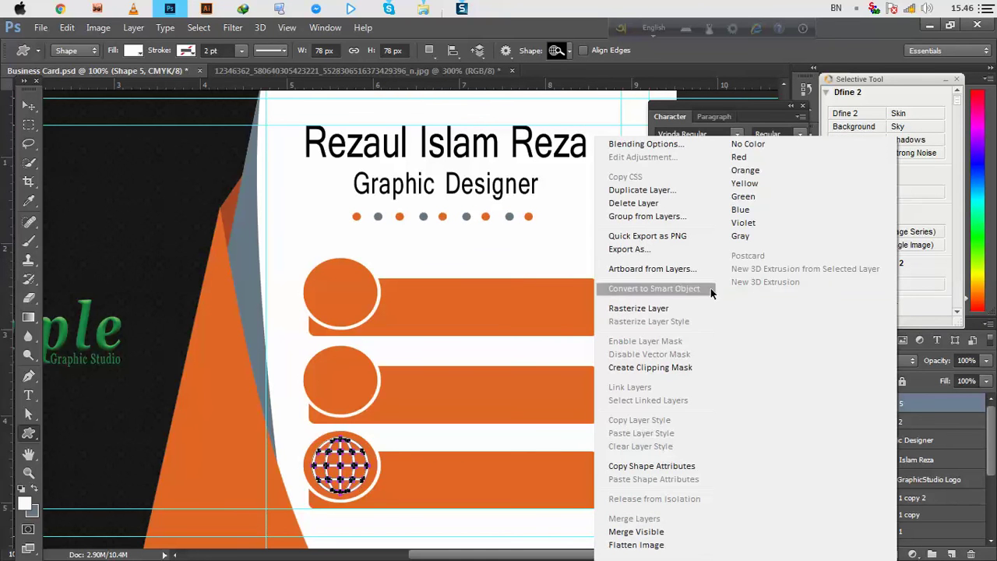
pyautogui.click(646, 308)
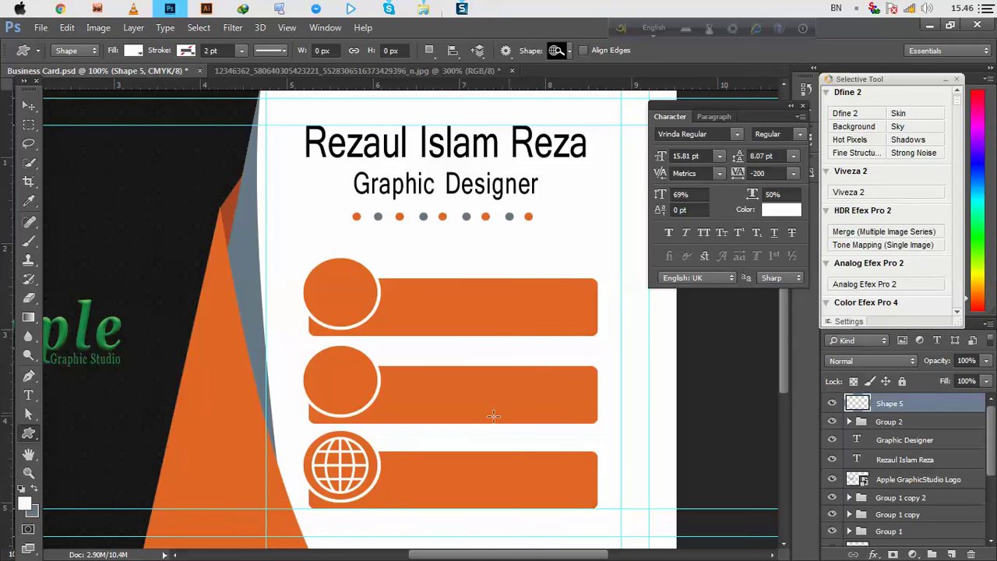
pyautogui.click(28, 104)
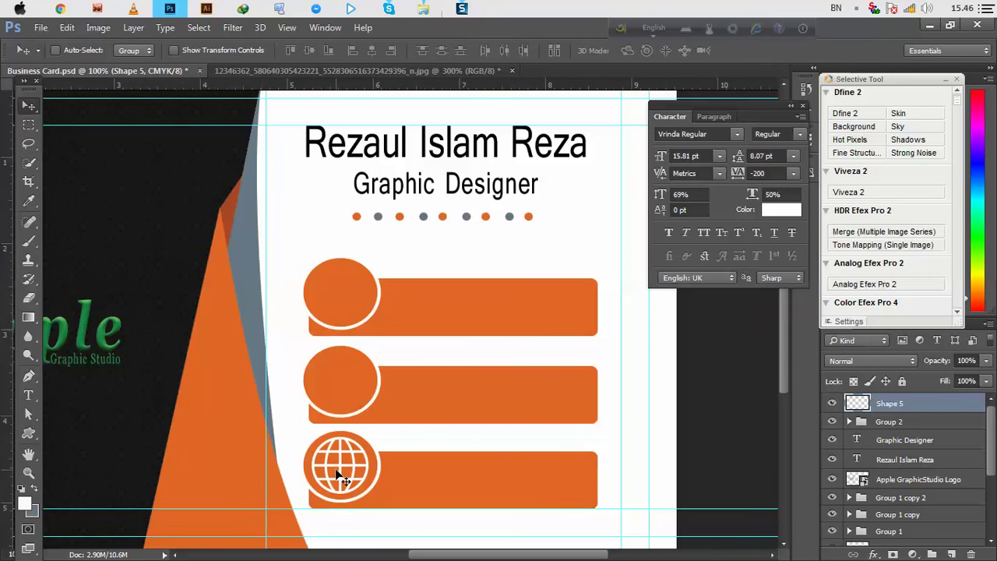
pyautogui.moveTo(353, 465); pyautogui.dragTo(358, 384)
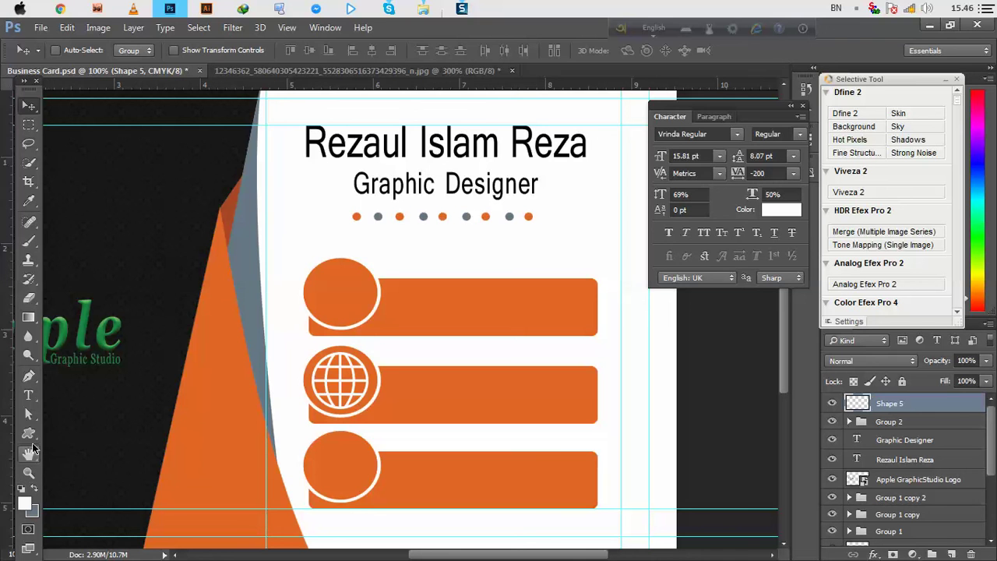
# Draw a magnifier globe over the bottom circle, then undo and delete it.
pyautogui.press('u')
pyautogui.moveTo(320, 453)
pyautogui.mouseDown()
pyautogui.moveTo(368, 484)
pyautogui.moveTo(341, 472)
pyautogui.moveTo(355, 468)
pyautogui.mouseUp()
pyautogui.click(28, 105)
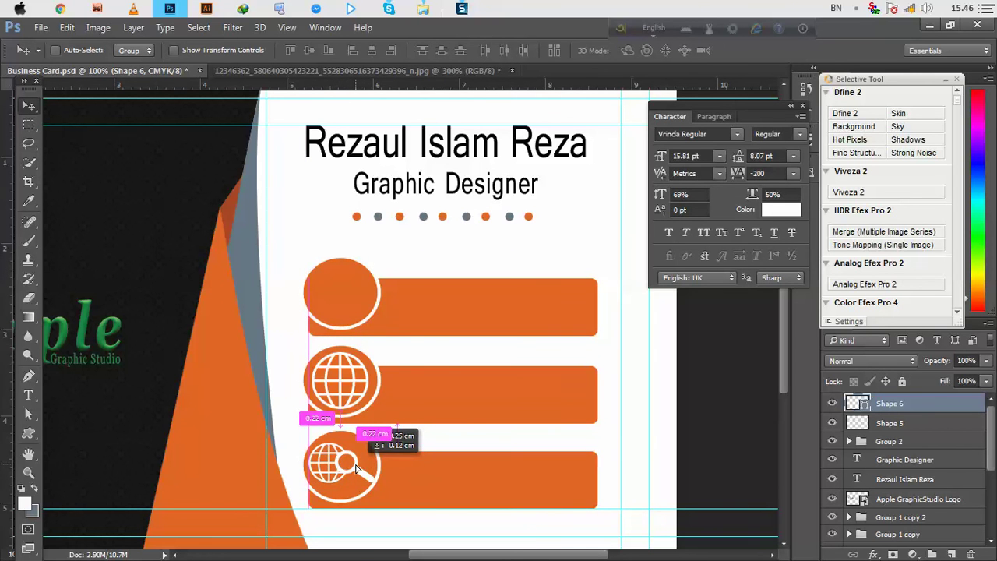
pyautogui.hotkey('ctrl', 'z')
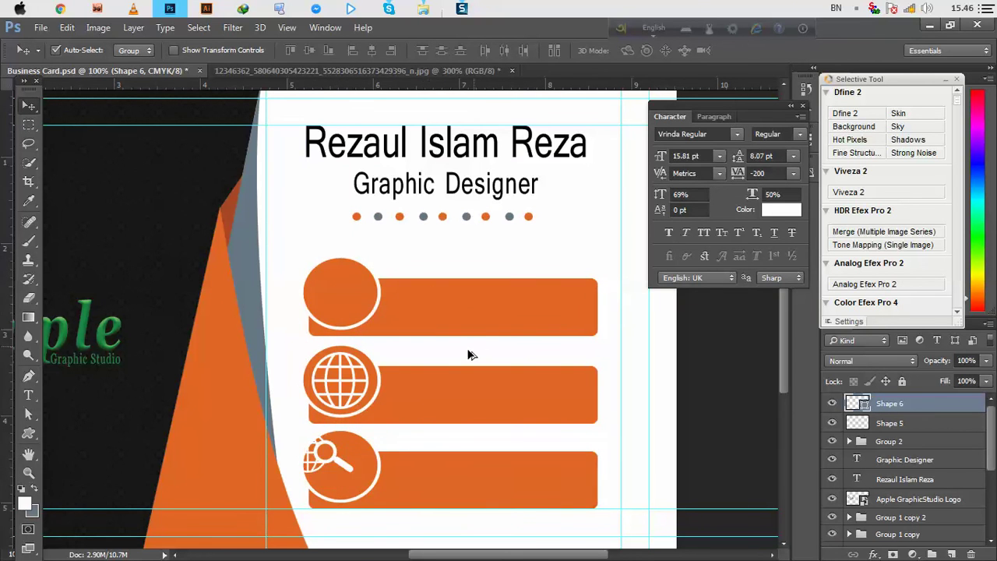
pyautogui.press('Delete')
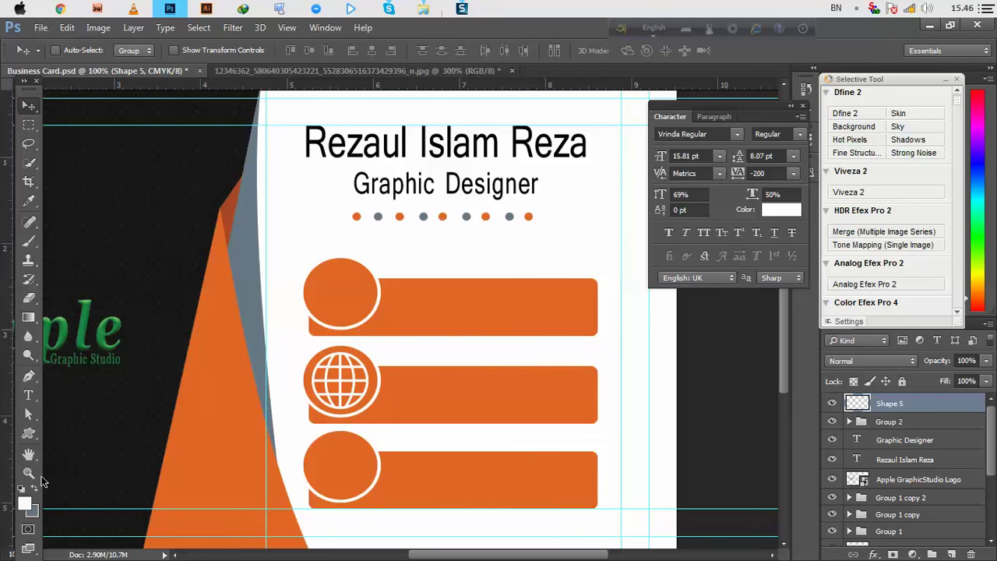
# Pick the raindrop custom shape and draw it 48 × 77.06 px over the bottom circle.
pyautogui.click(28, 433)
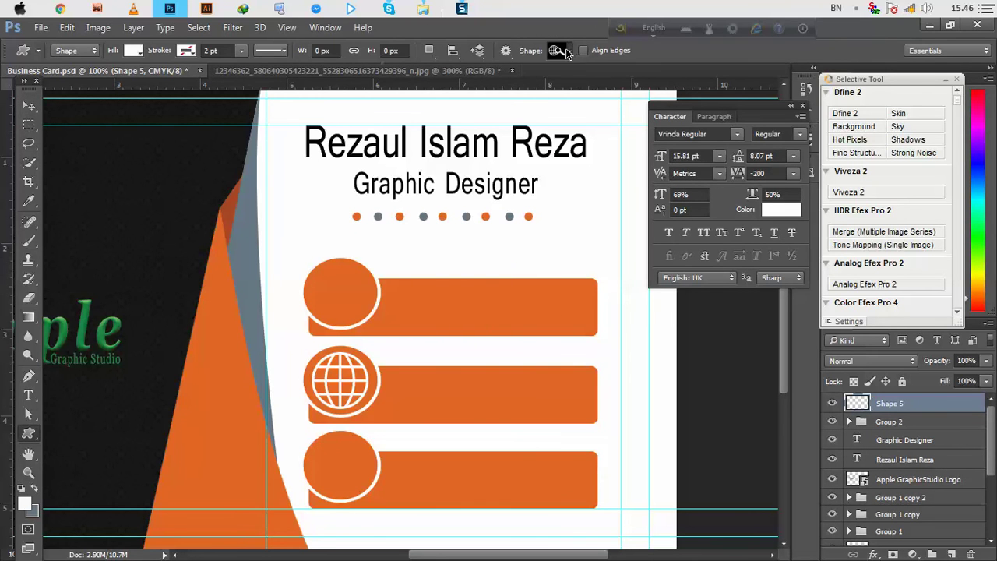
pyautogui.click(568, 52)
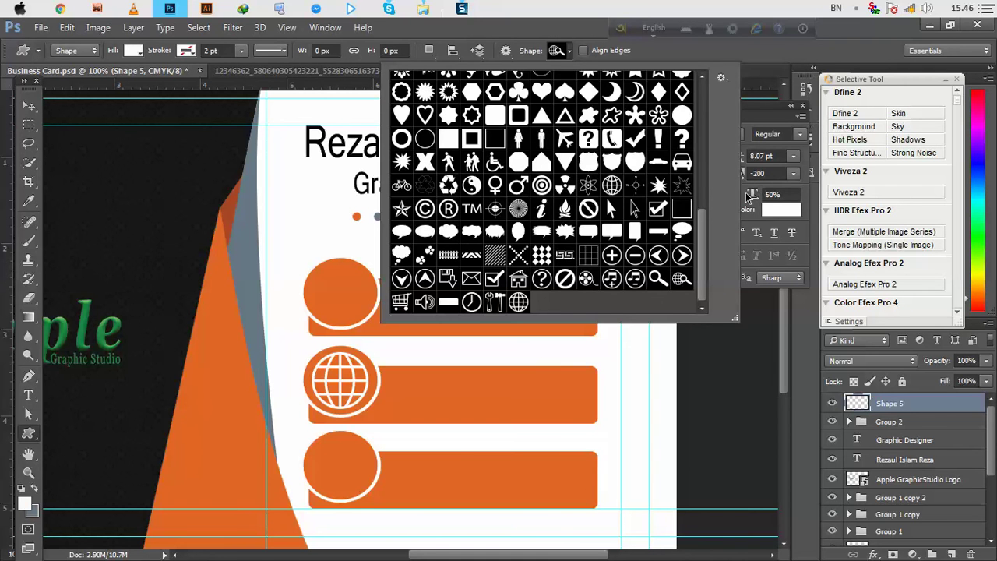
pyautogui.moveTo(703, 233); pyautogui.dragTo(718, 113)
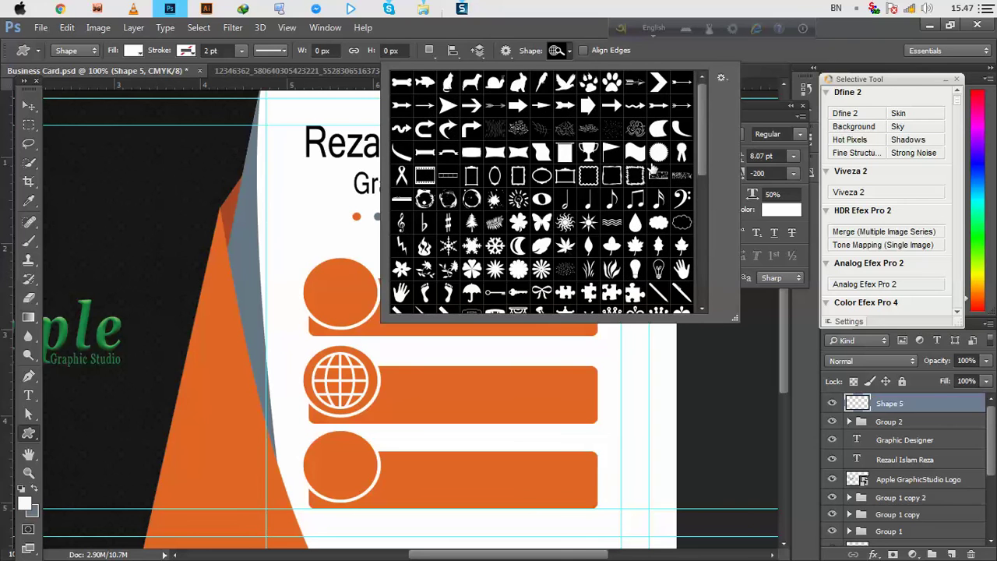
pyautogui.scroll(-1, 598, 190)
pyautogui.scroll(-1, 590, 199)
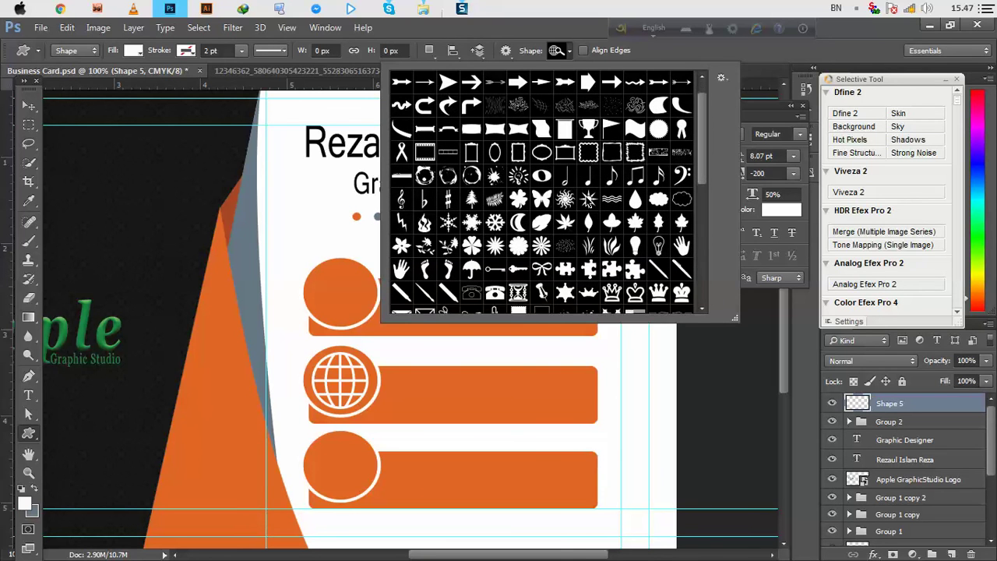
pyautogui.scroll(-1, 588, 203)
pyautogui.scroll(-1, 588, 202)
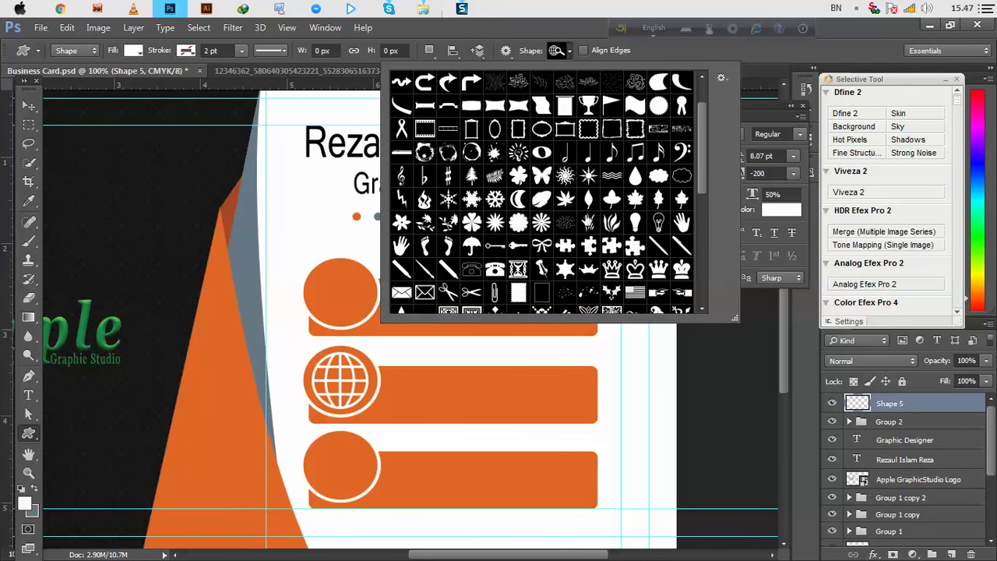
pyautogui.scroll(-1, 588, 222)
pyautogui.click(634, 165)
pyautogui.rightClick(635, 166)
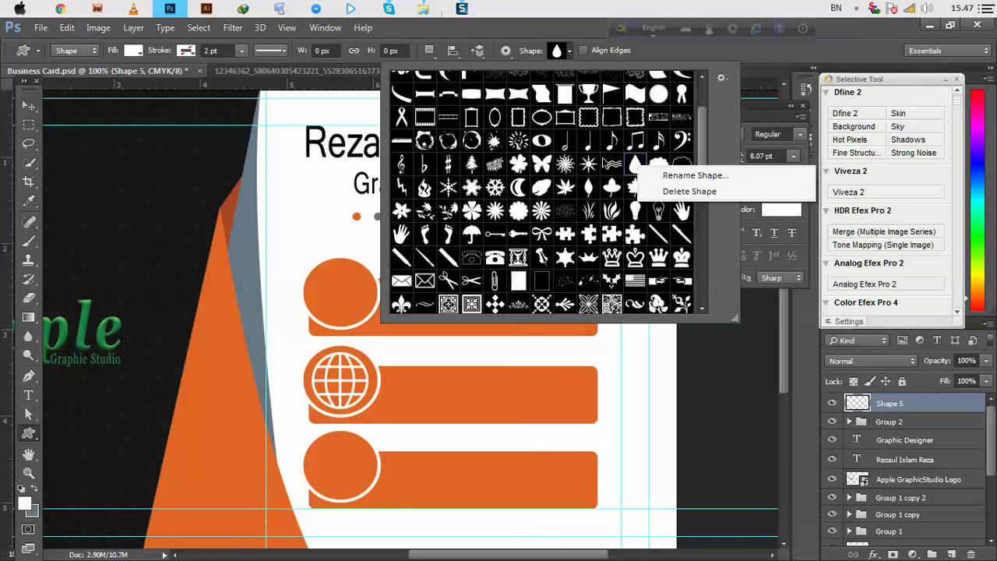
pyautogui.click(571, 51)
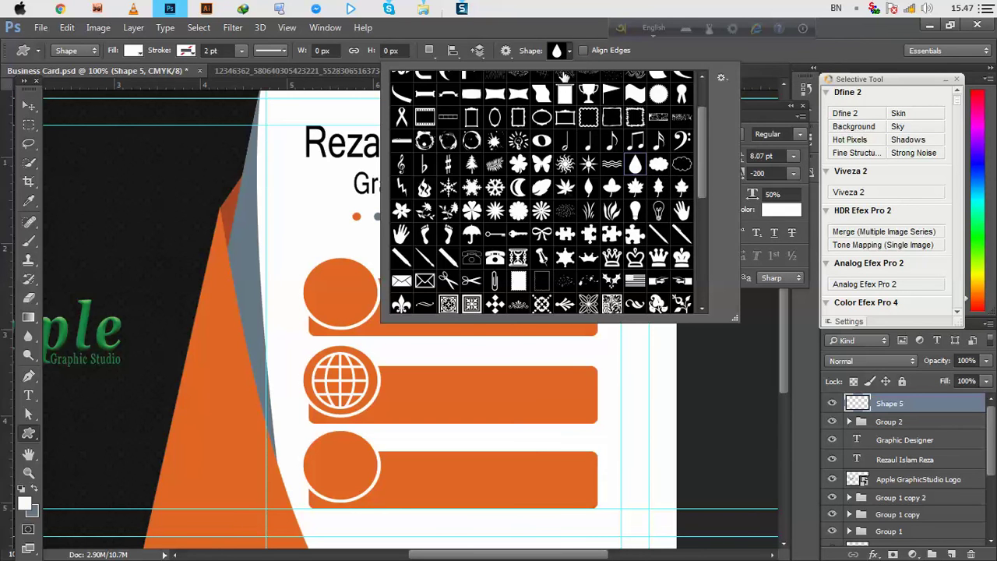
pyautogui.click(570, 52)
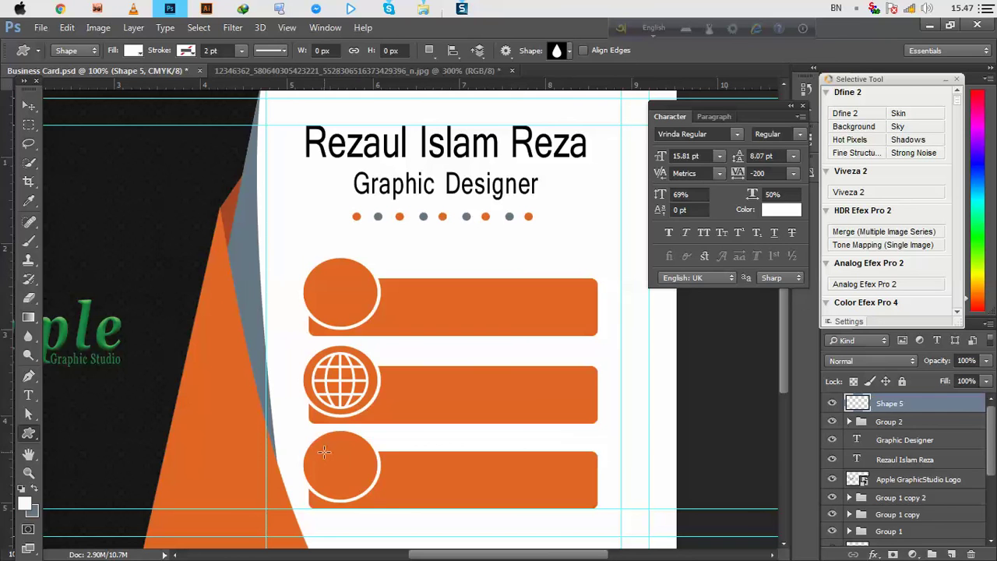
pyautogui.moveTo(323, 451); pyautogui.dragTo(340, 478)
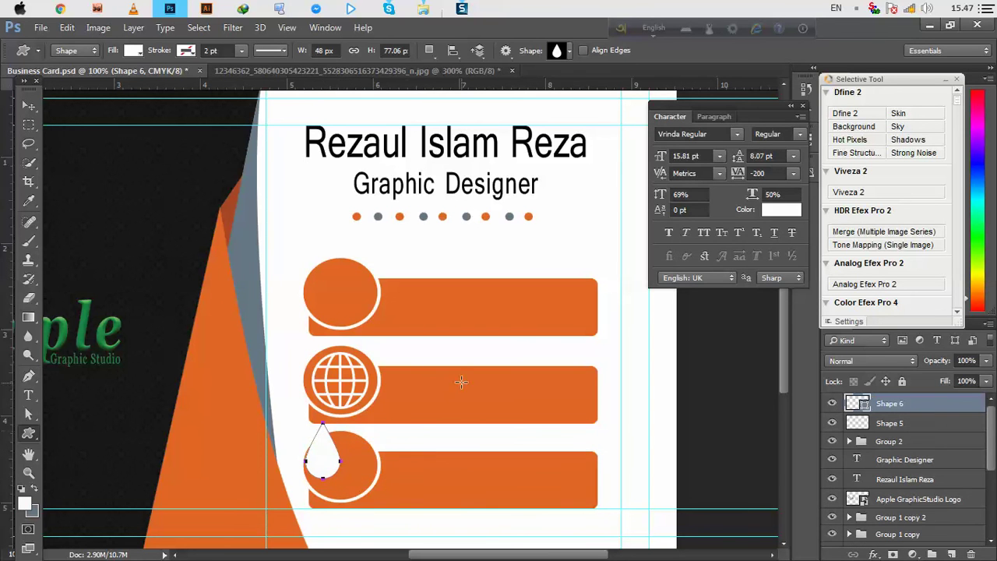
# Give the drop a 1 pt outline and move it into the bottom circle's centre.
pyautogui.click(133, 50)
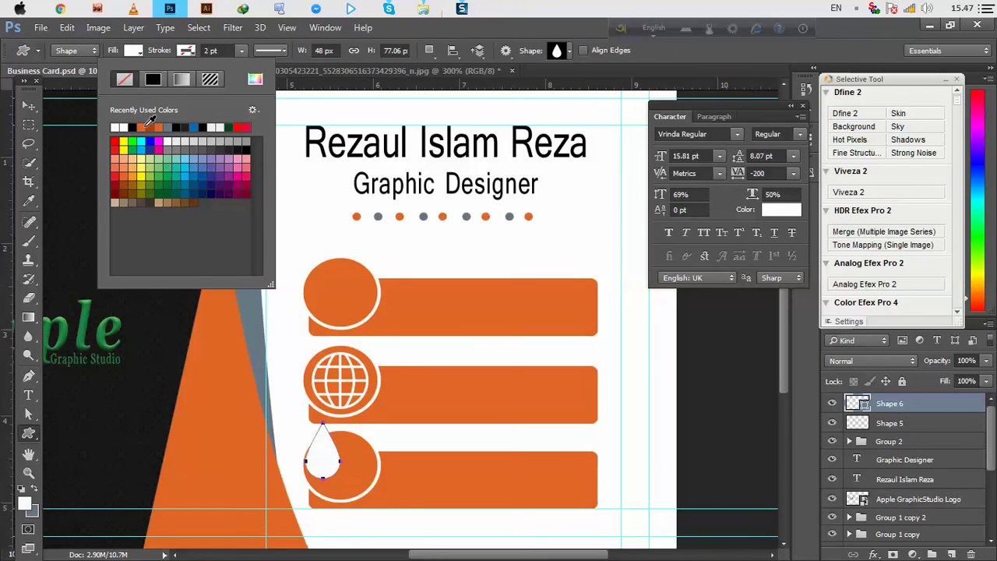
pyautogui.click(143, 126)
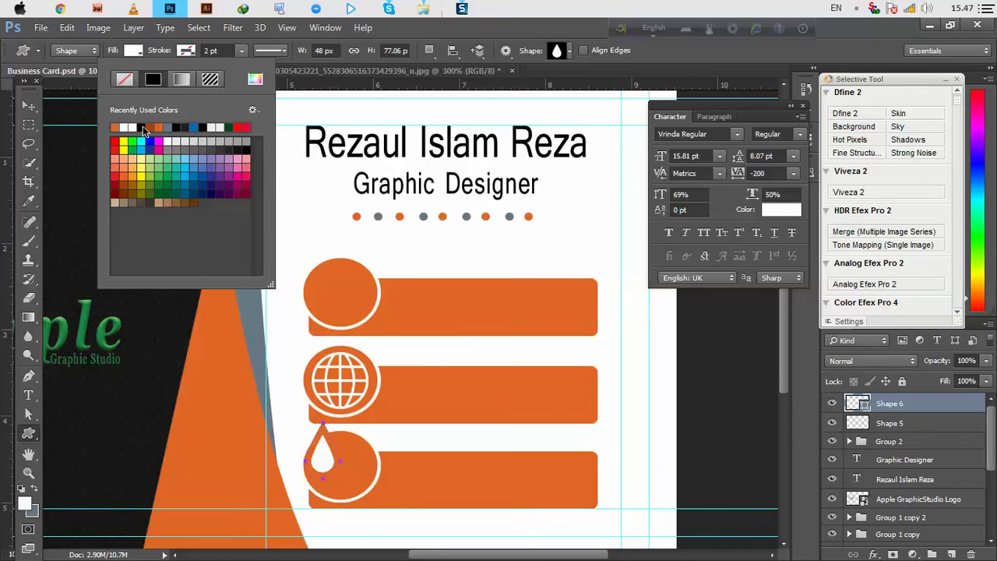
pyautogui.click(138, 53)
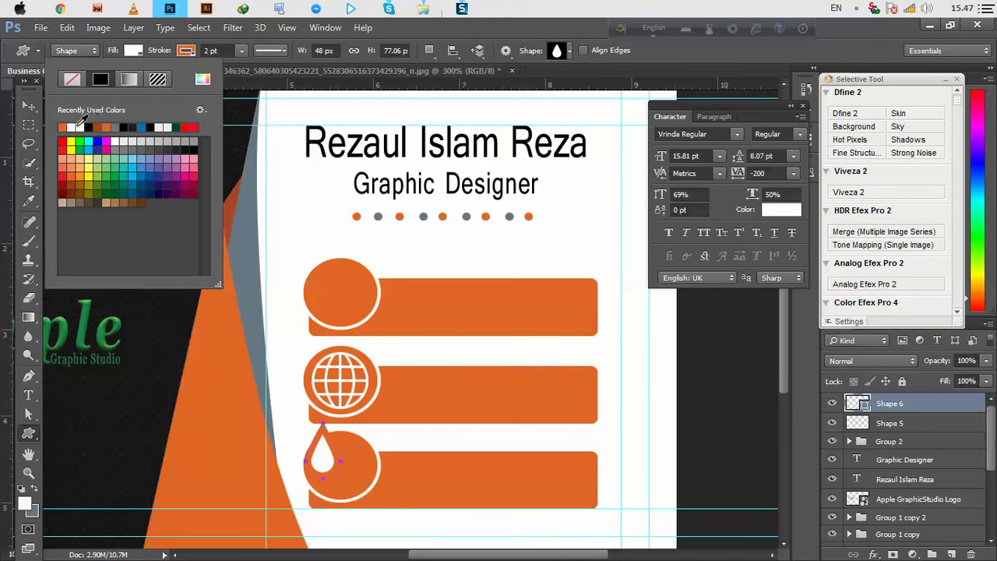
pyautogui.click(139, 50)
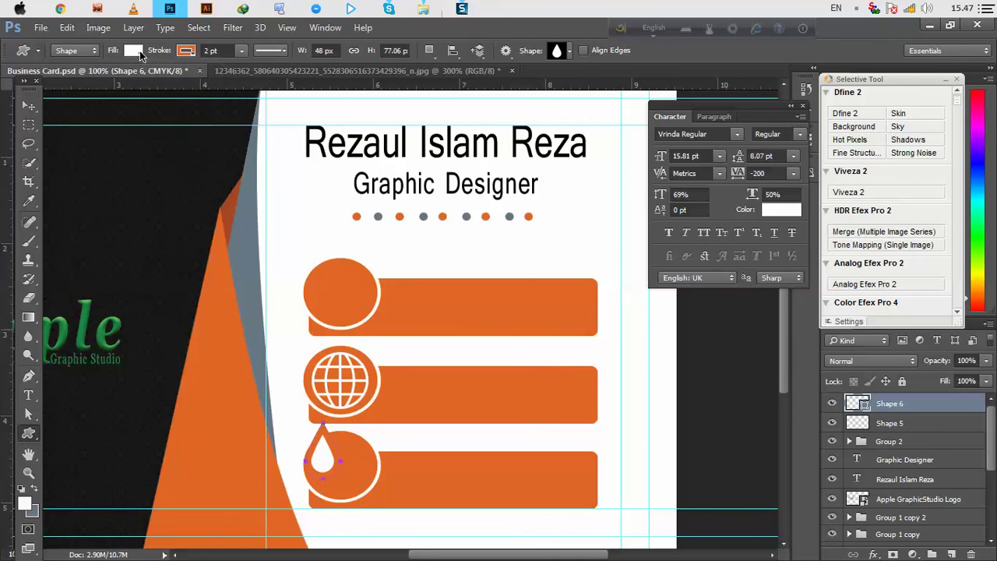
pyautogui.click(207, 50)
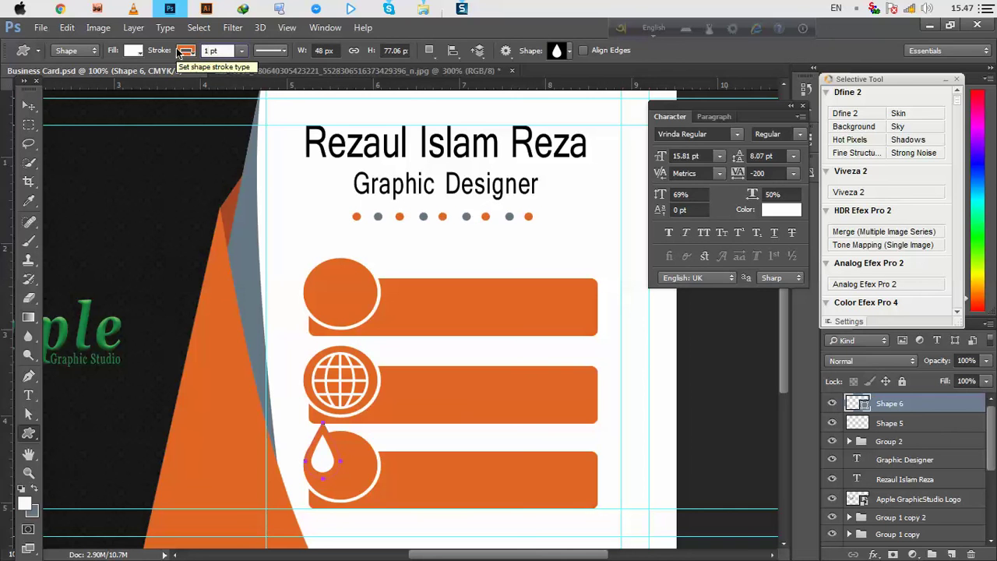
pyautogui.press('Return')
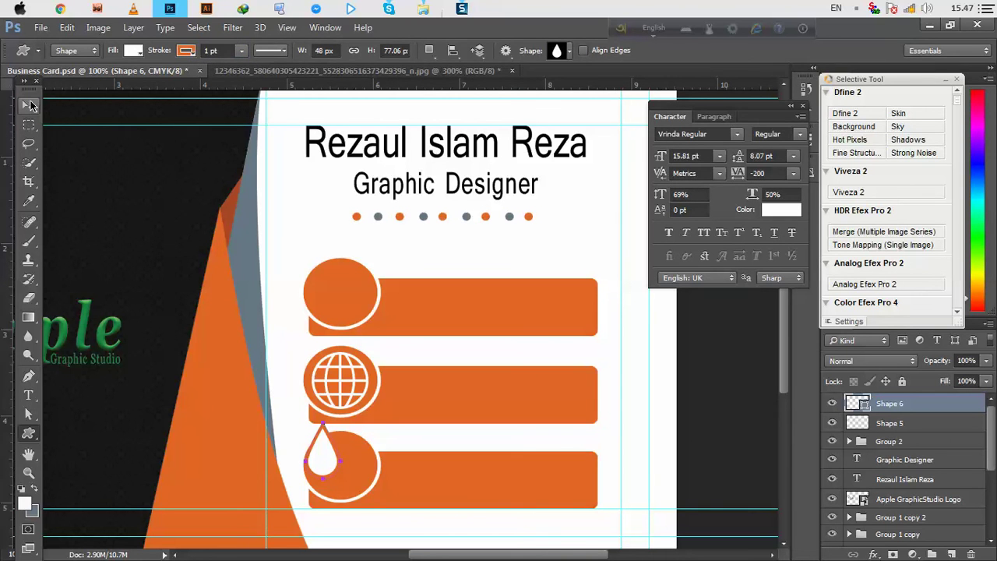
pyautogui.click(33, 106)
pyautogui.moveTo(365, 403); pyautogui.dragTo(406, 436)
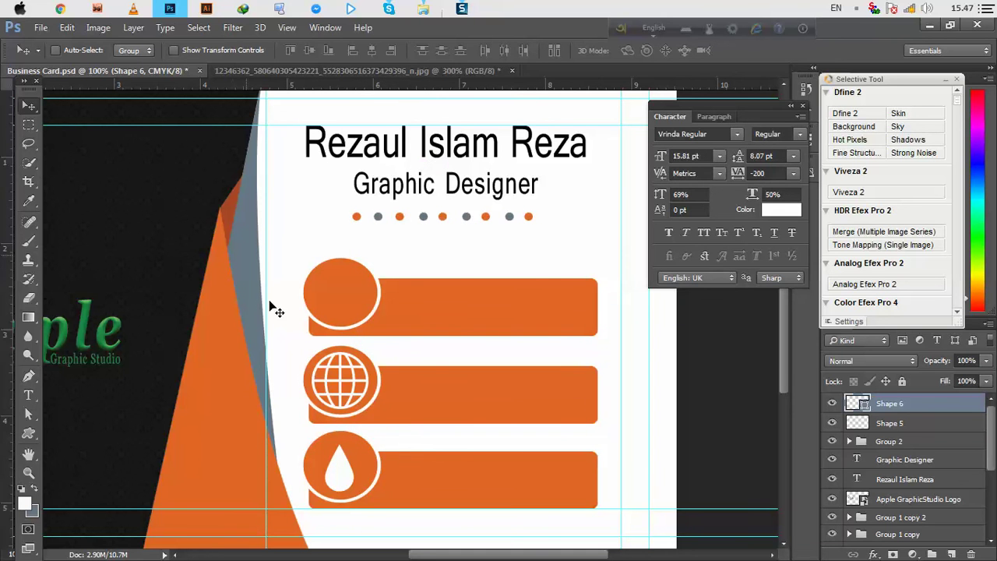
# Set the drop's fill to orange and its outline to white.
pyautogui.click(29, 434)
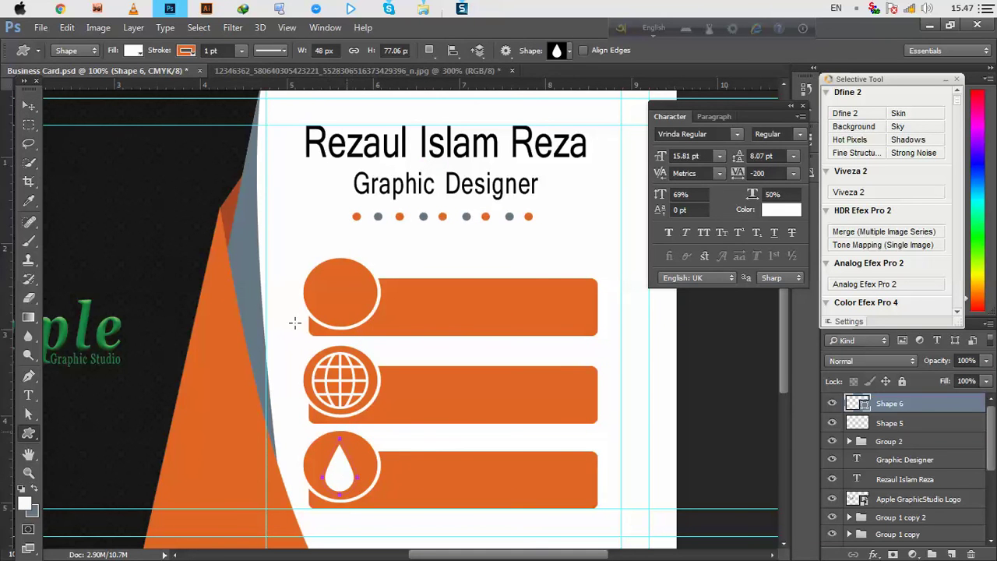
pyautogui.click(194, 54)
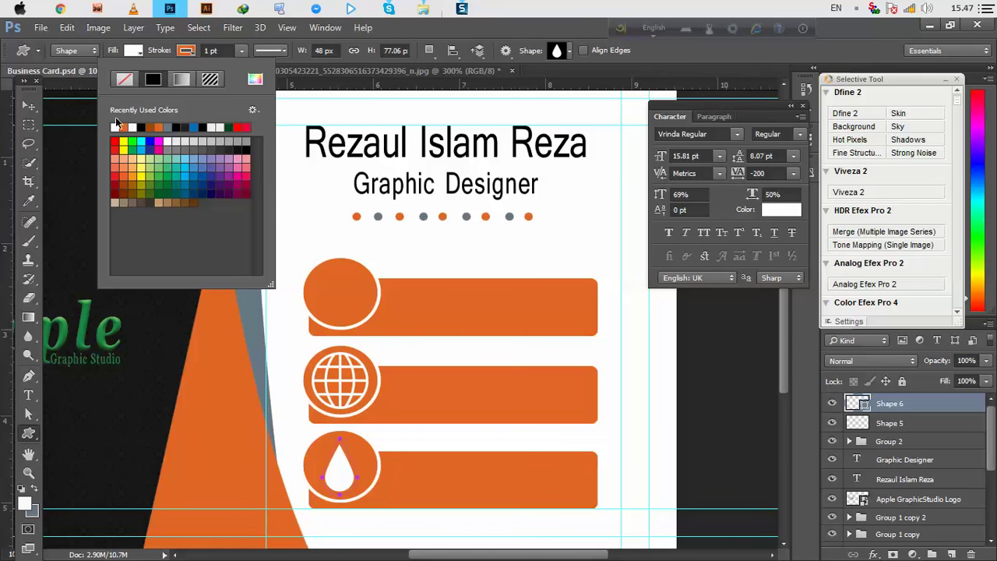
pyautogui.click(116, 127)
pyautogui.click(138, 52)
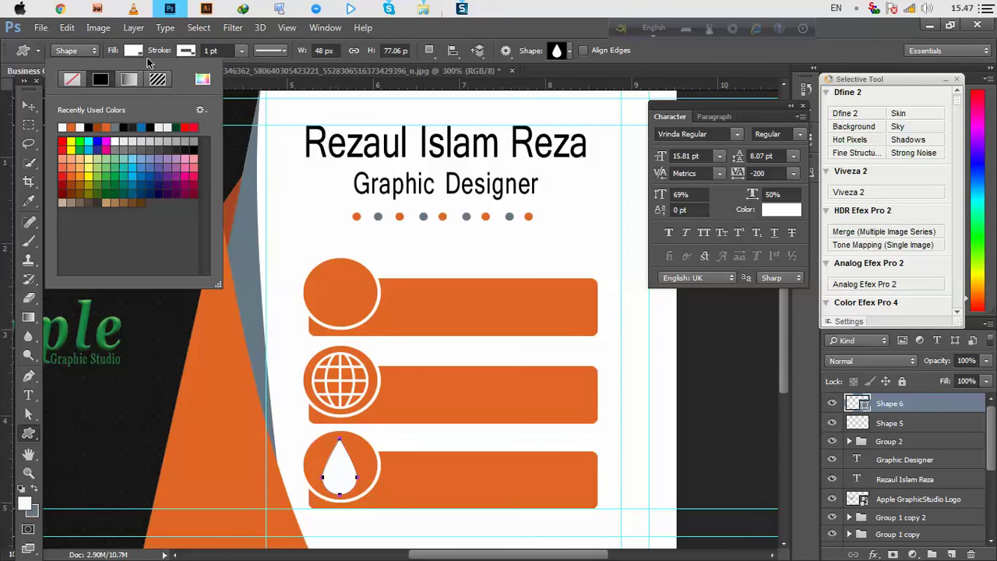
pyautogui.click(77, 125)
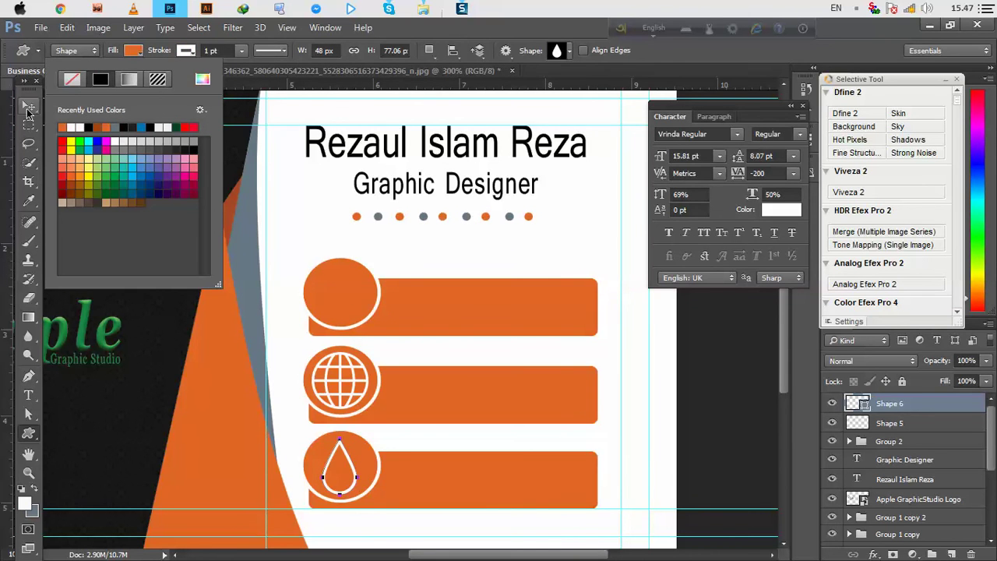
pyautogui.click(28, 105)
# Flip the drop vertically and scale it to about 81% with Free Transform.
pyautogui.press('ctrl')
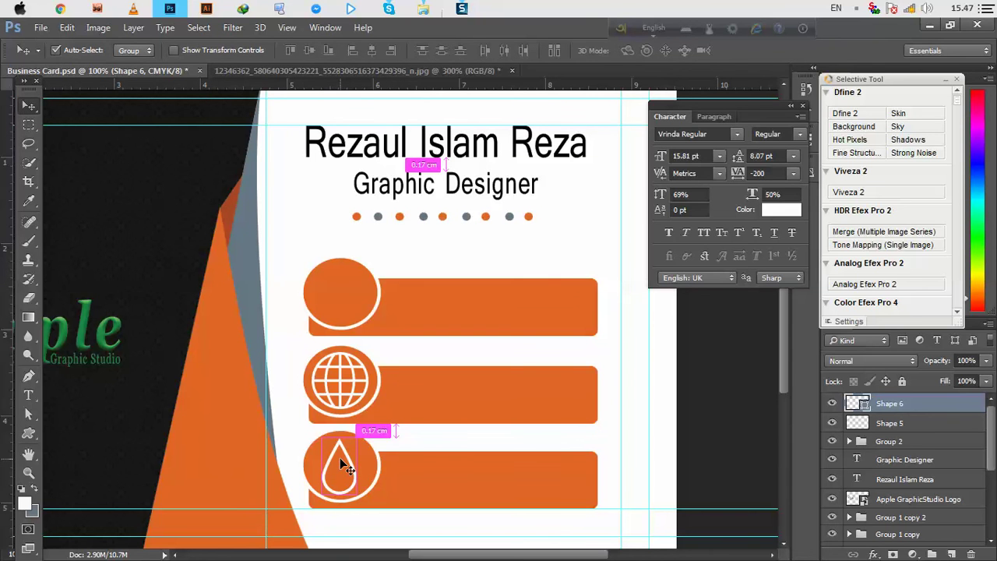
pyautogui.hotkey('ctrl', 't')
pyautogui.rightClick(341, 467)
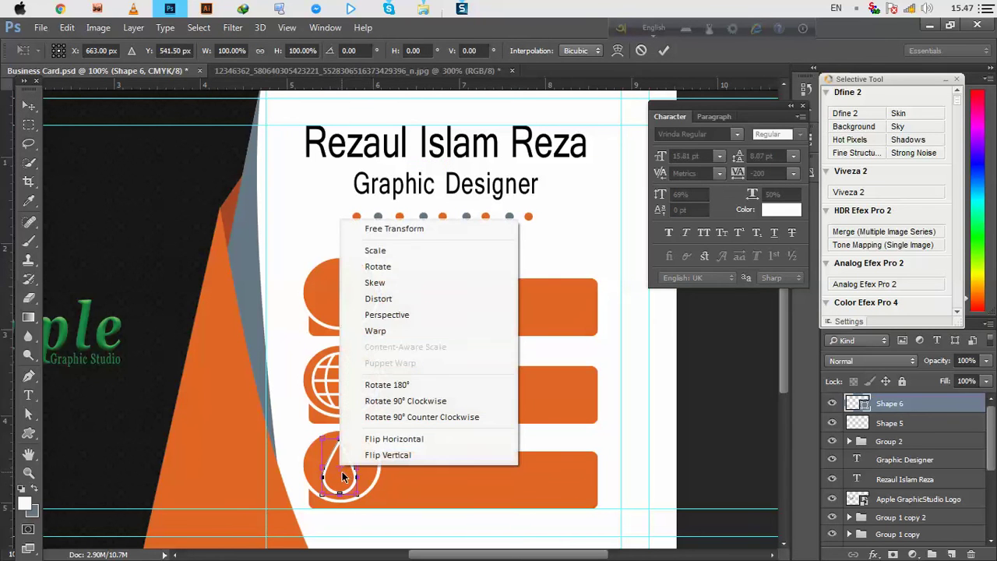
pyautogui.click(393, 456)
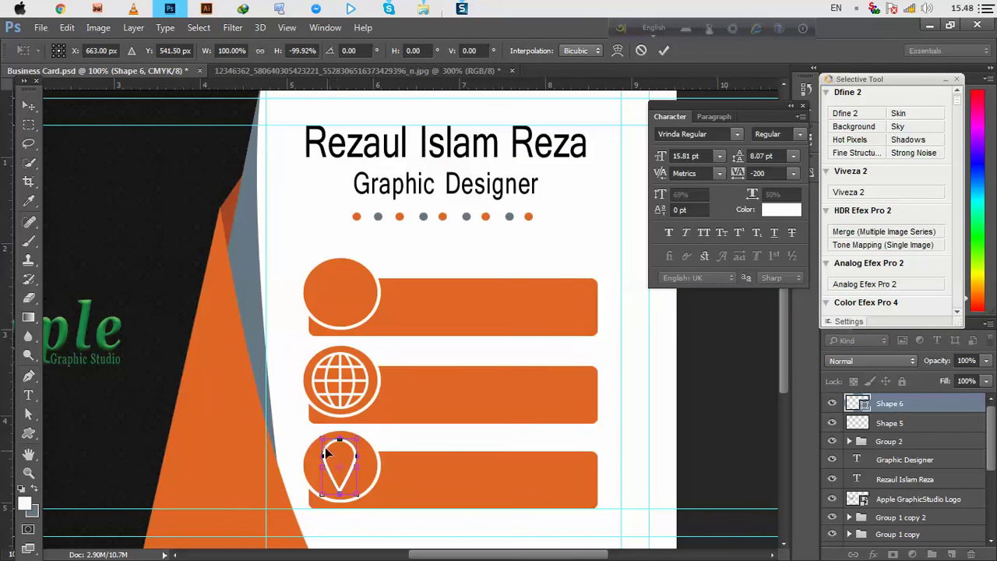
pyautogui.moveTo(321, 441); pyautogui.dragTo(325, 444)
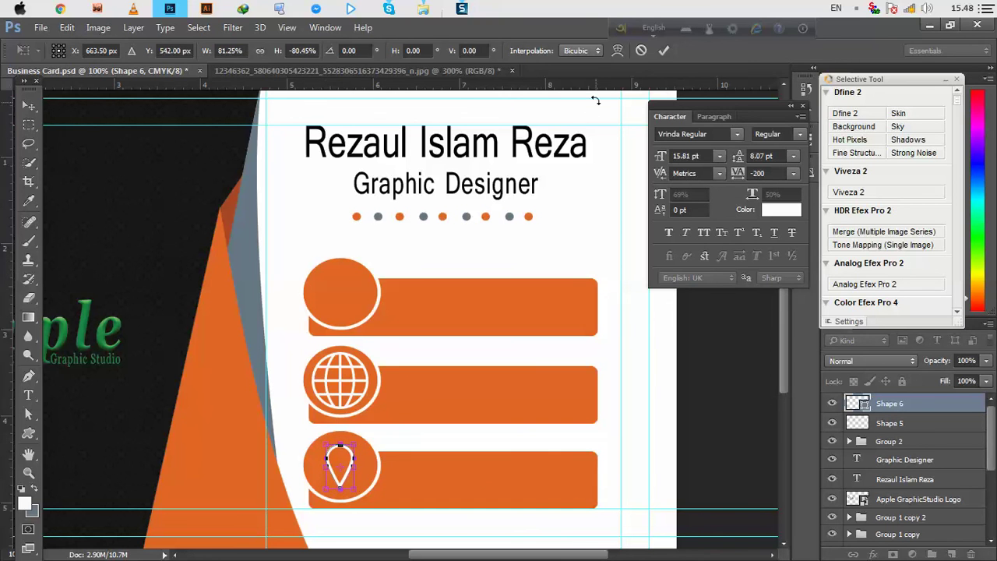
pyautogui.click(663, 51)
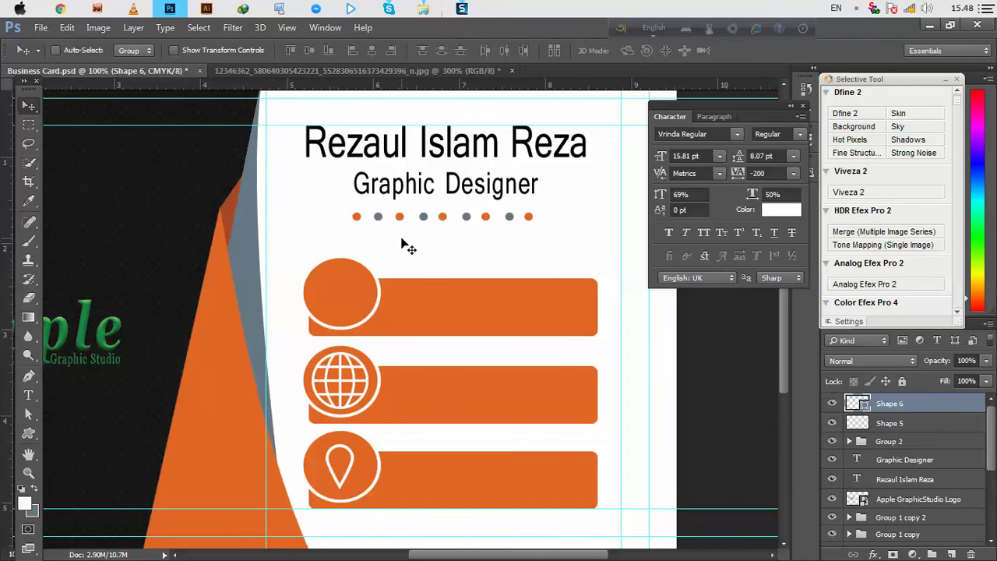
# Scroll through the Custom Shape picker, then minimize Photoshop to show the Apple Studio Logo folder.
pyautogui.click(31, 434)
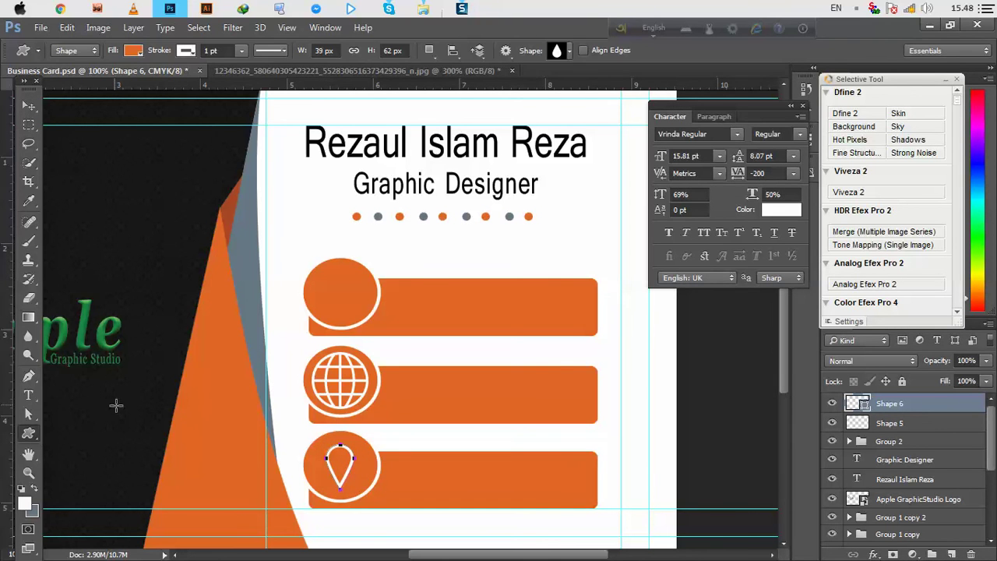
pyautogui.click(569, 51)
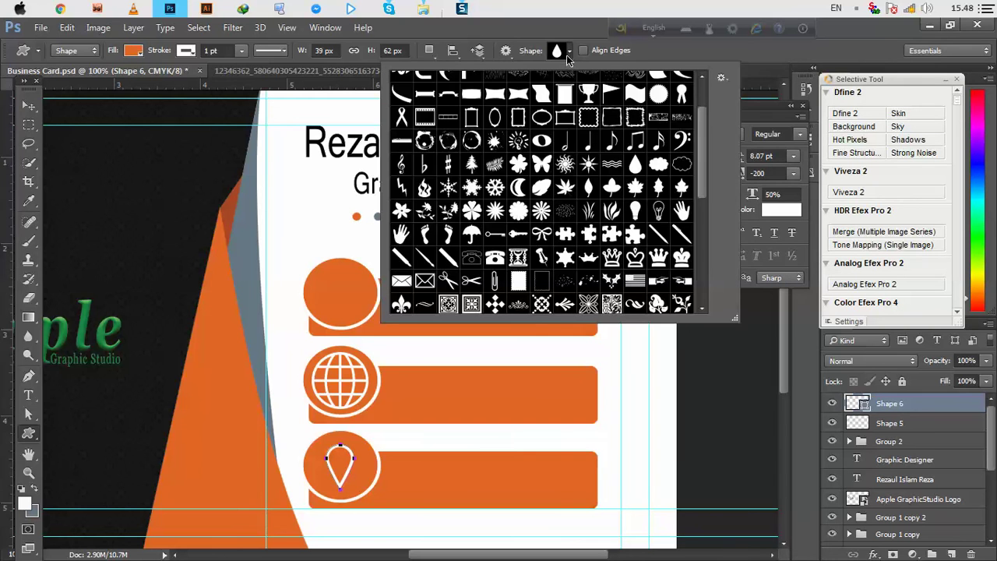
pyautogui.scroll(3, 555, 88)
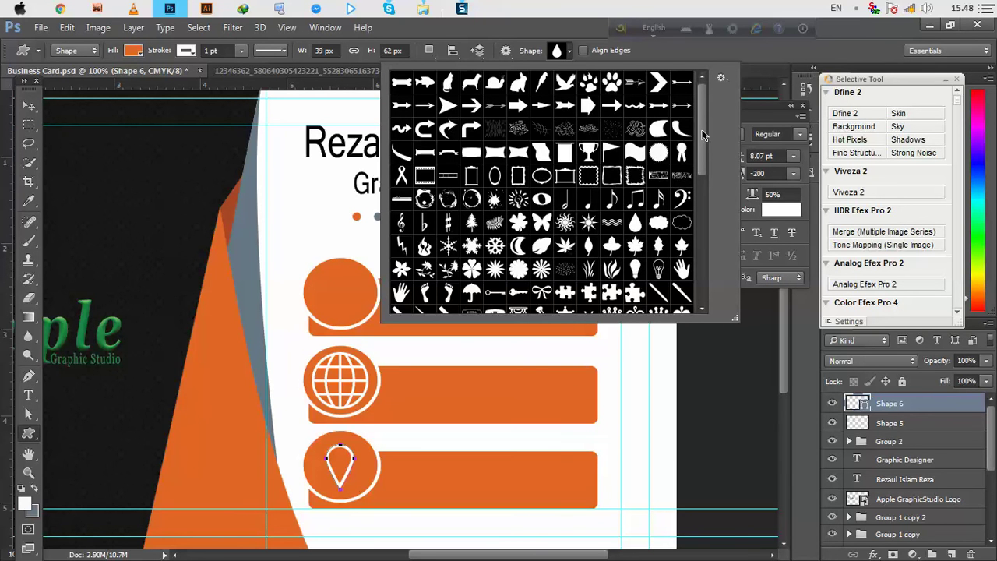
pyautogui.moveTo(702, 130); pyautogui.dragTo(701, 168)
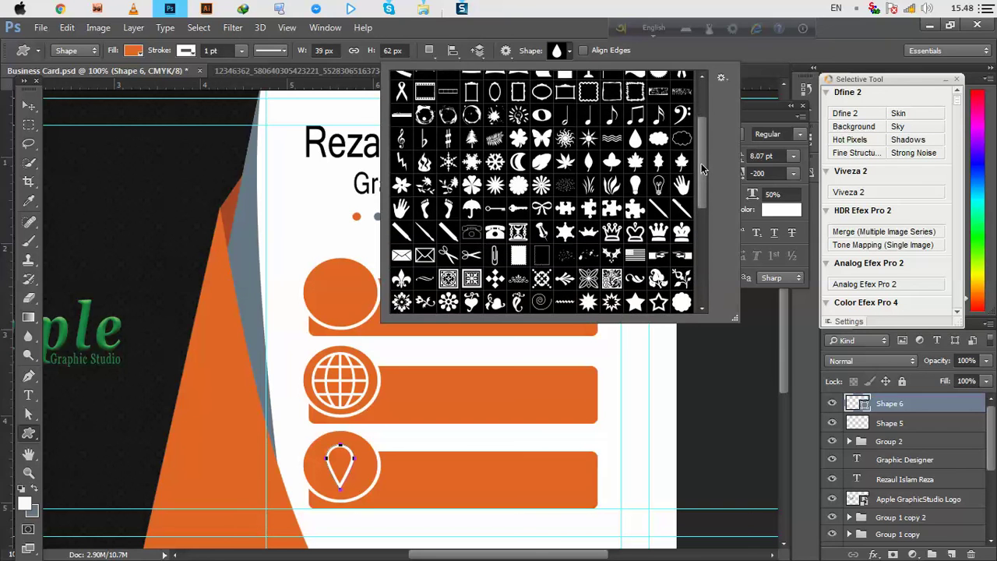
pyautogui.moveTo(701, 168); pyautogui.dragTo(711, 202)
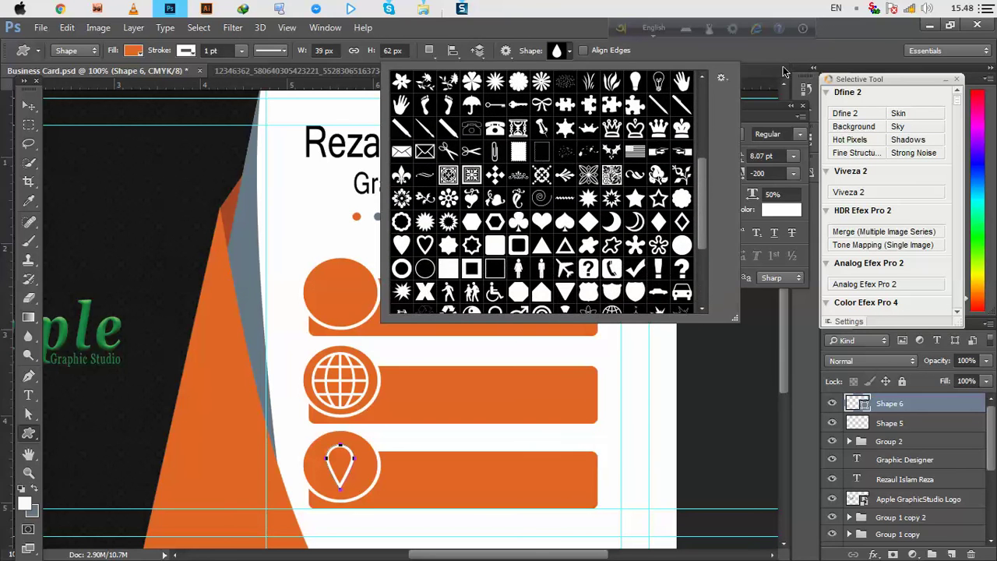
pyautogui.click(929, 26)
# Navigate from the drive list into E: > Graphic Work > Photo Shop.
pyautogui.click(15, 51)
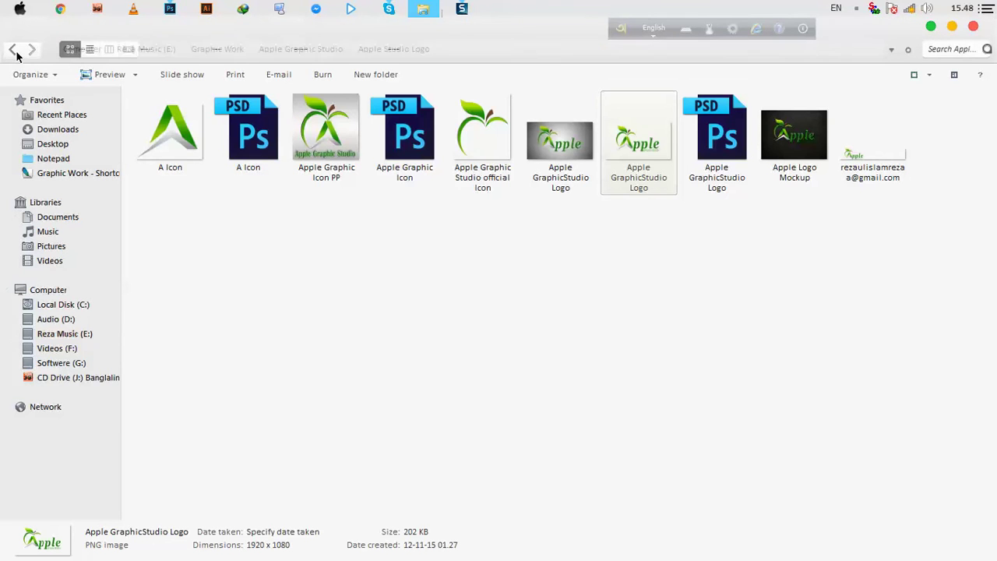
pyautogui.click(16, 51)
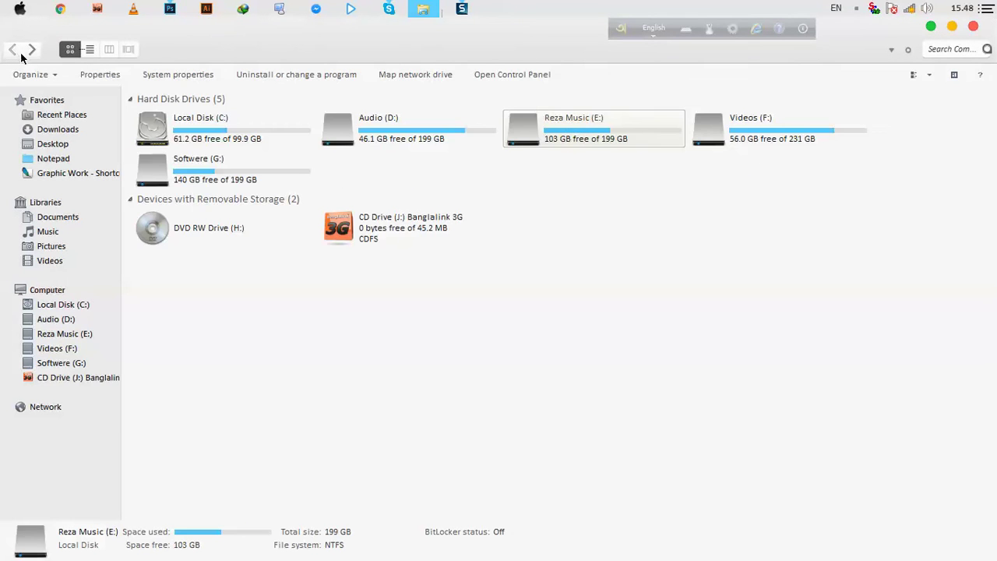
pyautogui.doubleClick(623, 139)
pyautogui.doubleClick(188, 116)
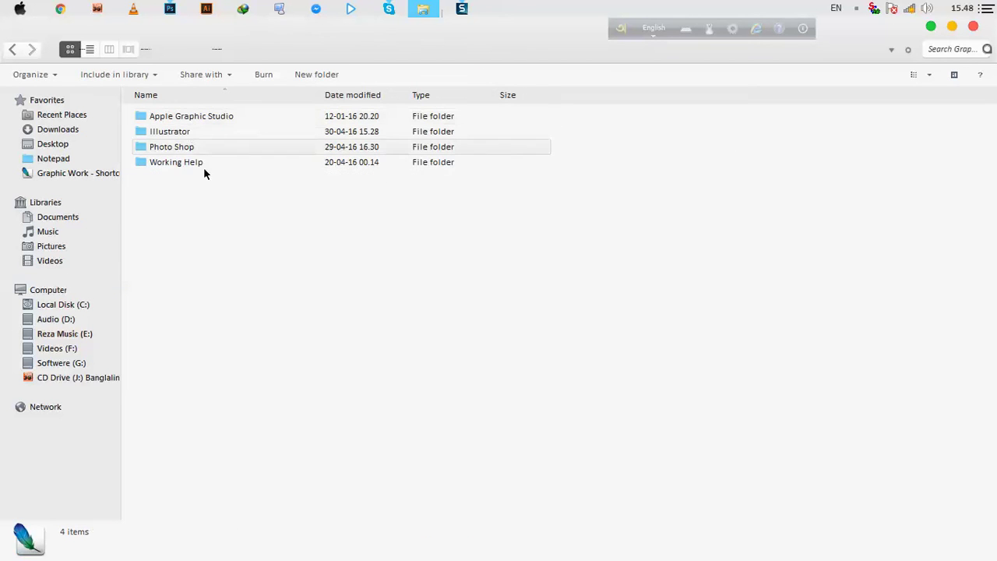
pyautogui.doubleClick(187, 147)
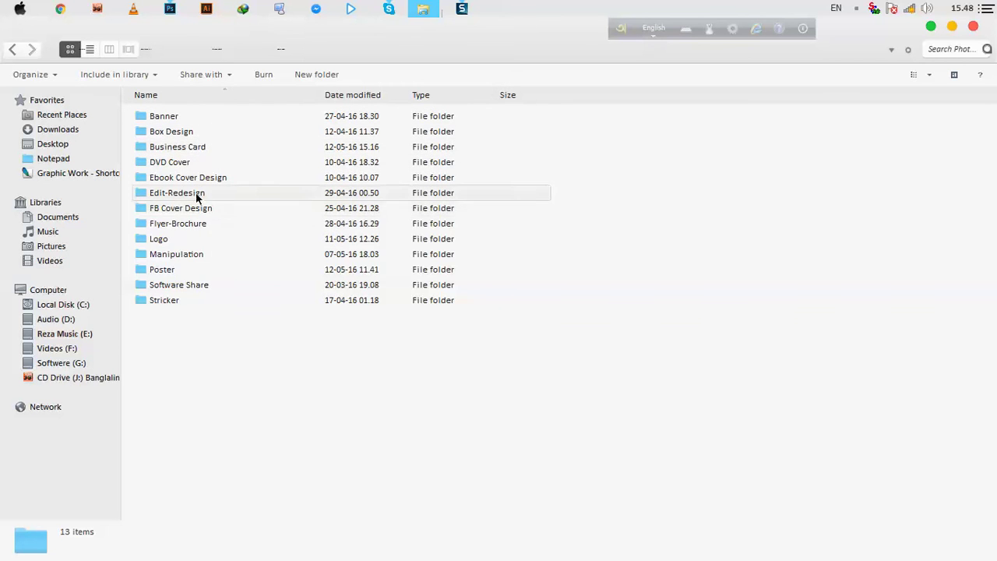
# Browse Working Help to Icon > Business Card and drag xTg89yXTA.jpg onto the card.
pyautogui.click(12, 49)
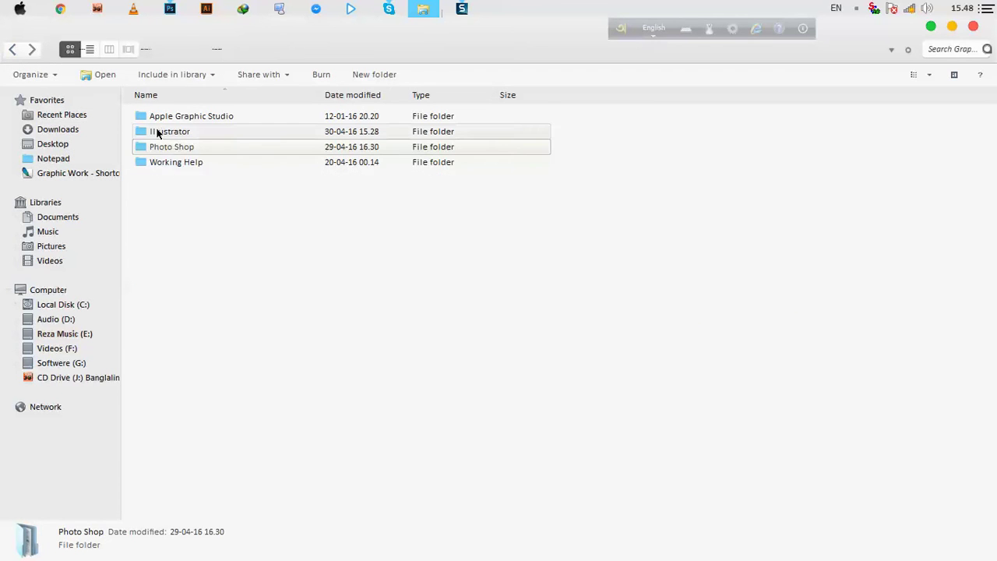
pyautogui.doubleClick(174, 162)
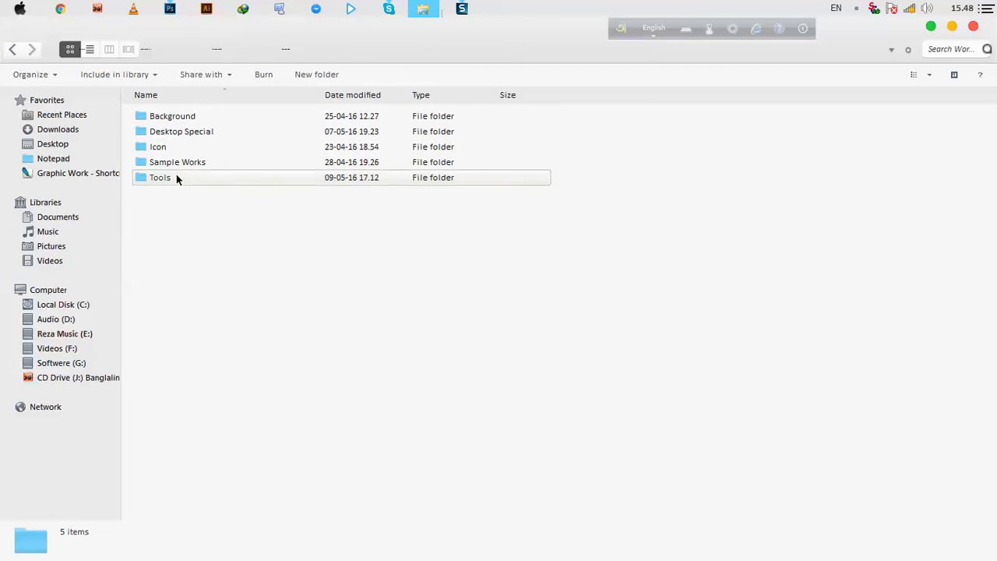
pyautogui.doubleClick(175, 177)
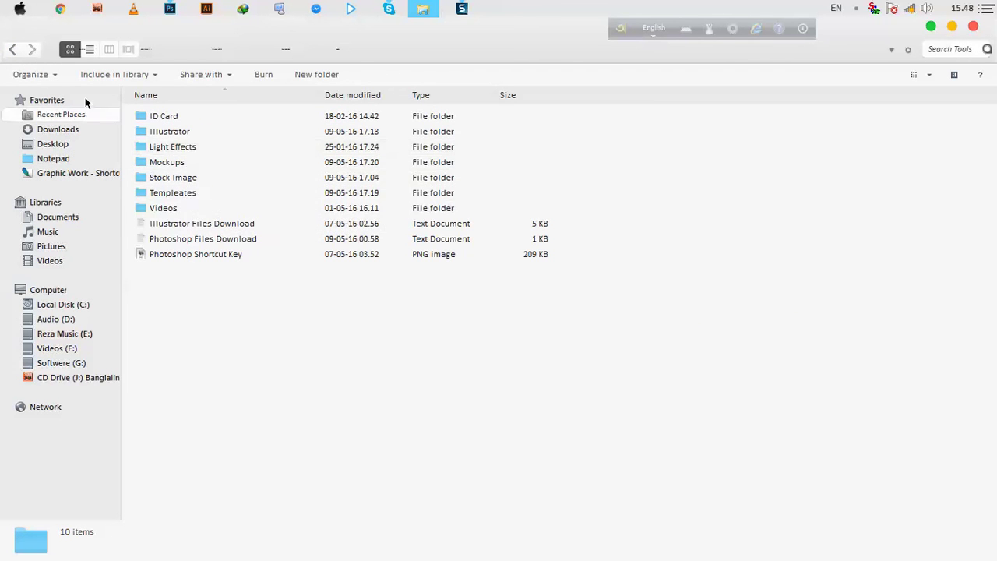
pyautogui.click(13, 49)
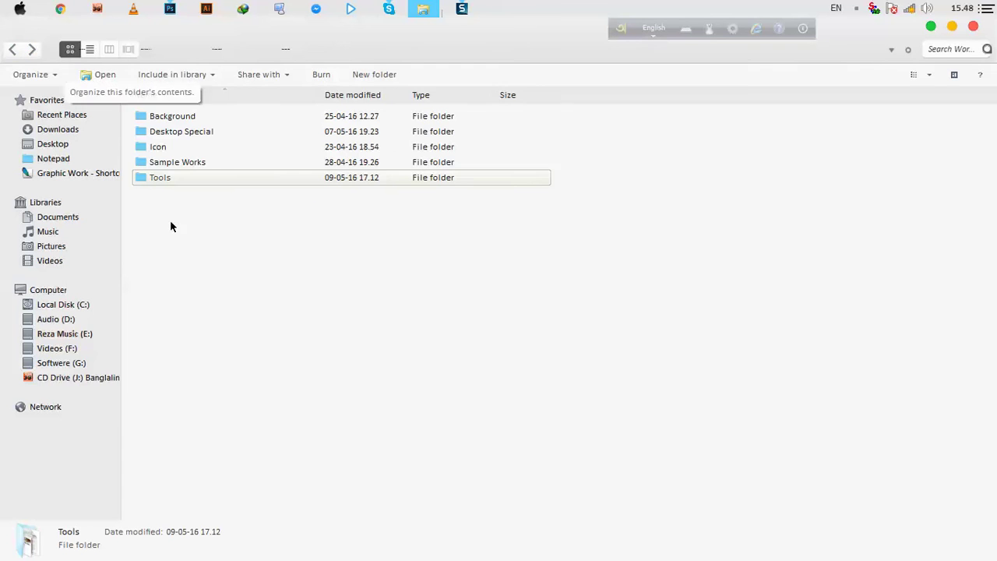
pyautogui.doubleClick(178, 163)
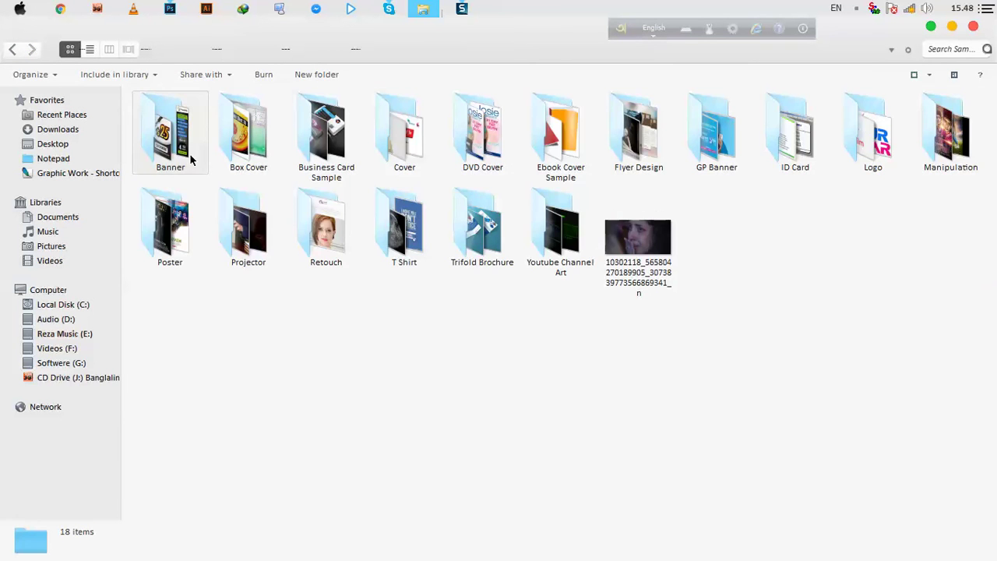
pyautogui.click(12, 50)
pyautogui.doubleClick(172, 148)
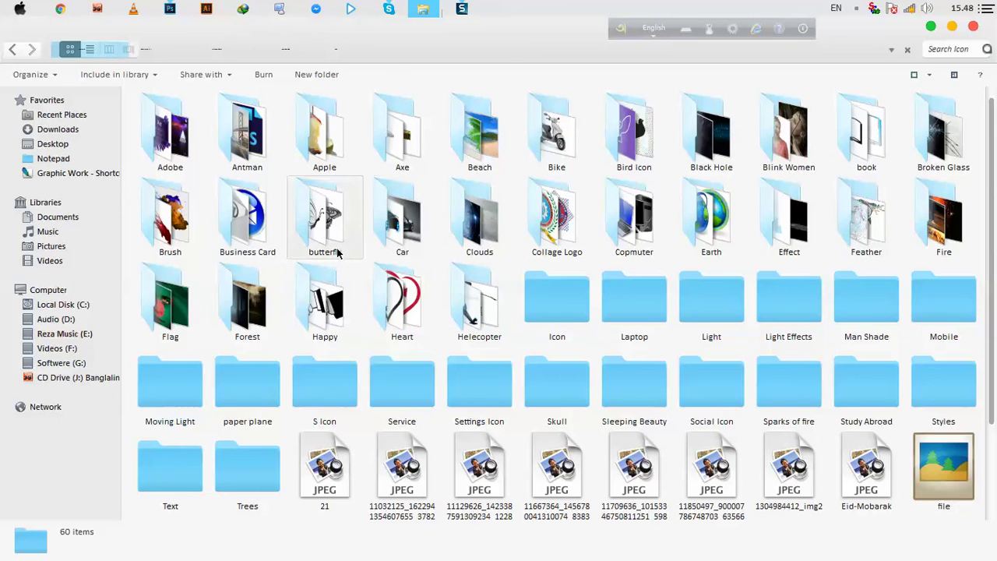
pyautogui.doubleClick(245, 222)
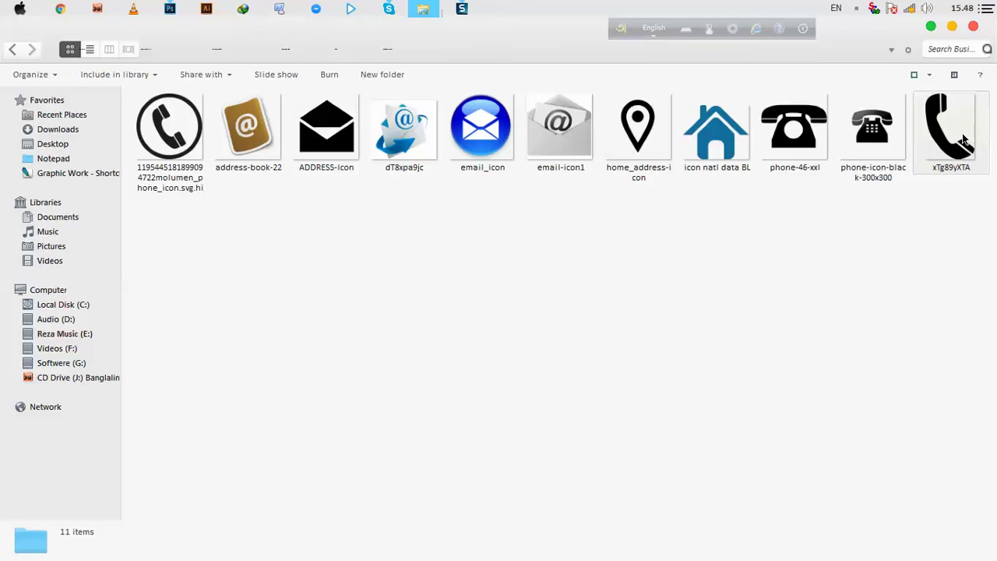
pyautogui.moveTo(950, 128)
pyautogui.mouseDown()
pyautogui.moveTo(237, 68)
pyautogui.moveTo(181, 22)
pyautogui.moveTo(342, 296)
pyautogui.mouseUp()
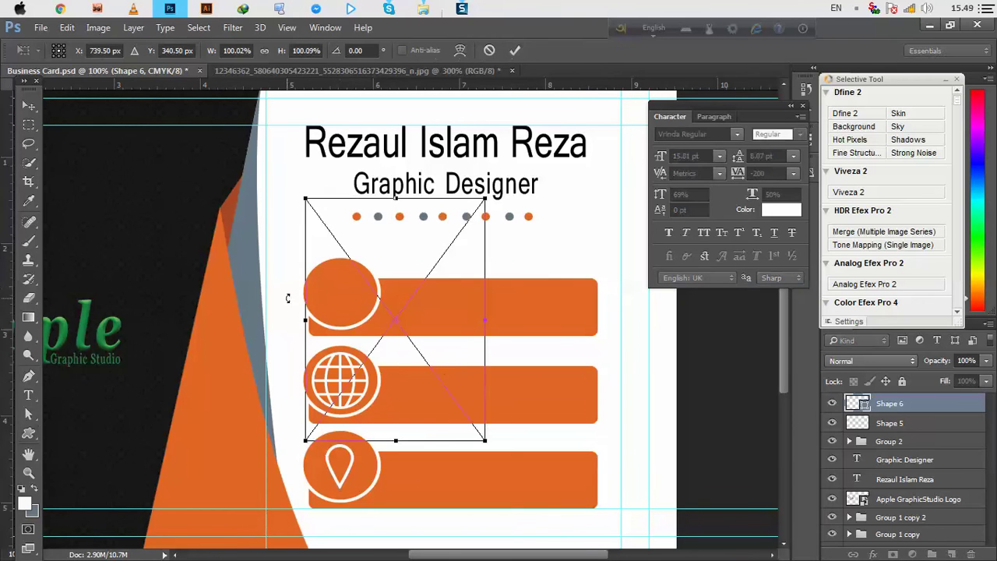
# Scale the phone icon to about 20% inside the top orange circle and commit it.
pyautogui.moveTo(305, 208)
pyautogui.mouseDown()
pyautogui.moveTo(377, 295)
pyautogui.moveTo(345, 285)
pyautogui.mouseUp()
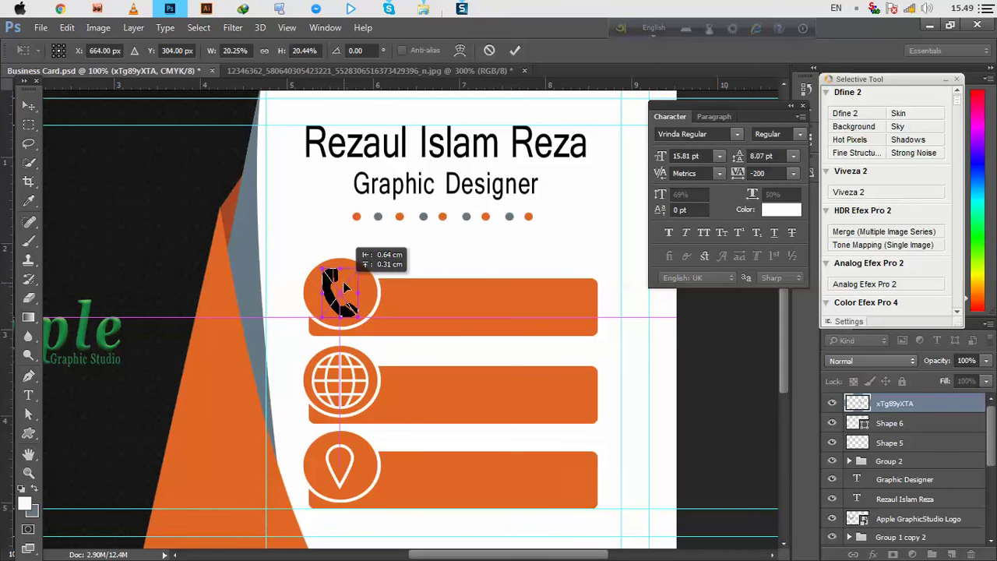
pyautogui.press('Return')
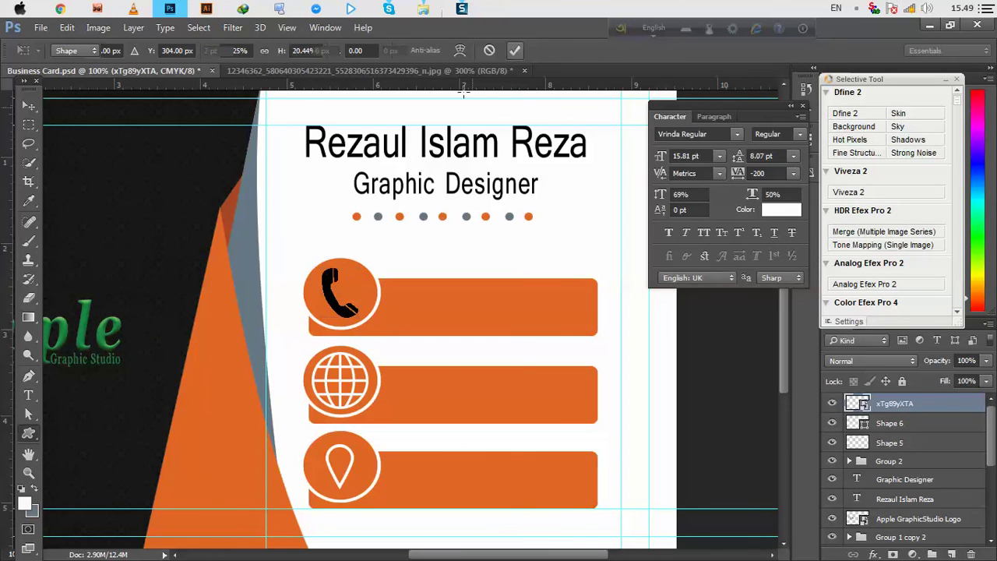
# Apply a white (fefefe) Color Overlay layer style to the phone icon.
pyautogui.doubleClick(944, 407)
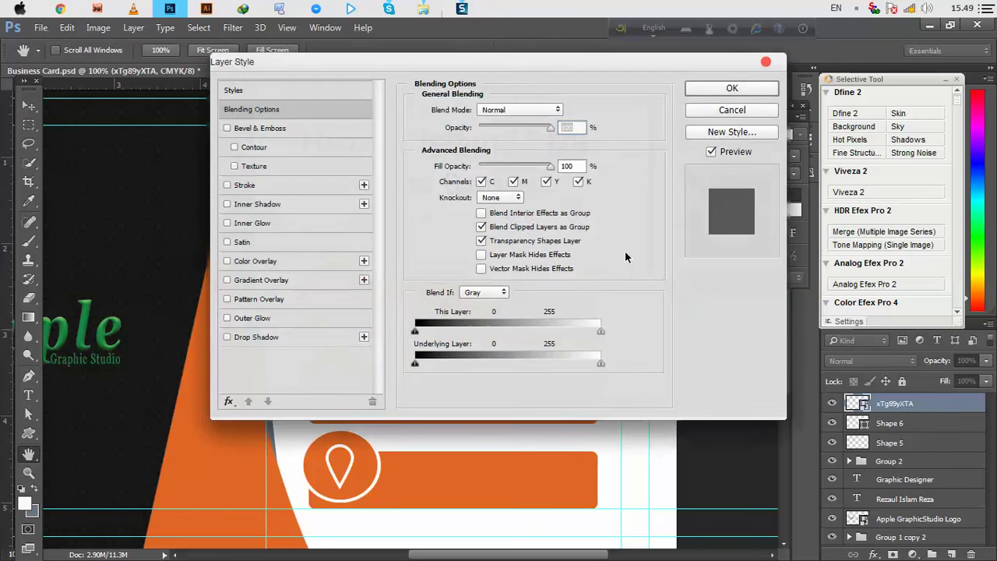
pyautogui.moveTo(515, 54); pyautogui.dragTo(791, 132)
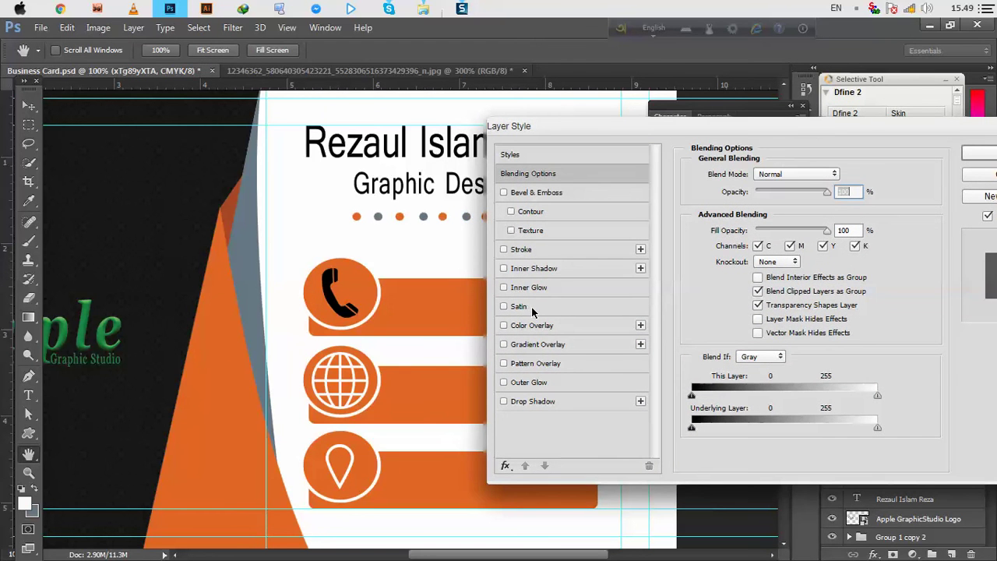
pyautogui.click(530, 325)
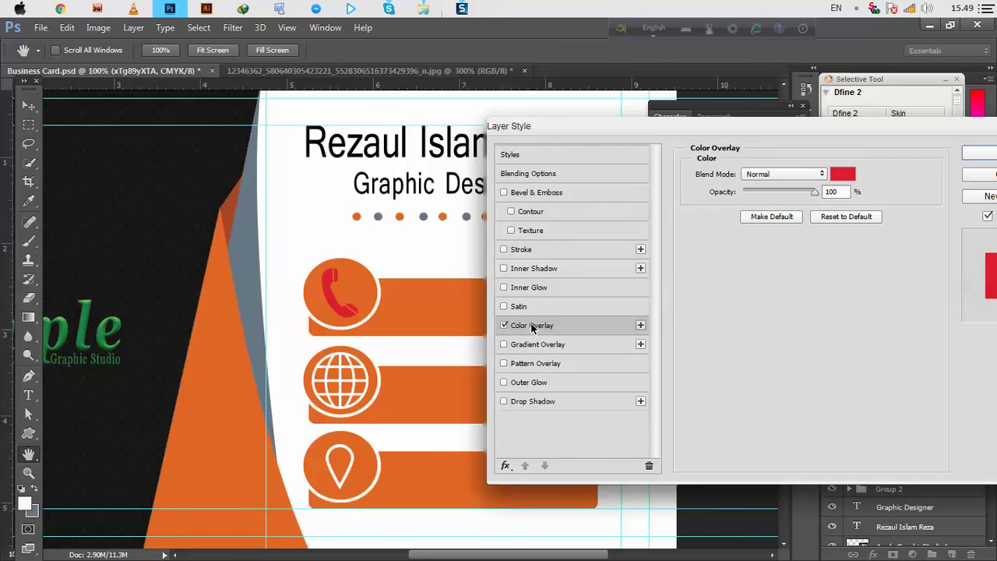
pyautogui.click(842, 173)
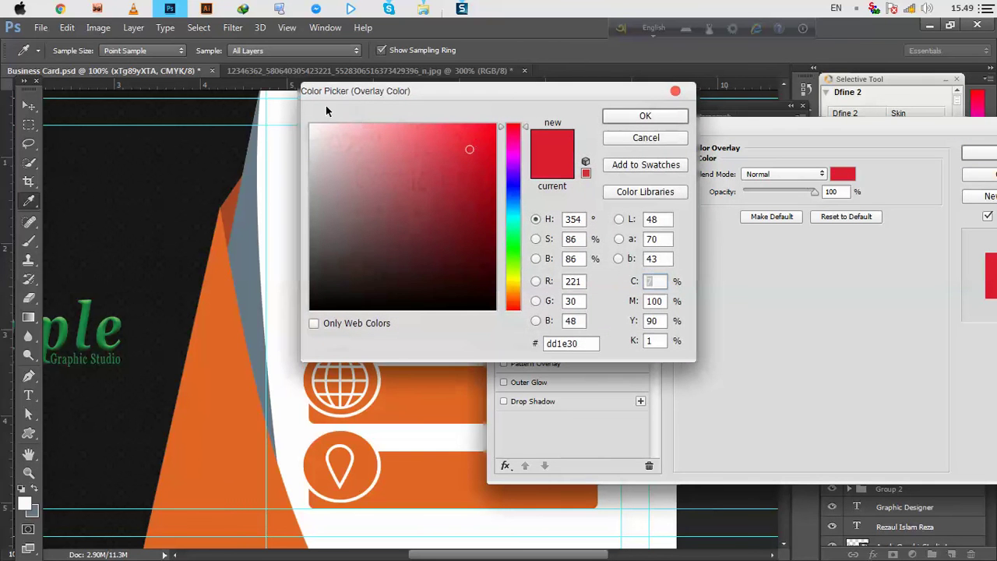
pyautogui.click(309, 125)
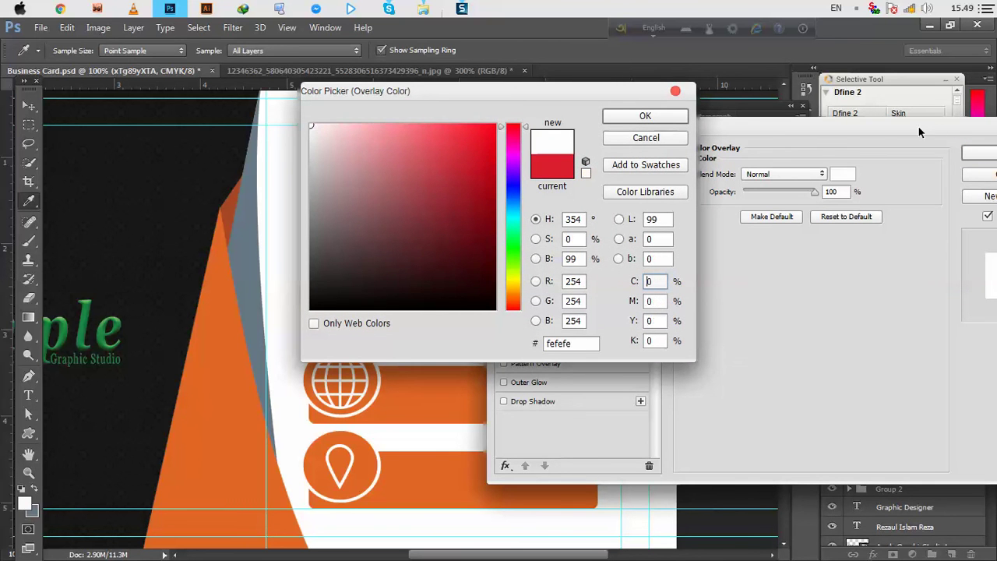
pyautogui.click(654, 116)
pyautogui.click(979, 152)
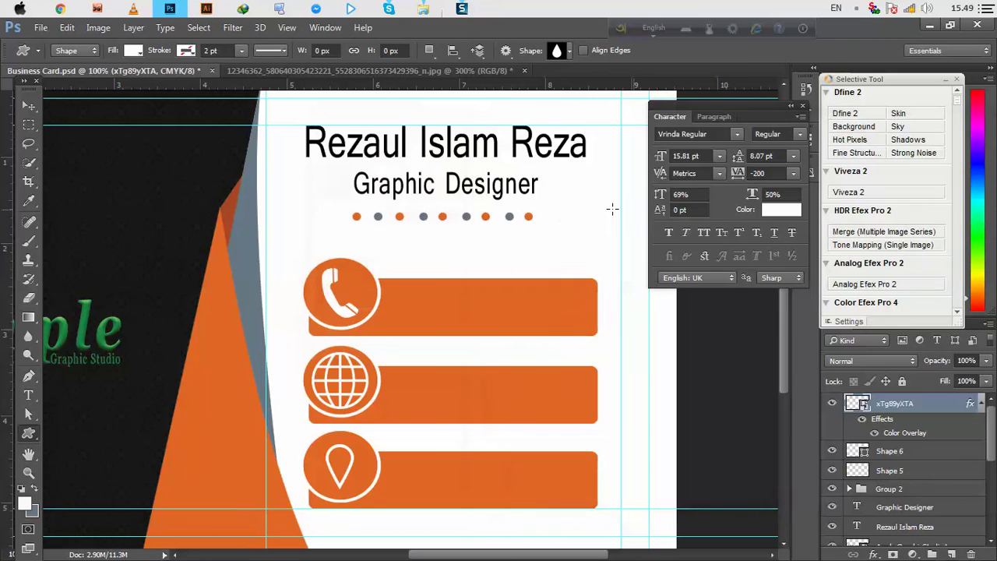
# Shrink the white phone icon to about 17% inside the top orange circle.
pyautogui.keyDown('alt'); pyautogui.click(396, 318); pyautogui.keyUp('alt')
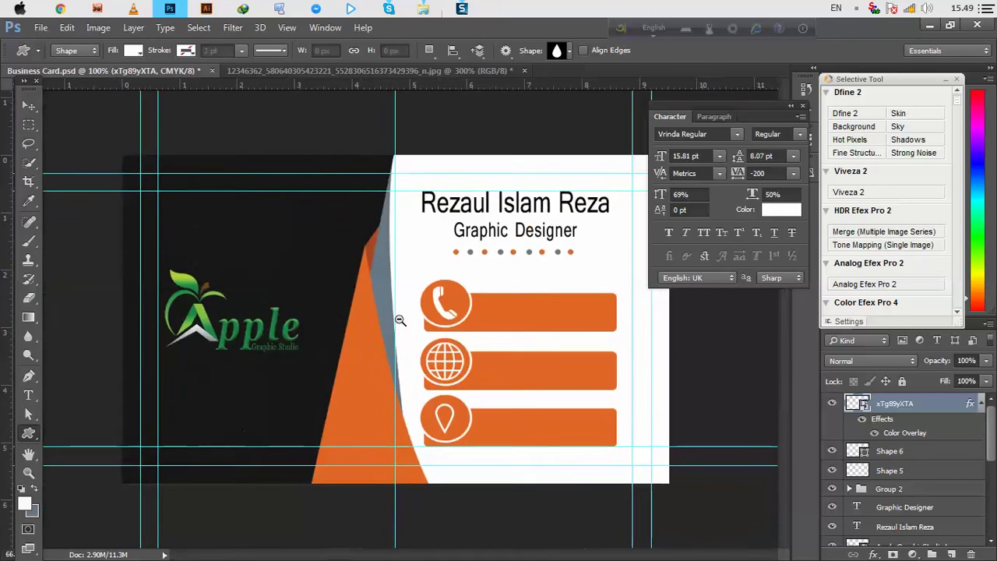
pyautogui.keyDown('alt'); pyautogui.click(400, 319); pyautogui.keyUp('alt')
pyautogui.keyDown('alt'); pyautogui.click(415, 328); pyautogui.keyUp('alt')
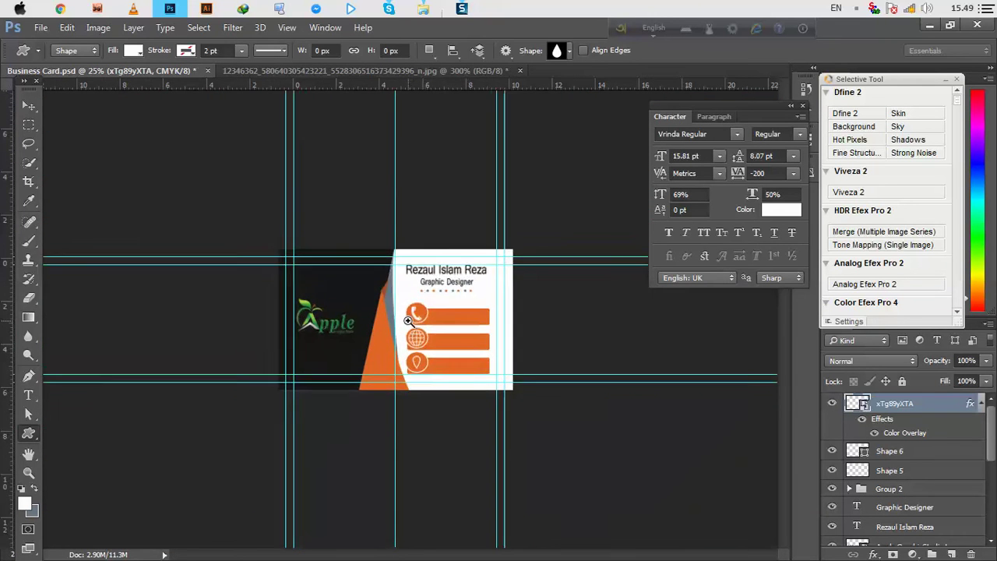
pyautogui.click(413, 326)
pyautogui.click(409, 321)
pyautogui.click(408, 322)
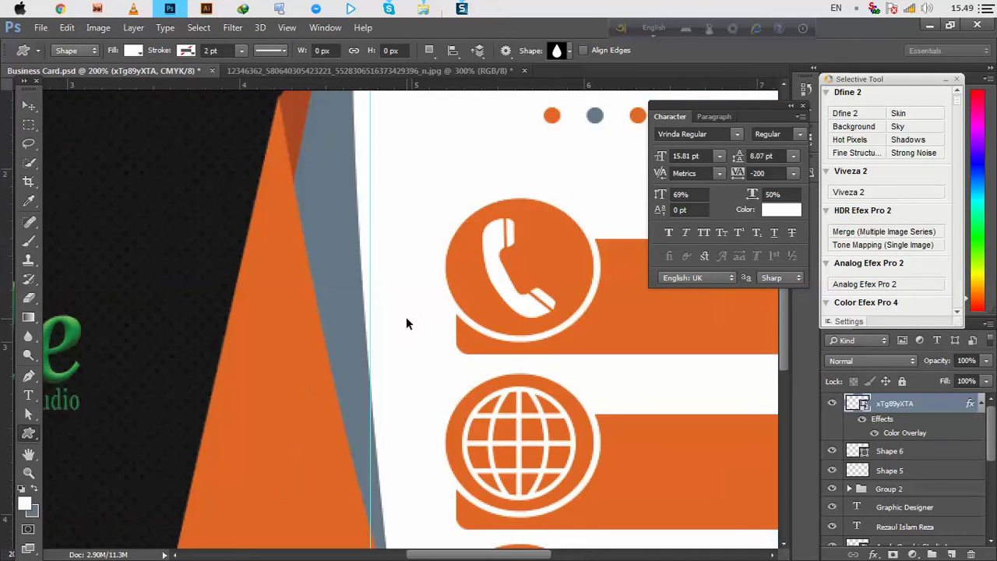
pyautogui.hotkey('ctrl', 't')
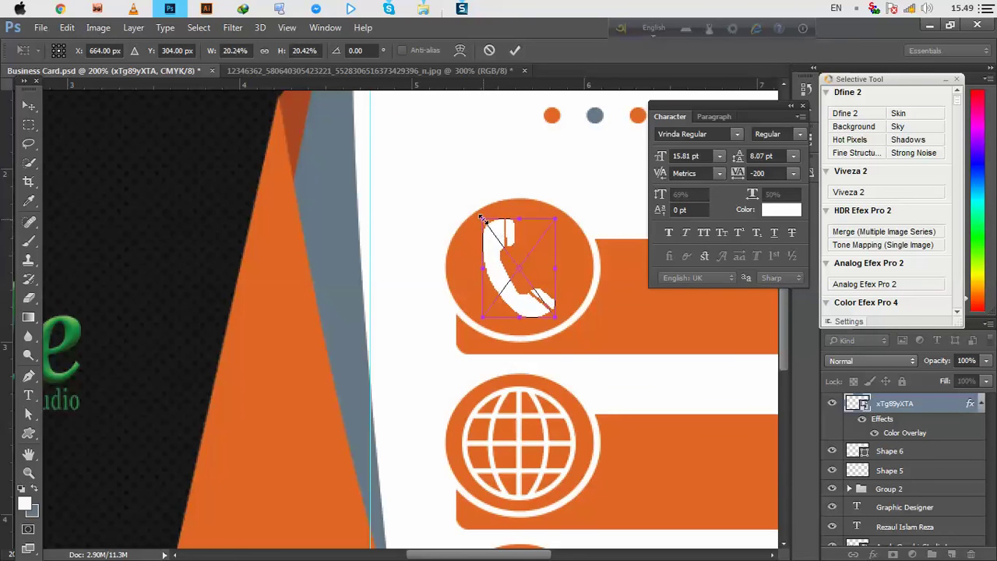
pyautogui.moveTo(482, 219); pyautogui.dragTo(489, 228)
pyautogui.click(515, 51)
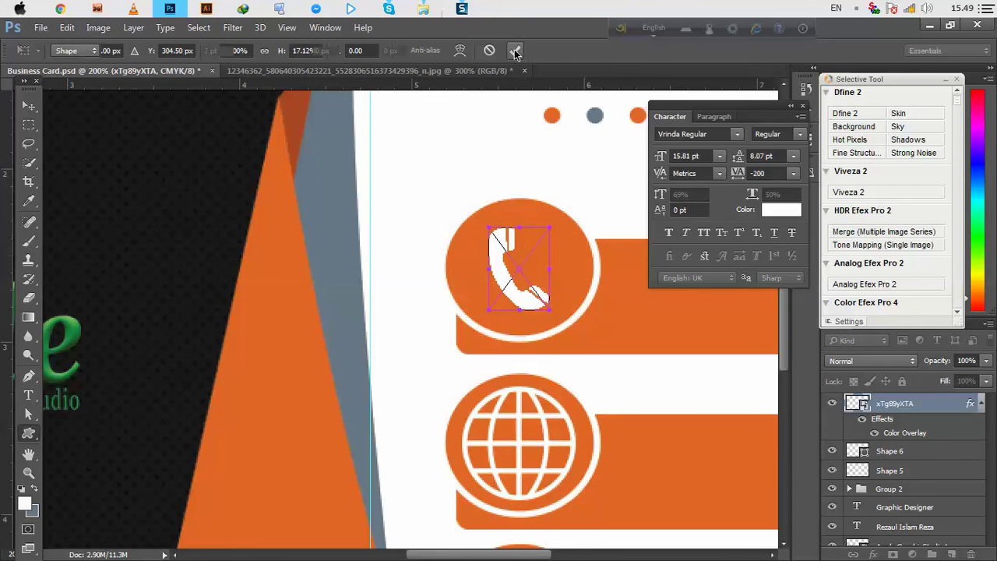
pyautogui.moveTo(598, 267); pyautogui.dragTo(298, 233)
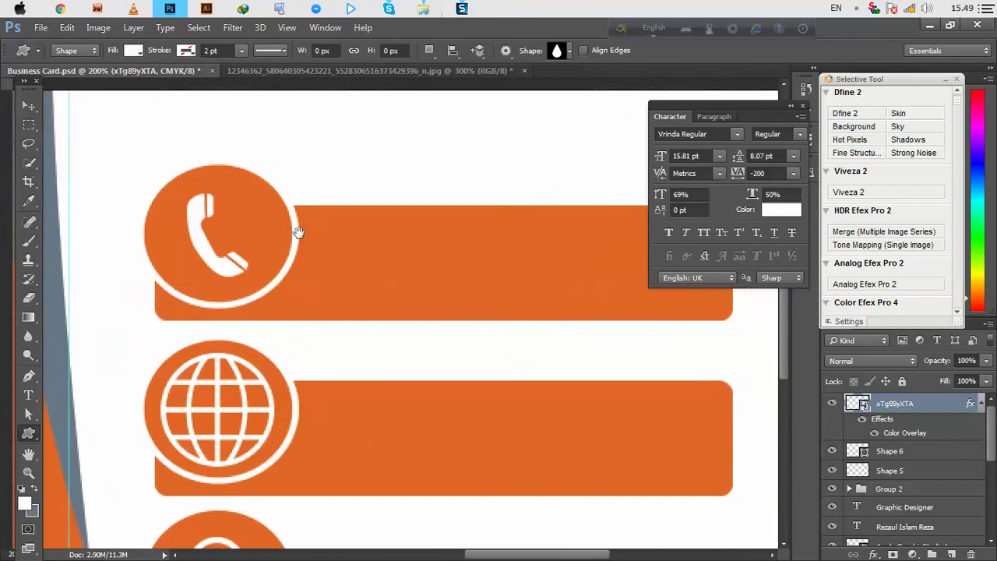
pyautogui.hotkey('ctrl', '-')
pyautogui.hotkey('ctrl', '-')
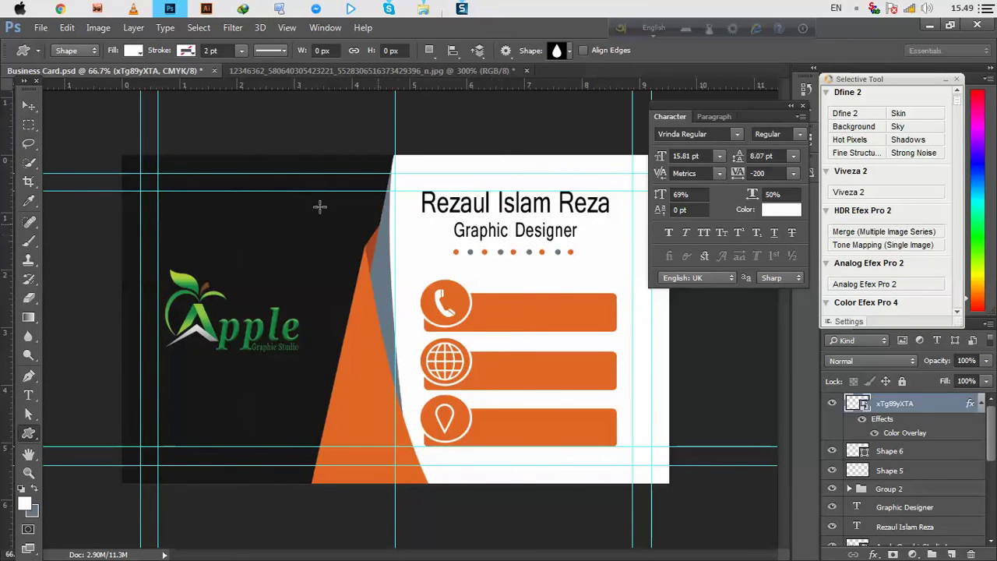
pyautogui.click(264, 69)
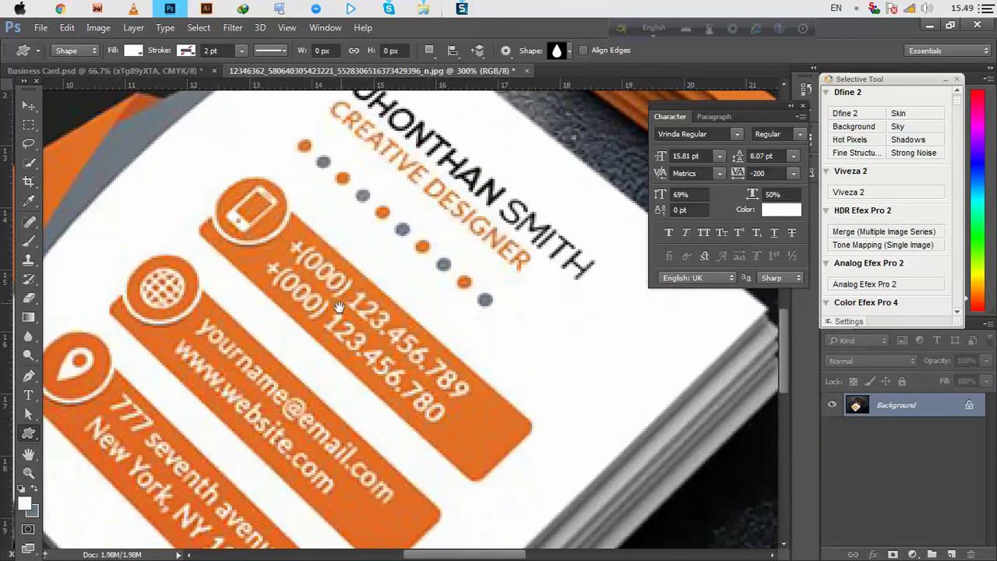
pyautogui.moveTo(329, 404); pyautogui.dragTo(344, 291)
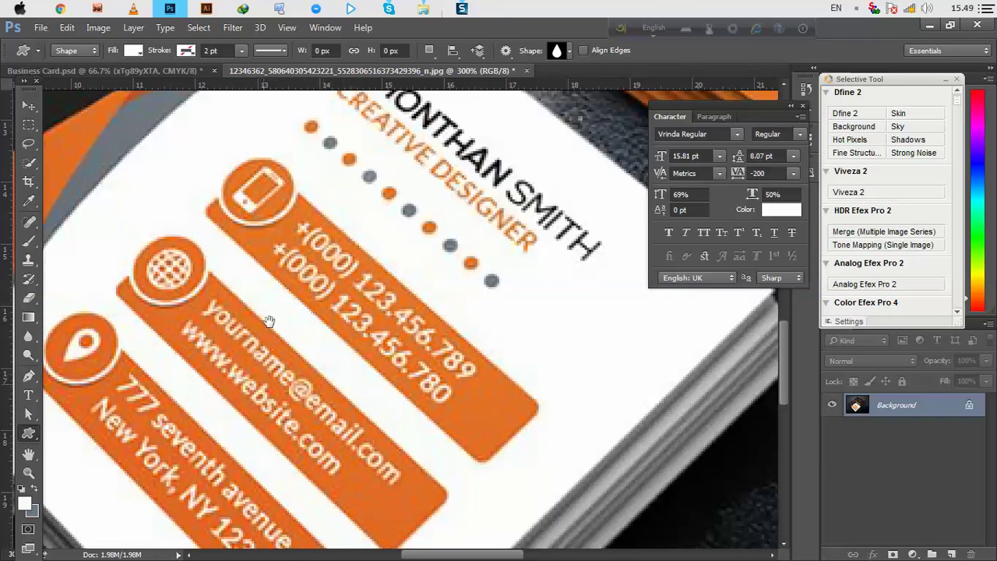
pyautogui.moveTo(300, 386); pyautogui.dragTo(319, 296)
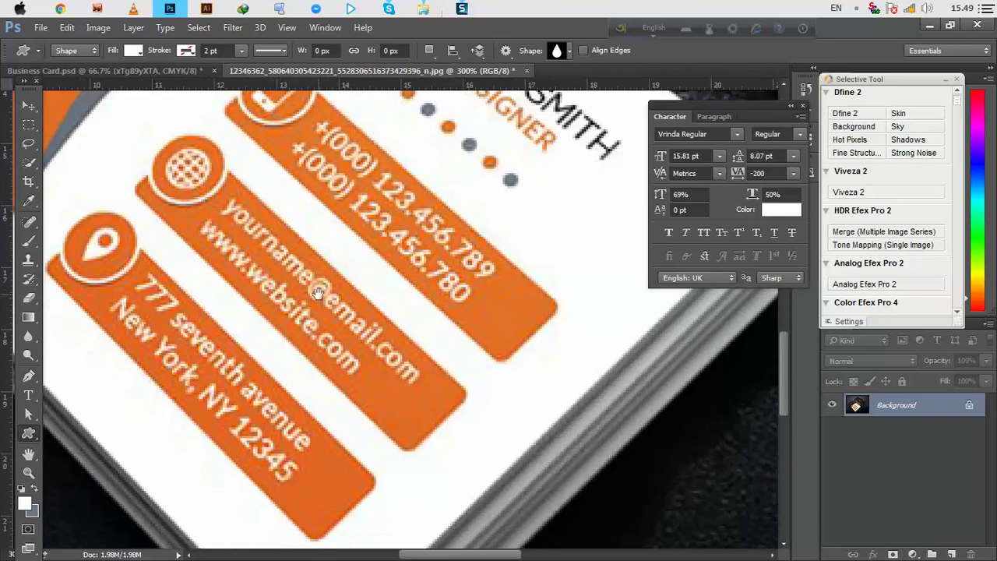
pyautogui.click(101, 70)
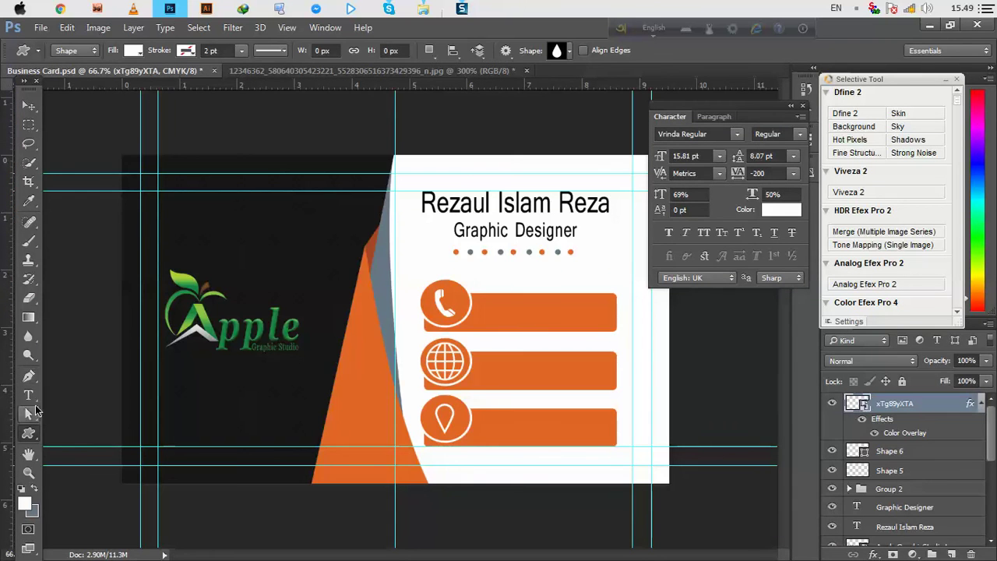
pyautogui.click(28, 395)
pyautogui.keyDown('ctrl'); pyautogui.click(492, 303); pyautogui.keyUp('ctrl')
# Type the phone number on a new text line in the top orange bar.
pyautogui.keyDown('ctrl'); pyautogui.click(493, 303); pyautogui.keyUp('ctrl')
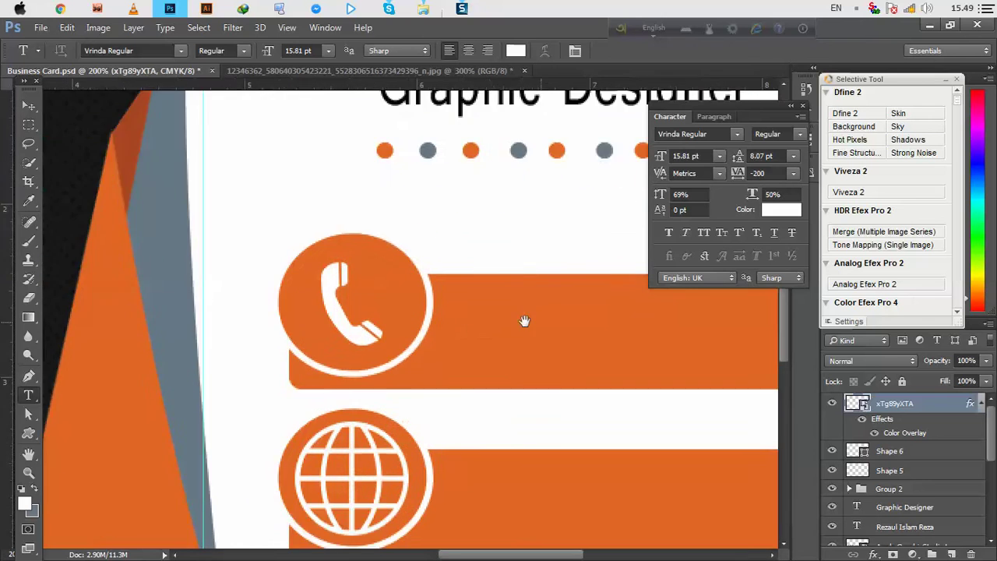
pyautogui.moveTo(523, 320)
pyautogui.mouseDown()
pyautogui.moveTo(420, 283)
pyautogui.moveTo(398, 323)
pyautogui.mouseUp()
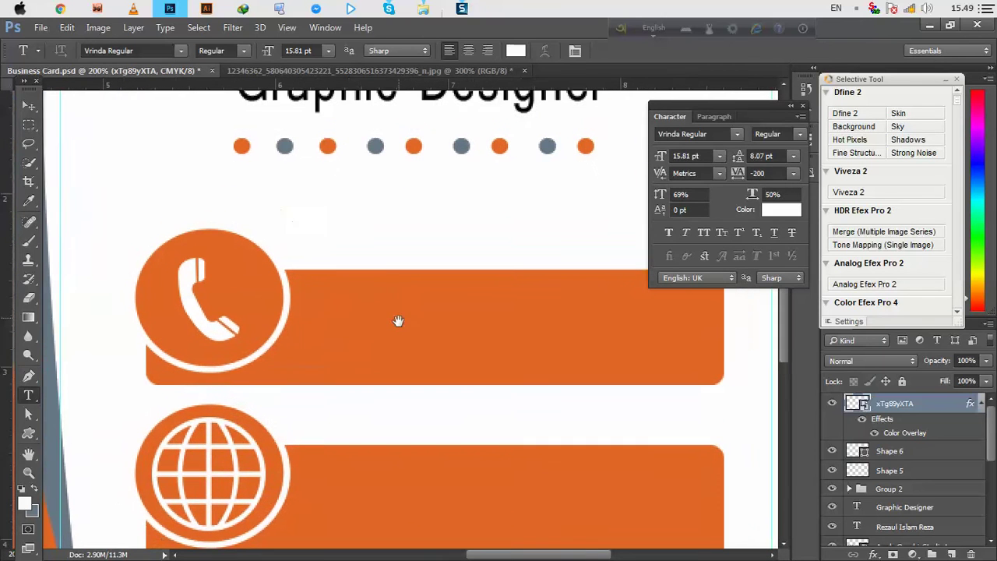
pyautogui.click(310, 305)
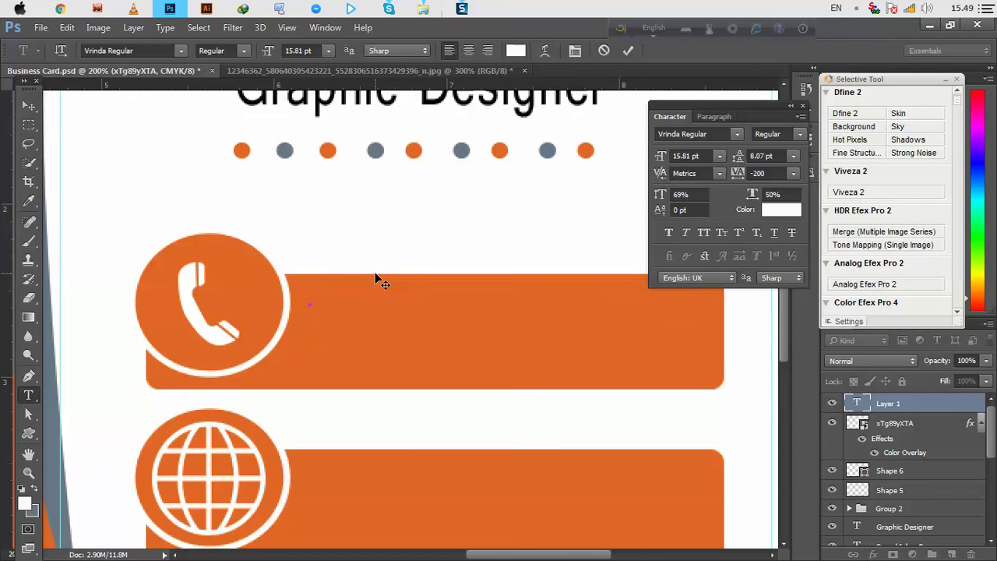
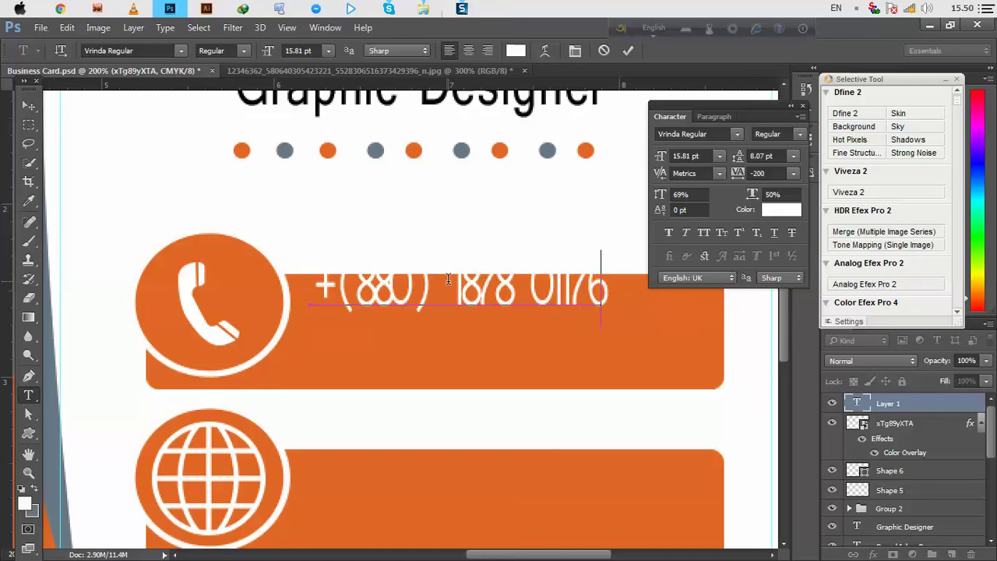
# Set the phone number to 12.81 pt with 0 tracking, then commit it lower in the bar.
pyautogui.moveTo(629, 287); pyautogui.dragTo(235, 257)
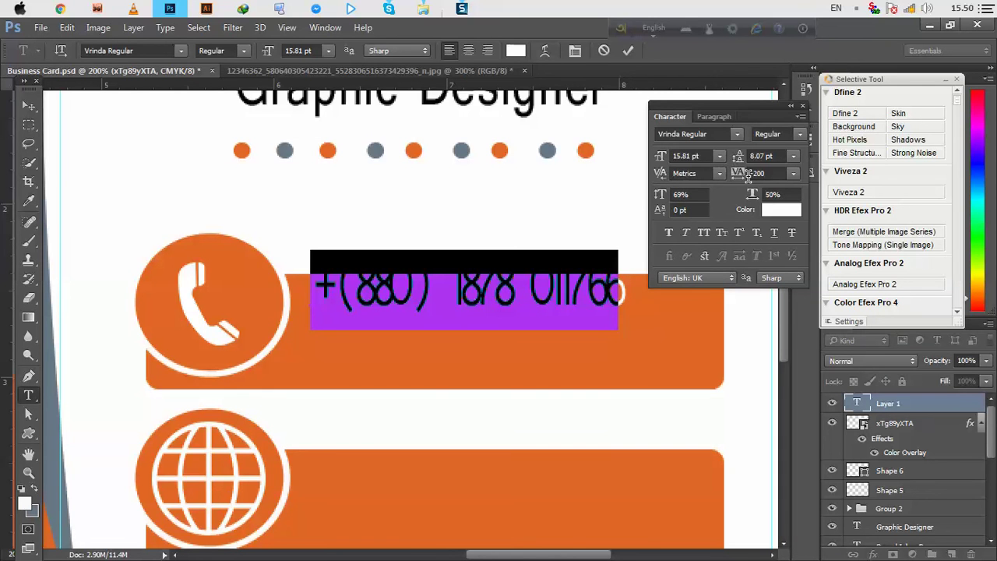
pyautogui.moveTo(735, 179); pyautogui.dragTo(738, 176)
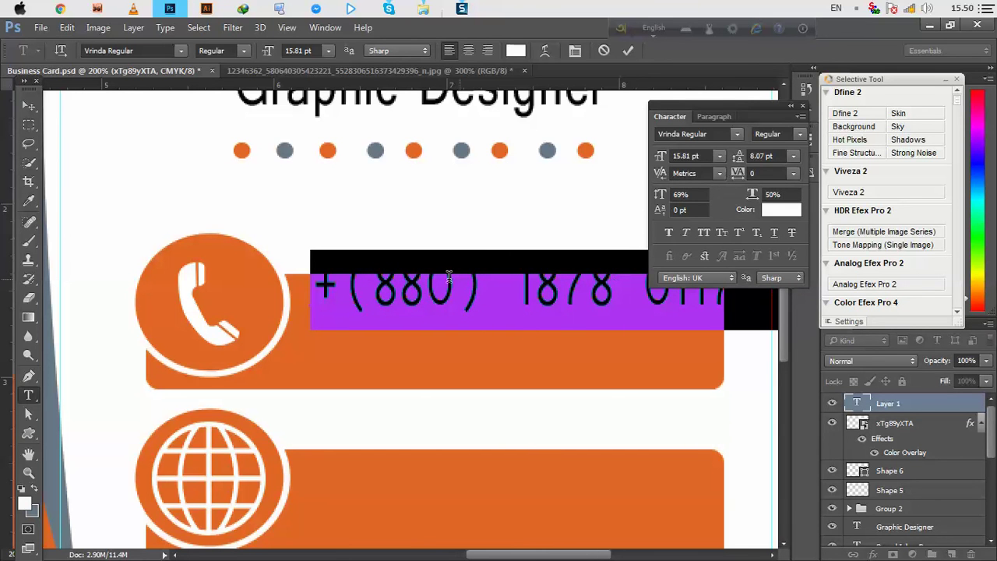
pyautogui.moveTo(659, 156); pyautogui.dragTo(660, 156)
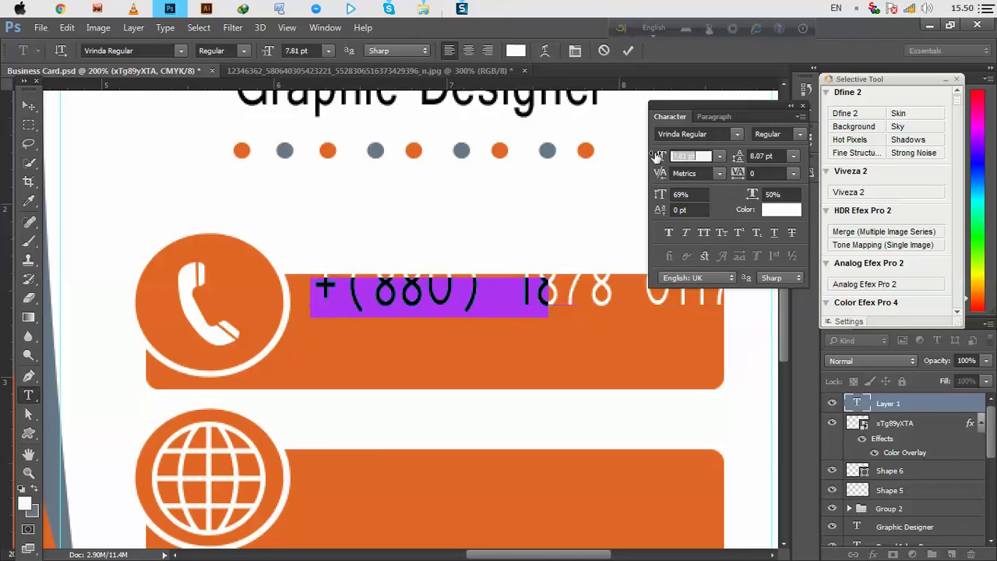
pyautogui.moveTo(563, 174); pyautogui.dragTo(556, 189)
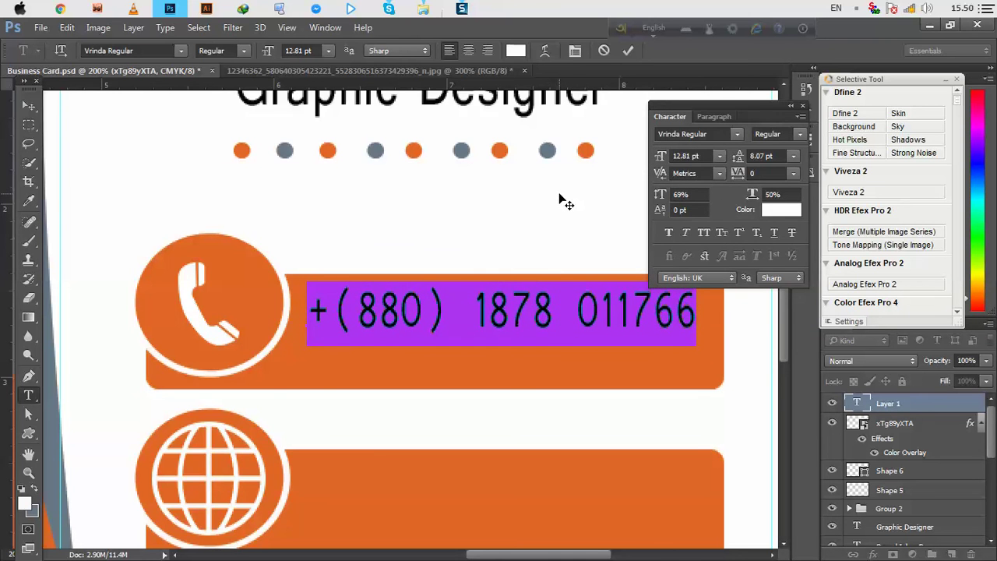
pyautogui.click(628, 51)
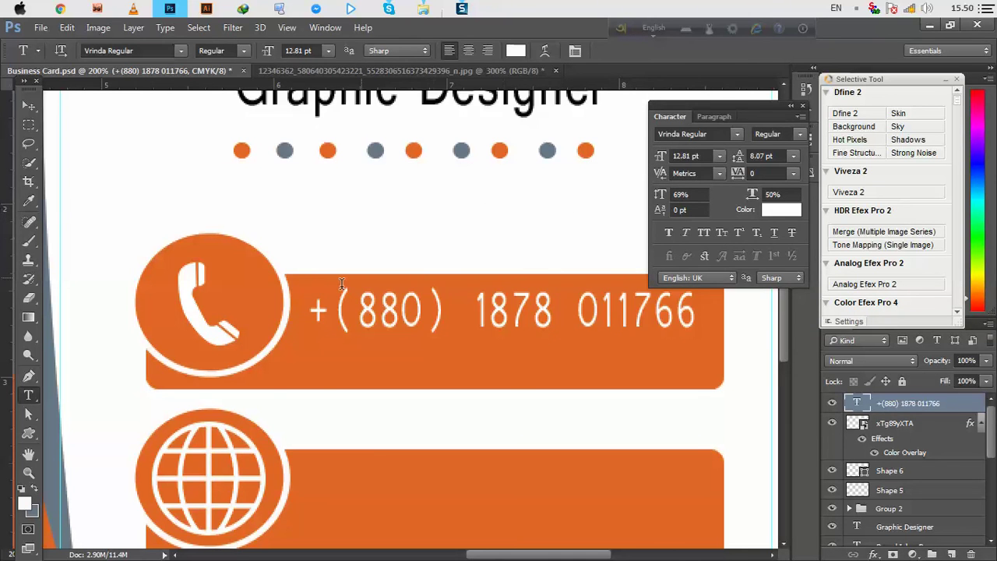
# Add a second phone-number line below the first and nudge the text up and left.
pyautogui.click(690, 309)
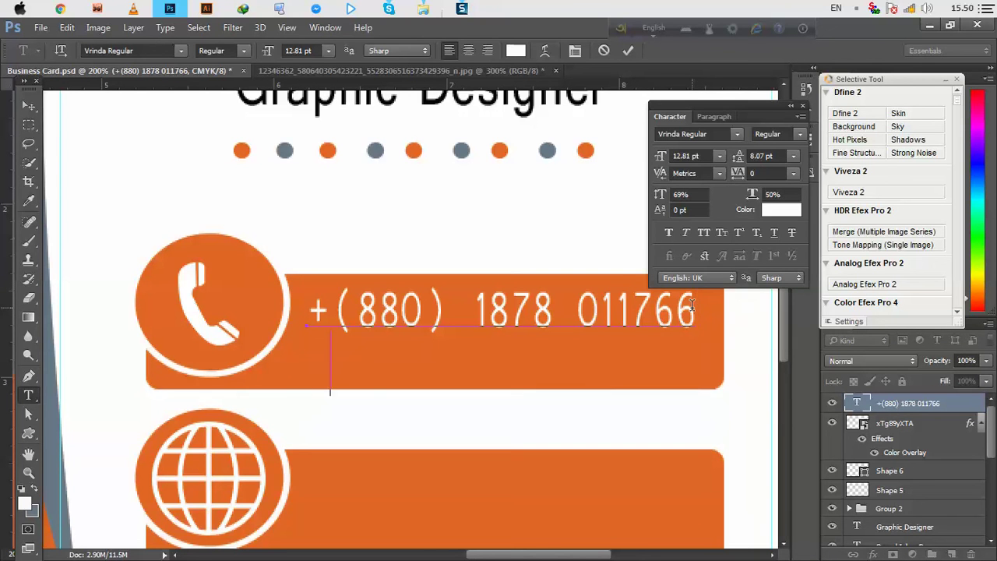
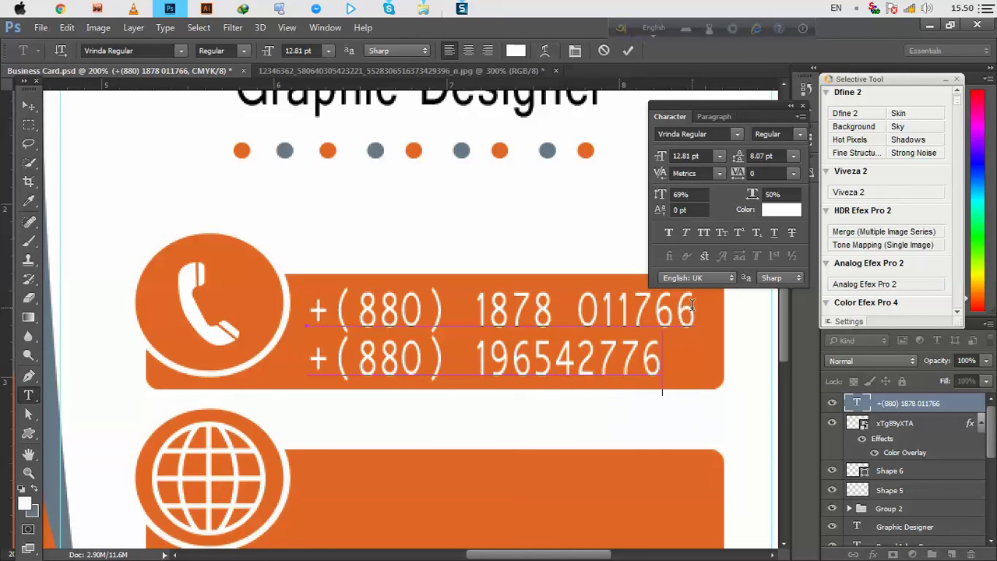
pyautogui.click(628, 50)
pyautogui.click(28, 105)
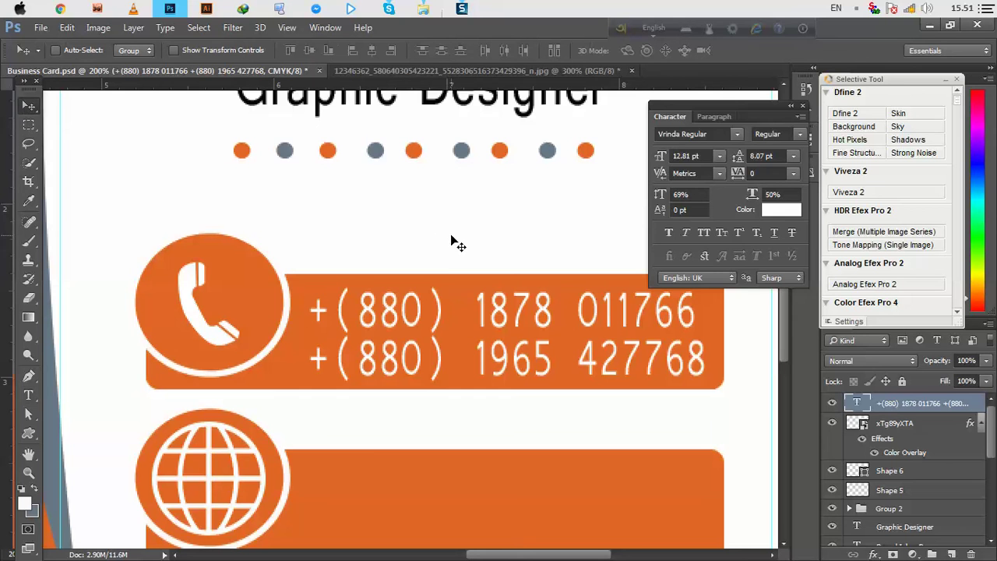
pyautogui.press('Up')
pyautogui.press('Up')
pyautogui.press('Left')
pyautogui.press('Left')
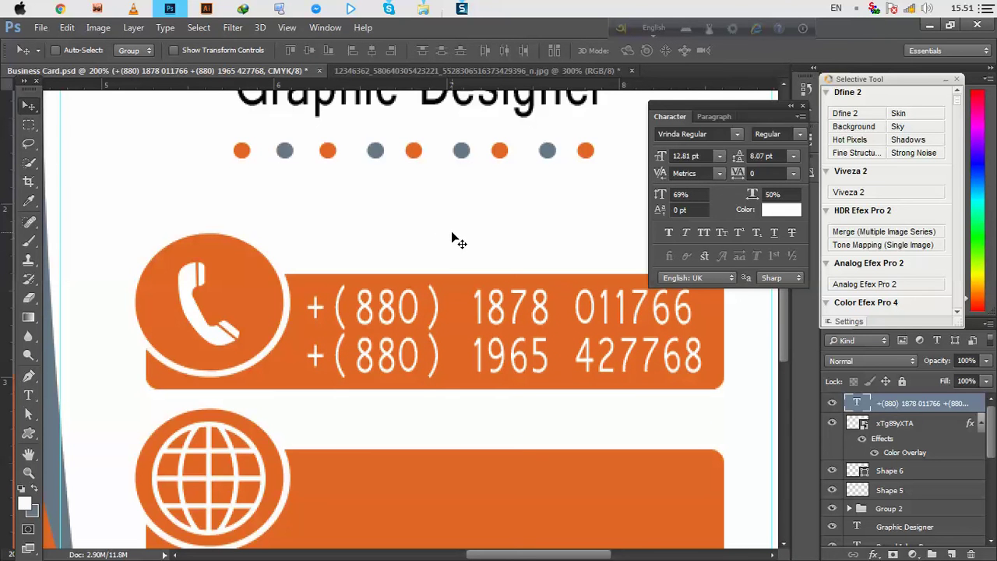
# Squash both phone-number lines to 52% vertical scale.
pyautogui.keyDown('alt'); pyautogui.click(296, 277); pyautogui.keyUp('alt')
pyautogui.keyDown('alt'); pyautogui.click(296, 278); pyautogui.keyUp('alt')
pyautogui.keyDown('alt'); pyautogui.click(296, 278); pyautogui.keyUp('alt')
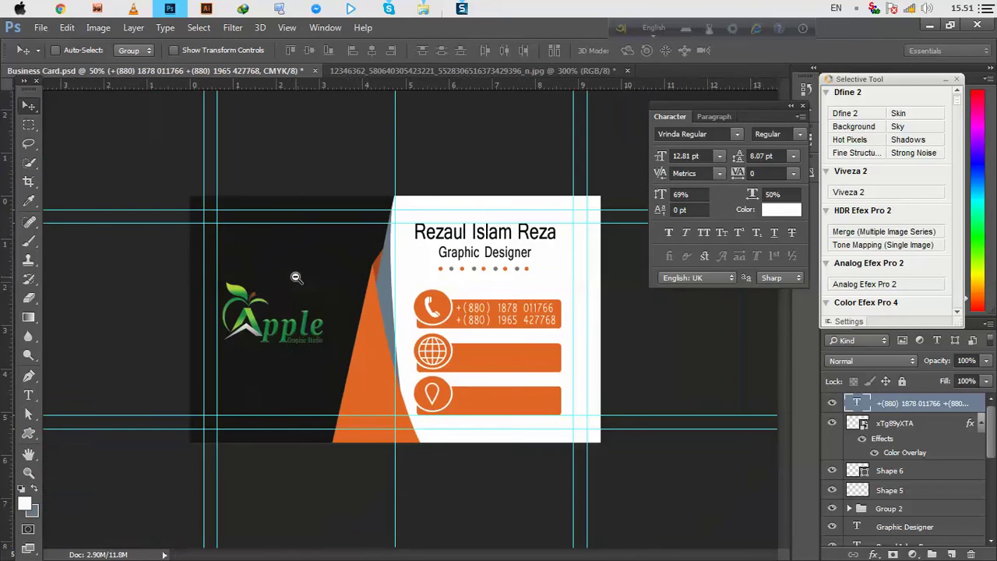
pyautogui.press('ctrl')
pyautogui.click(28, 395)
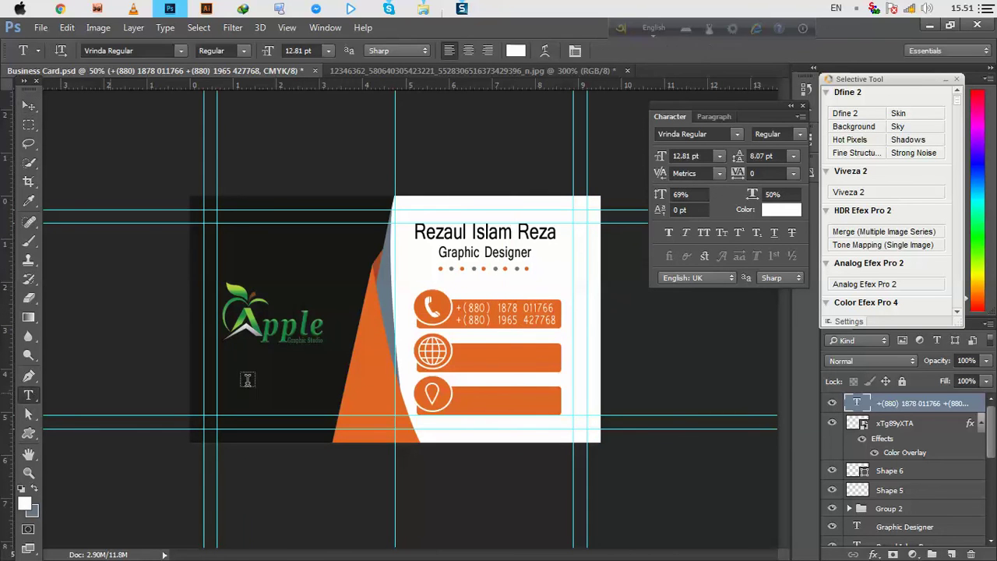
pyautogui.click(478, 315)
pyautogui.moveTo(456, 307); pyautogui.dragTo(617, 331)
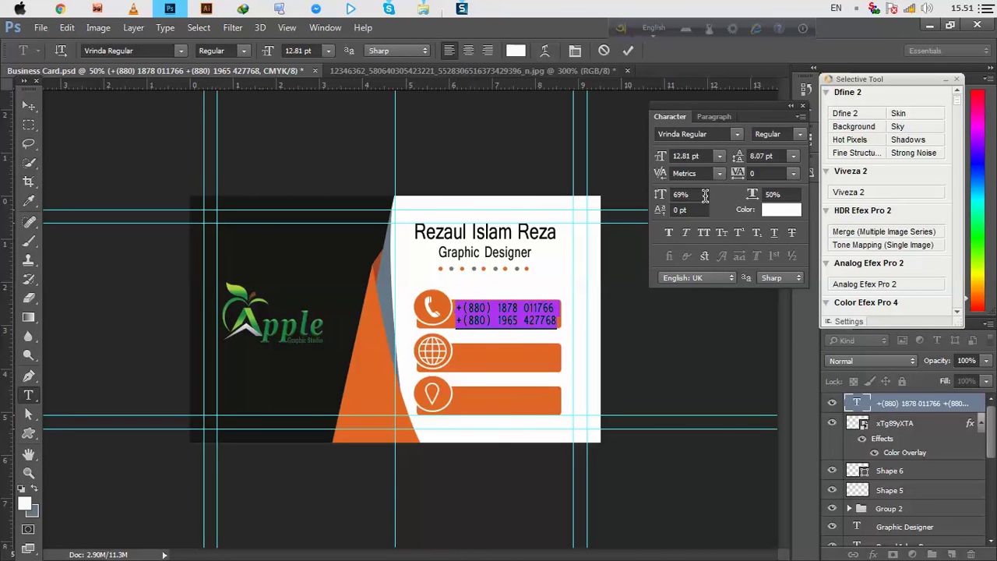
pyautogui.click(662, 196)
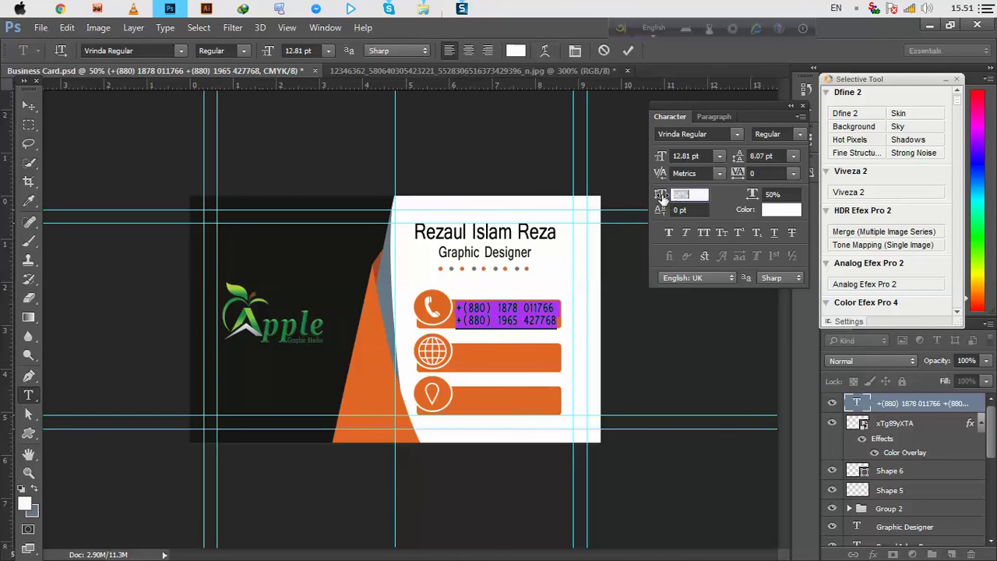
pyautogui.moveTo(661, 196); pyautogui.dragTo(654, 198)
pyautogui.click(628, 51)
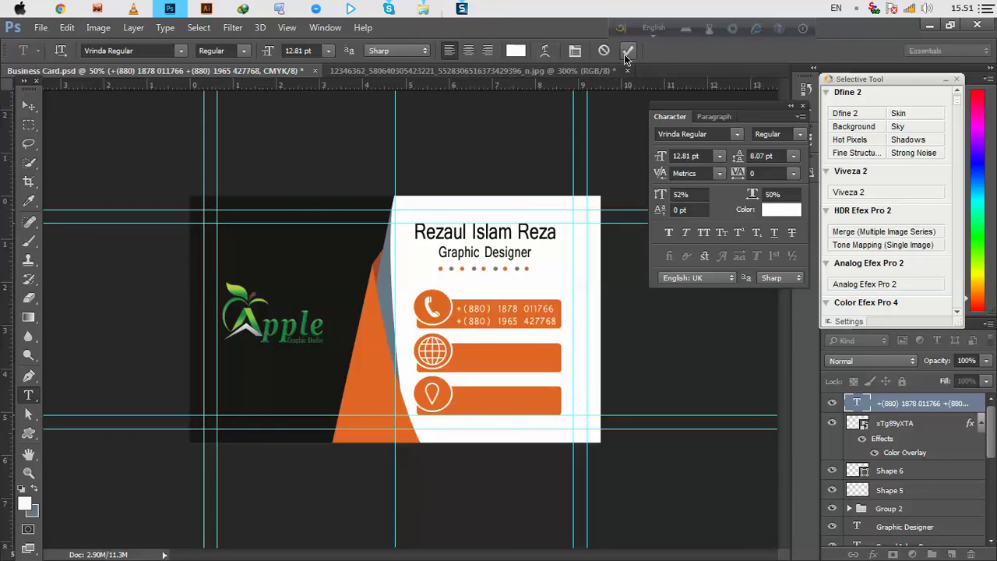
# Nudge the phone text slightly higher and view the card at 100%.
pyautogui.click(28, 105)
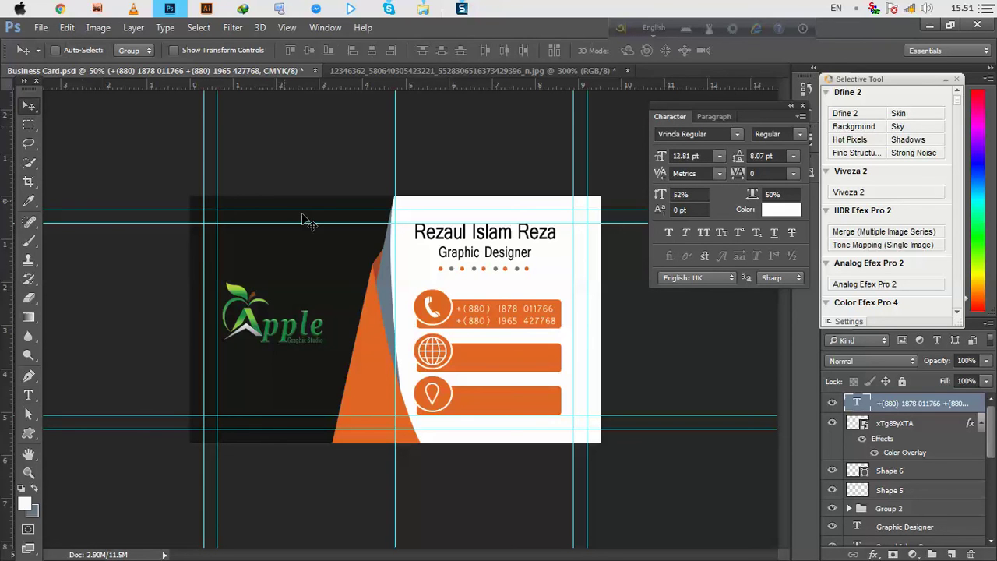
pyautogui.press('Up')
pyautogui.press('Up')
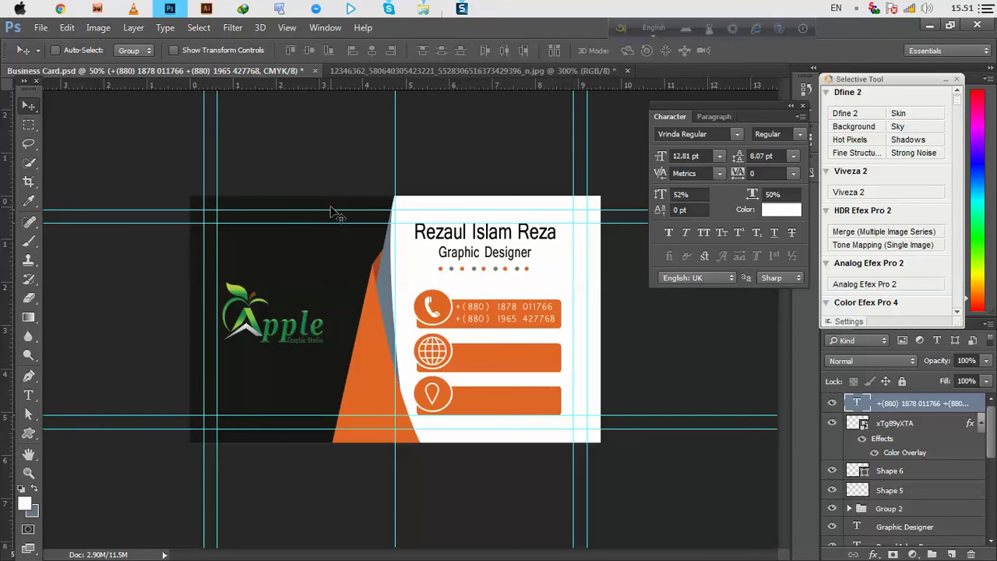
pyautogui.press('Up')
pyautogui.press('Up')
pyautogui.press('Up')
pyautogui.press('Down')
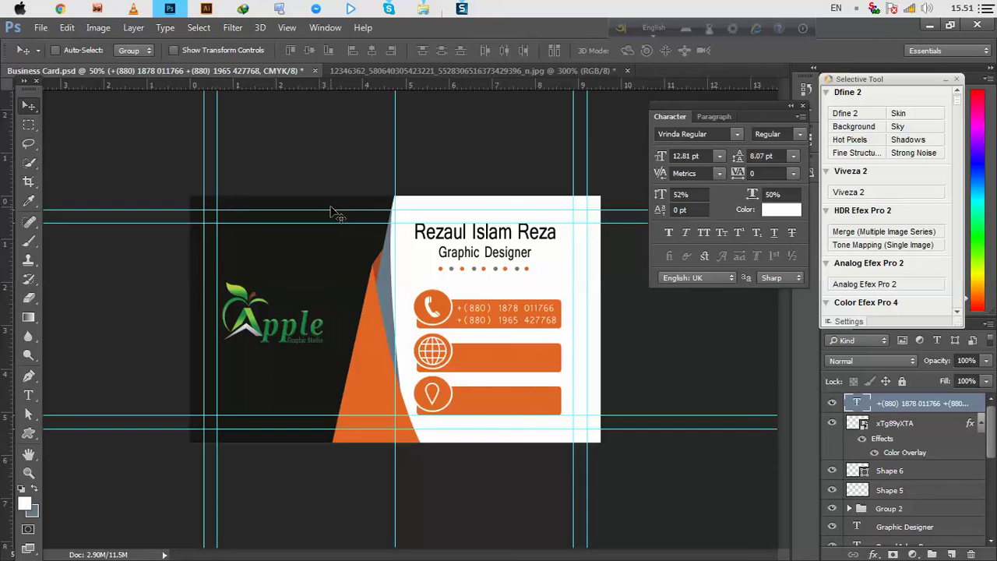
pyautogui.keyDown('ctrl'); pyautogui.click(503, 319); pyautogui.keyUp('ctrl')
pyautogui.keyDown('ctrl'); pyautogui.click(511, 321); pyautogui.keyUp('ctrl')
pyautogui.keyDown('ctrl'); pyautogui.click(512, 321); pyautogui.keyUp('ctrl')
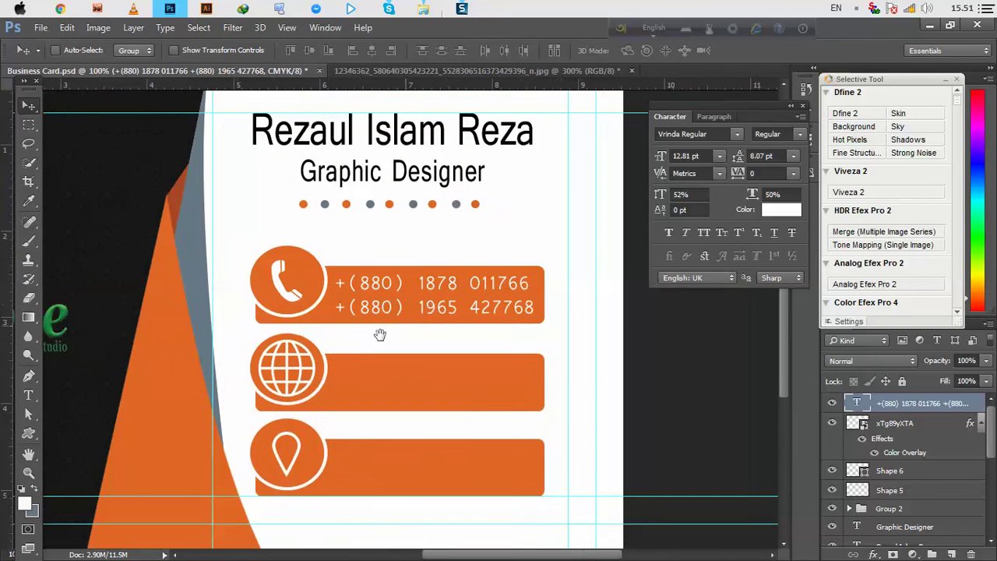
# Add the contact e-mail address and Facebook page line as text in the middle orange bar.
pyautogui.click(28, 395)
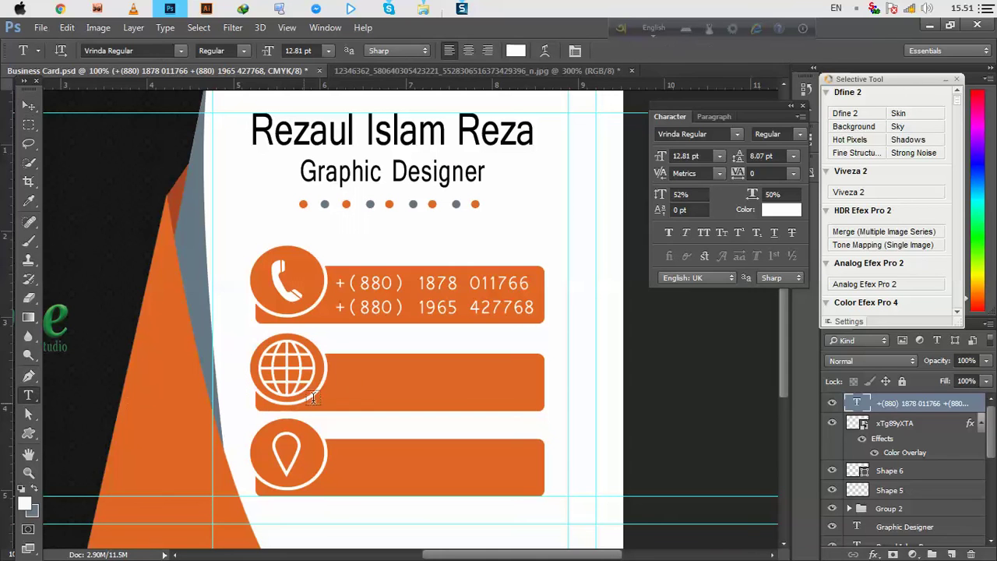
pyautogui.click(341, 374)
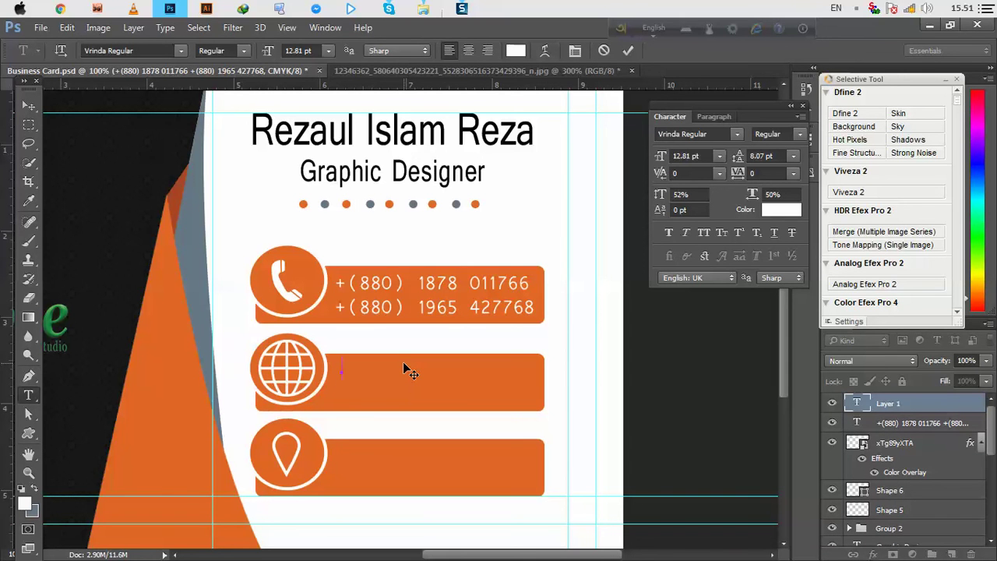
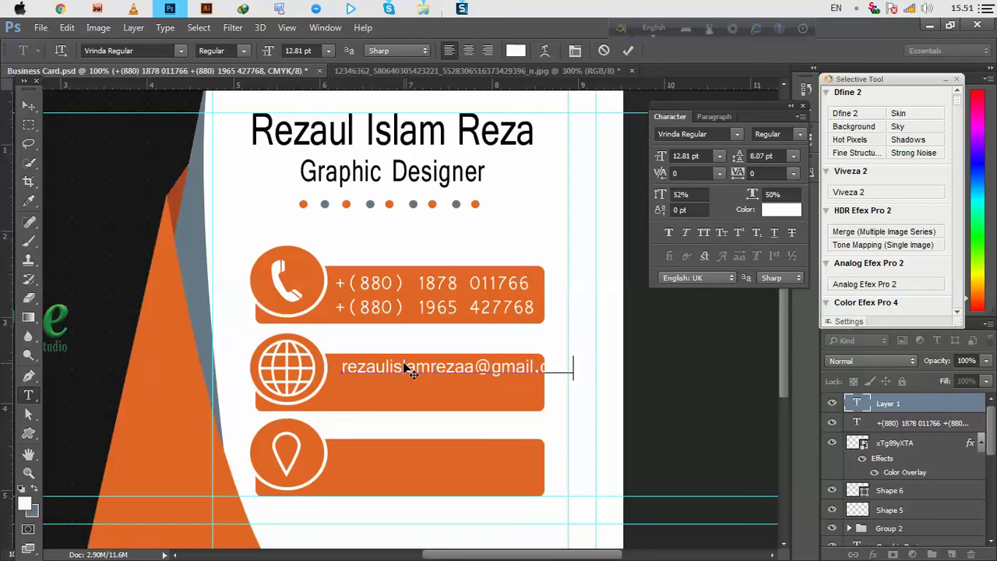
pyautogui.moveTo(551, 329); pyautogui.dragTo(502, 339)
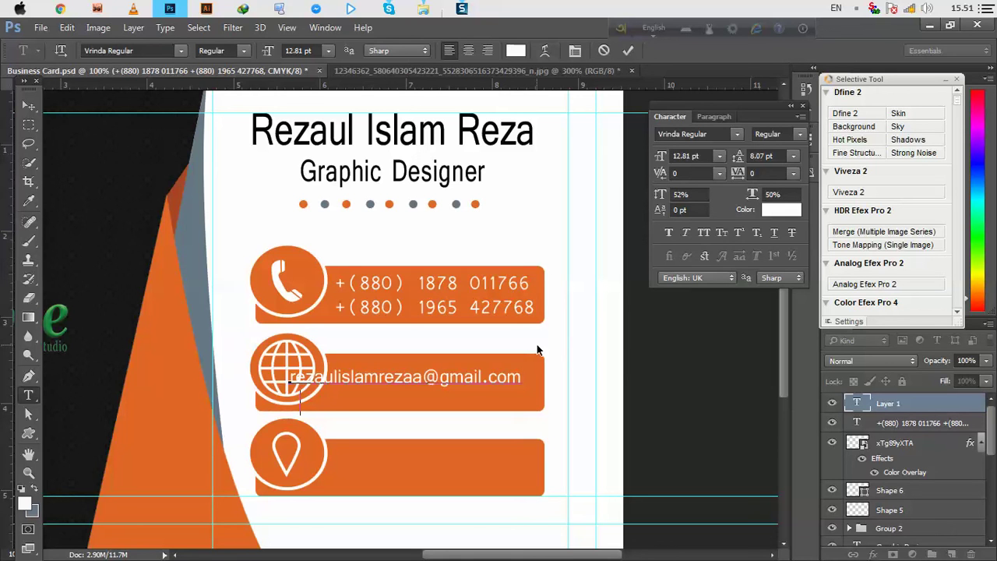
pyautogui.write('Faceb')
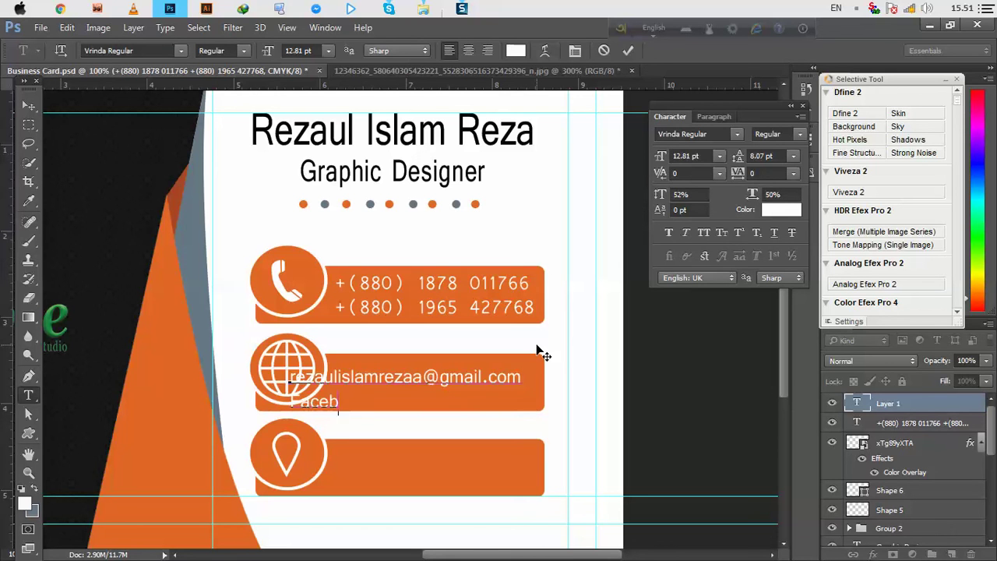
pyautogui.write('ook/')
pyautogui.write('Apple')
pyautogui.write('G')
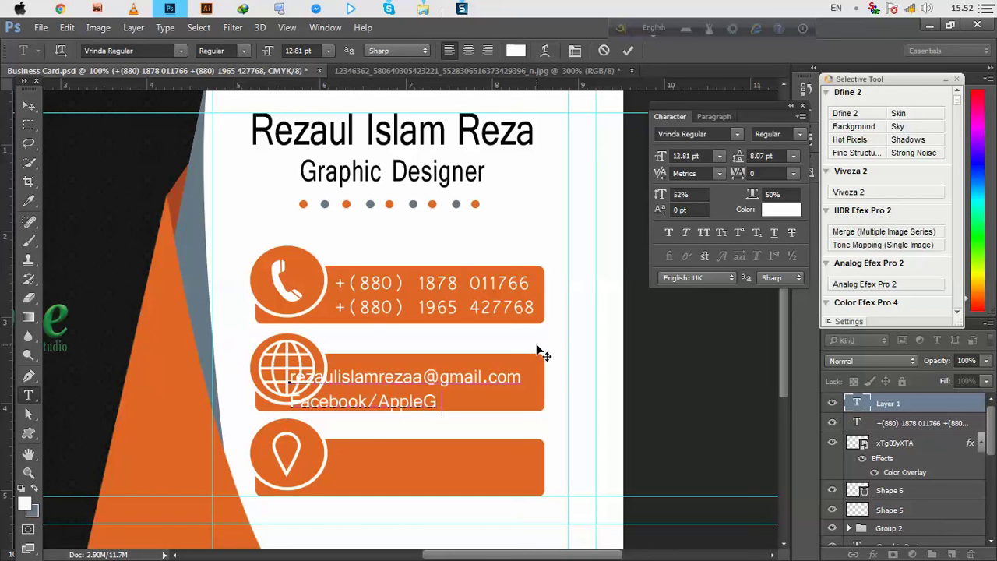
pyautogui.write('raphic')
pyautogui.write('Studio')
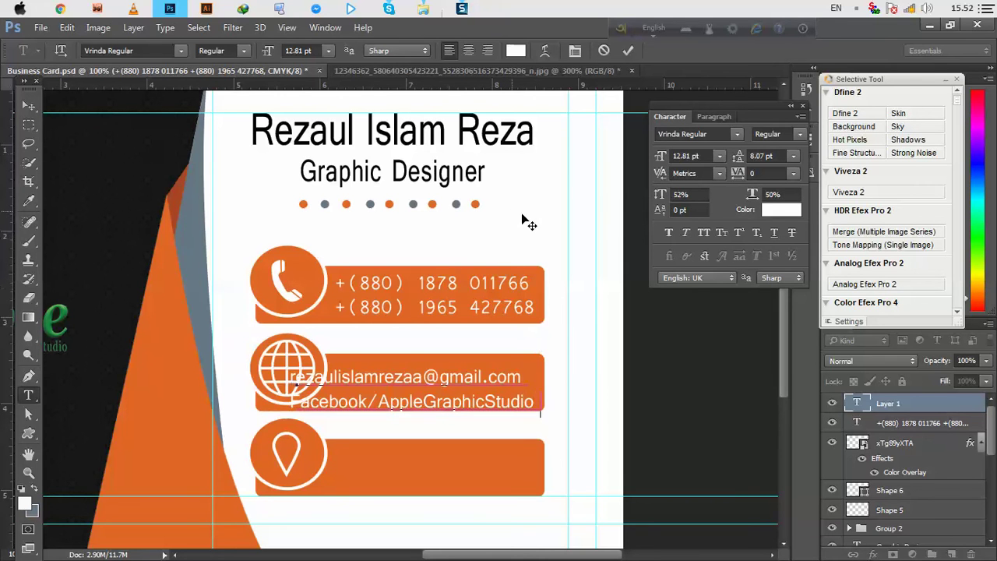
pyautogui.moveTo(520, 216); pyautogui.dragTo(545, 208)
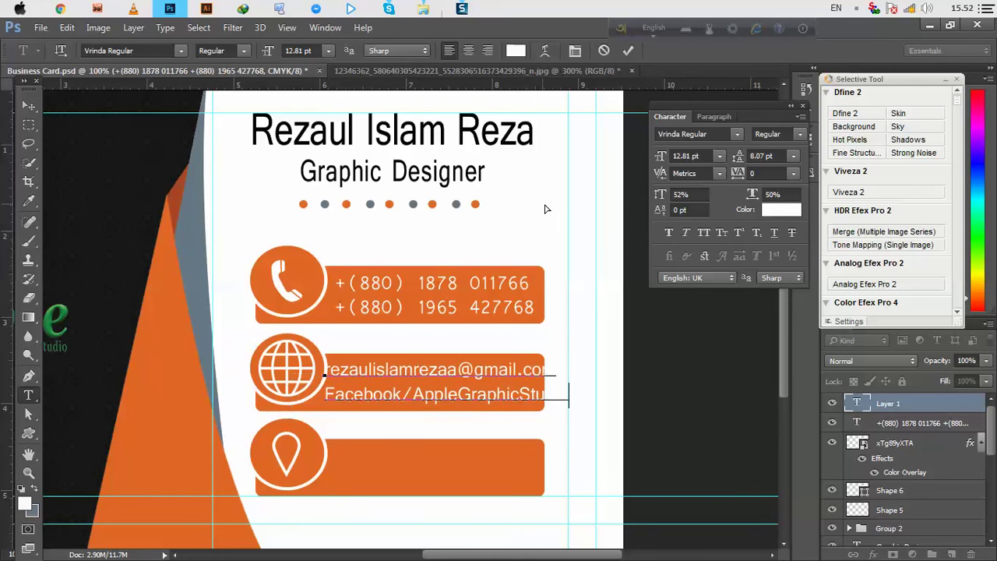
pyautogui.click(627, 51)
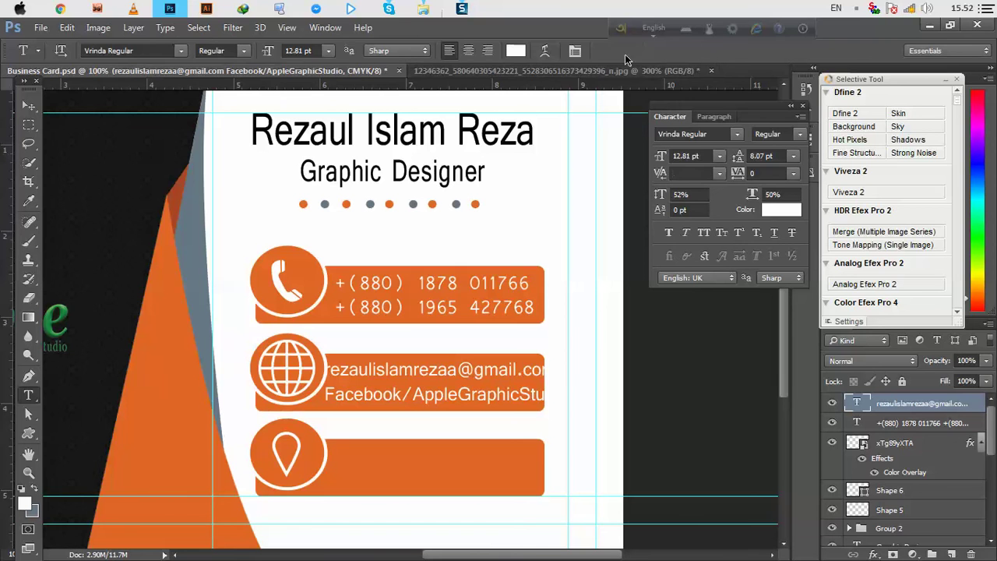
pyautogui.click(37, 114)
# Resize the e-mail and Facebook text block to about 85% and nudge it right.
pyautogui.hotkey('ctrl', 't')
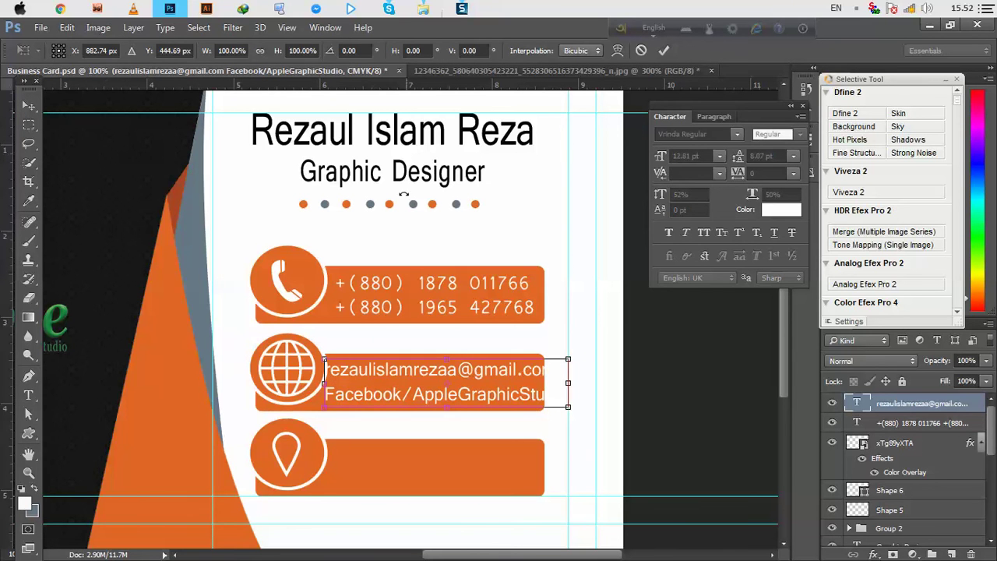
pyautogui.moveTo(325, 360)
pyautogui.mouseDown()
pyautogui.moveTo(352, 366)
pyautogui.moveTo(343, 358)
pyautogui.mouseUp()
pyautogui.moveTo(402, 380); pyautogui.dragTo(392, 385)
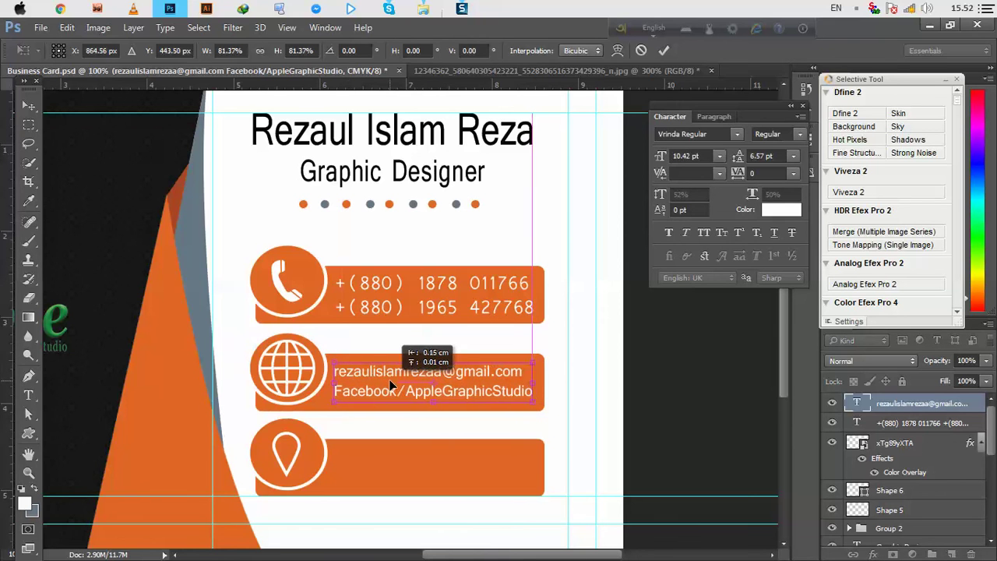
pyautogui.moveTo(335, 363); pyautogui.dragTo(329, 359)
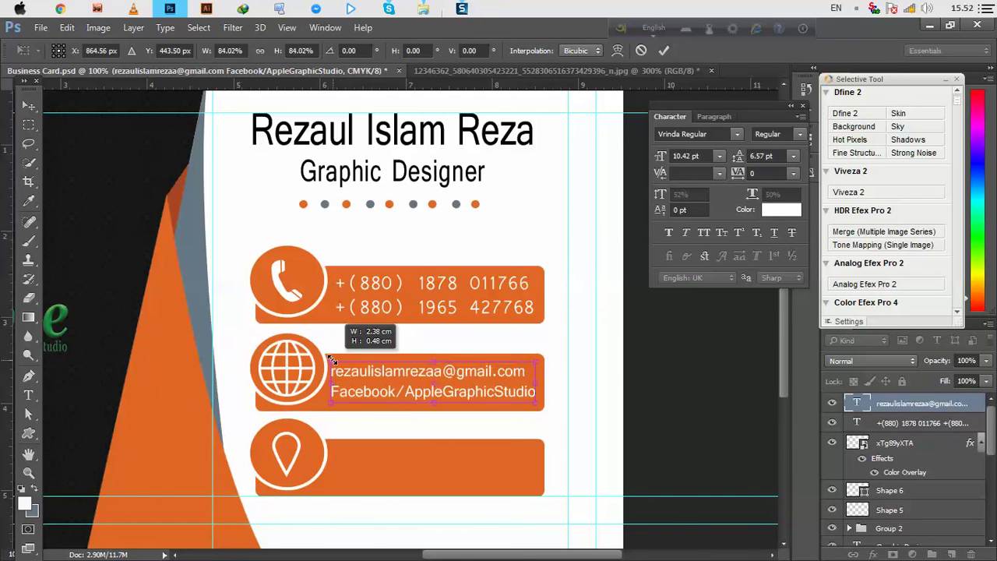
pyautogui.click(664, 50)
pyautogui.press('Right')
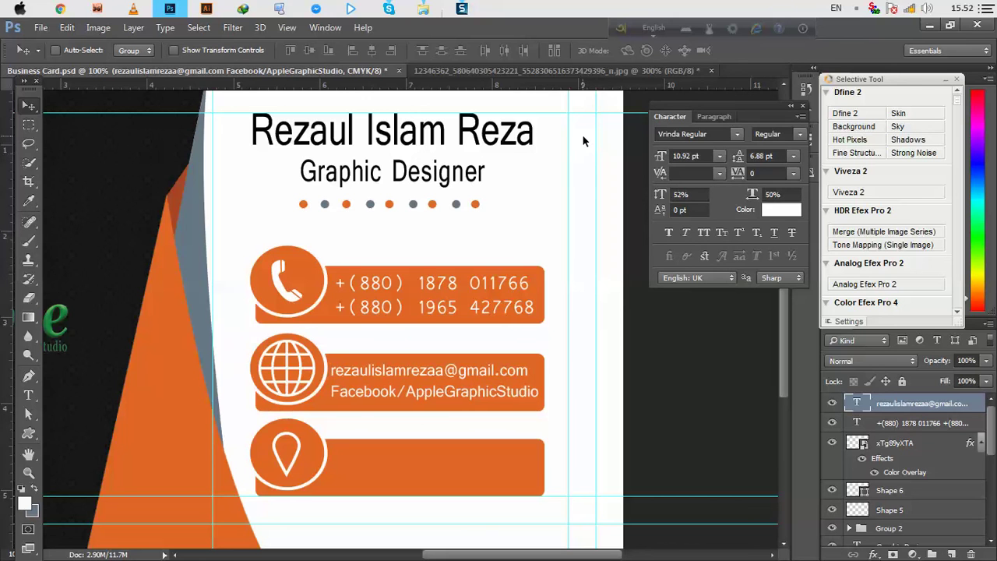
pyautogui.press('Right')
pyautogui.press('Right')
pyautogui.press('Right')
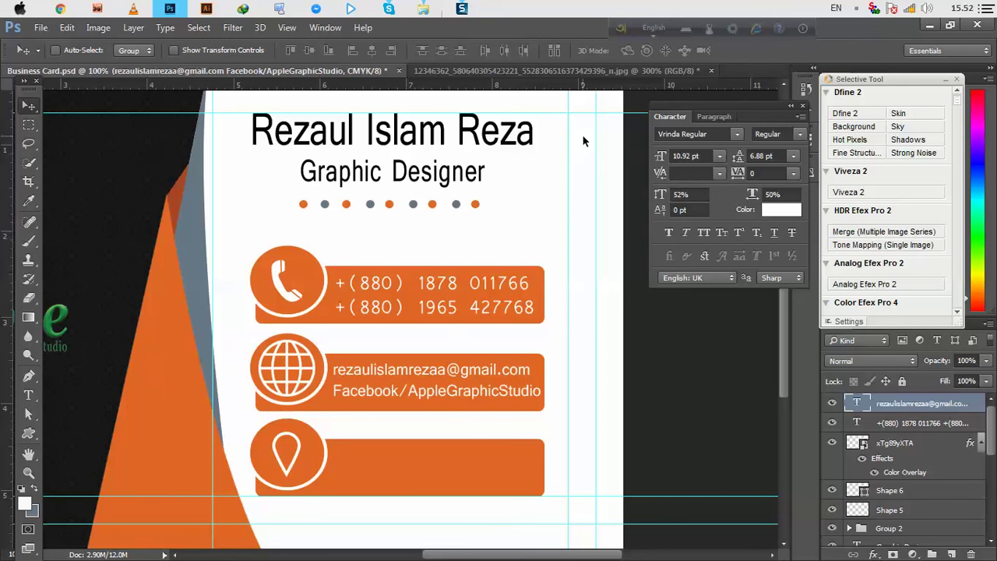
pyautogui.moveTo(388, 364); pyautogui.dragTo(376, 290)
# Add the two-line white address in the bottom orange bar with 7.07 pt leading.
pyautogui.moveTo(374, 275); pyautogui.dragTo(381, 291)
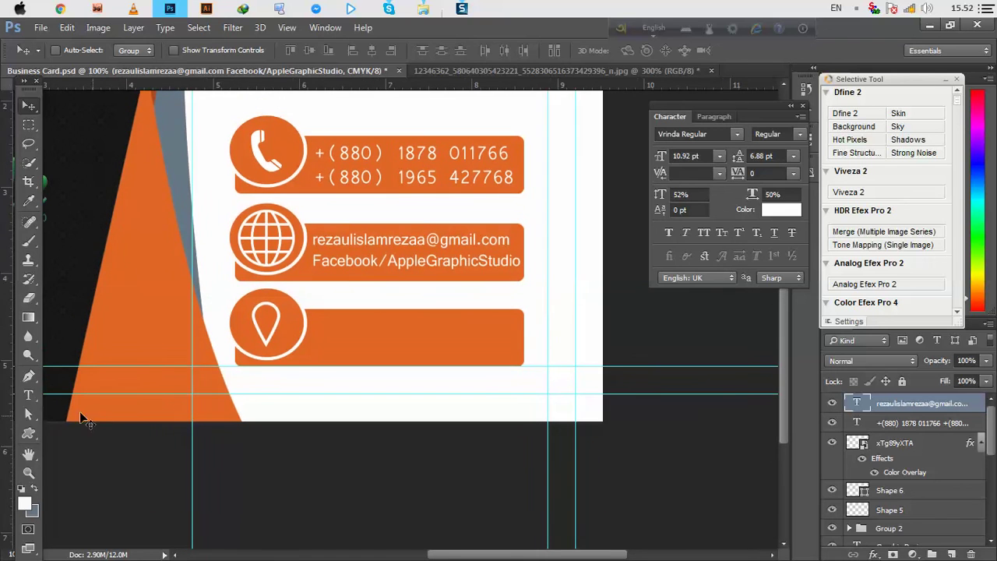
pyautogui.click(28, 395)
pyautogui.click(319, 324)
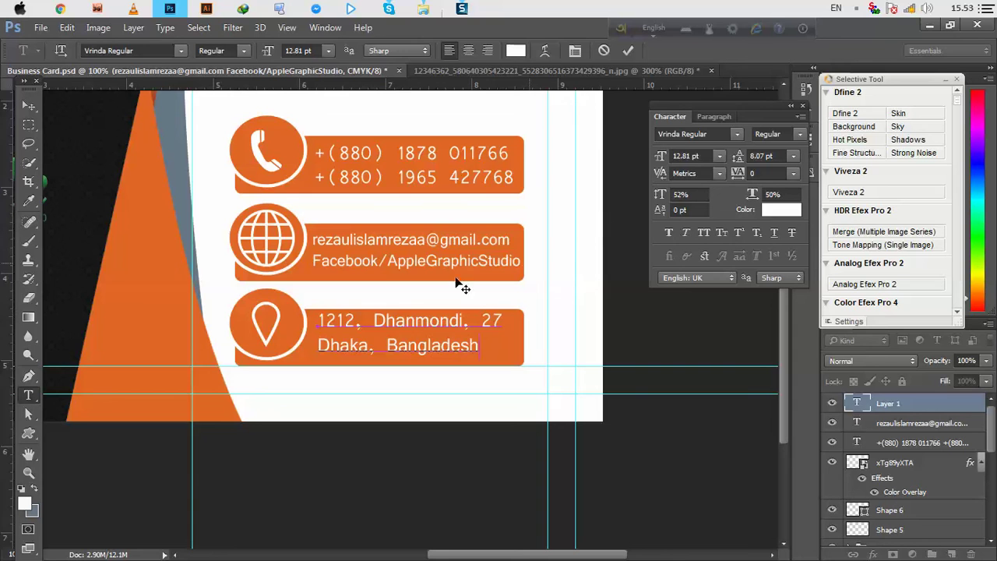
pyautogui.moveTo(480, 344); pyautogui.dragTo(311, 318)
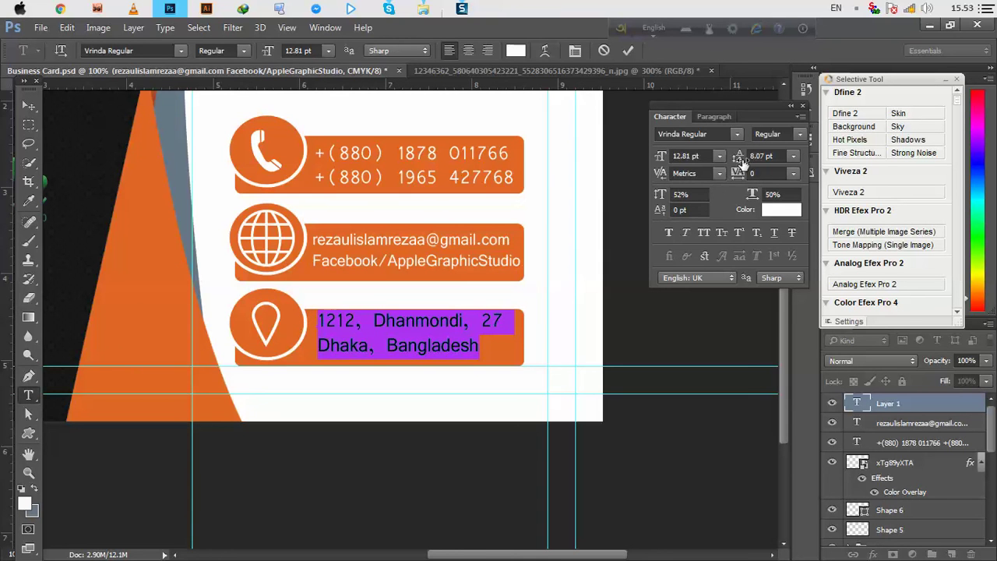
pyautogui.moveTo(740, 158); pyautogui.dragTo(741, 159)
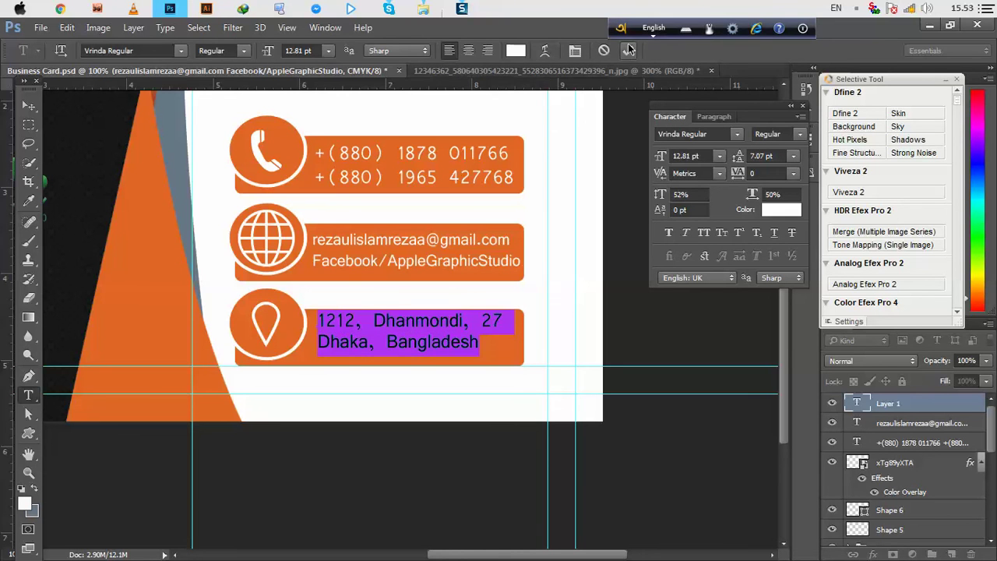
pyautogui.click(628, 50)
# Move the address slightly down and right, then view the card at 50%.
pyautogui.click(34, 102)
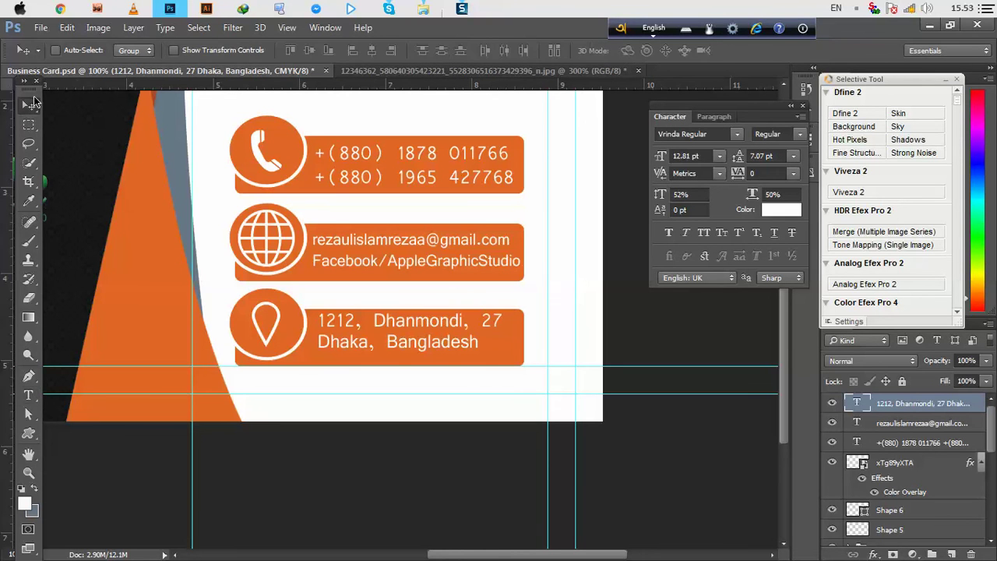
pyautogui.moveTo(441, 342); pyautogui.dragTo(443, 347)
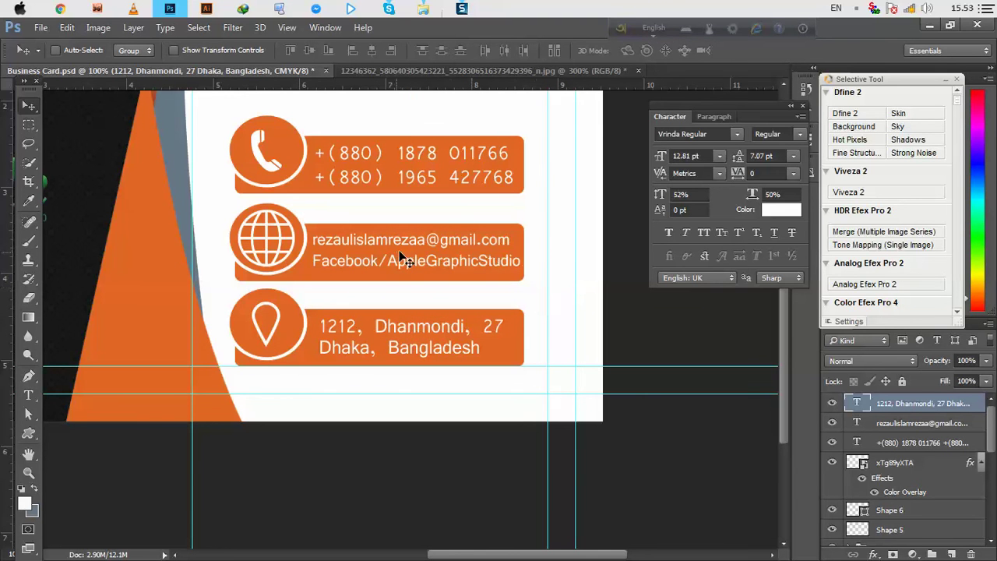
pyautogui.hotkey('ctrl', '-')
pyautogui.hotkey('ctrl', '-')
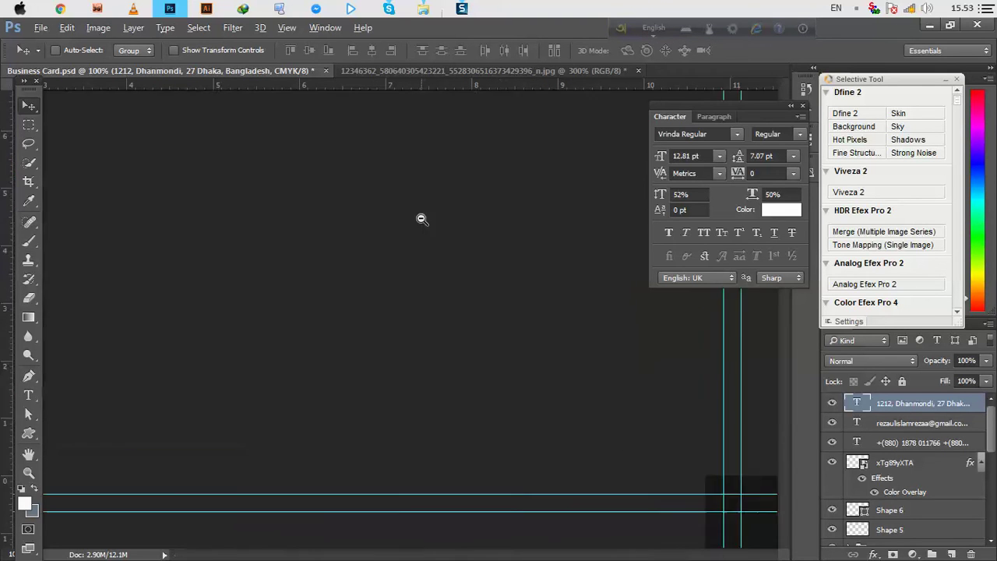
pyautogui.hotkey('ctrl', '-')
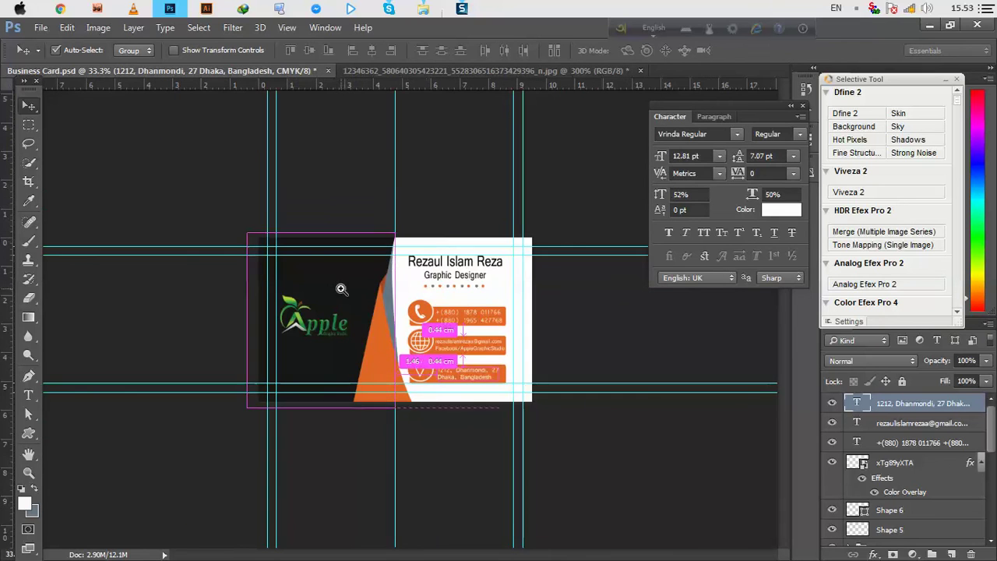
pyautogui.hotkey('ctrl', '+')
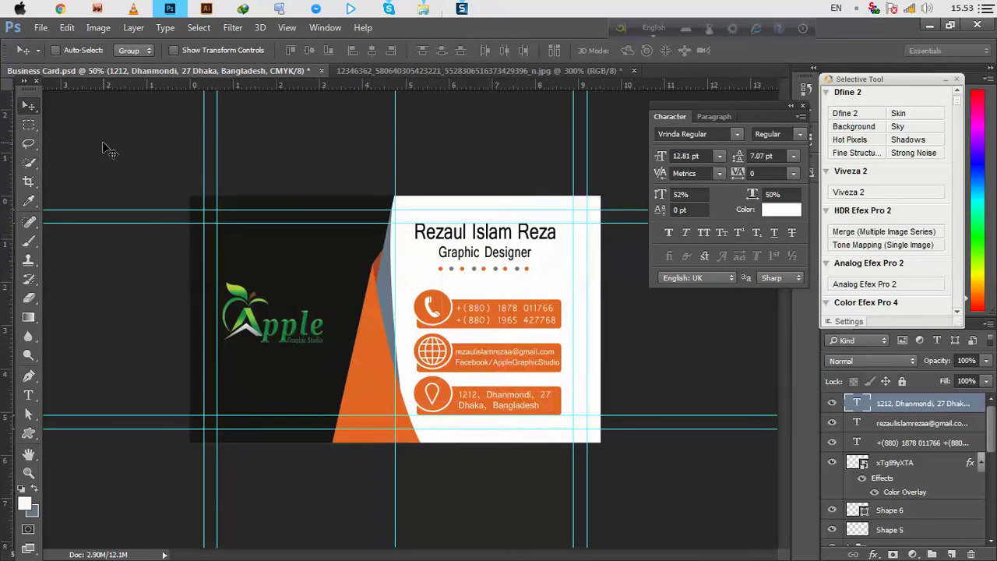
# Save the design as a JPEG named 'Business Card', accepting the default JPEG options.
pyautogui.click(40, 27)
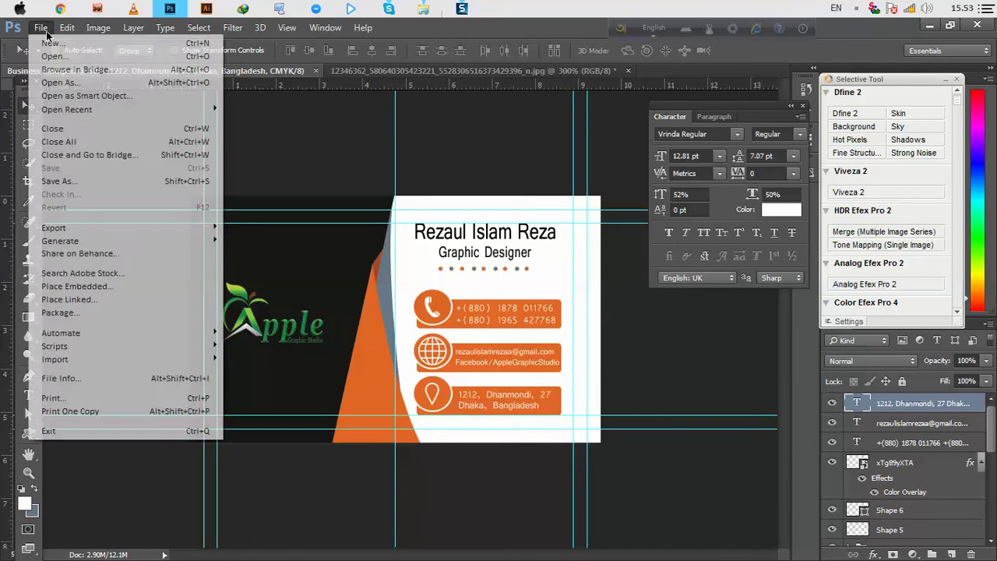
pyautogui.click(79, 183)
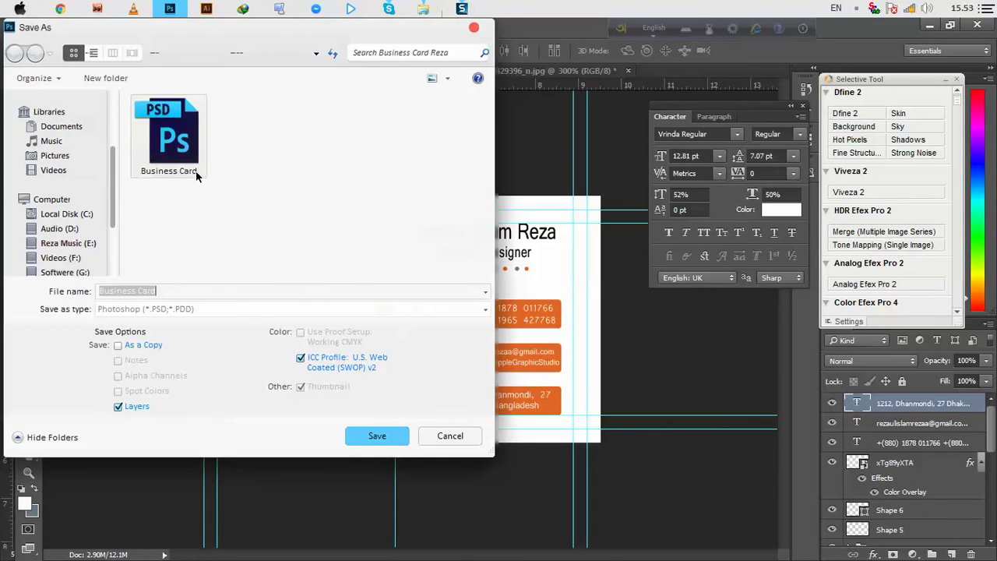
pyautogui.click(201, 309)
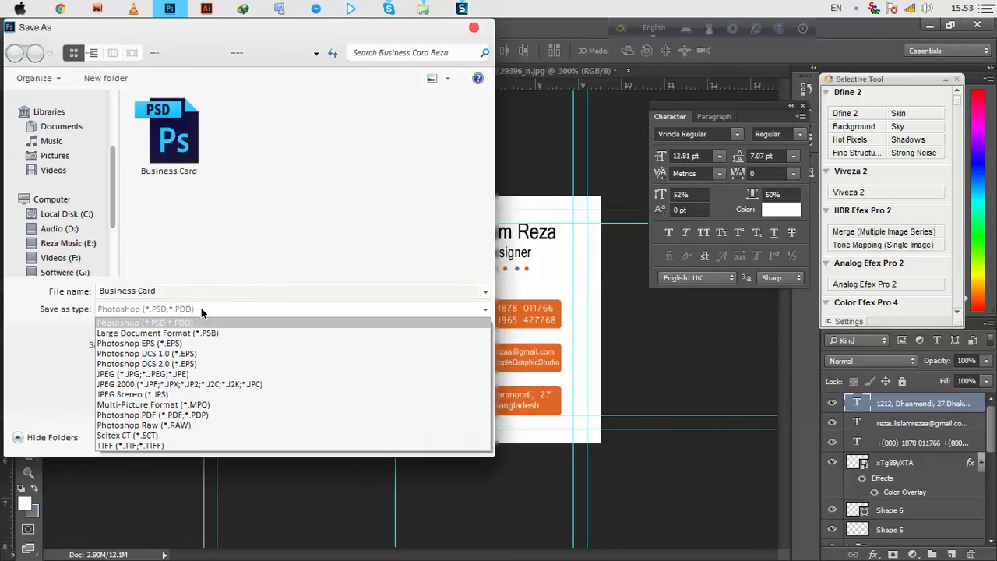
pyautogui.click(187, 374)
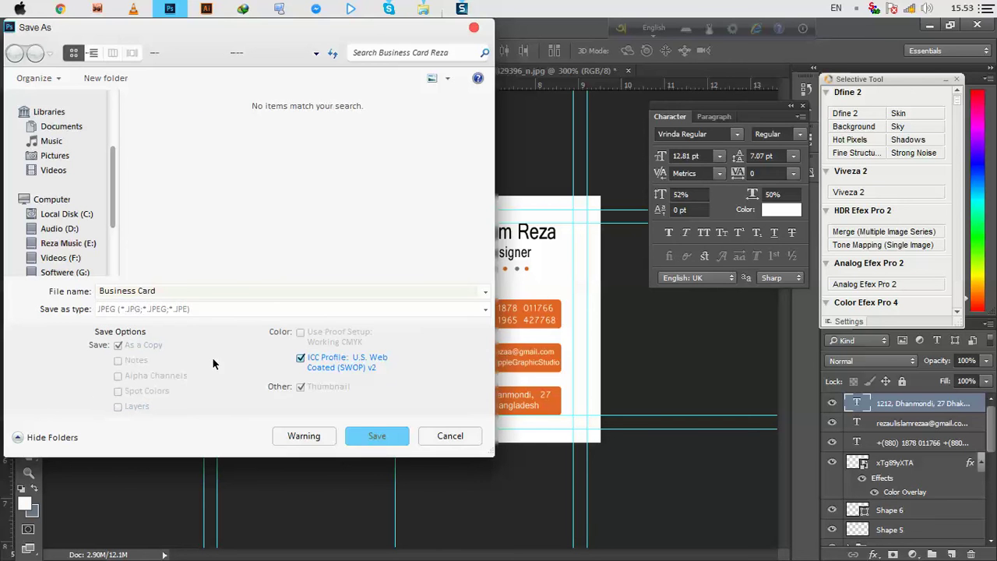
pyautogui.click(360, 435)
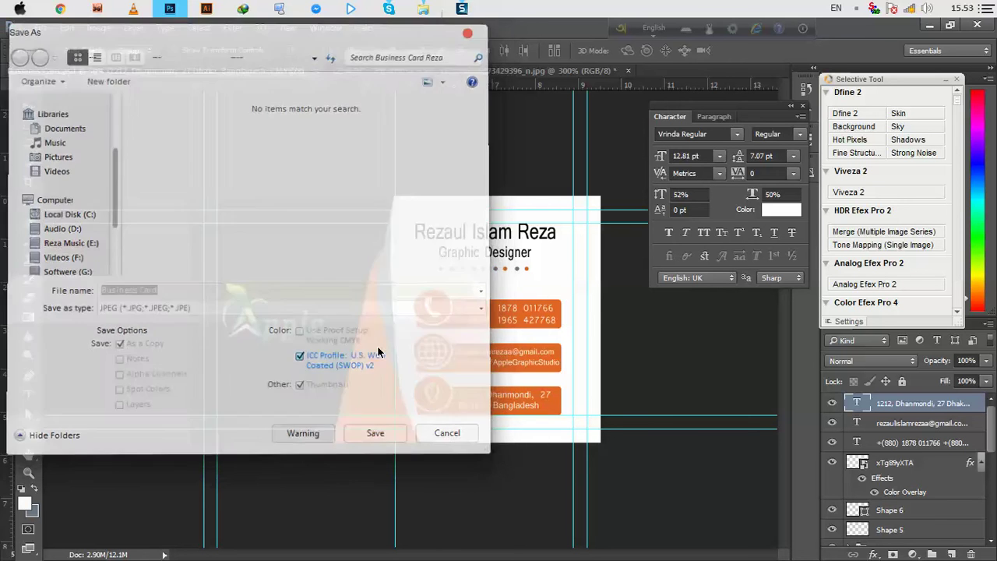
pyautogui.click(577, 135)
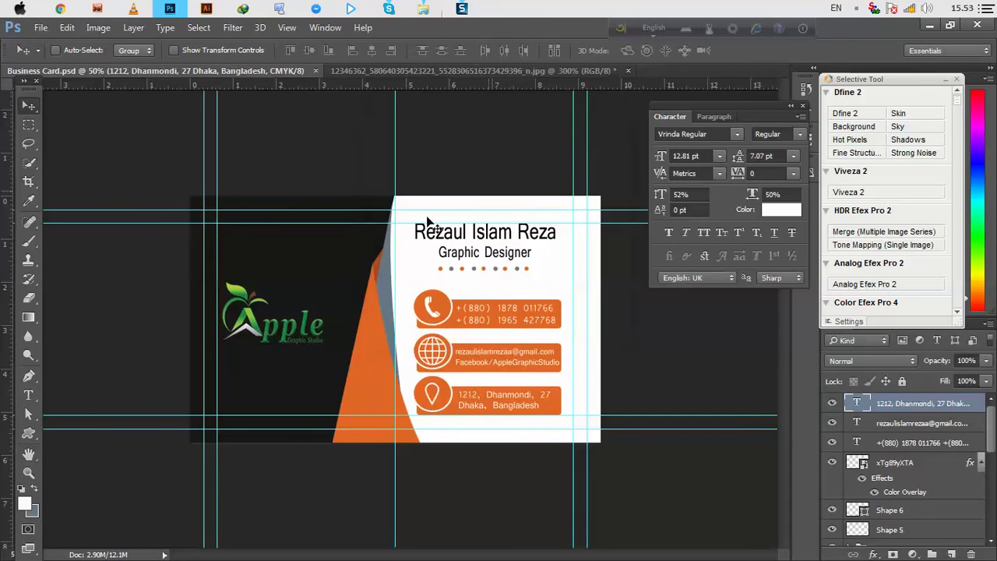
# Minimize Photoshop and browse the E: drive to Graphic Work > Working Help > Tools.
pyautogui.click(929, 25)
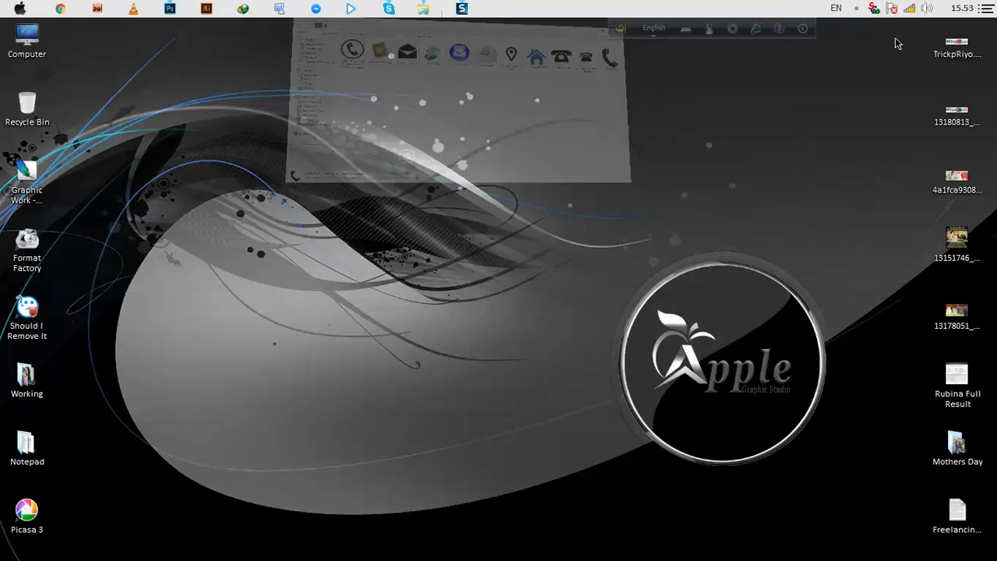
pyautogui.doubleClick(45, 51)
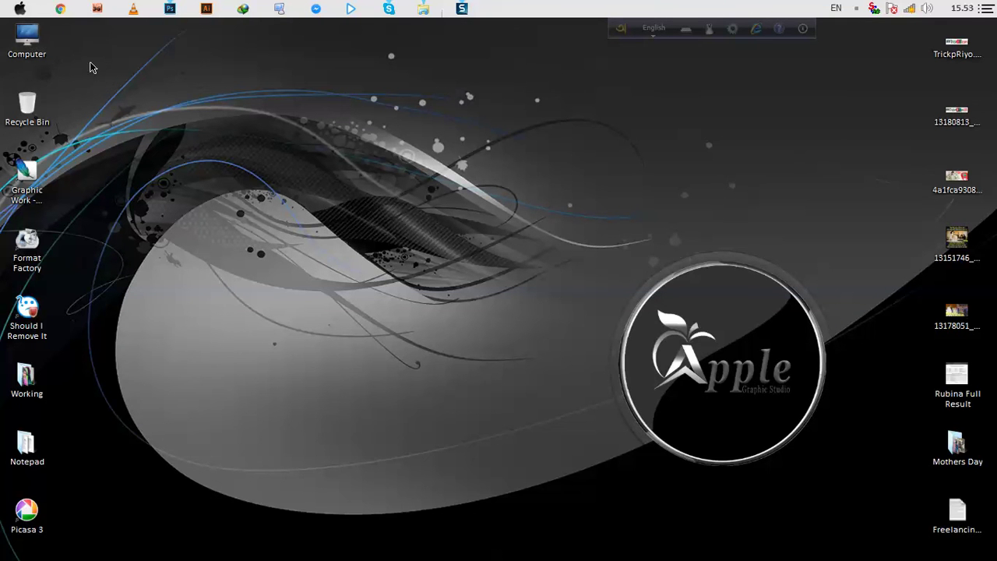
pyautogui.doubleClick(733, 285)
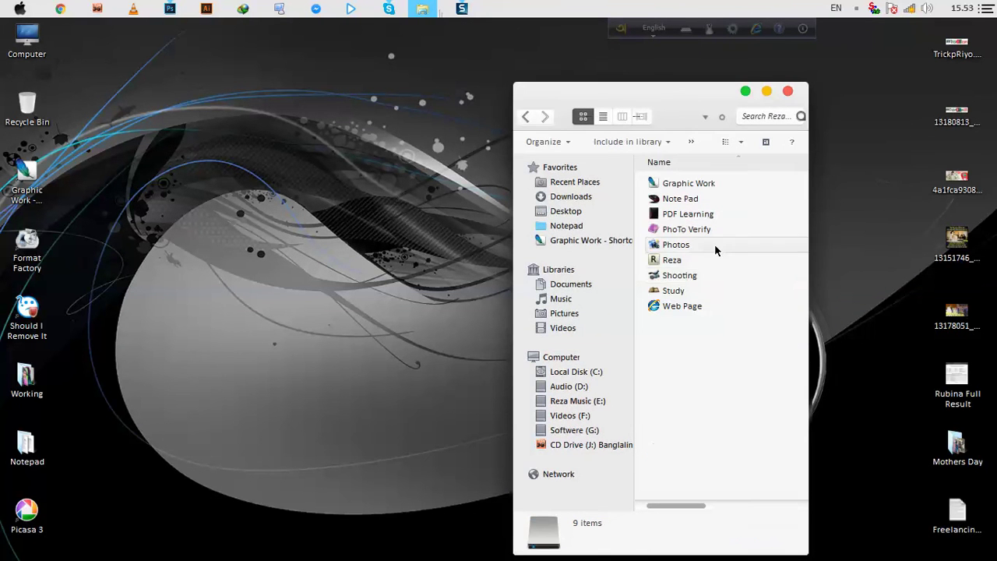
pyautogui.doubleClick(689, 183)
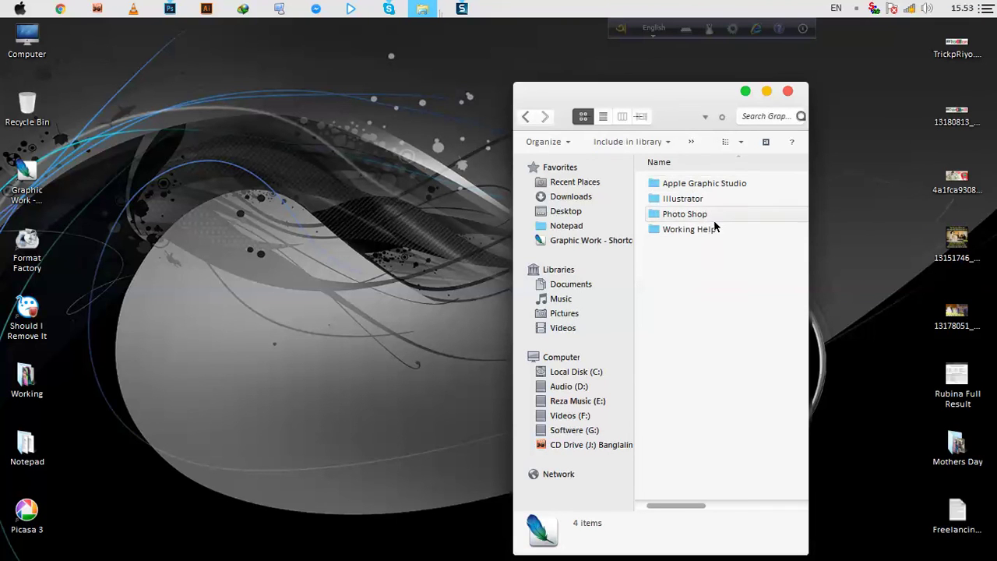
pyautogui.click(711, 215)
pyautogui.doubleClick(705, 230)
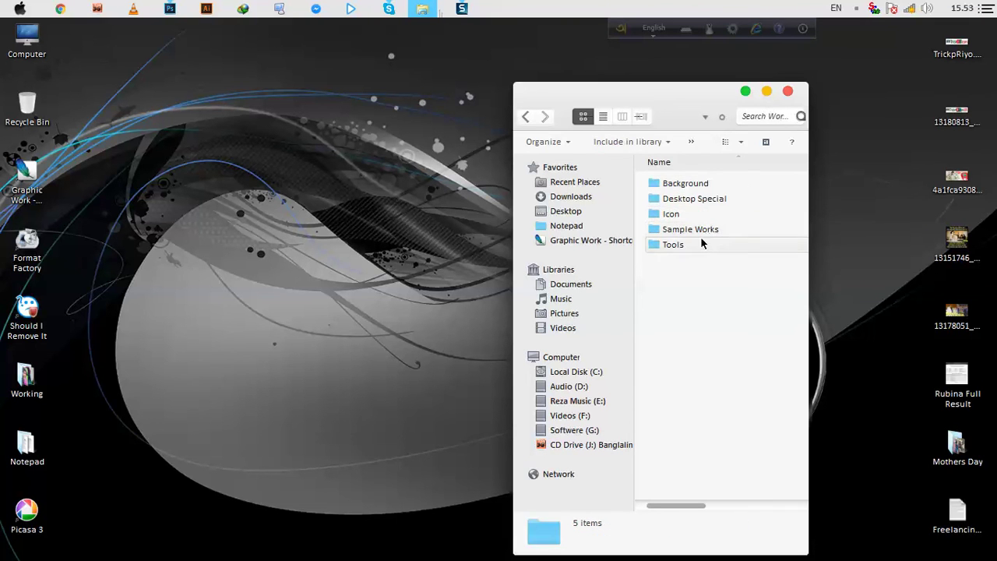
pyautogui.doubleClick(701, 229)
pyautogui.press('BackSpace')
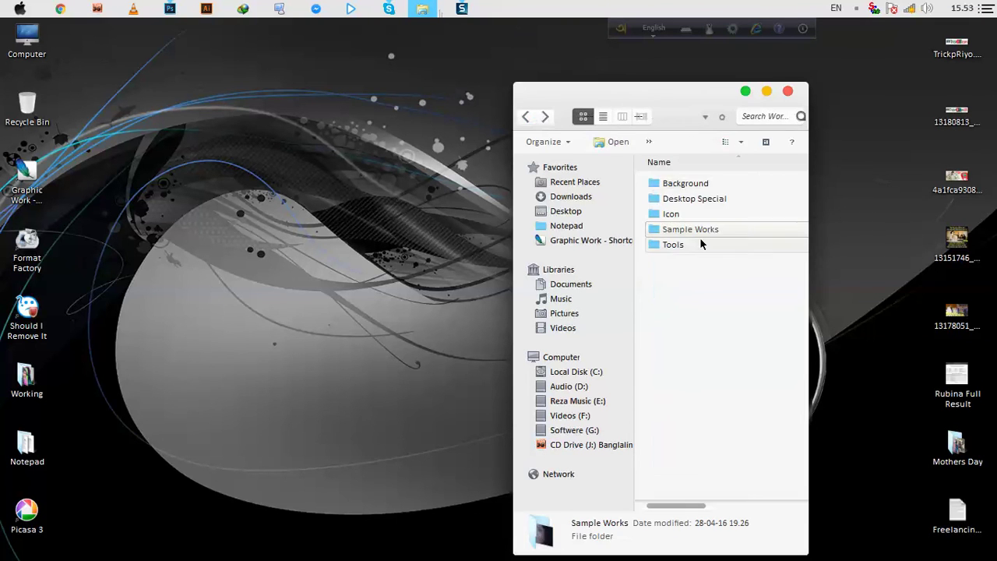
pyautogui.doubleClick(700, 240)
# Locate the Paid Mockup_1 Gift PSD in Mockups > Business Card Mockup, then return to Photoshop.
pyautogui.moveTo(664, 89); pyautogui.dragTo(529, 68)
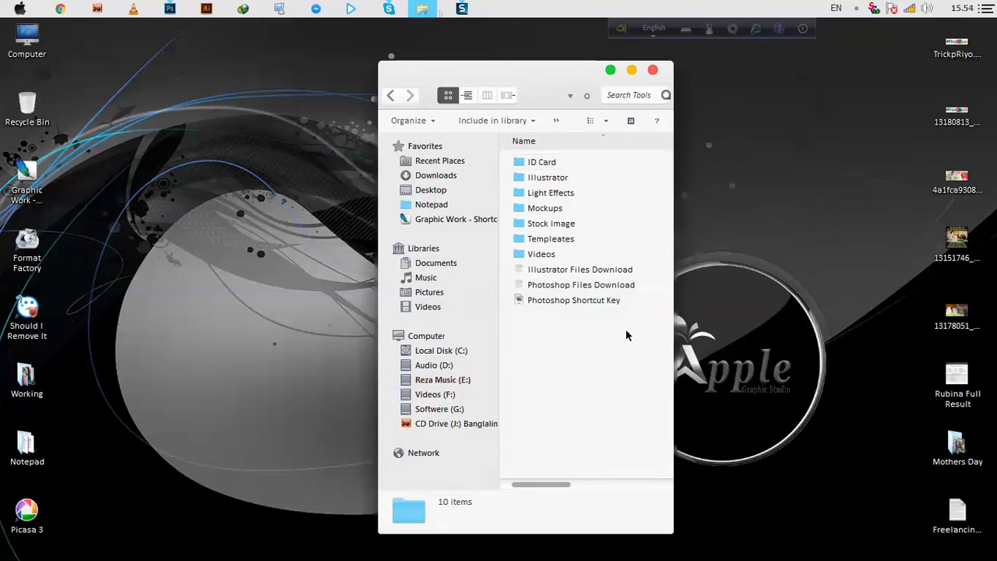
pyautogui.doubleClick(552, 206)
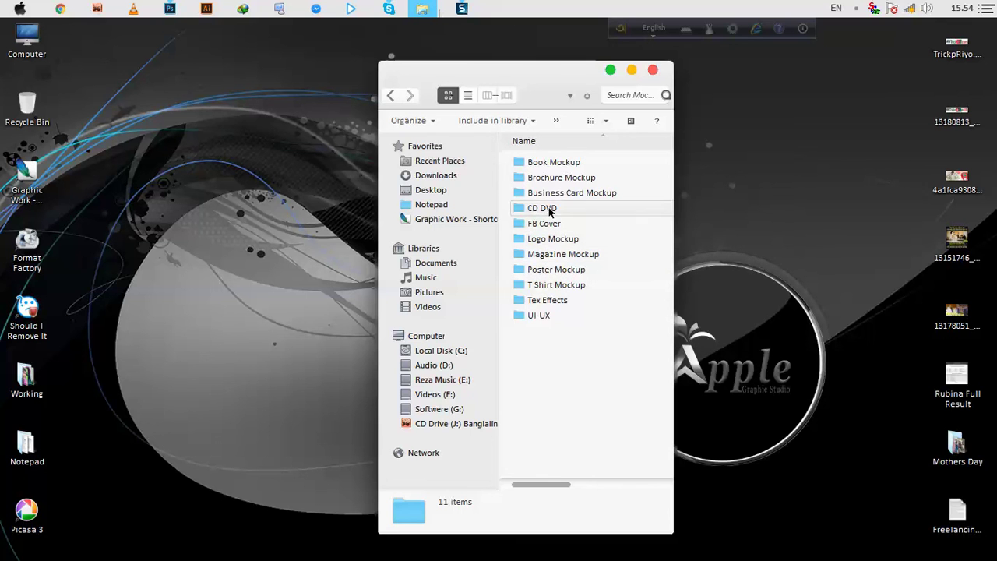
pyautogui.doubleClick(572, 195)
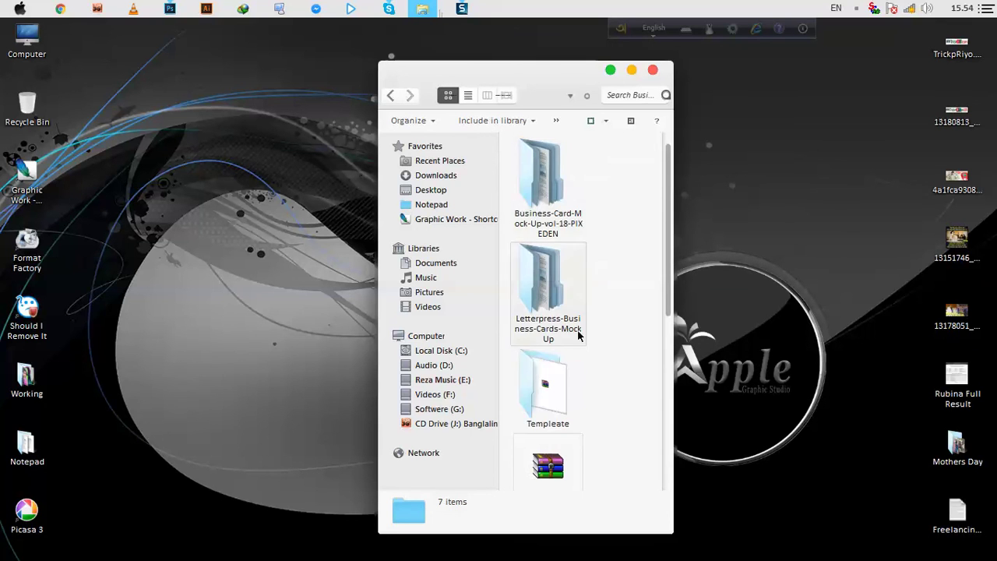
pyautogui.scroll(-5, 578, 343)
pyautogui.click(562, 274)
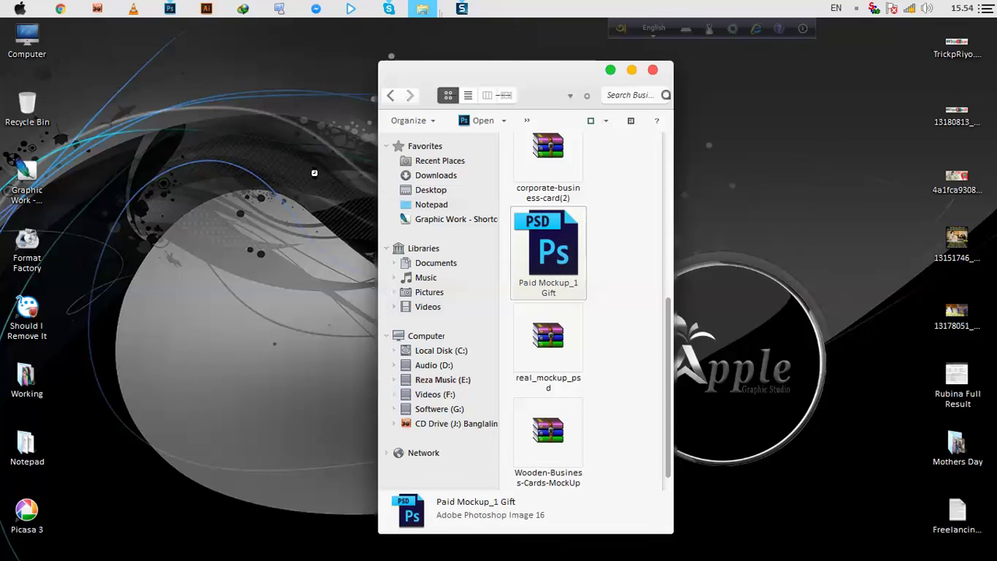
pyautogui.click(391, 95)
pyautogui.click(391, 95)
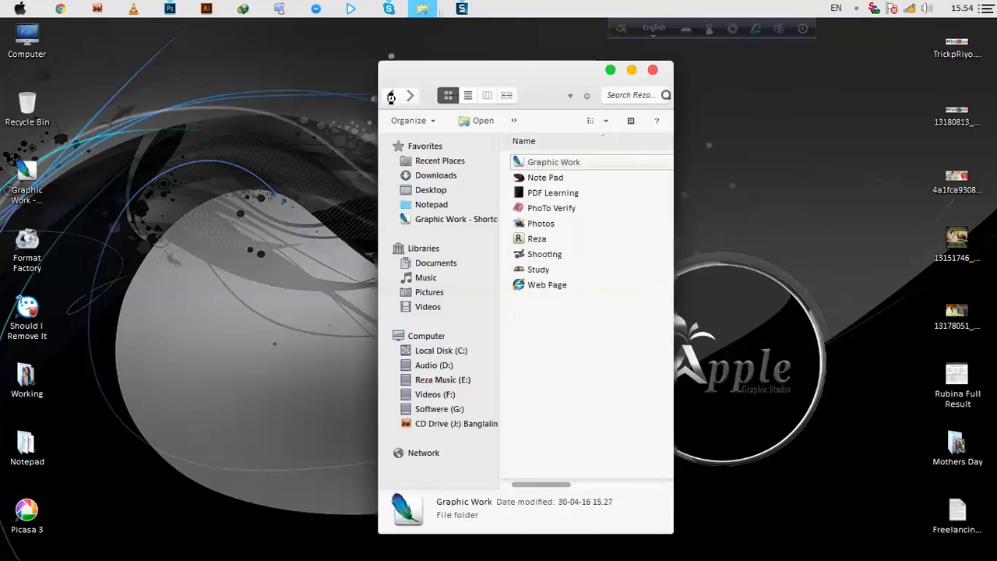
pyautogui.click(391, 95)
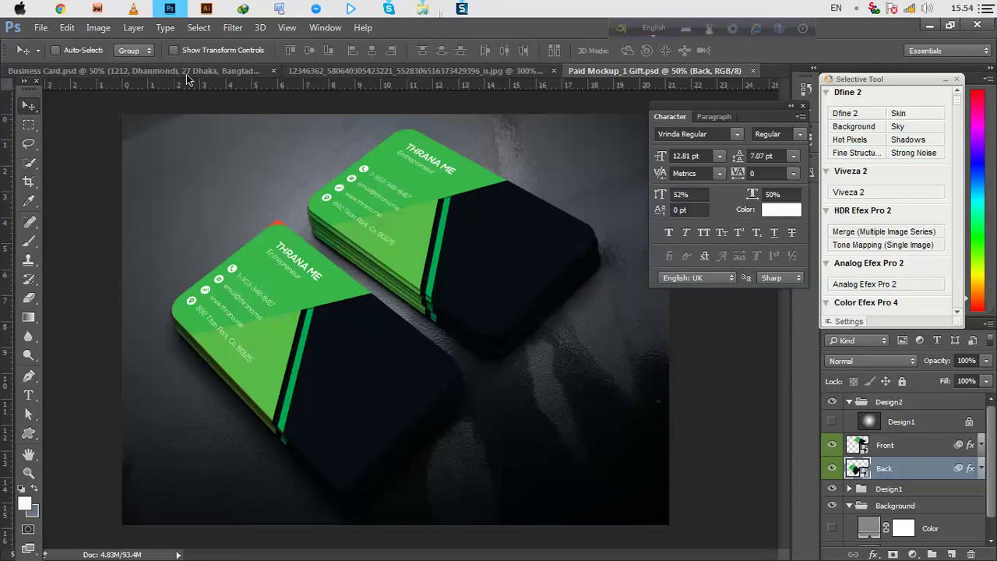
# Add a new Layer 1 to Business Card.psd holding a merged copy of the card via Apply Image.
pyautogui.click(185, 73)
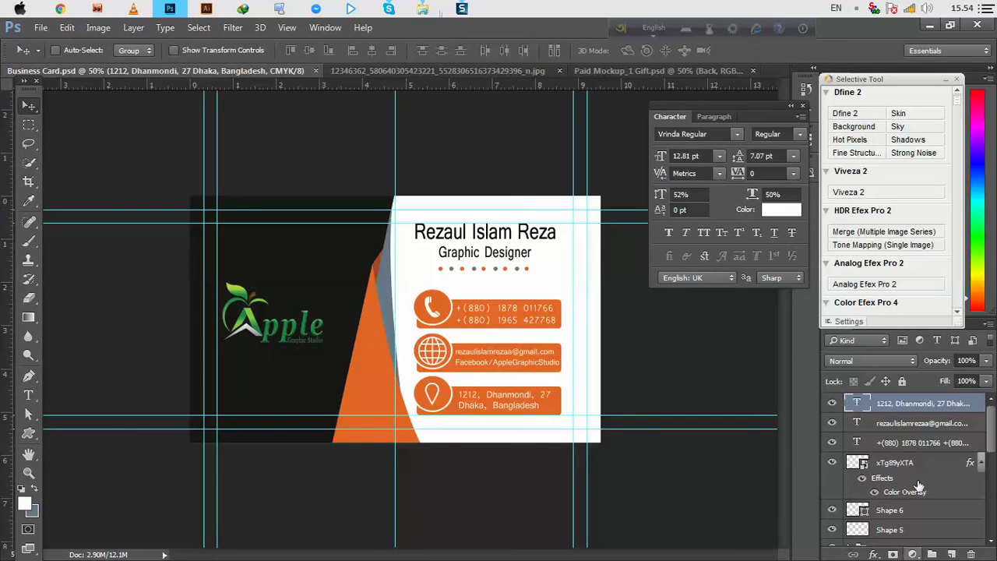
pyautogui.click(951, 555)
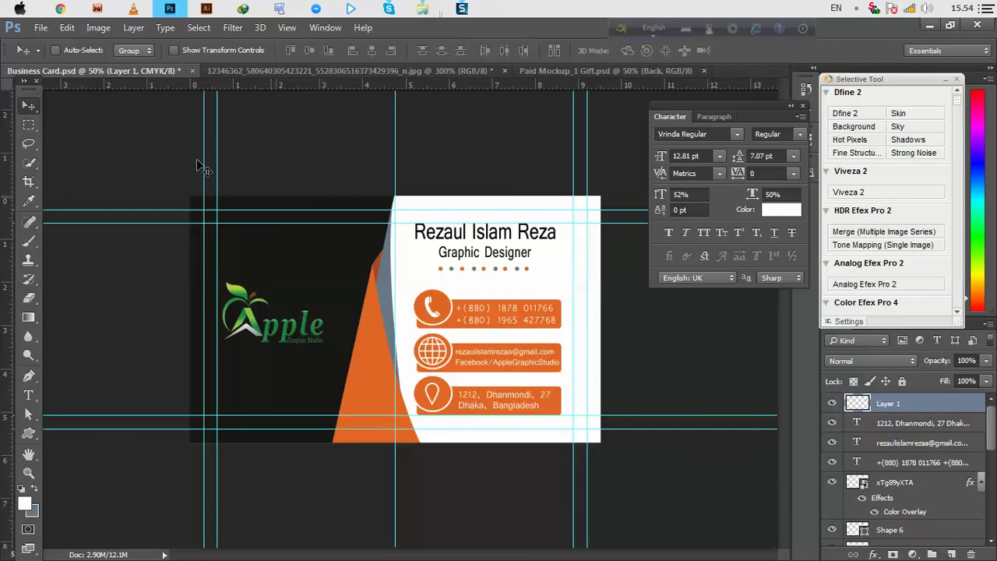
pyautogui.click(99, 28)
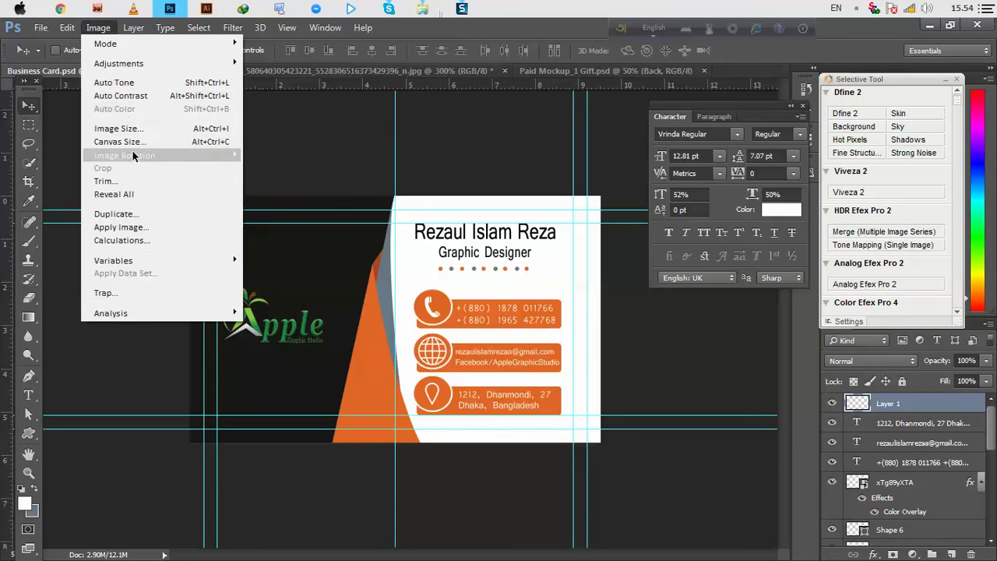
pyautogui.click(147, 226)
pyautogui.click(627, 147)
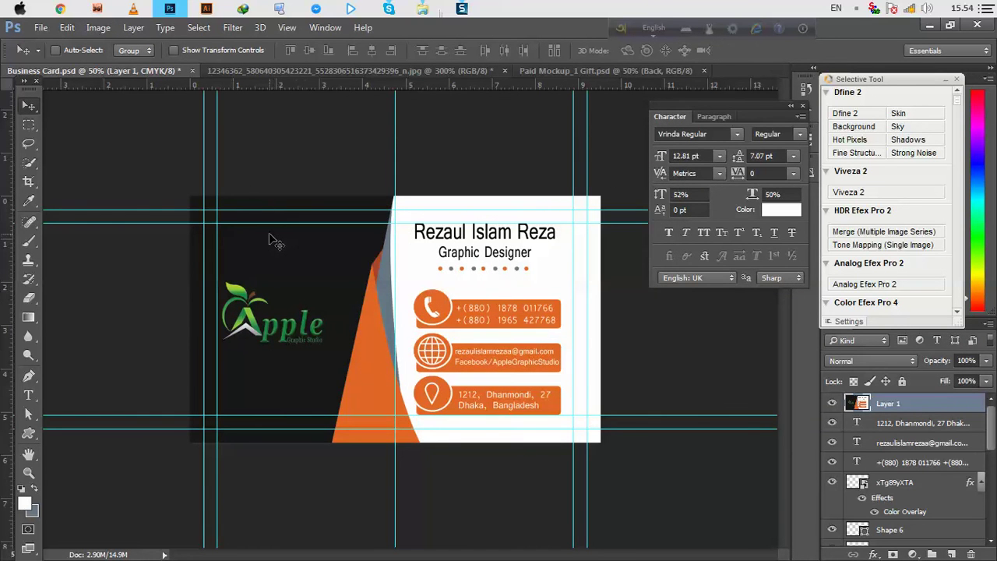
pyautogui.click(536, 71)
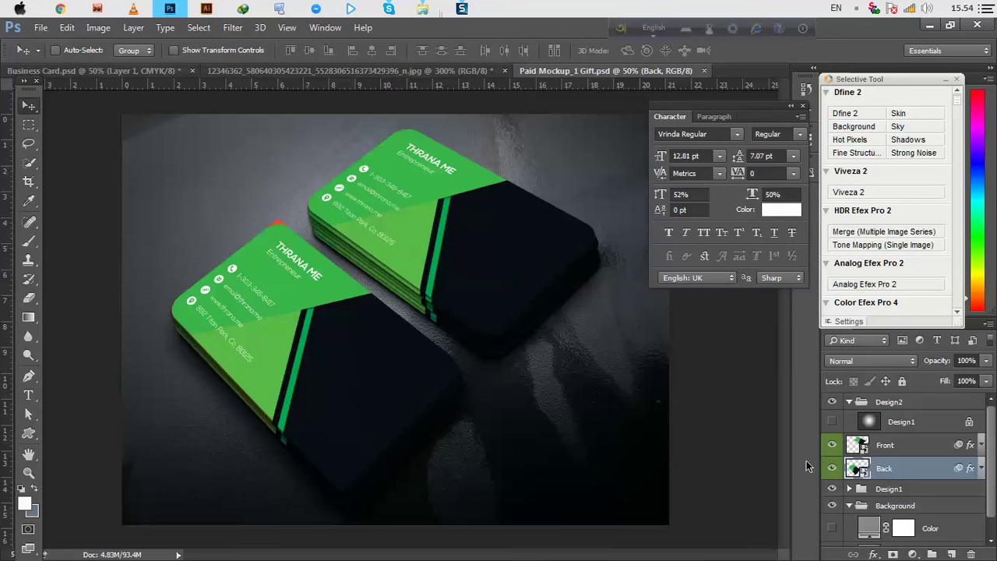
# Paste the merged Apple card design into the Front smart object's contents.
pyautogui.doubleClick(857, 446)
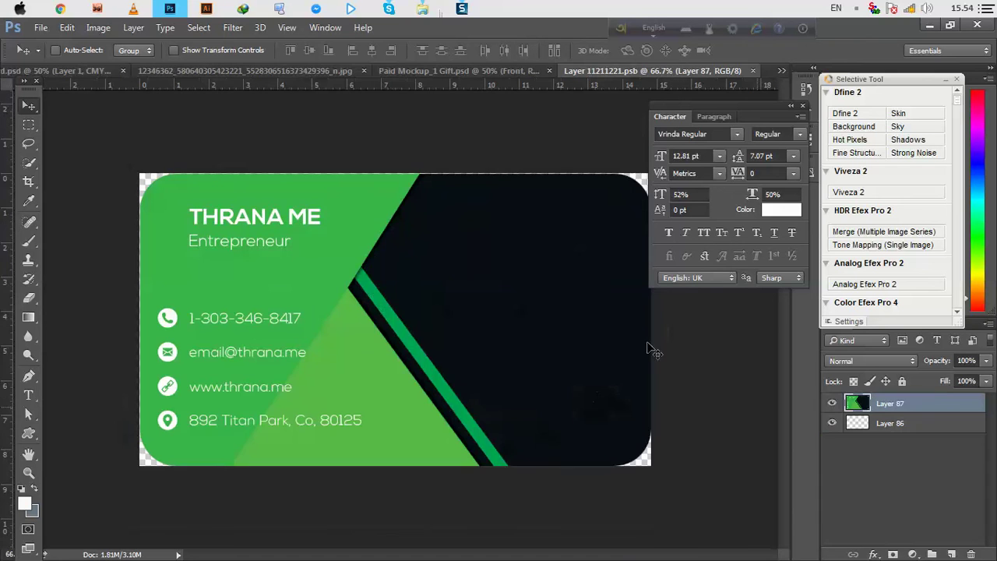
pyautogui.click(98, 71)
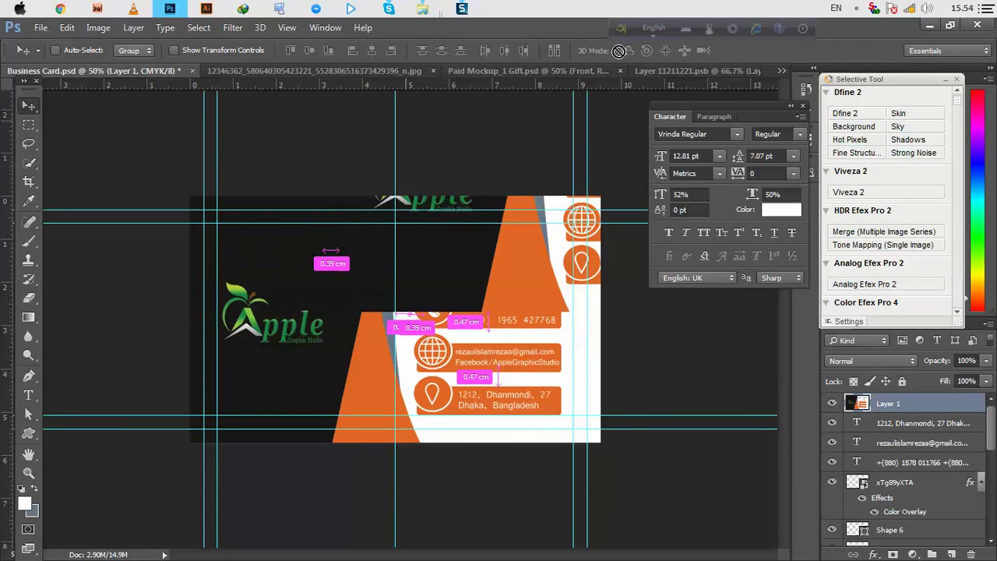
pyautogui.click(654, 71)
pyautogui.hotkey('ctrl', 'v')
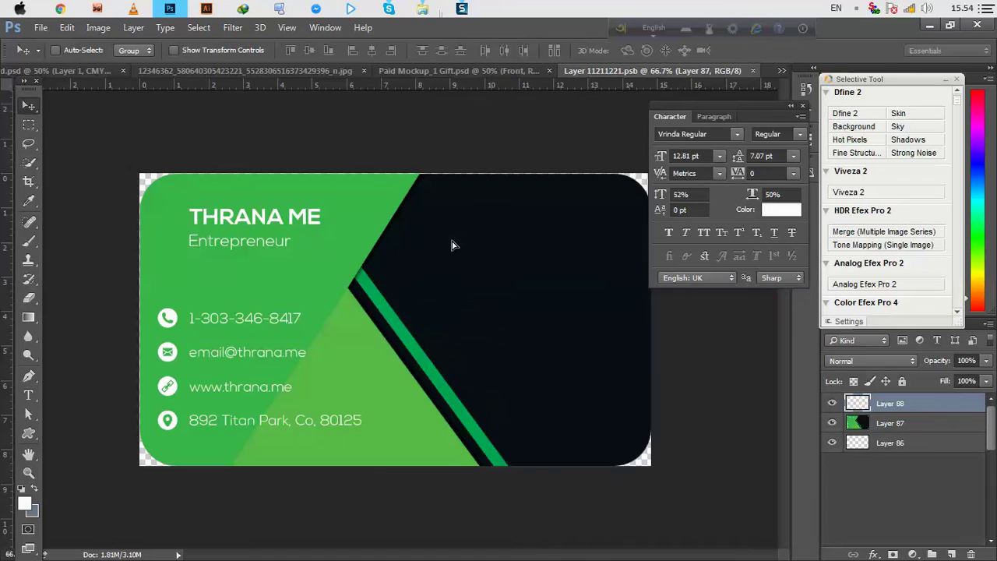
pyautogui.moveTo(415, 337)
pyautogui.mouseDown()
pyautogui.moveTo(156, 338)
pyautogui.moveTo(151, 305)
pyautogui.moveTo(218, 321)
pyautogui.mouseUp()
# Scale the pasted card to cover the green design, then save and close the Front contents.
pyautogui.hotkey('ctrl', 't')
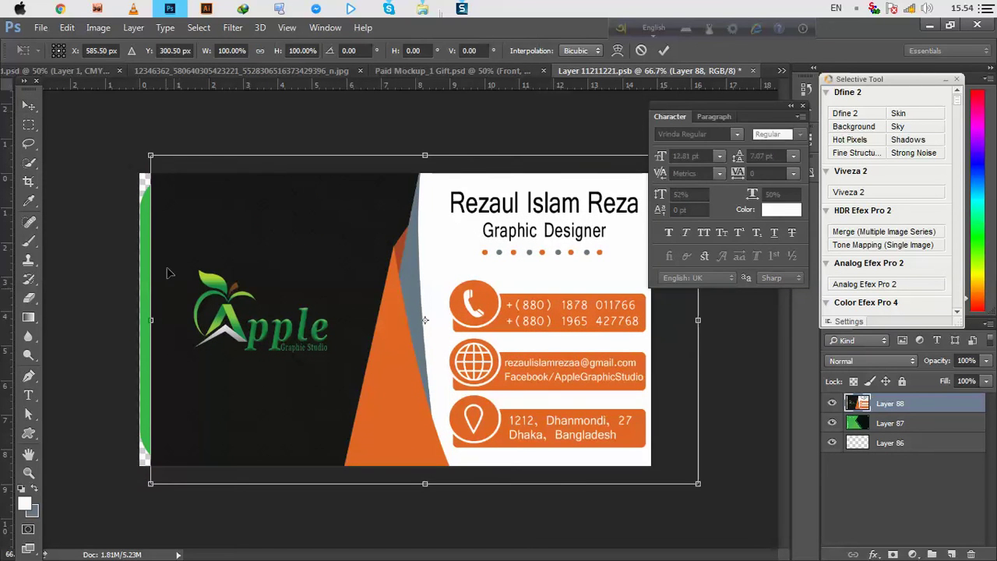
pyautogui.moveTo(151, 157); pyautogui.dragTo(198, 181)
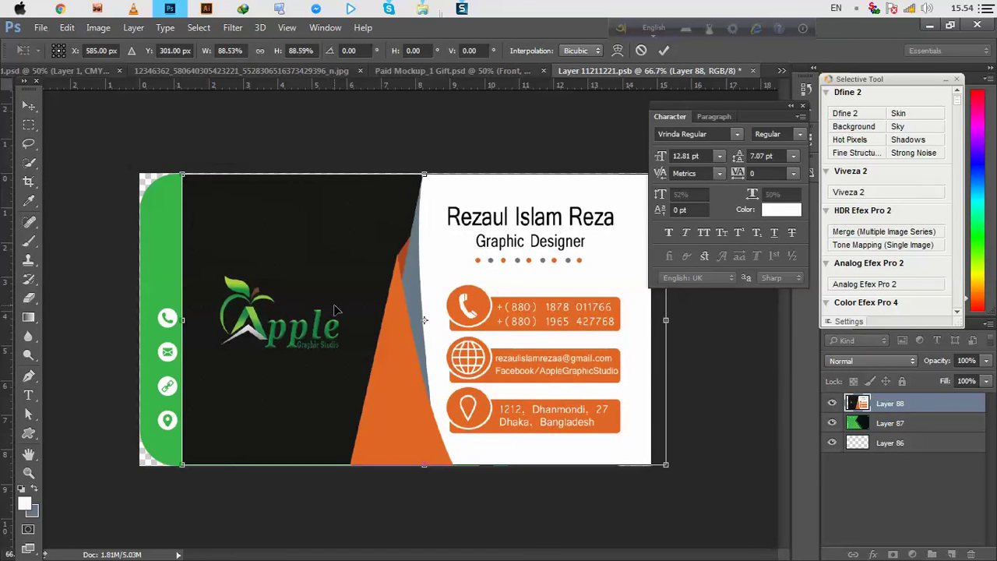
pyautogui.moveTo(342, 312); pyautogui.dragTo(309, 306)
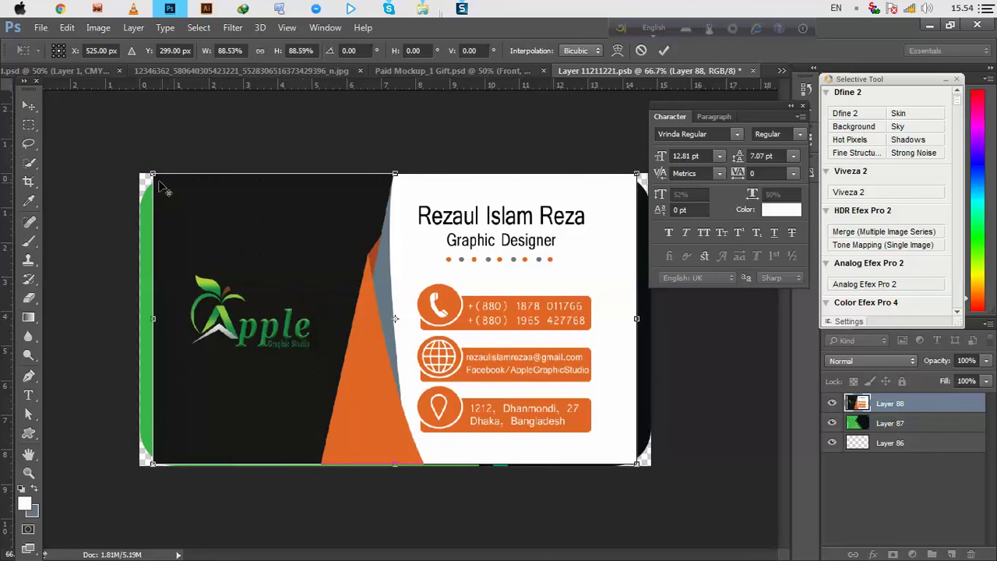
pyautogui.moveTo(152, 174); pyautogui.dragTo(124, 157)
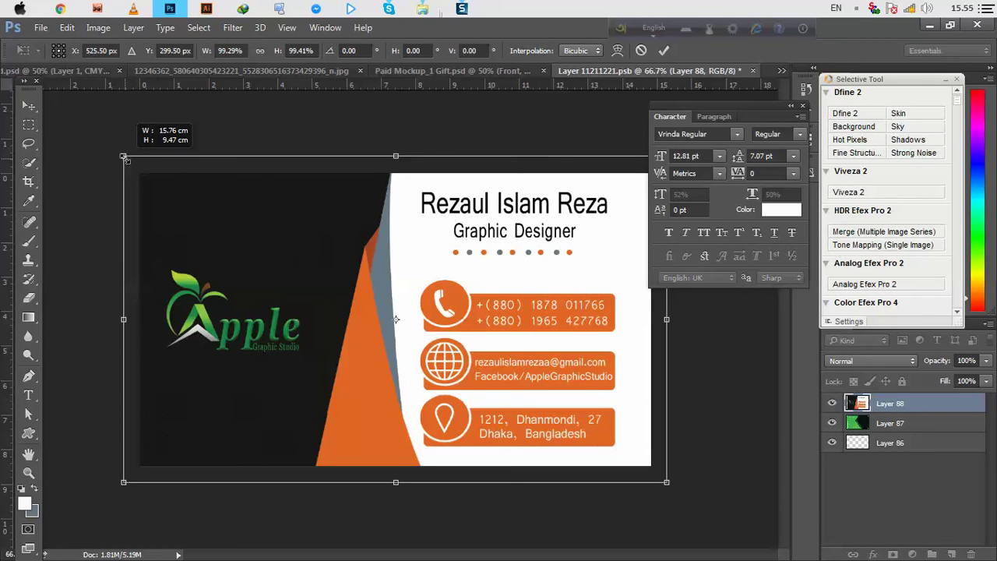
pyautogui.moveTo(125, 159); pyautogui.dragTo(117, 153)
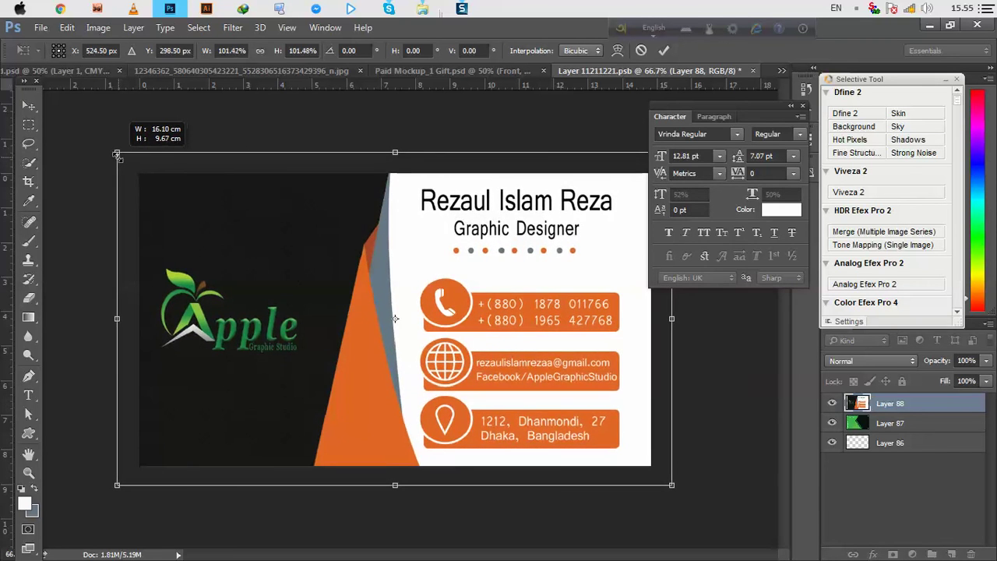
pyautogui.click(664, 51)
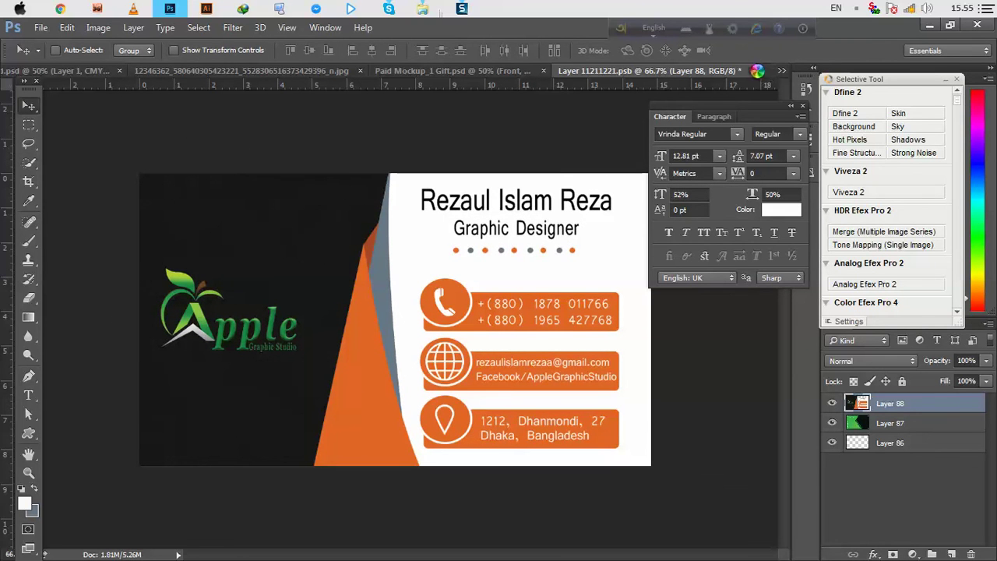
pyautogui.click(752, 71)
pyautogui.click(443, 237)
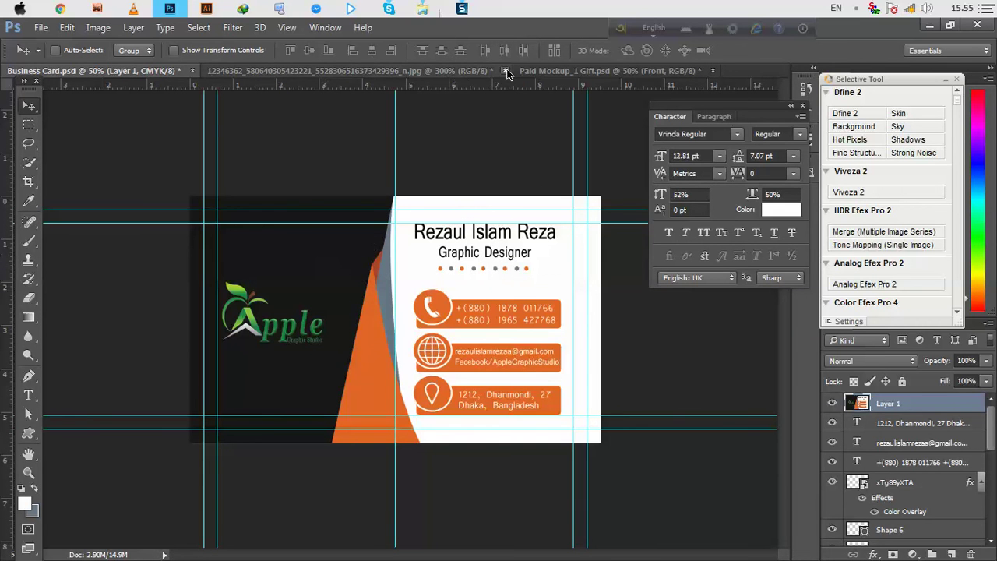
# Drag Layer 1 from Business Card.psd into the Back smart object's contents.
pyautogui.click(567, 76)
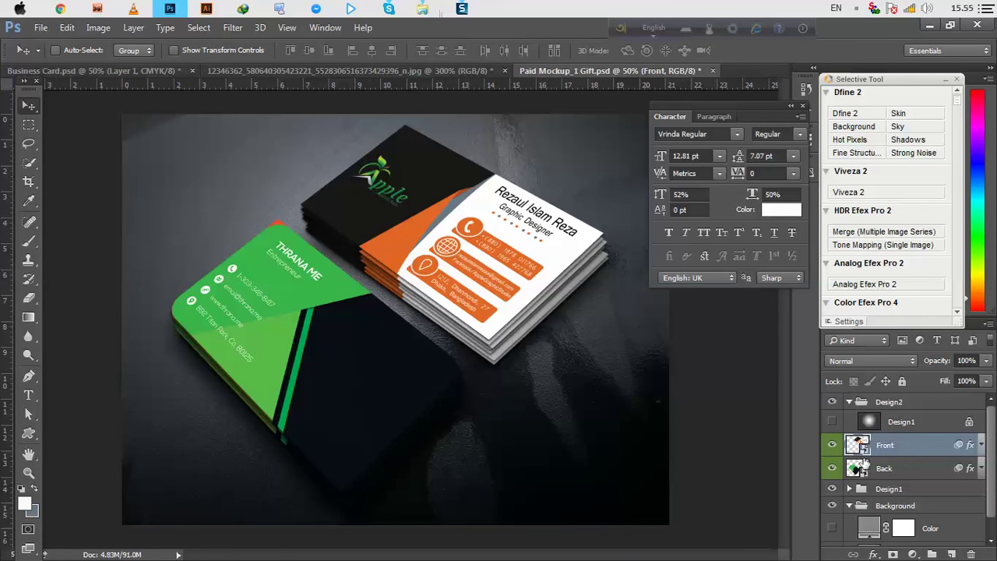
pyautogui.doubleClick(856, 467)
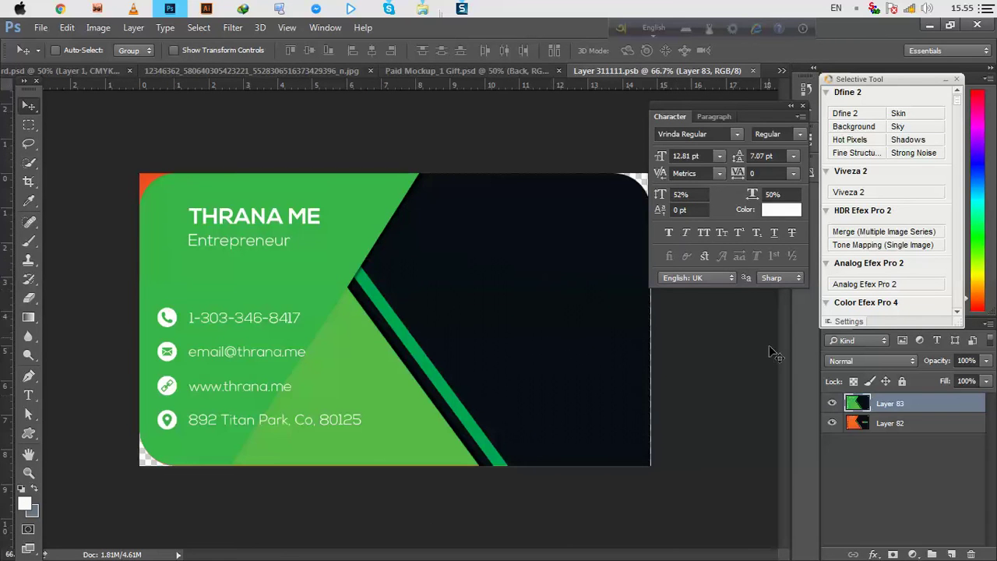
pyautogui.moveTo(302, 54); pyautogui.dragTo(594, 134)
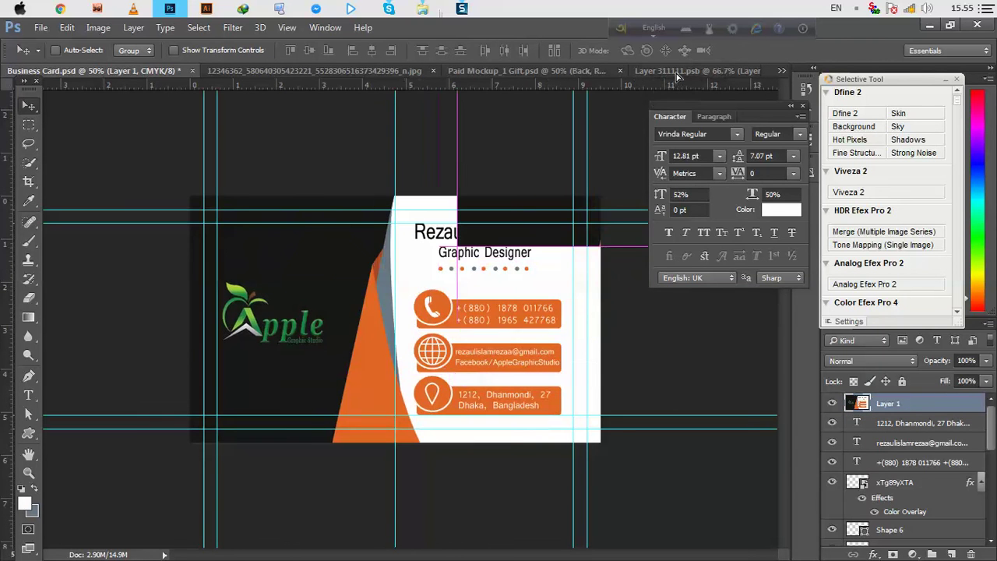
pyautogui.moveTo(595, 134); pyautogui.dragTo(379, 336)
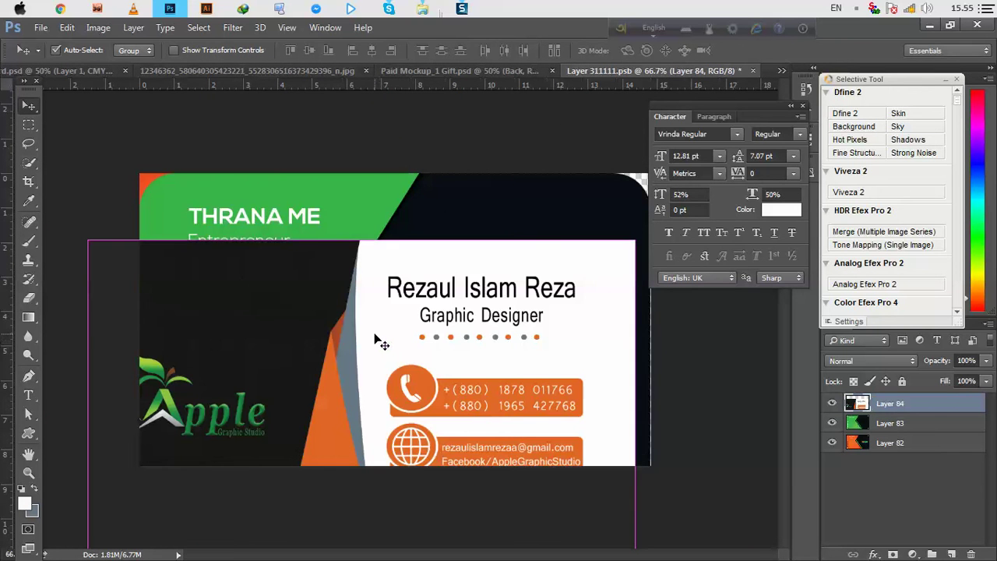
# Fit the dropped card over the green design, then save and close the Back contents.
pyautogui.hotkey('ctrl', 't')
pyautogui.moveTo(312, 335); pyautogui.dragTo(336, 252)
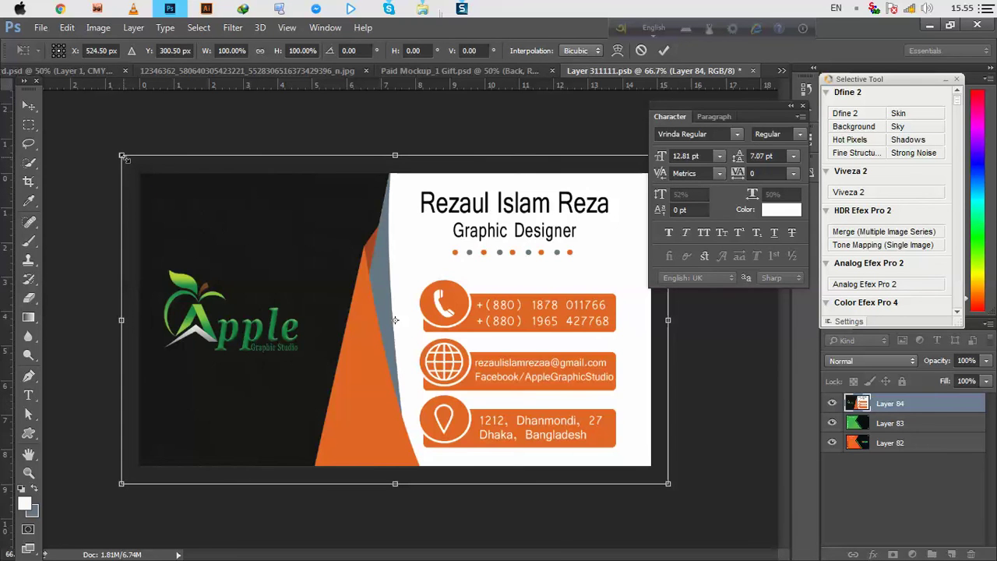
pyautogui.moveTo(123, 157); pyautogui.dragTo(121, 156)
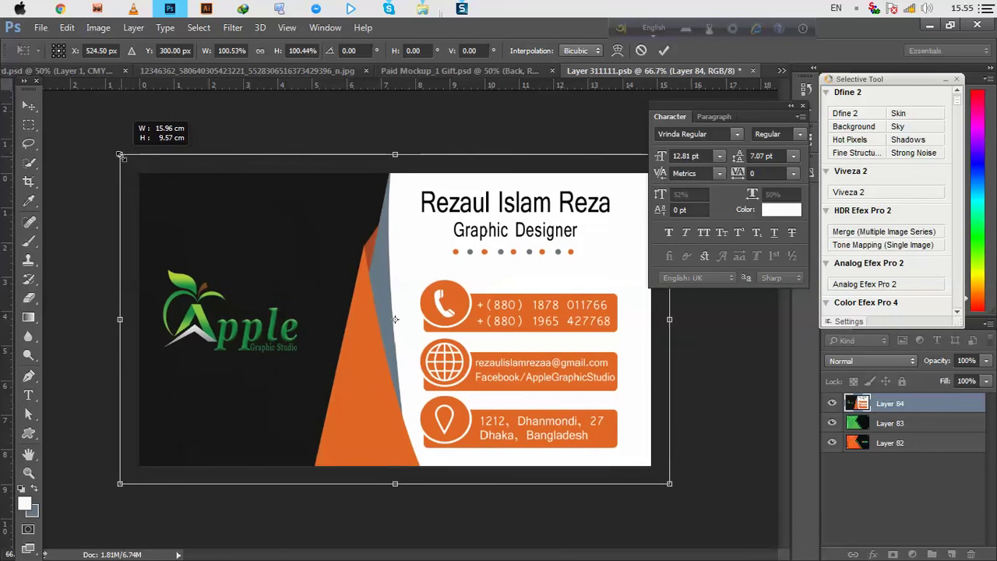
pyautogui.click(664, 50)
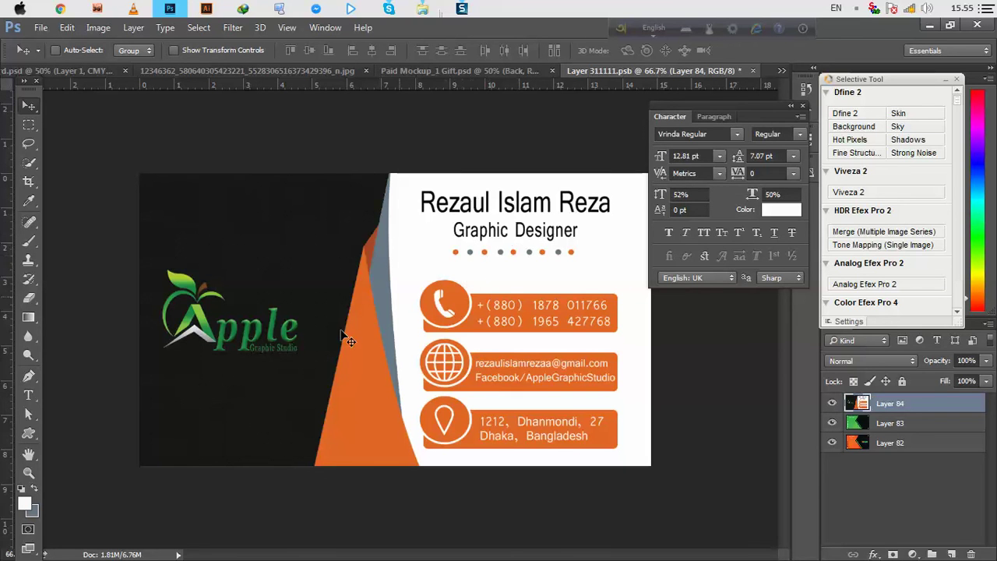
pyautogui.click(752, 71)
pyautogui.click(439, 237)
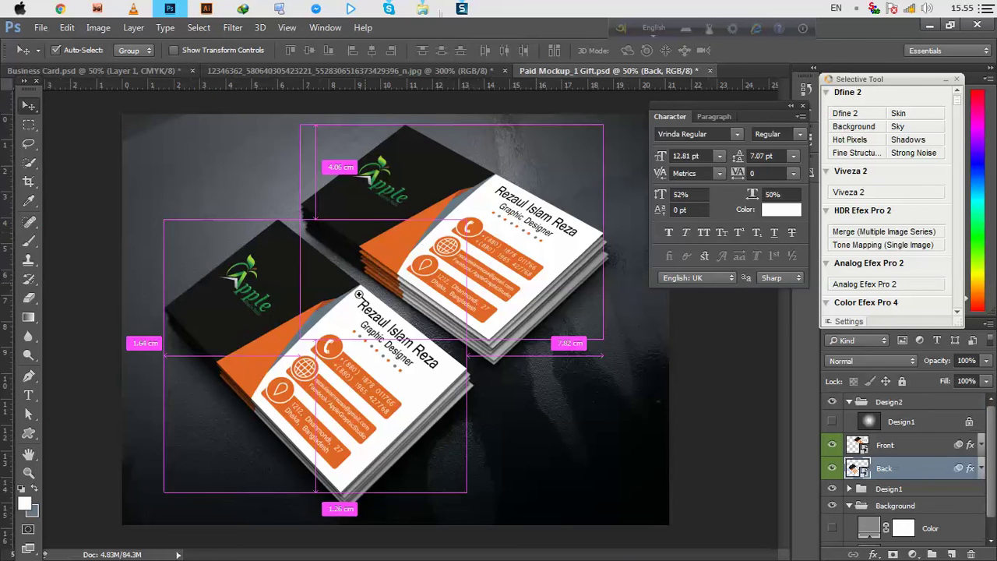
# Zoom in and out on Paid Mockup_1 Gift.psd to inspect both Apple card stacks.
pyautogui.scroll(1, 323, 315)
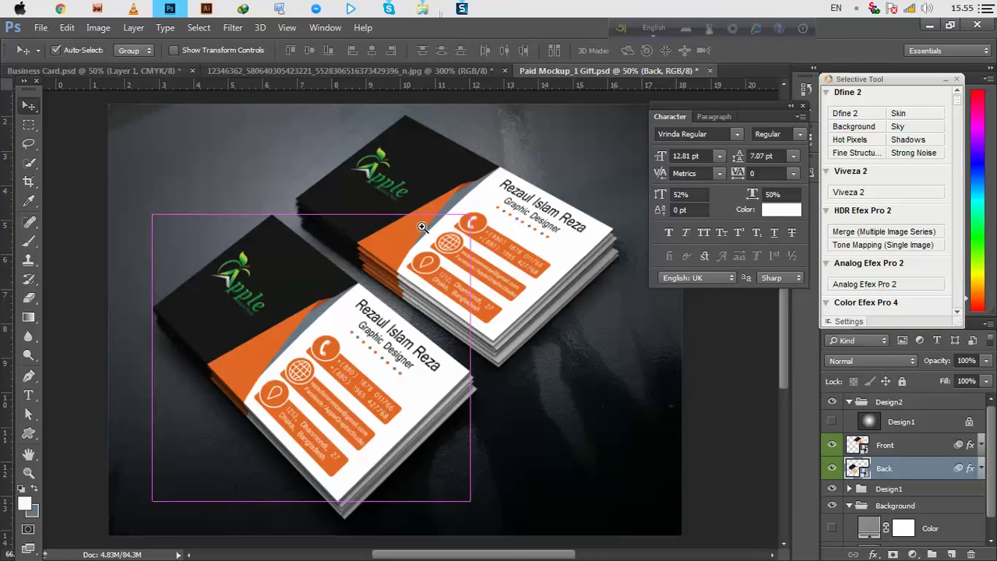
pyautogui.scroll(2, 362, 267)
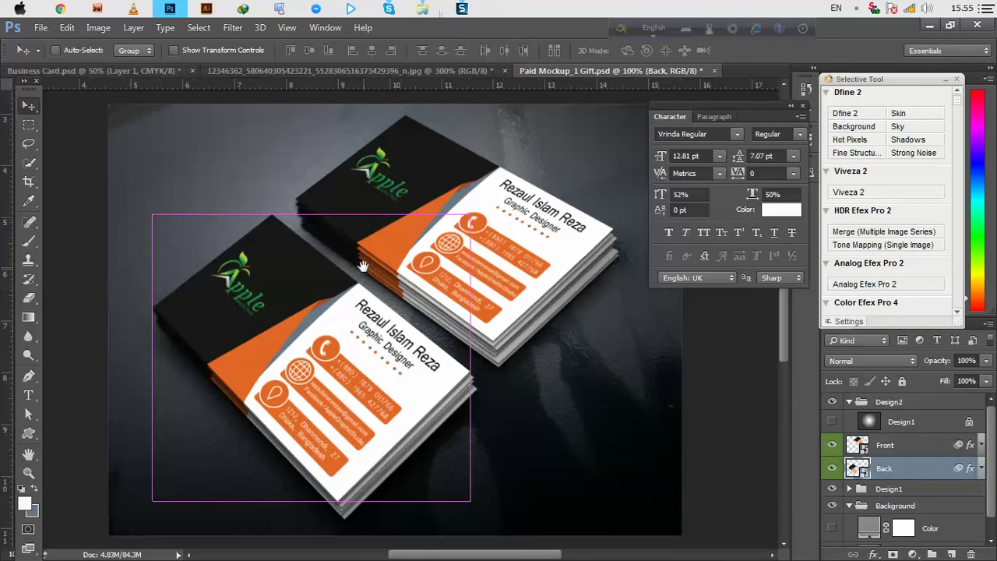
pyautogui.scroll(1, 373, 269)
pyautogui.scroll(1, 436, 282)
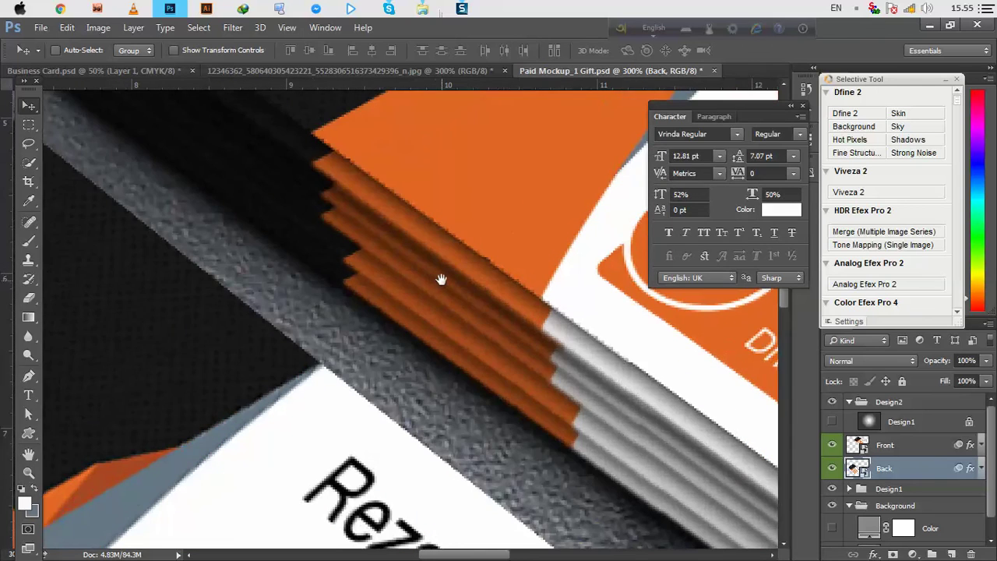
pyautogui.scroll(-2, 420, 280)
pyautogui.scroll(-1, 428, 284)
pyautogui.scroll(-1, 440, 290)
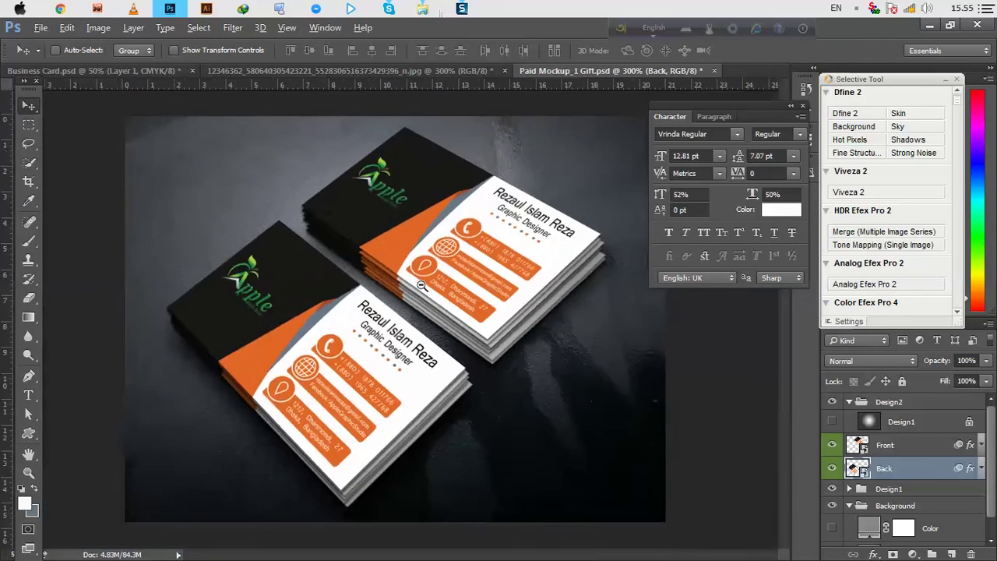
pyautogui.scroll(-1, 450, 296)
pyautogui.scroll(1, 386, 296)
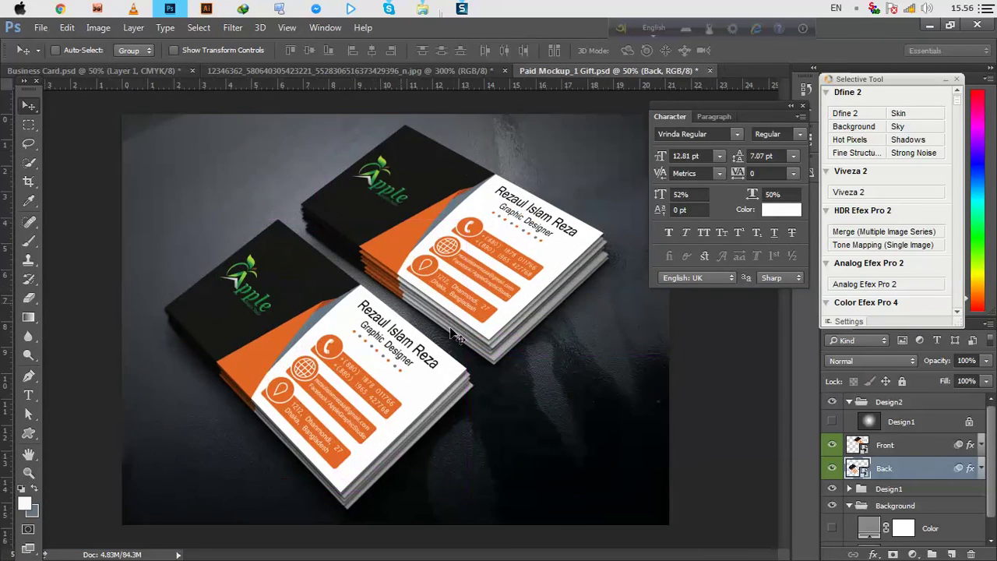